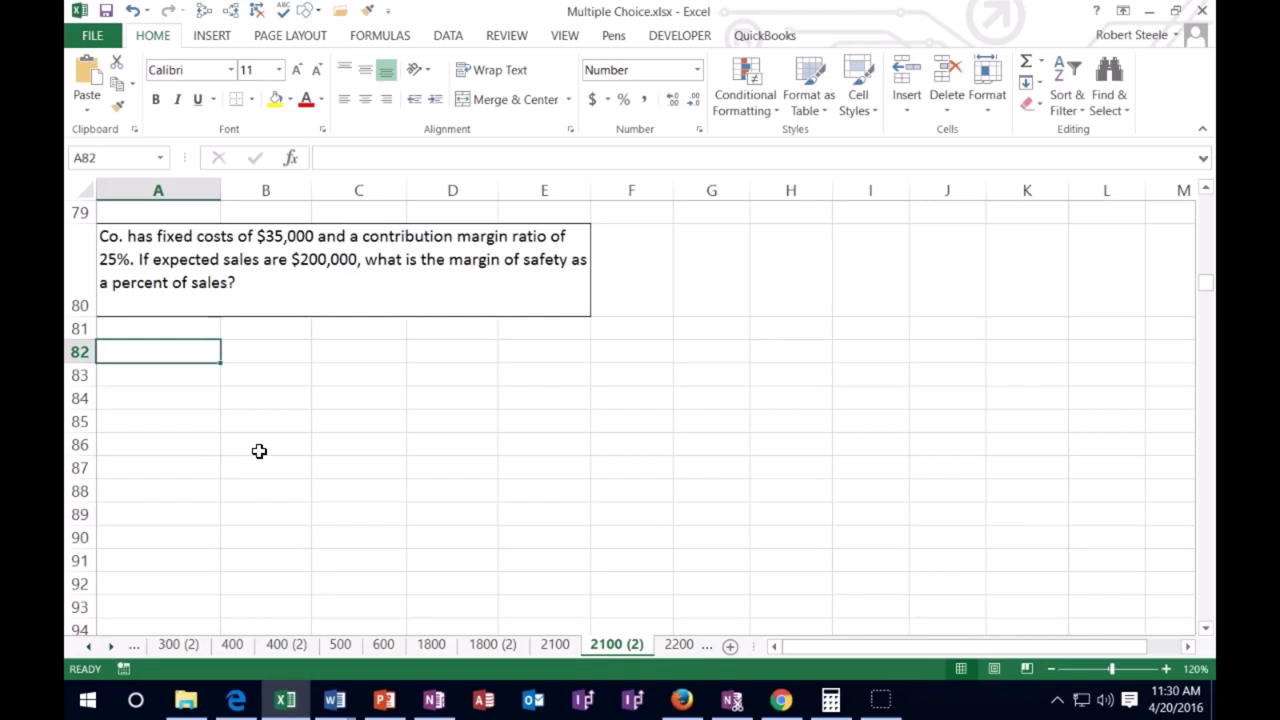
Step: Enter the labels "Margin of safety:", "Sales" and "Break even" in cells A82 to A84
text(Marg)
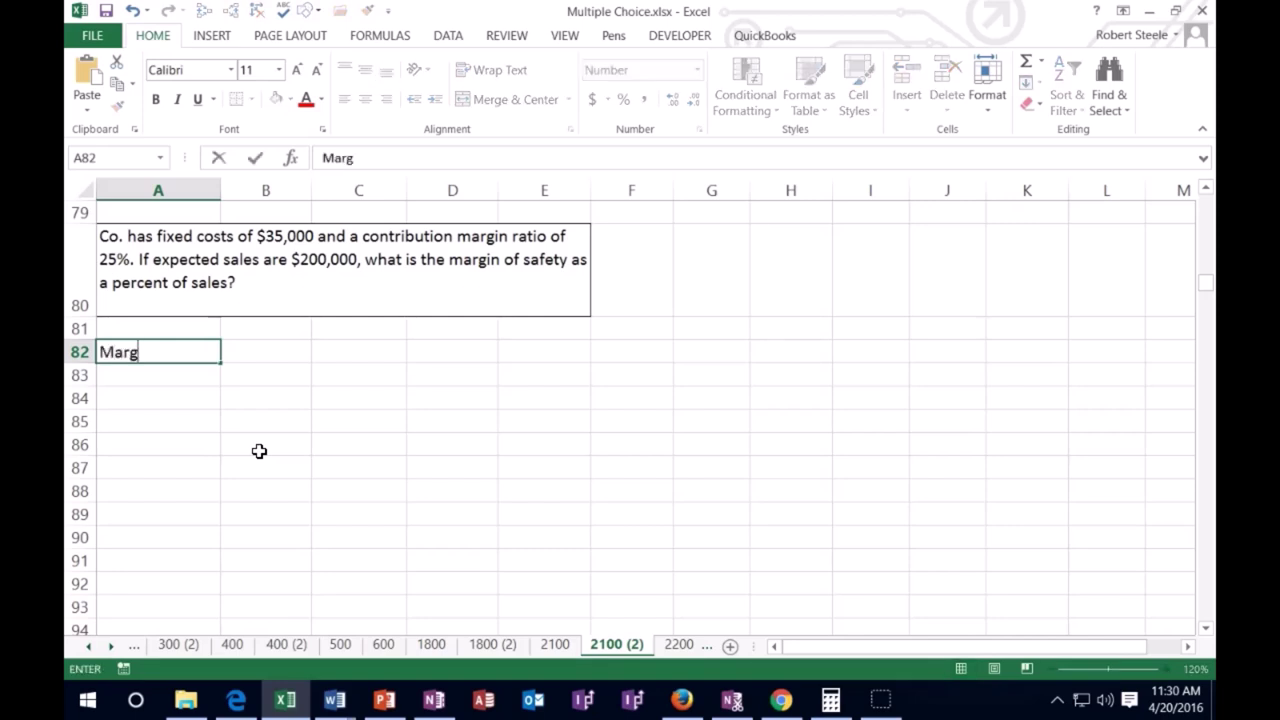
text(in of safety:)
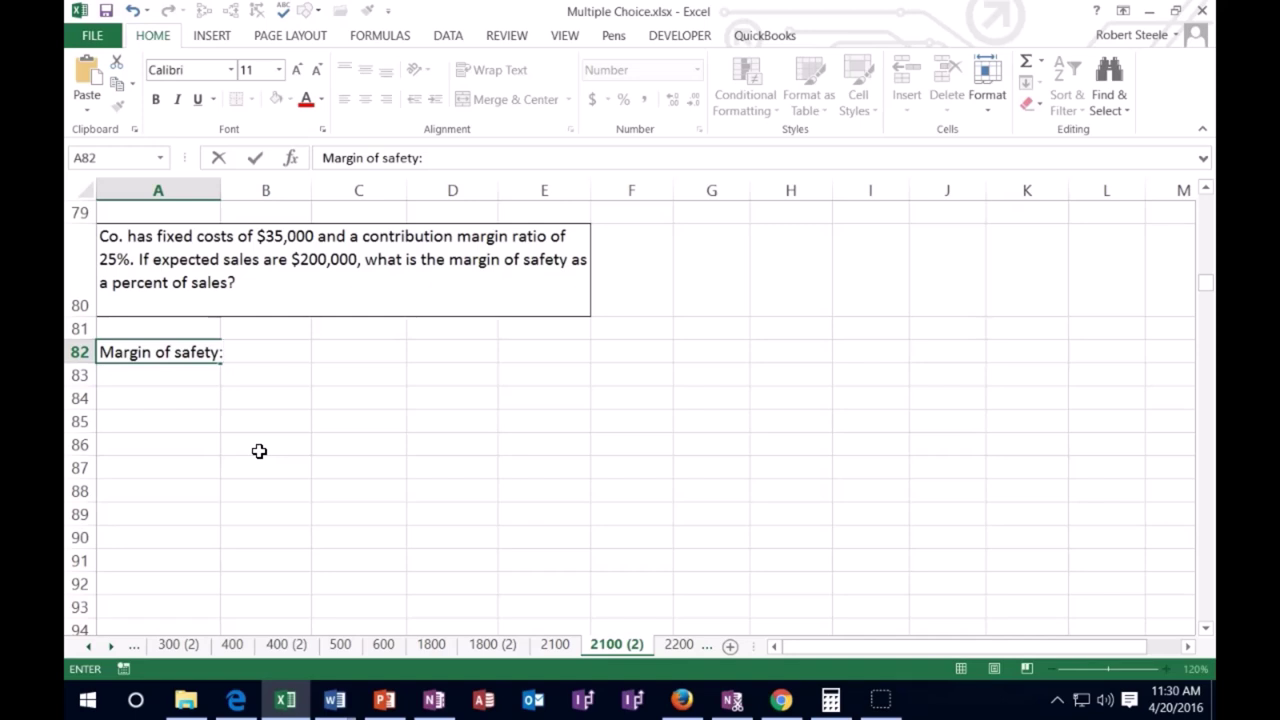
key(Return)
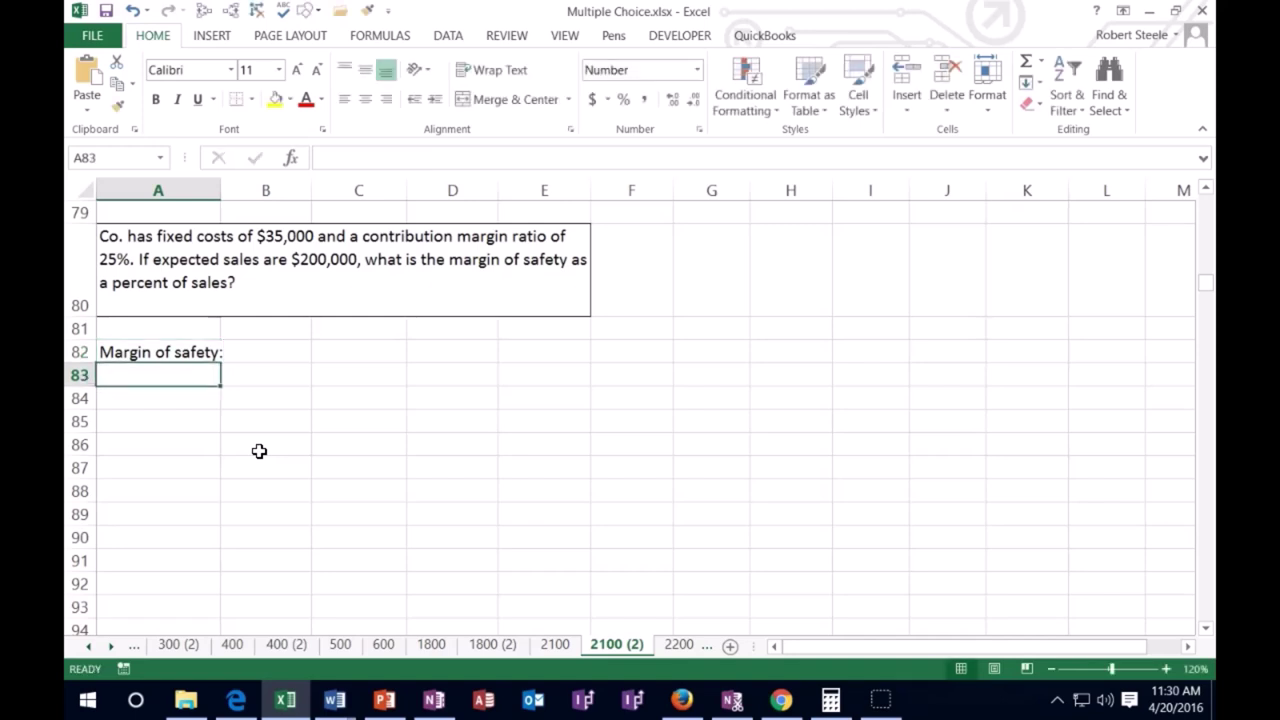
text(Sales)
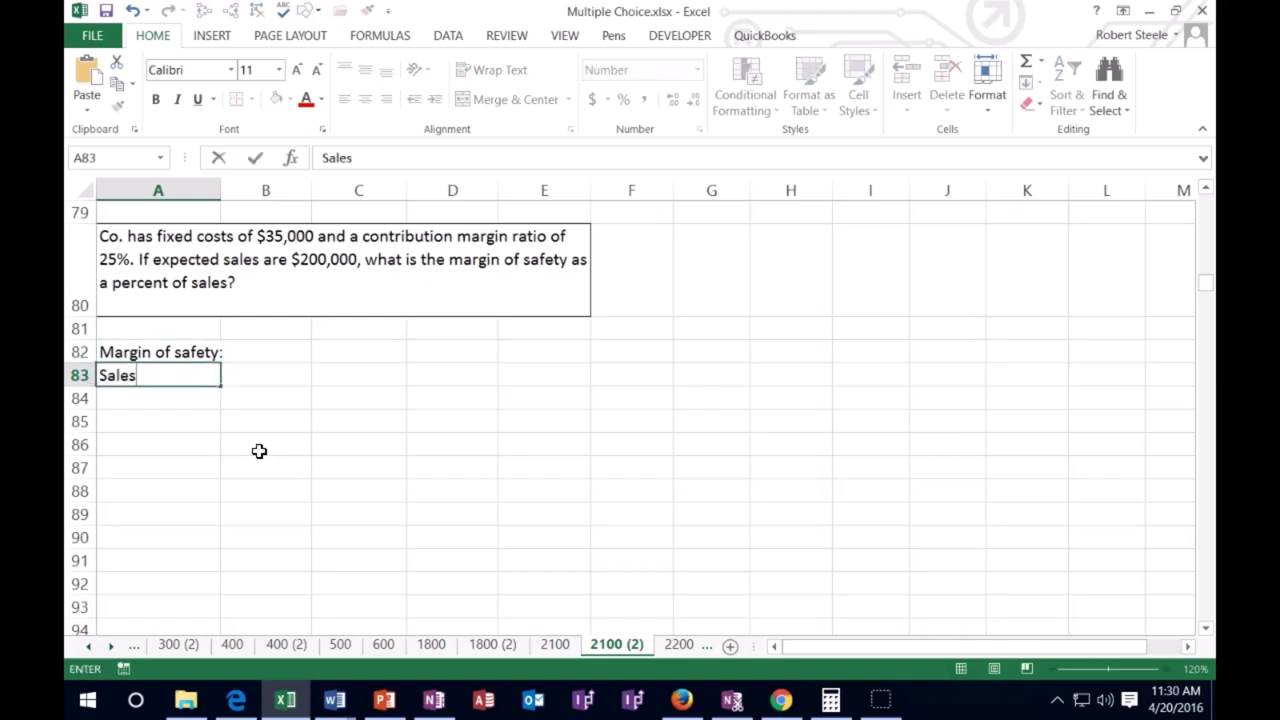
key(Return)
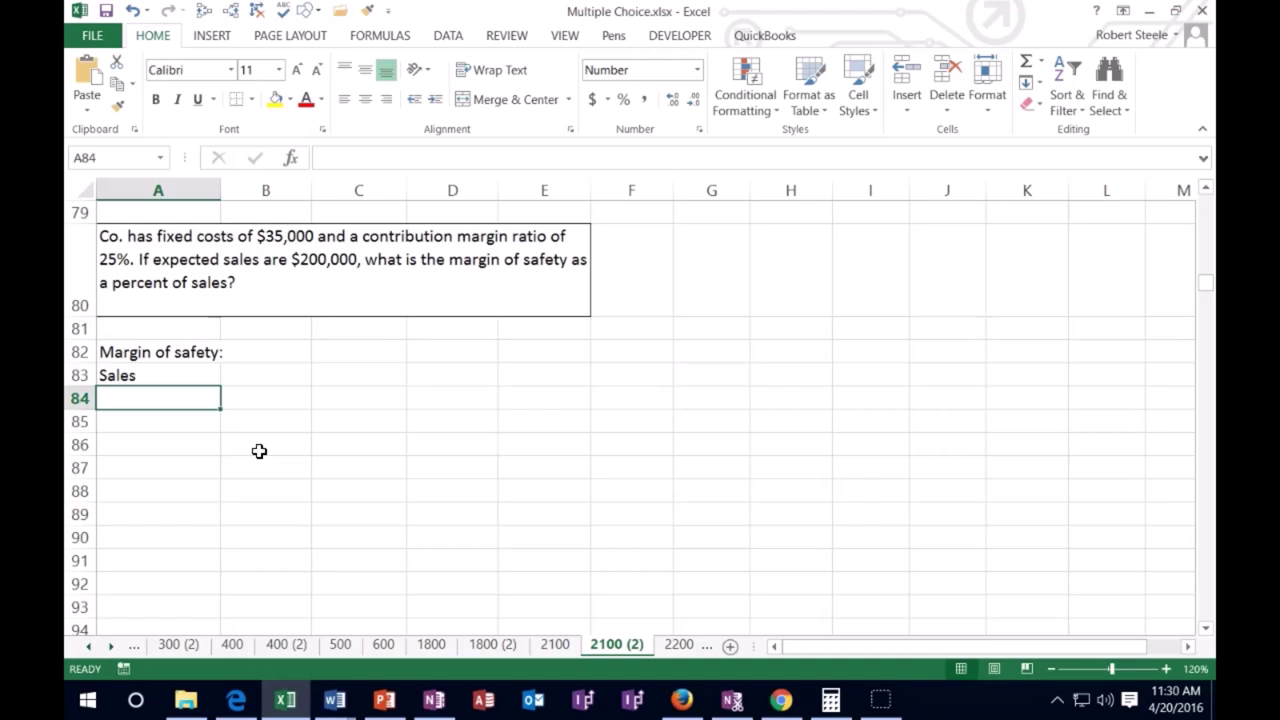
text(Break even)
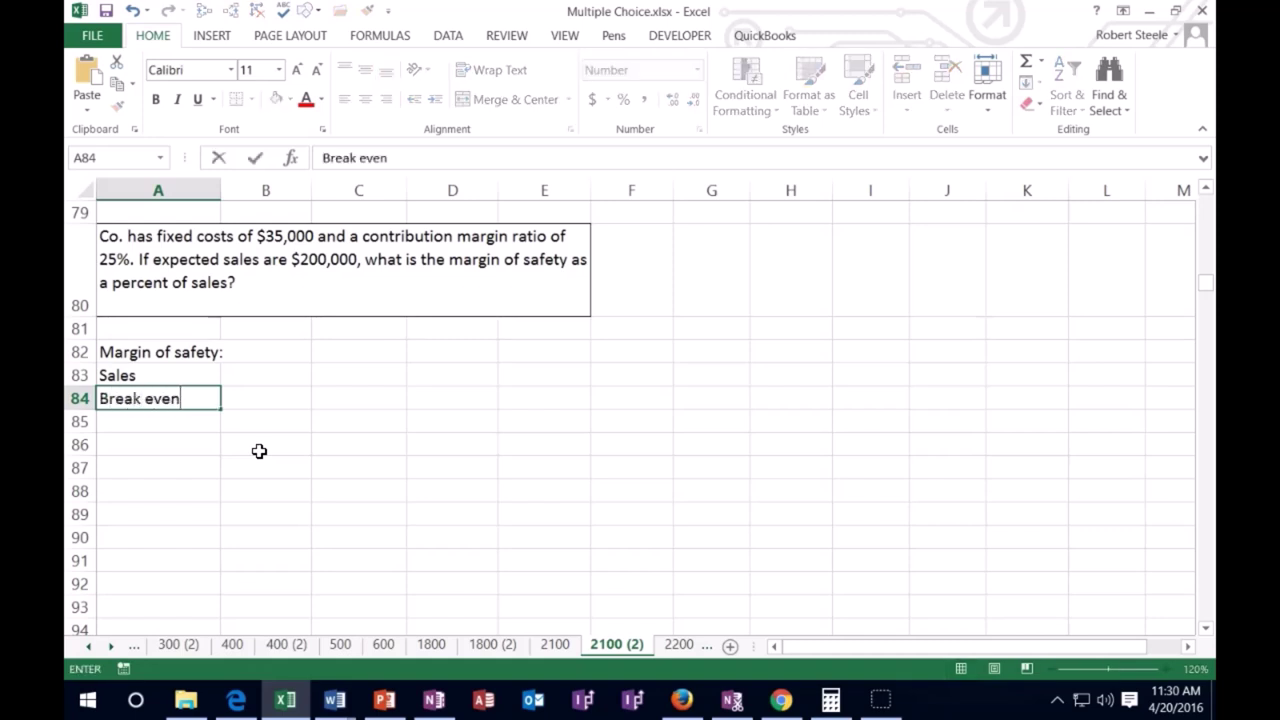
key(Return)
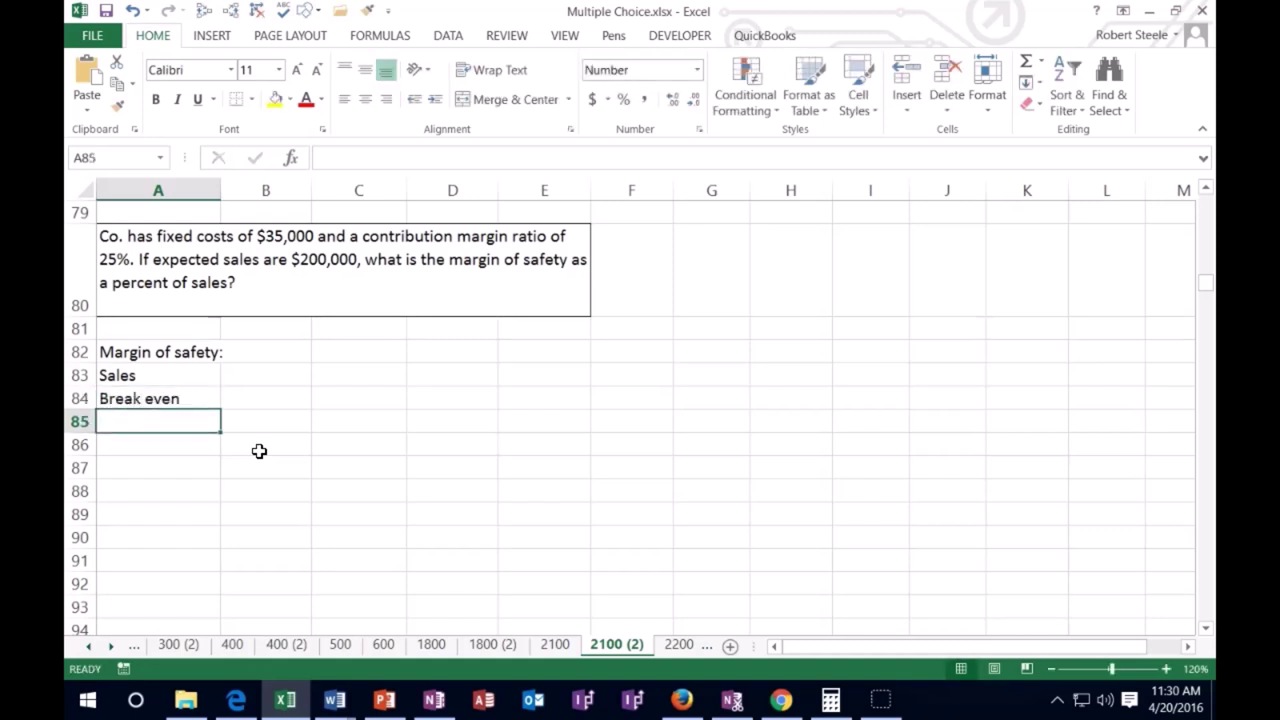
Step: Indent the "Sales" and "Break even" labels in A83:A84 by one level
drag(150, 375, 171, 396)
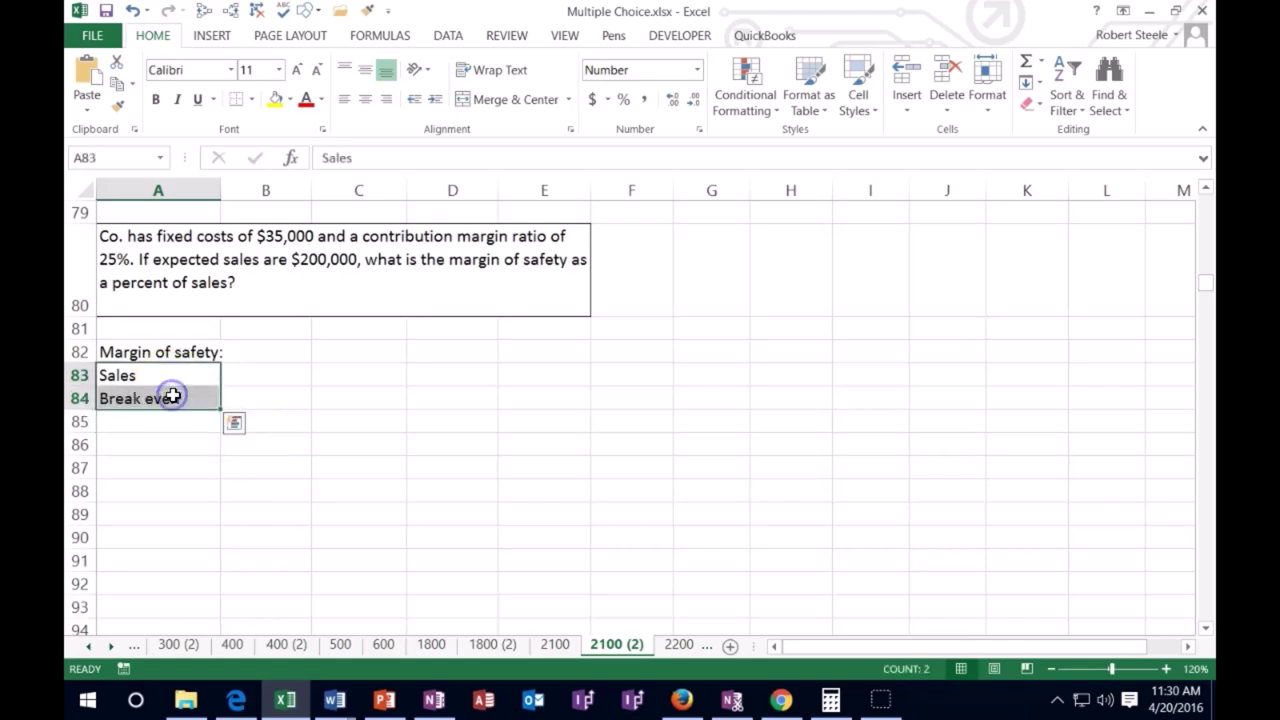
click(434, 99)
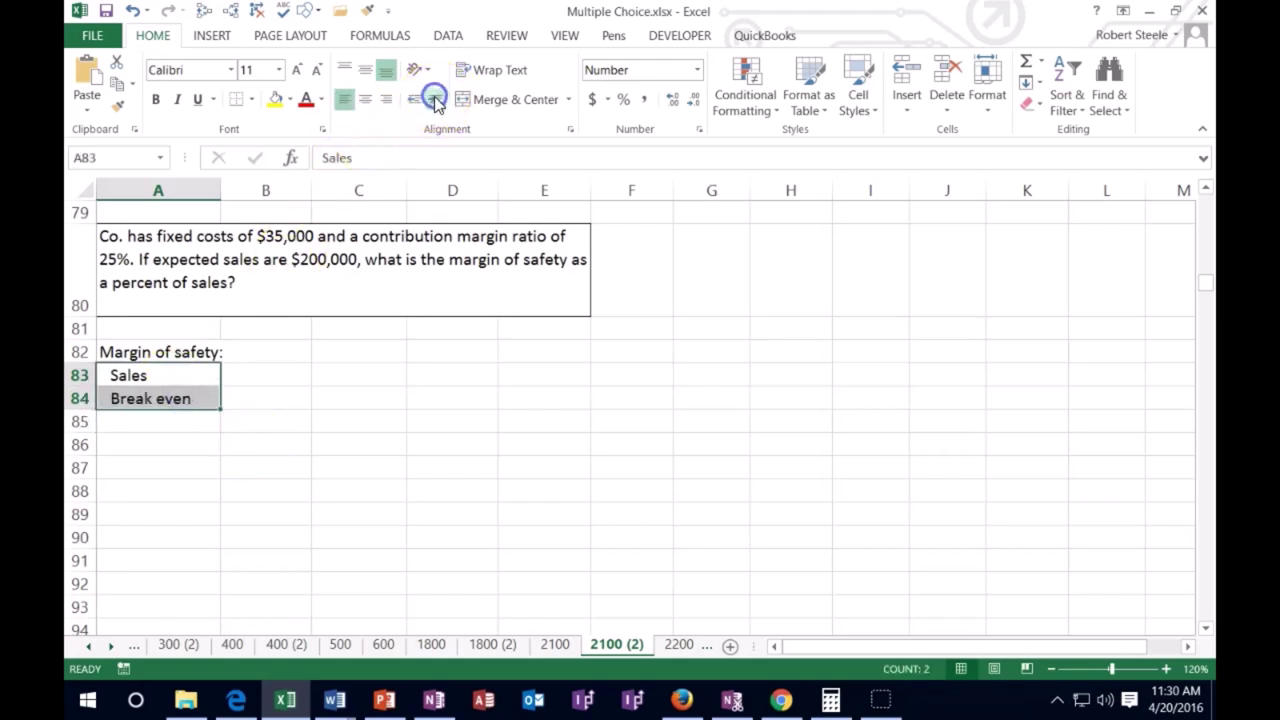
click(405, 412)
Step: Enter 200,000 as the sales amount in B83
click(250, 375)
text(2)
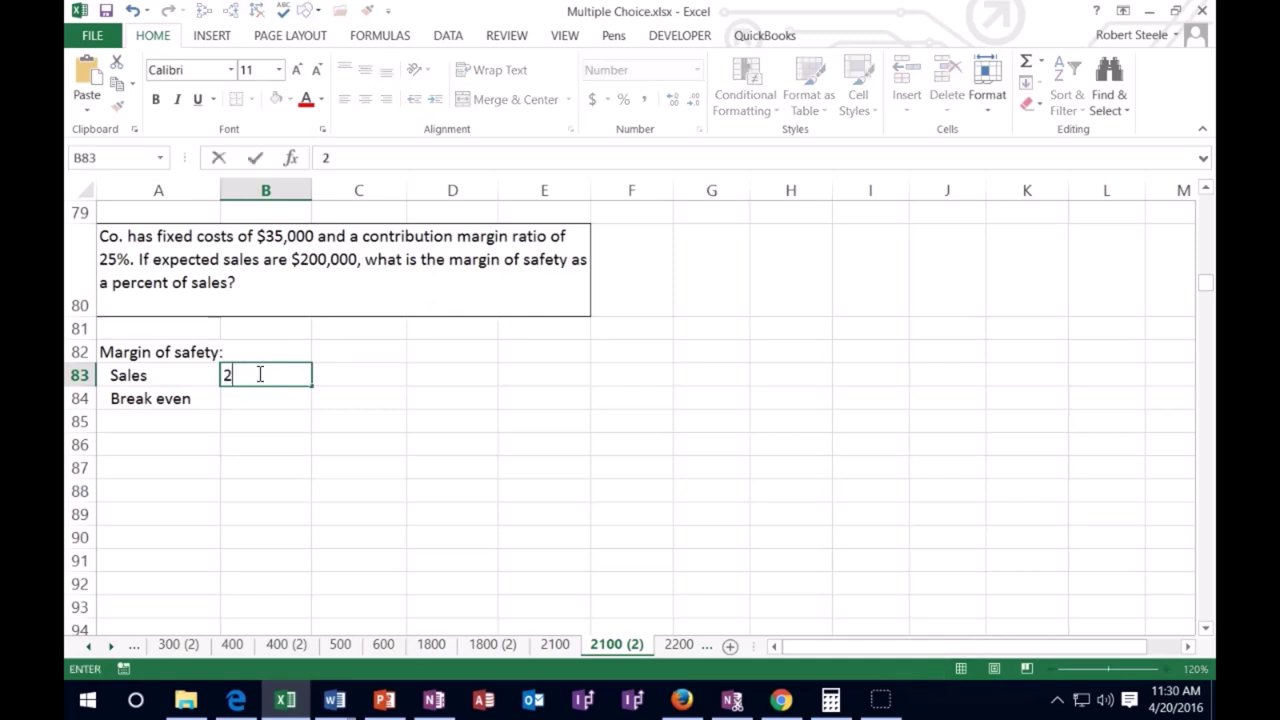
text(00,000)
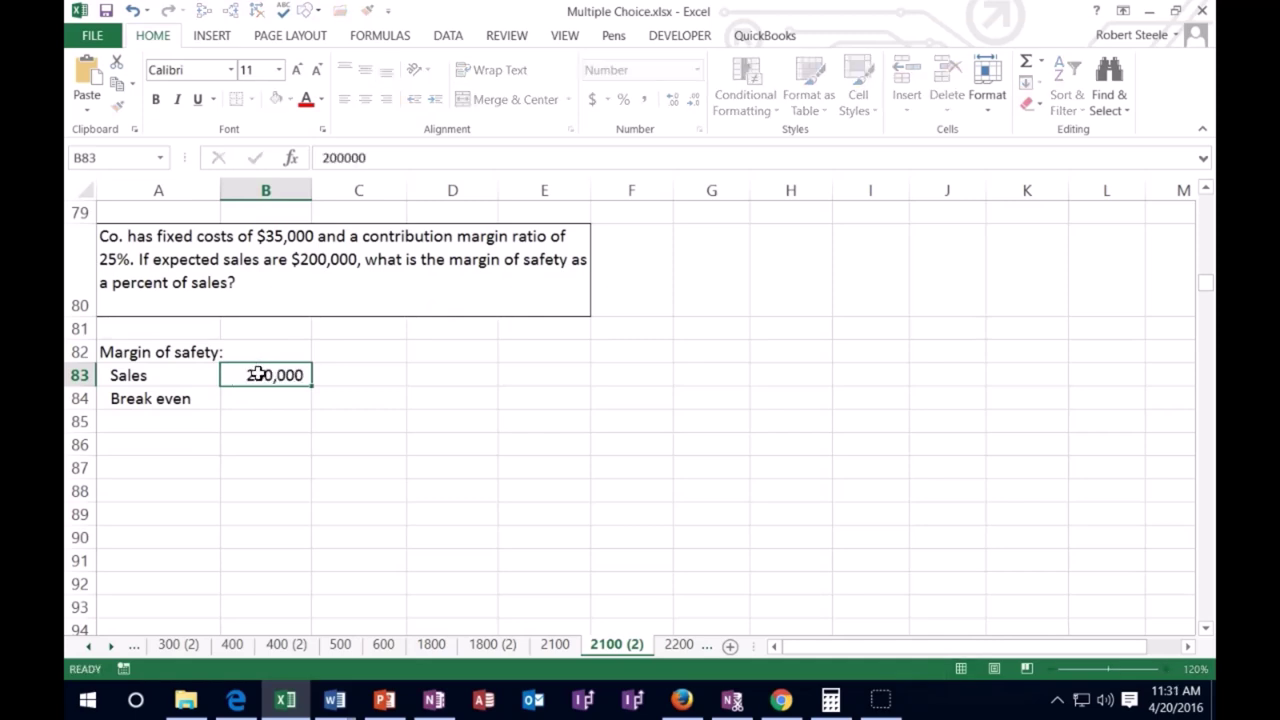
key(Return)
Step: Fill the empty break-even cell B84 with green
right_click(285, 394)
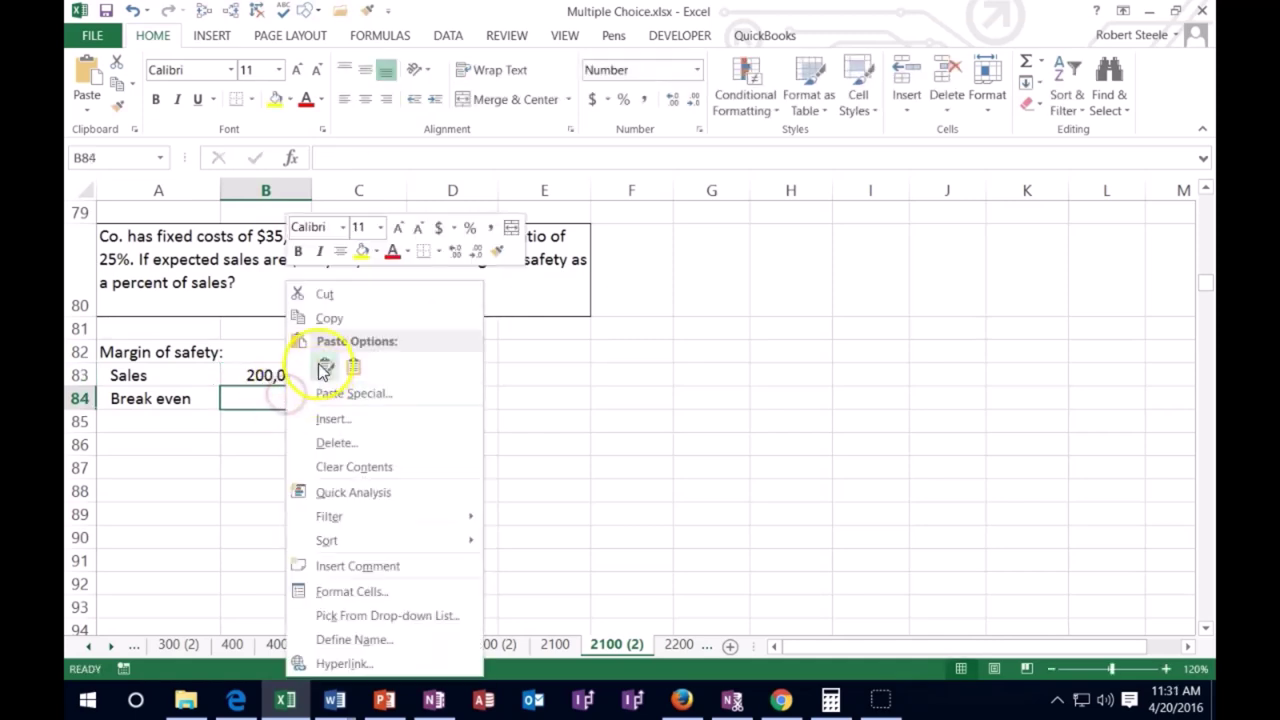
click(376, 252)
click(423, 400)
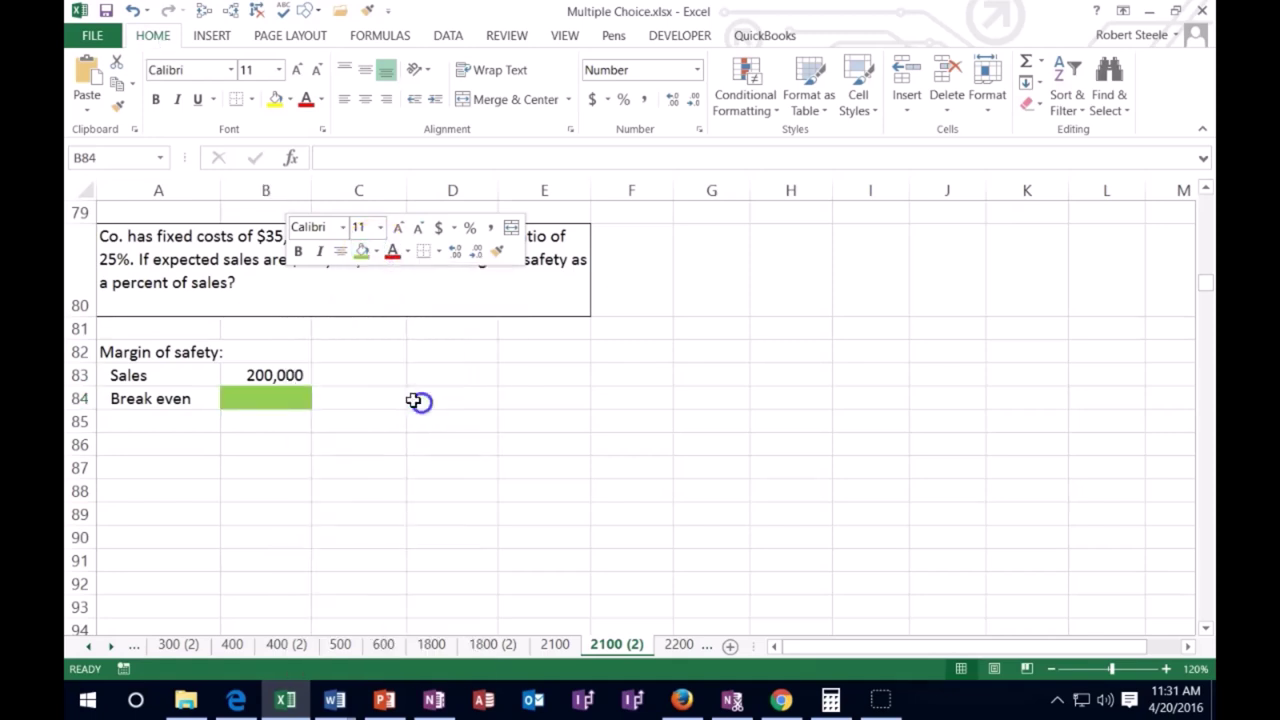
click(285, 417)
Step: Enter the label "Margin of safety" in A85 and indent it two levels
click(185, 424)
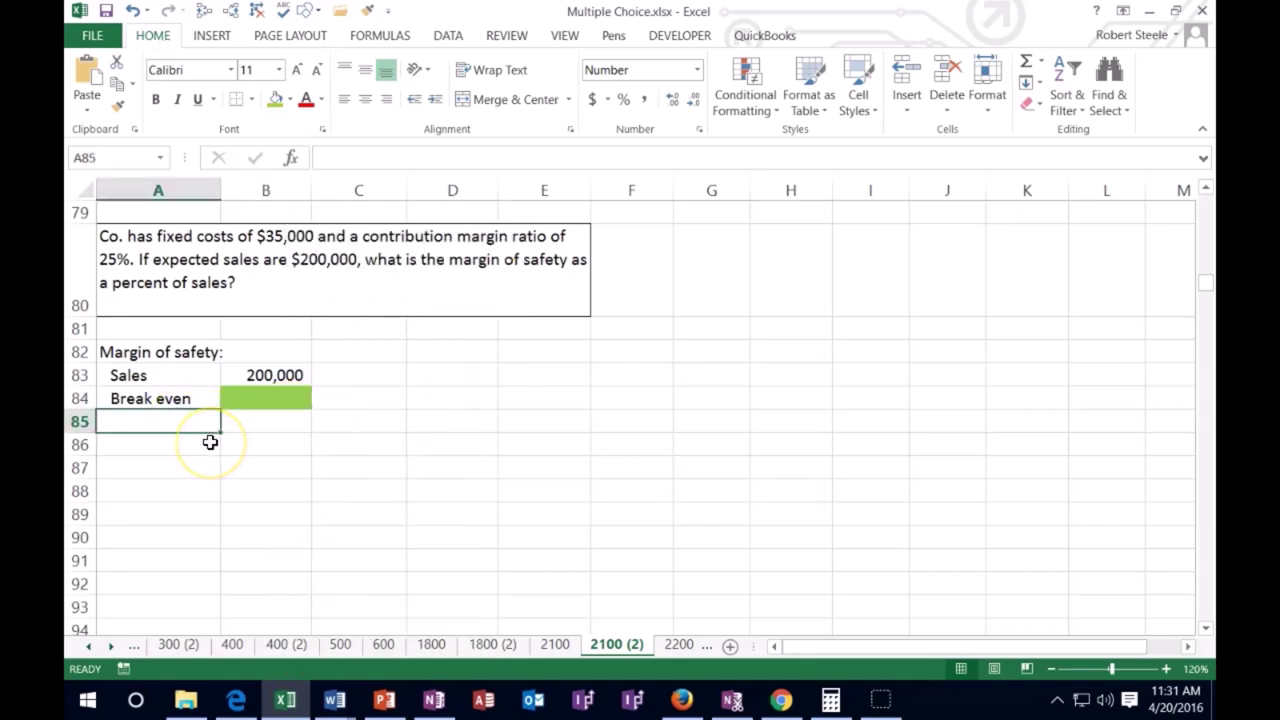
text(Margin )
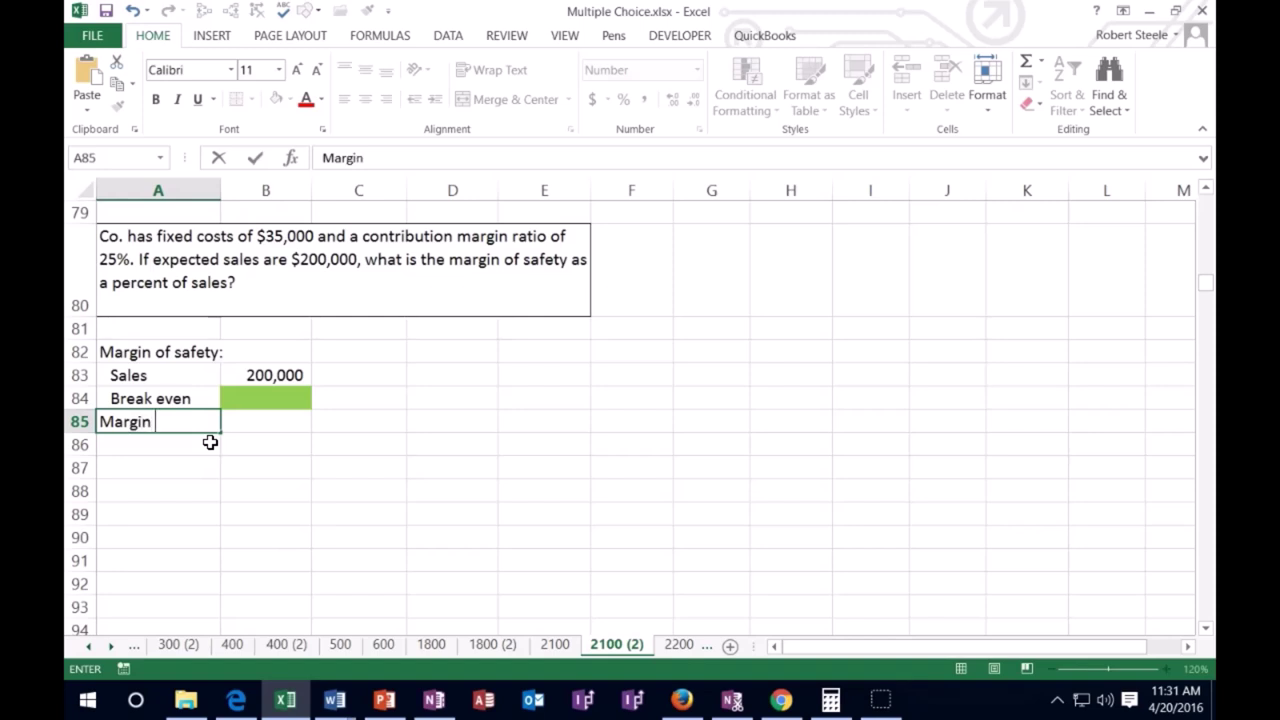
text(of safety)
key(Return)
key(Up)
click(436, 99)
click(436, 99)
Step: Move the amount cells B83:B85 one column over to C83:C85, clear of the long label
drag(266, 380, 268, 421)
drag(317, 375, 325, 388)
click(357, 420)
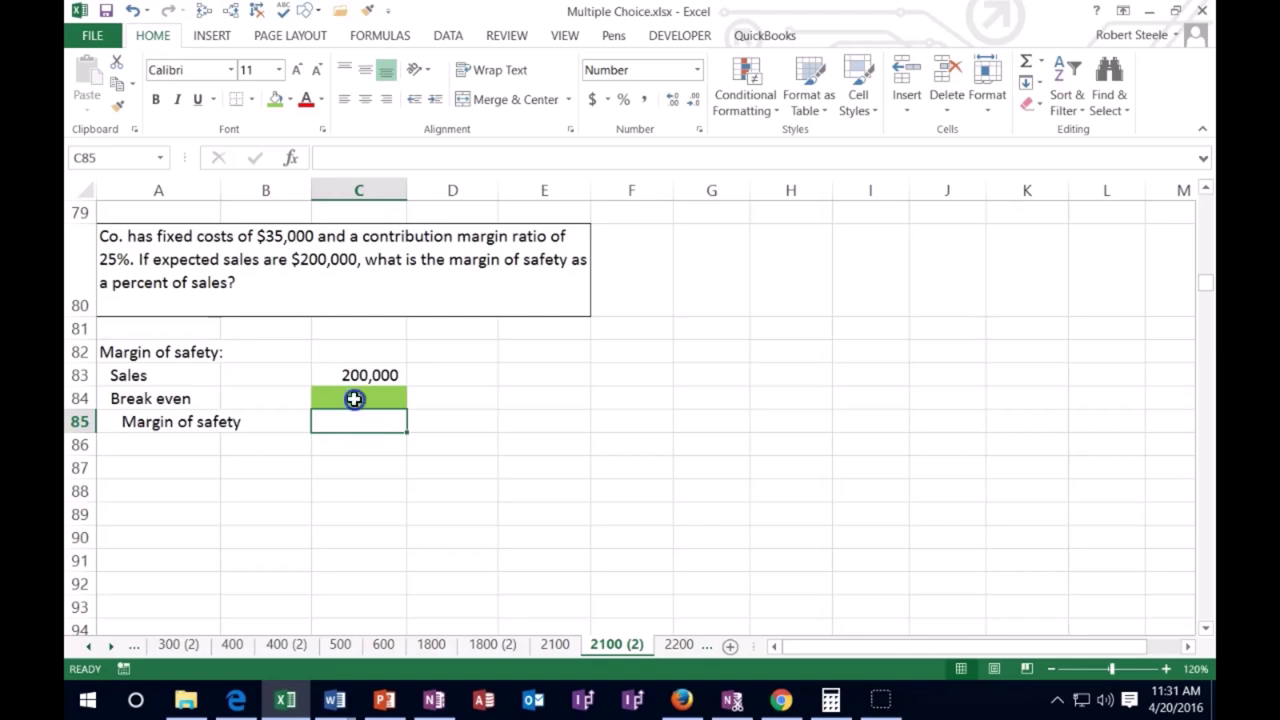
Step: Add a bottom border to the green break-even cell C84
click(355, 399)
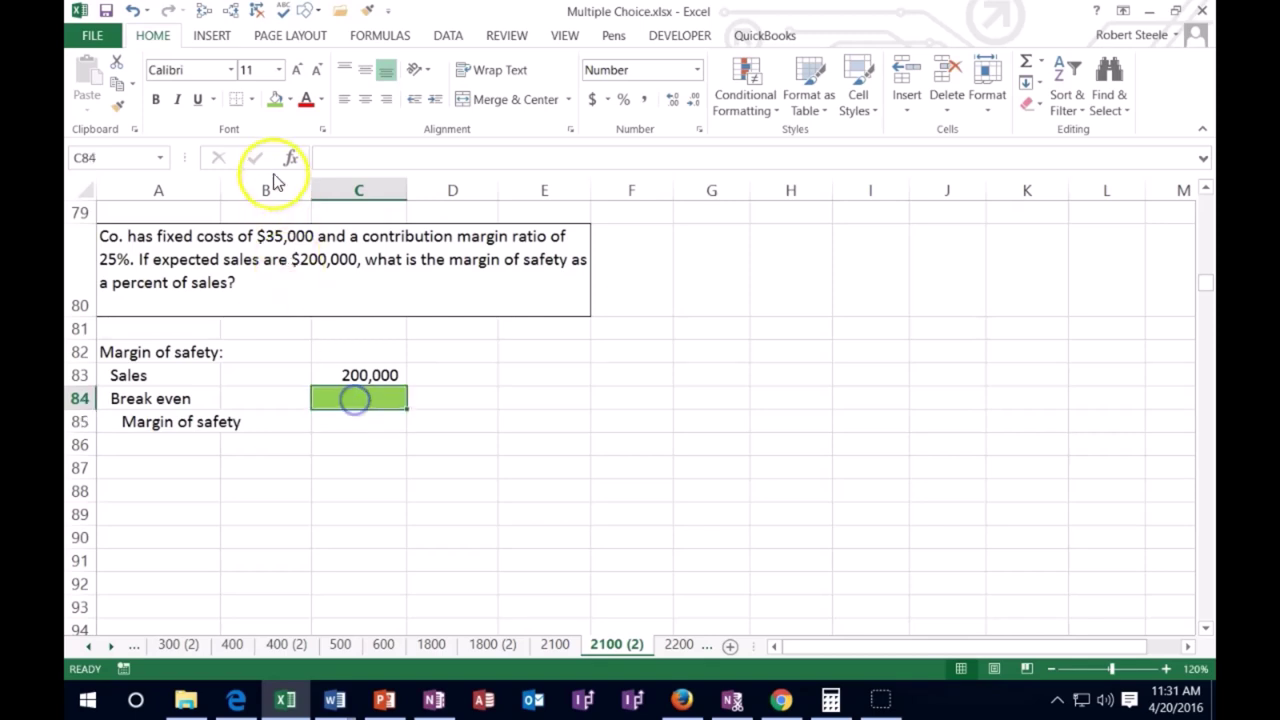
click(440, 418)
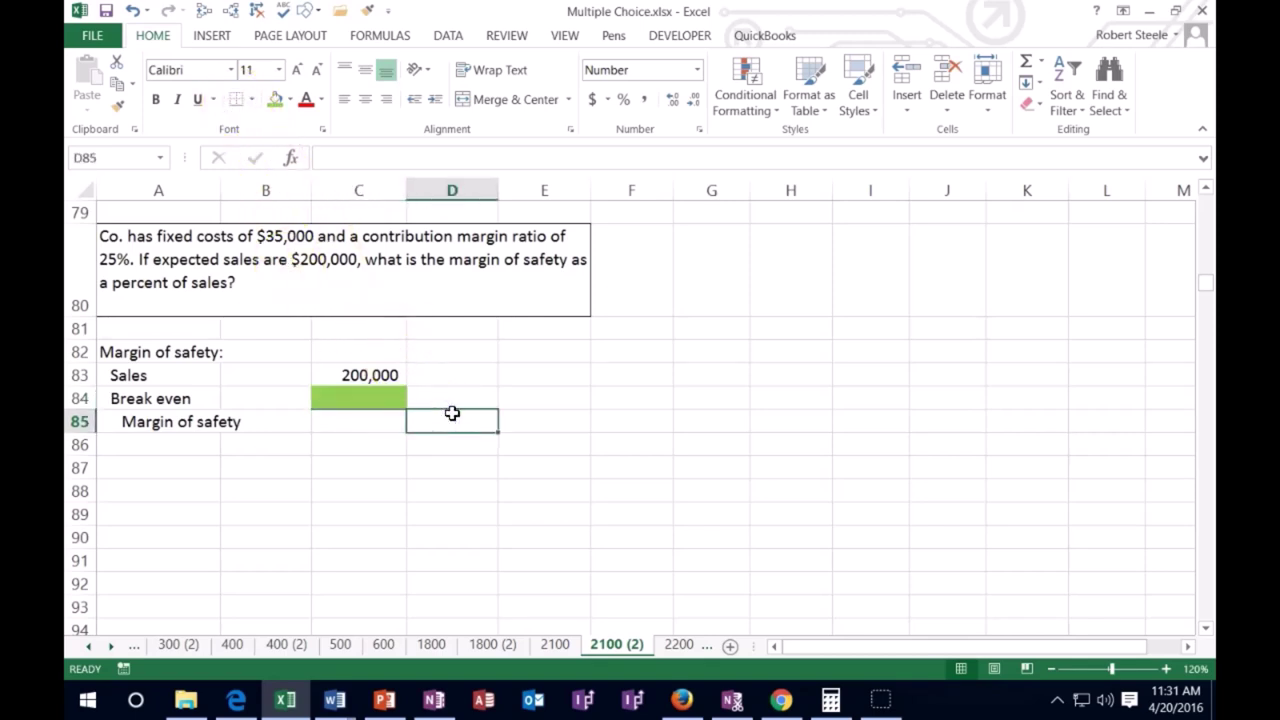
click(395, 417)
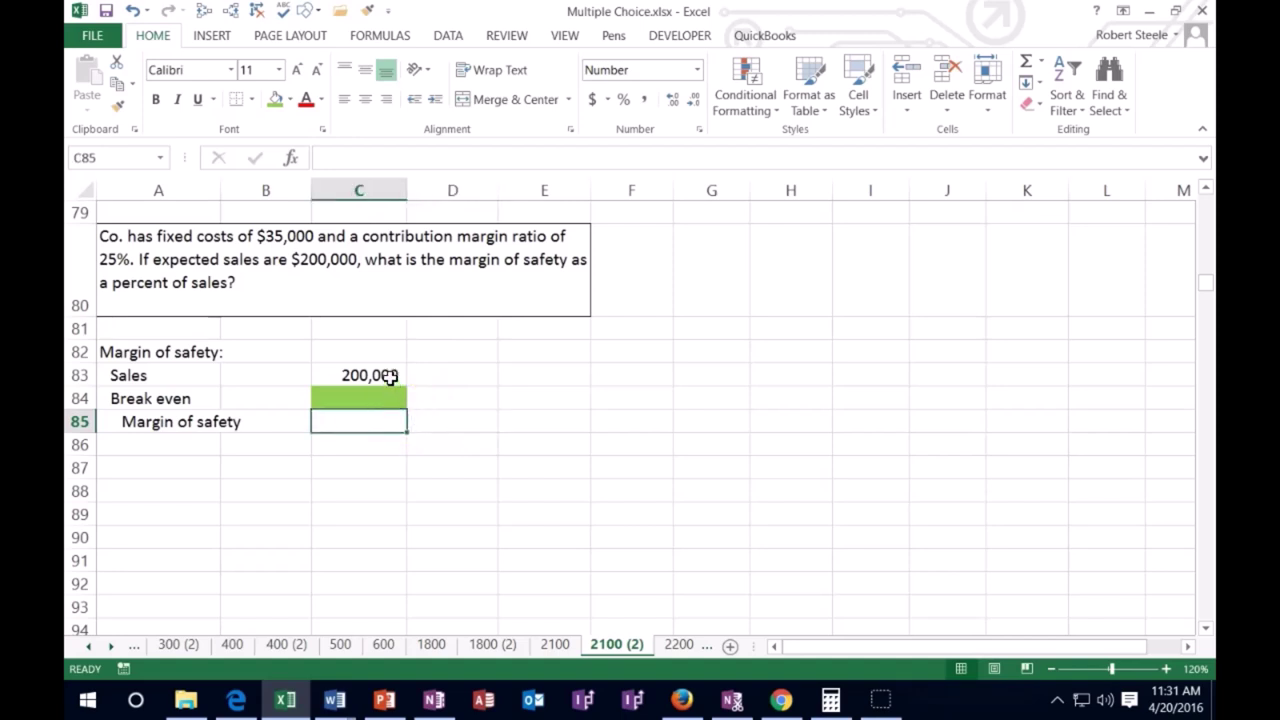
click(389, 376)
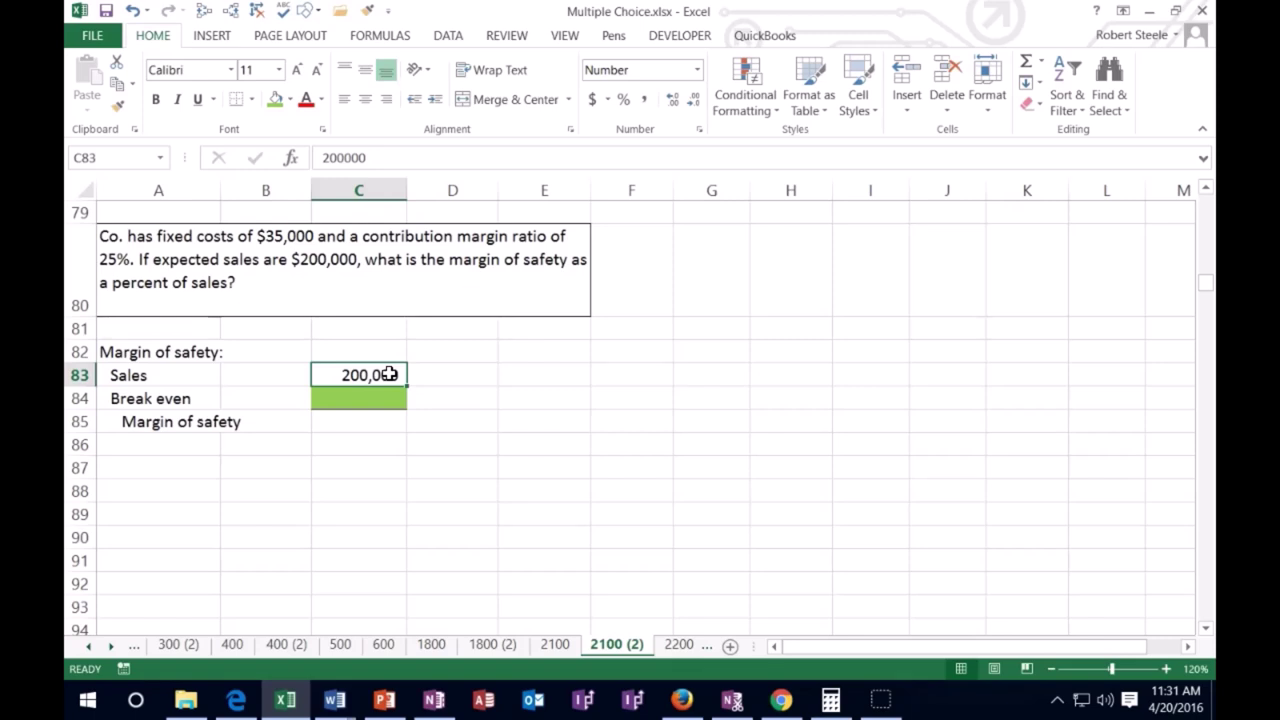
click(374, 397)
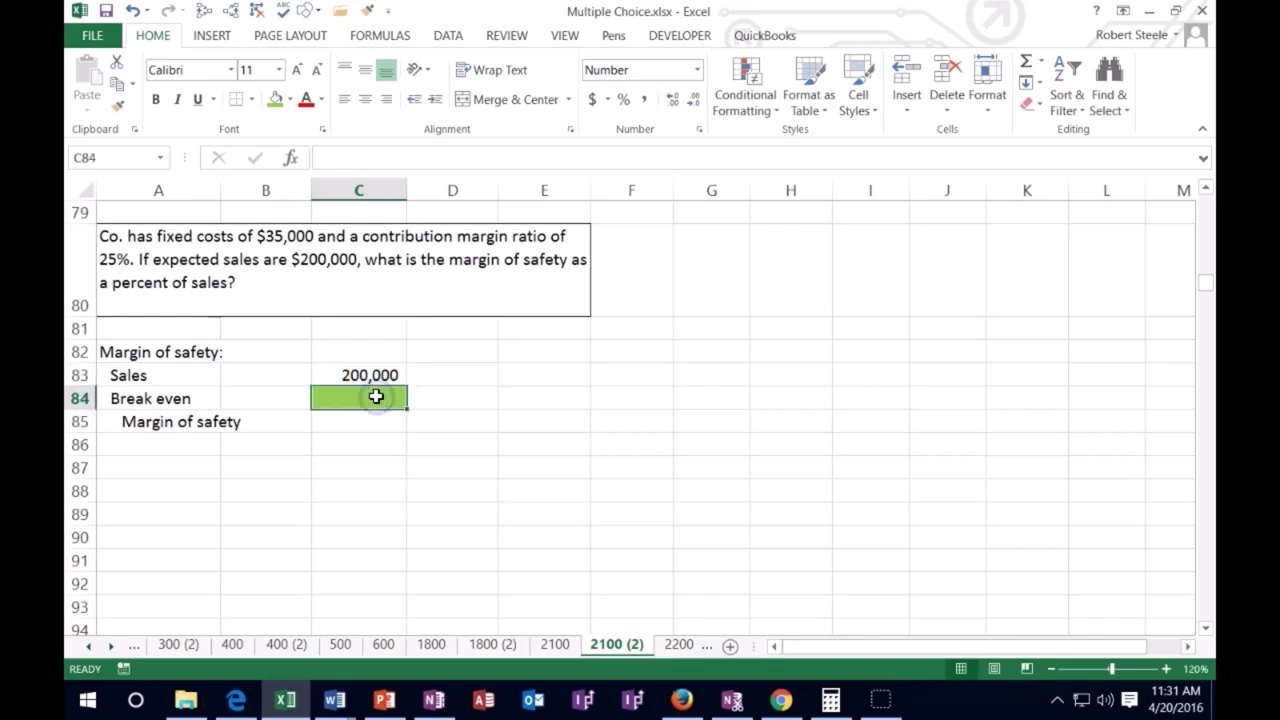
Step: Label A87 "Break even" and write the formula in B87 as an underlined, centered FC above CM%
click(163, 469)
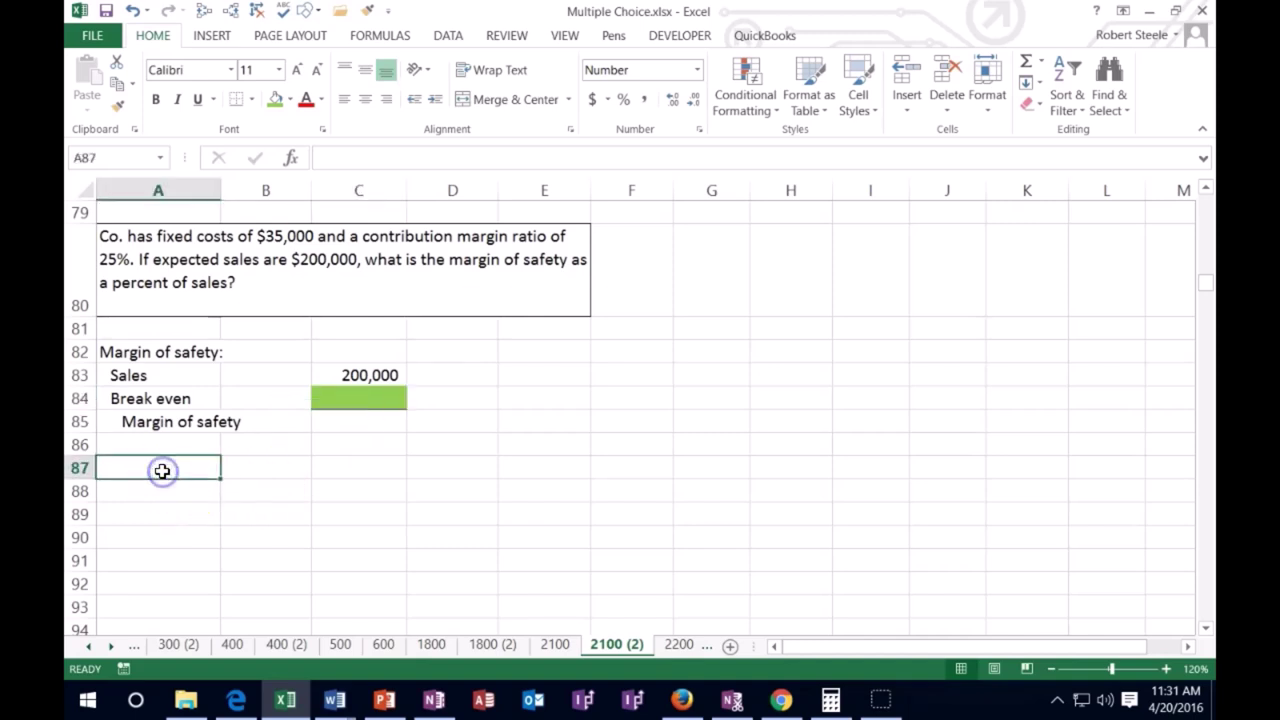
click(168, 468)
text(Bea)
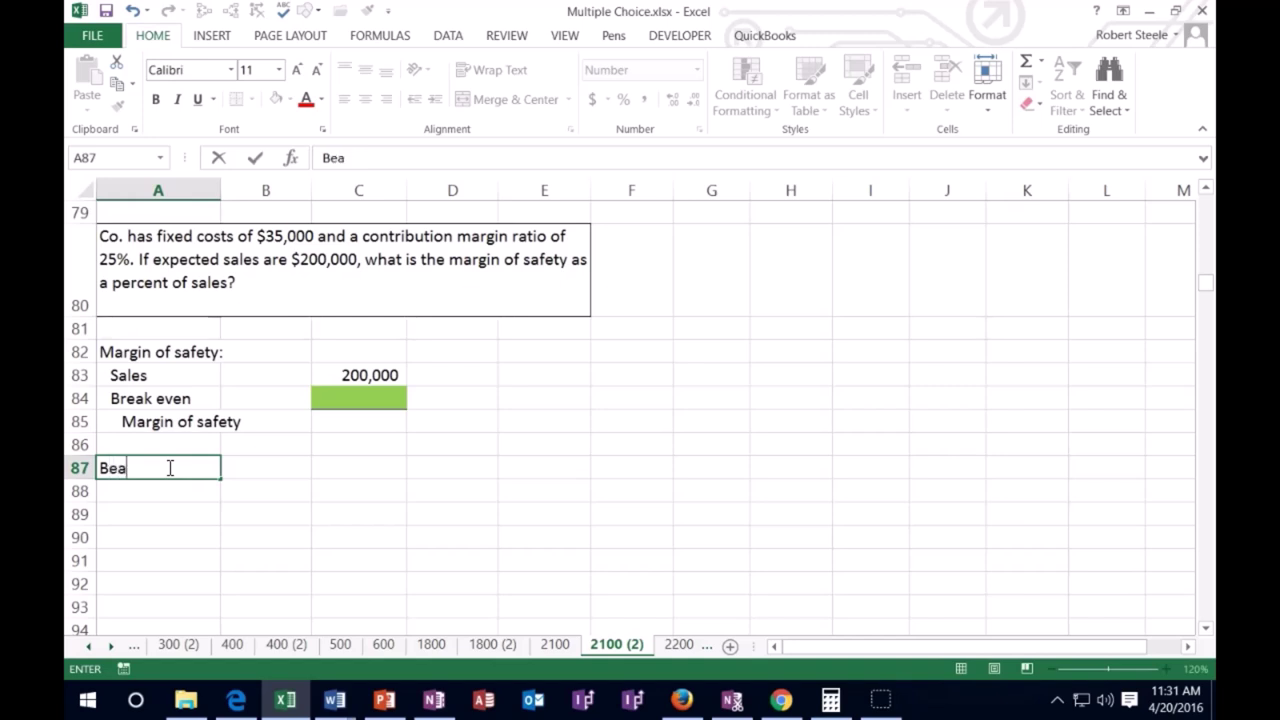
key(BackSpace)
key(BackSpace)
text(reak even)
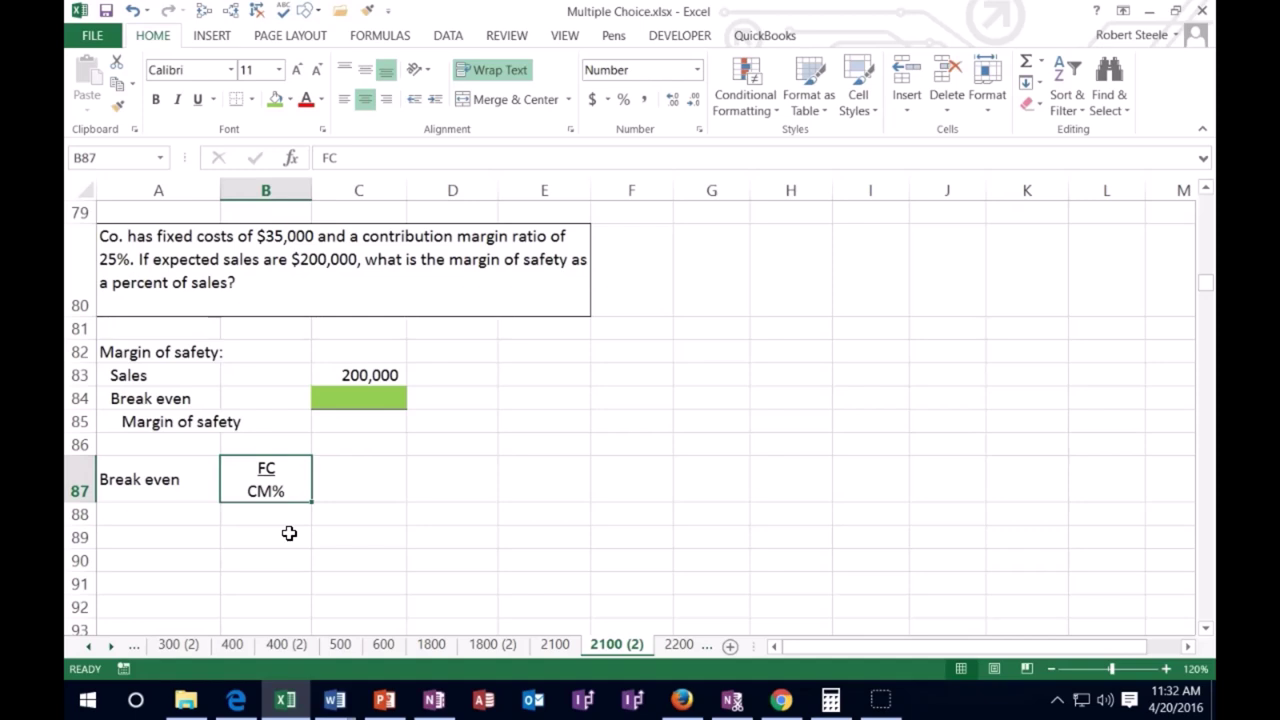
Step: Place a text equals sign in C87 beside the FC over CM% fraction
key(Right)
text(=-)
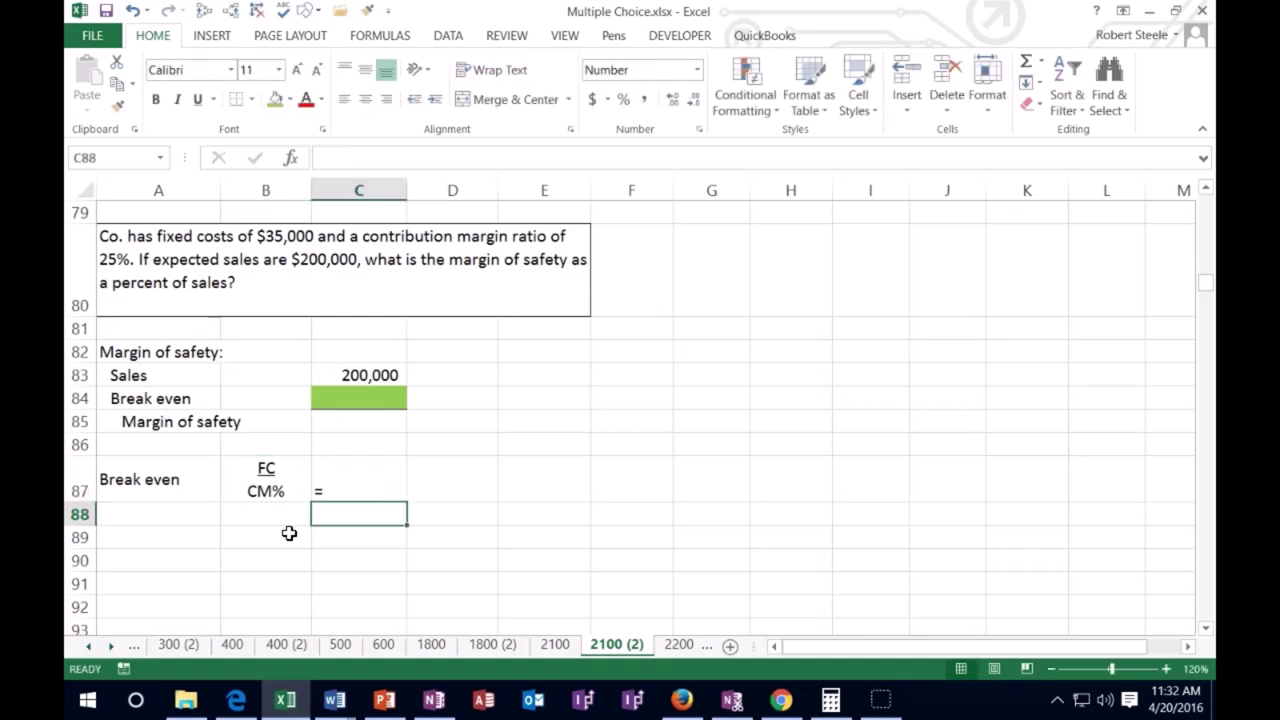
key(Up)
Step: Enter 35,000 above 25% on two lines in D87, underline the 35,000 and center the cell
key(Right)
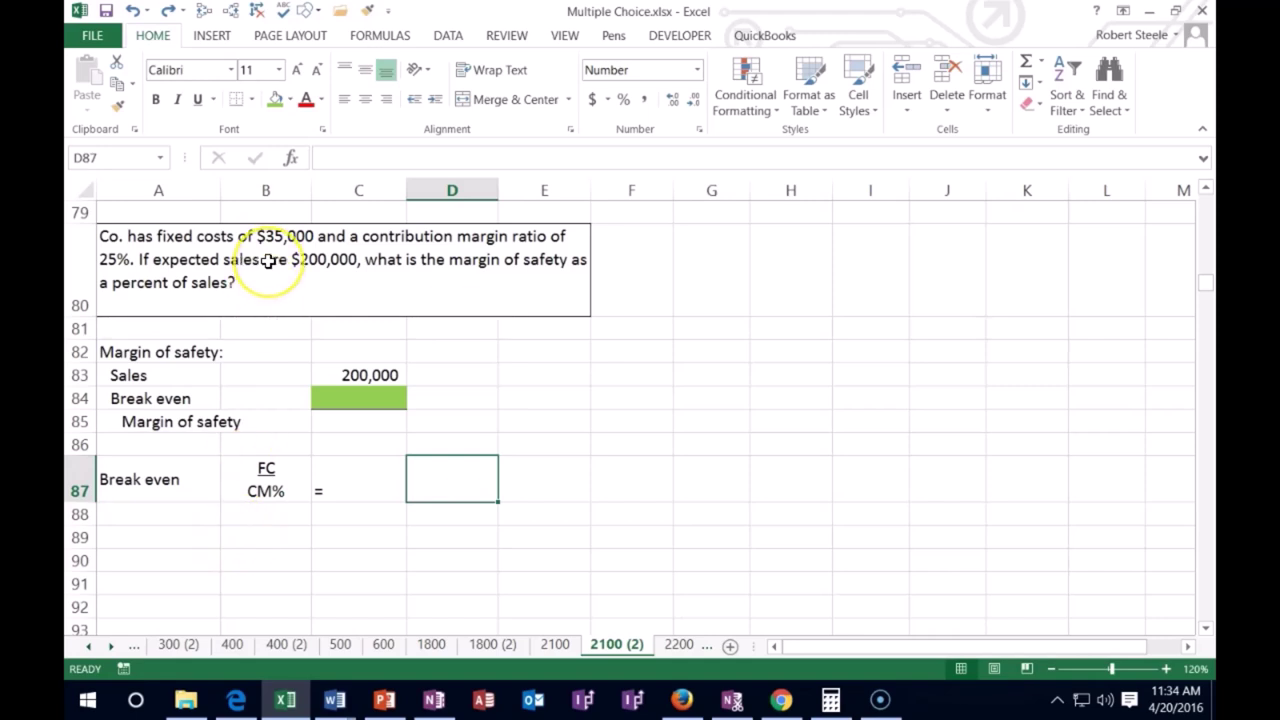
text(35,000)
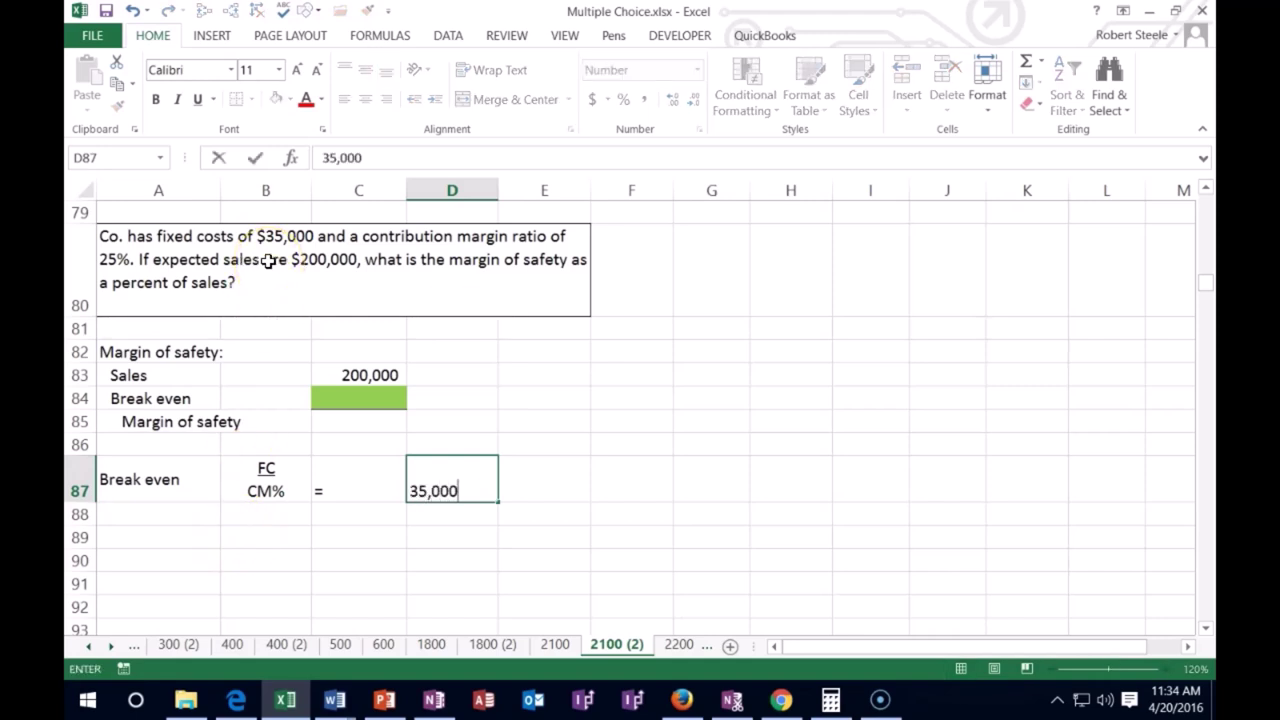
key(alt+Return)
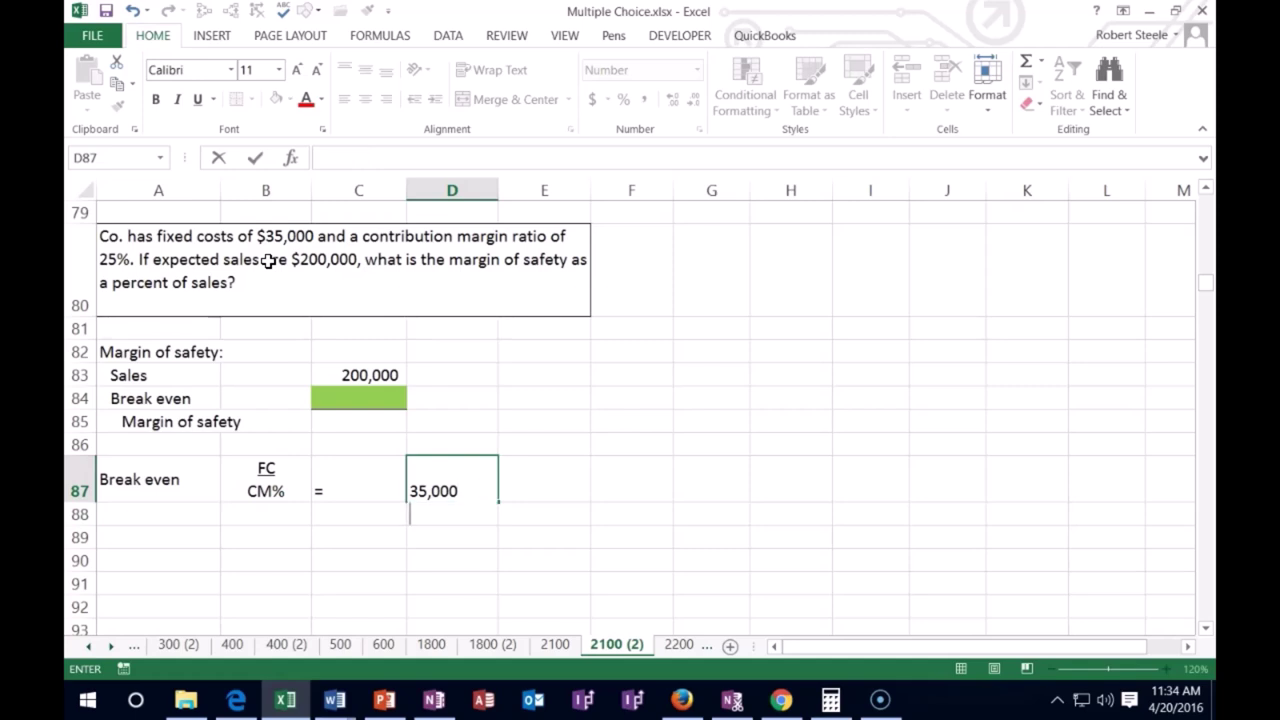
text(25%)
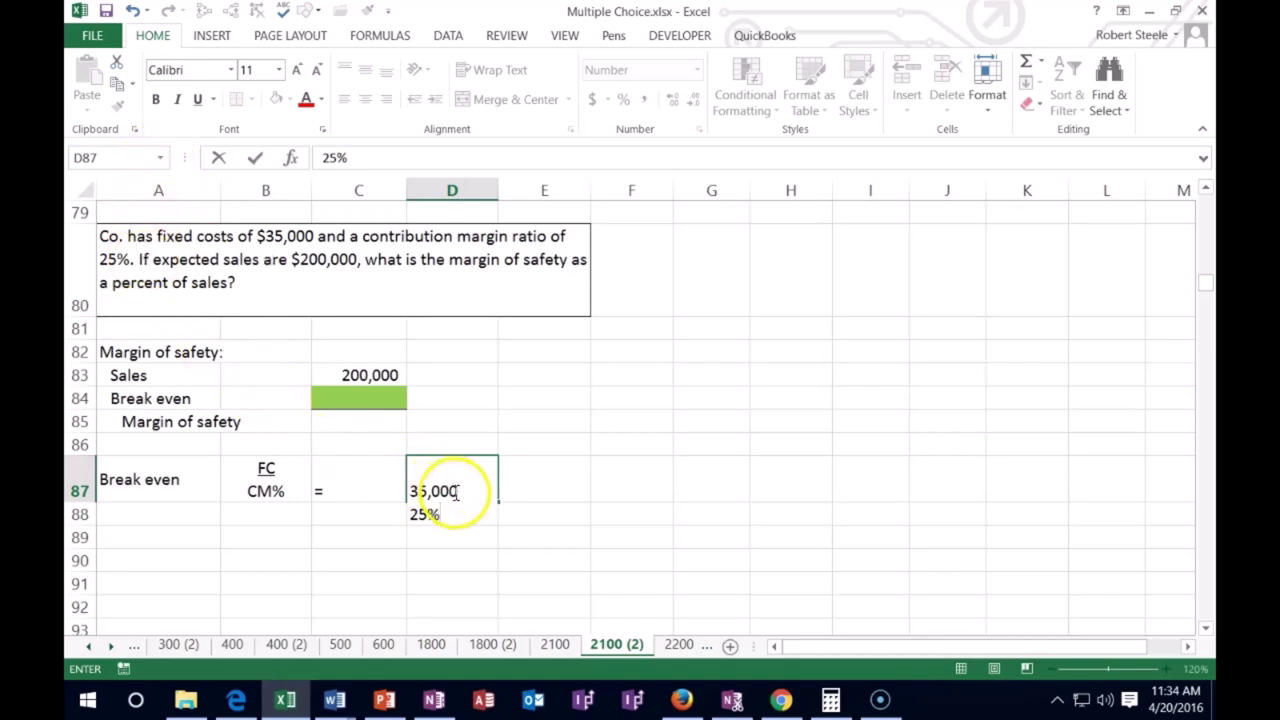
drag(460, 491, 405, 489)
click(198, 98)
key(Return)
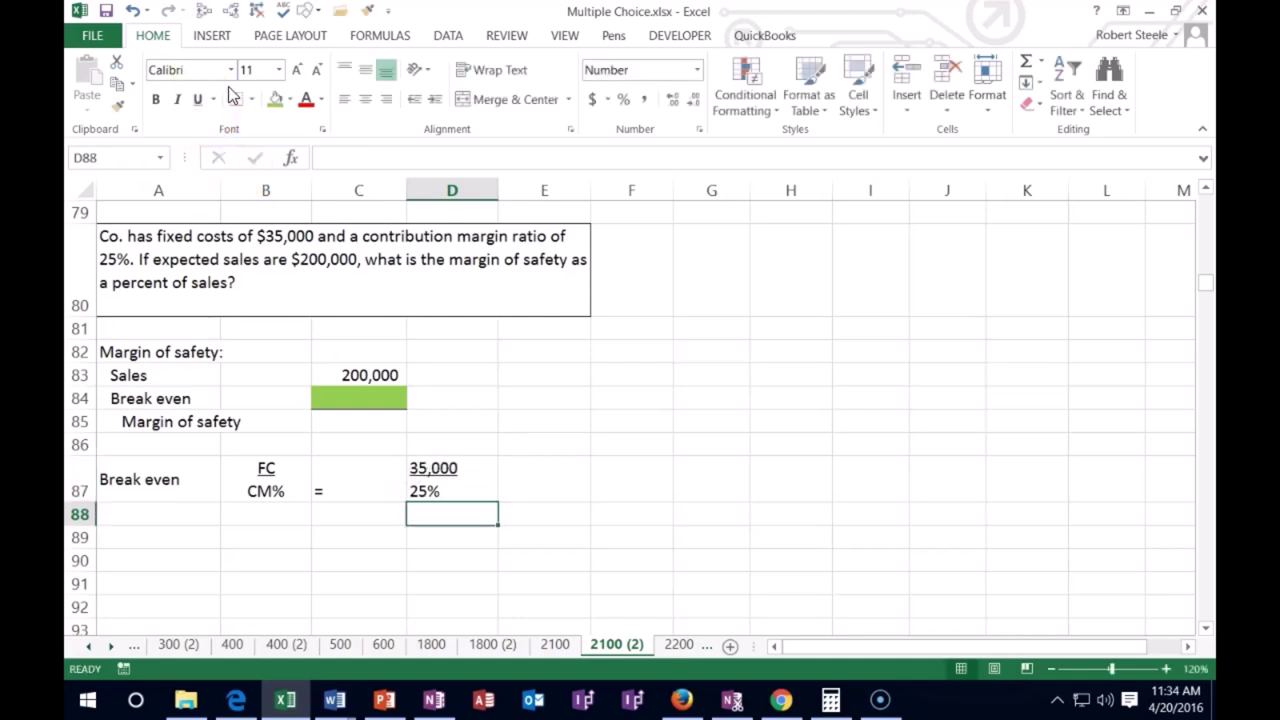
key(Up)
click(363, 100)
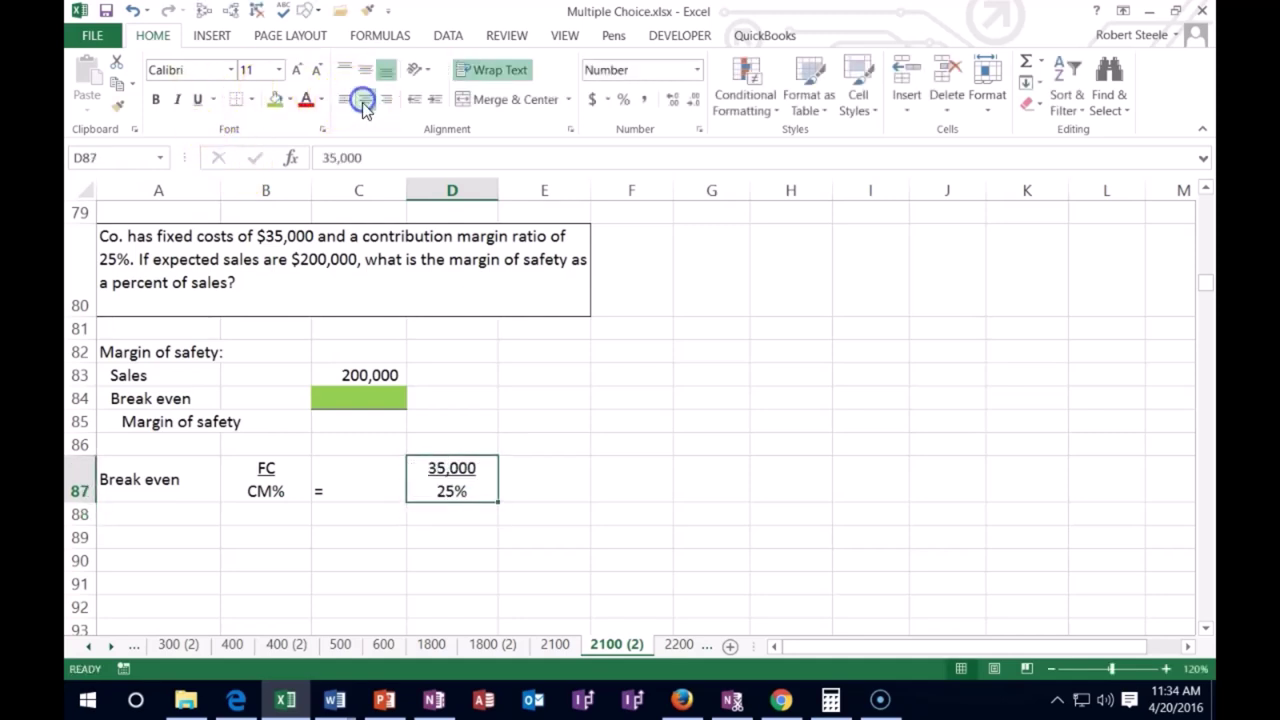
Step: Put an equals sign in E87 and calculate the break-even amount in F87 with =35000/.25
click(549, 481)
text(=)
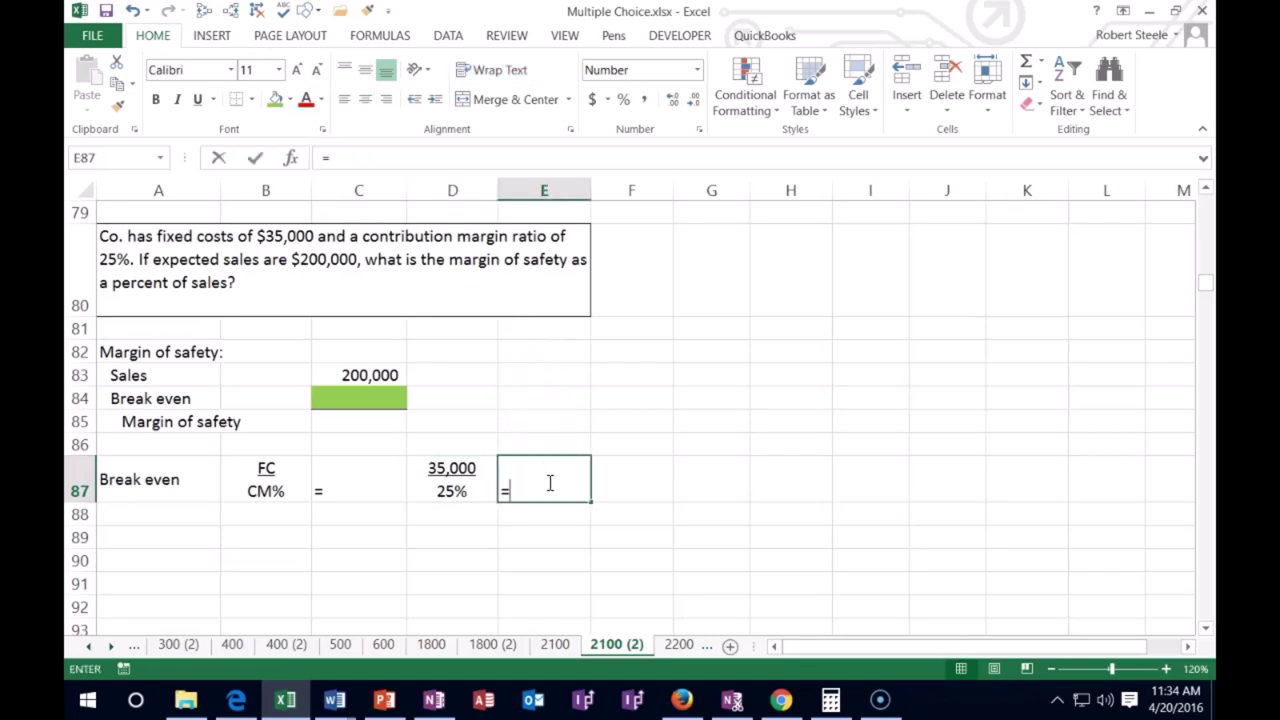
key(Tab)
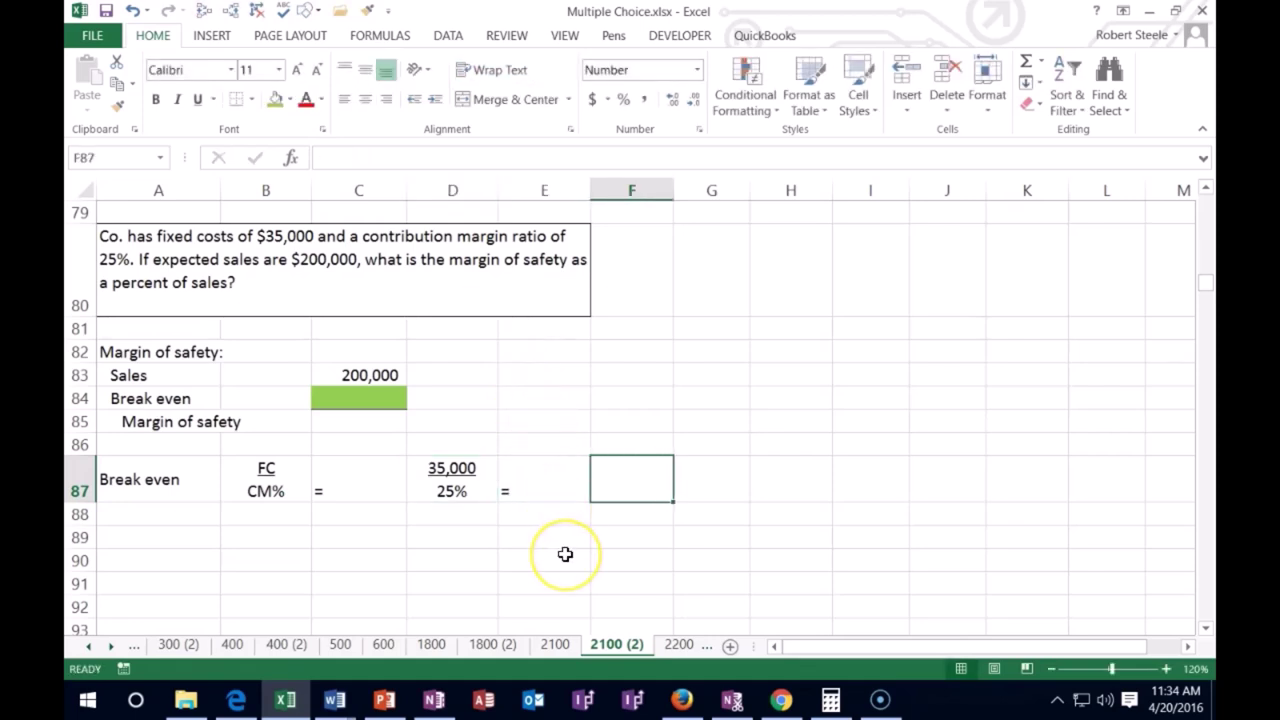
text(=35000)
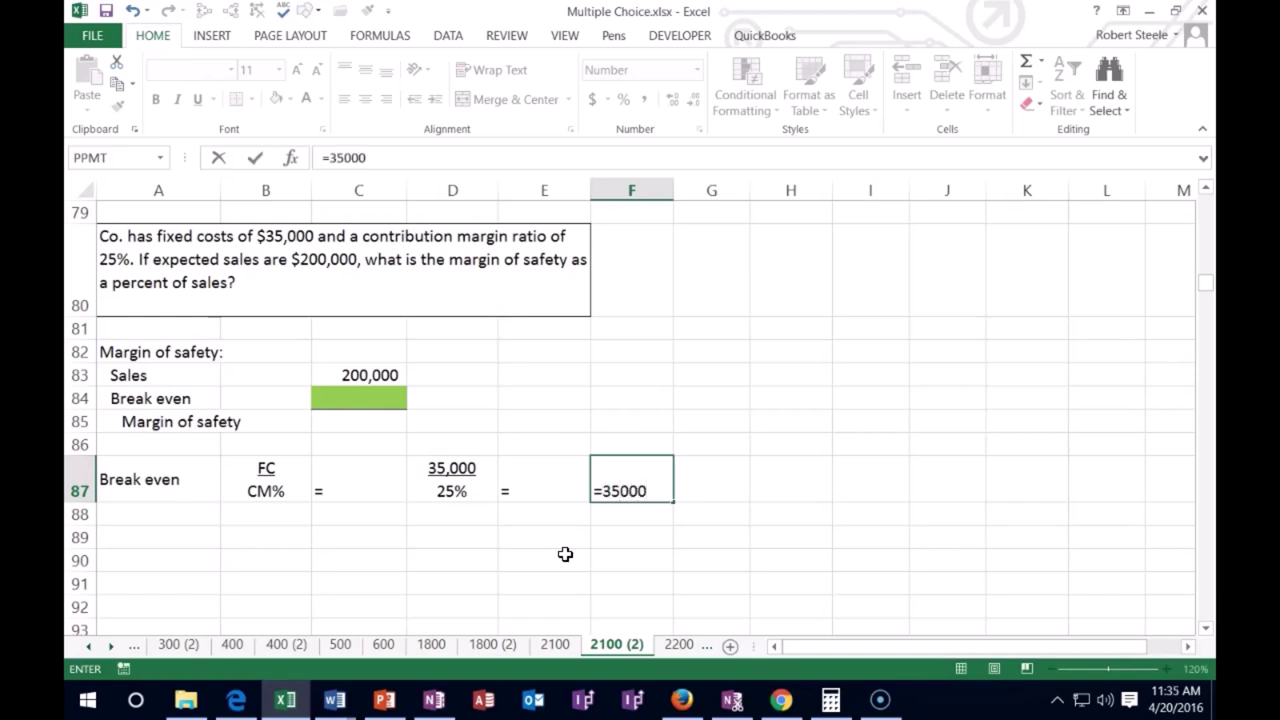
text(/.25)
click(570, 551)
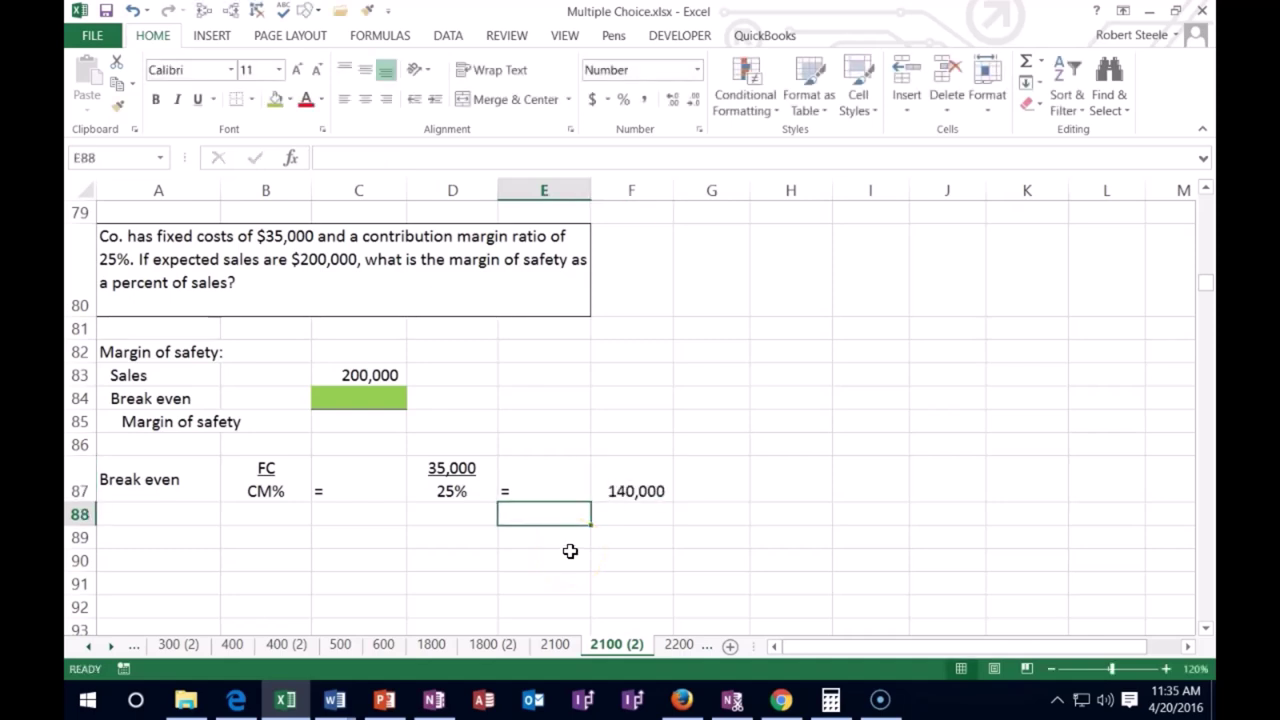
Step: Fill the green Break even cell C84 with a formula that references the break-even amount in F87
key(Up)
key(Up)
key(Up)
key(Up)
key(Left)
key(Left)
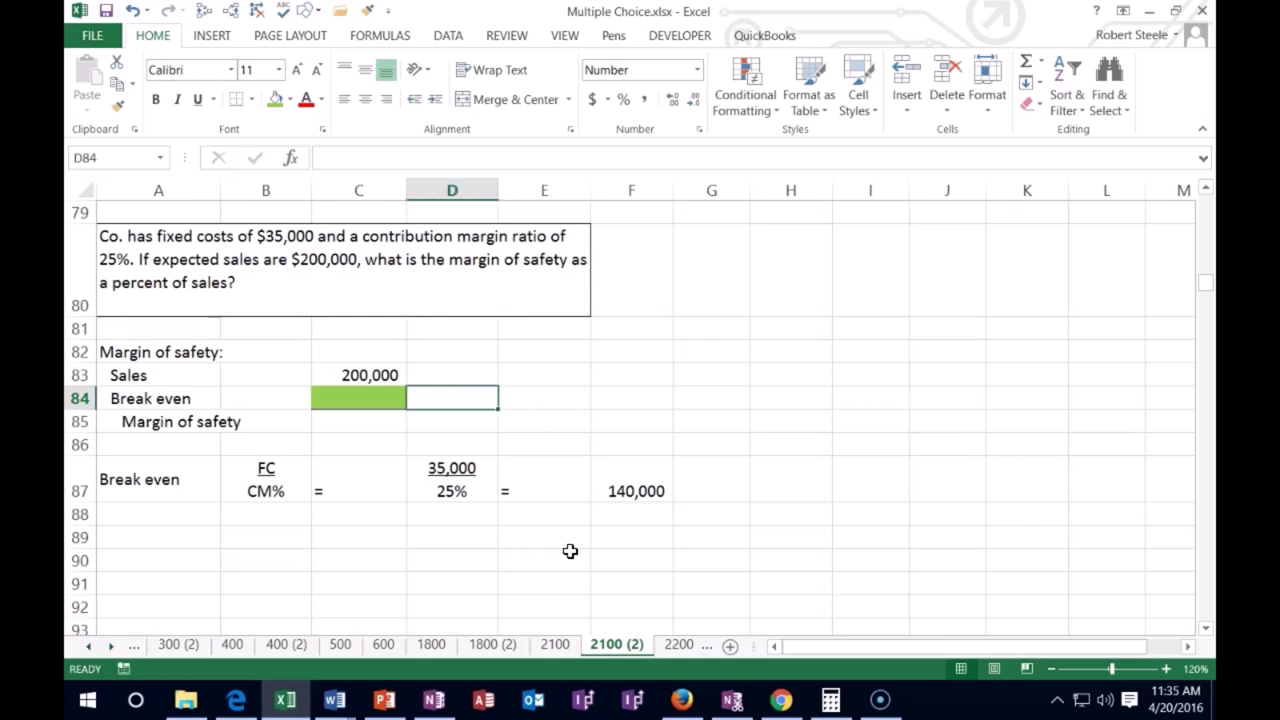
text(=)
click(598, 491)
key(Return)
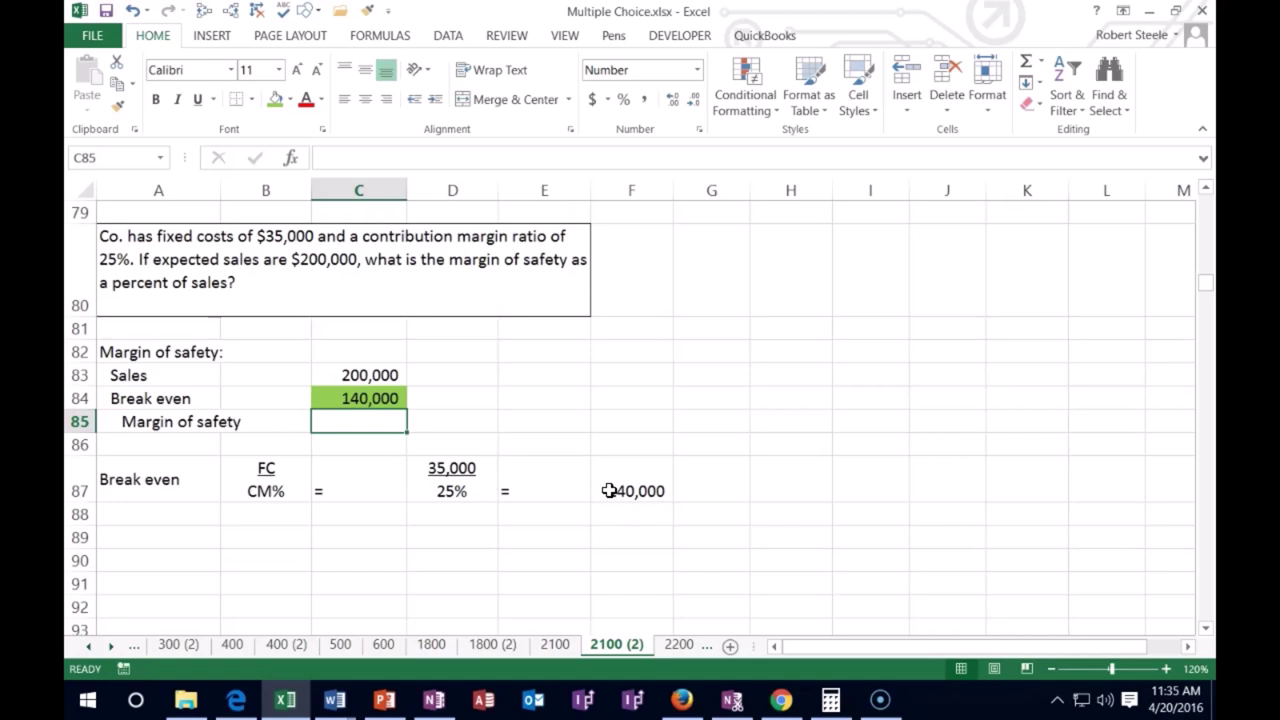
Step: Calculate the margin of safety in C85 by subtracting break even C84 from sales C83
text(=)
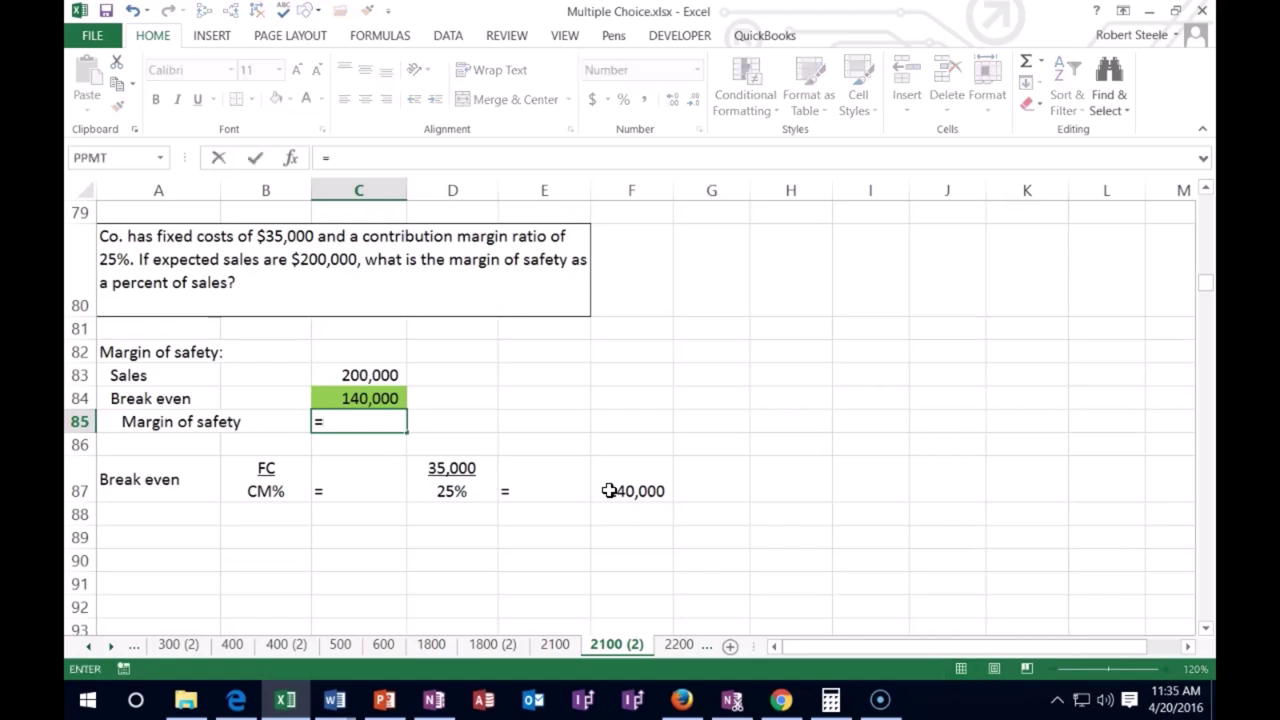
click(390, 375)
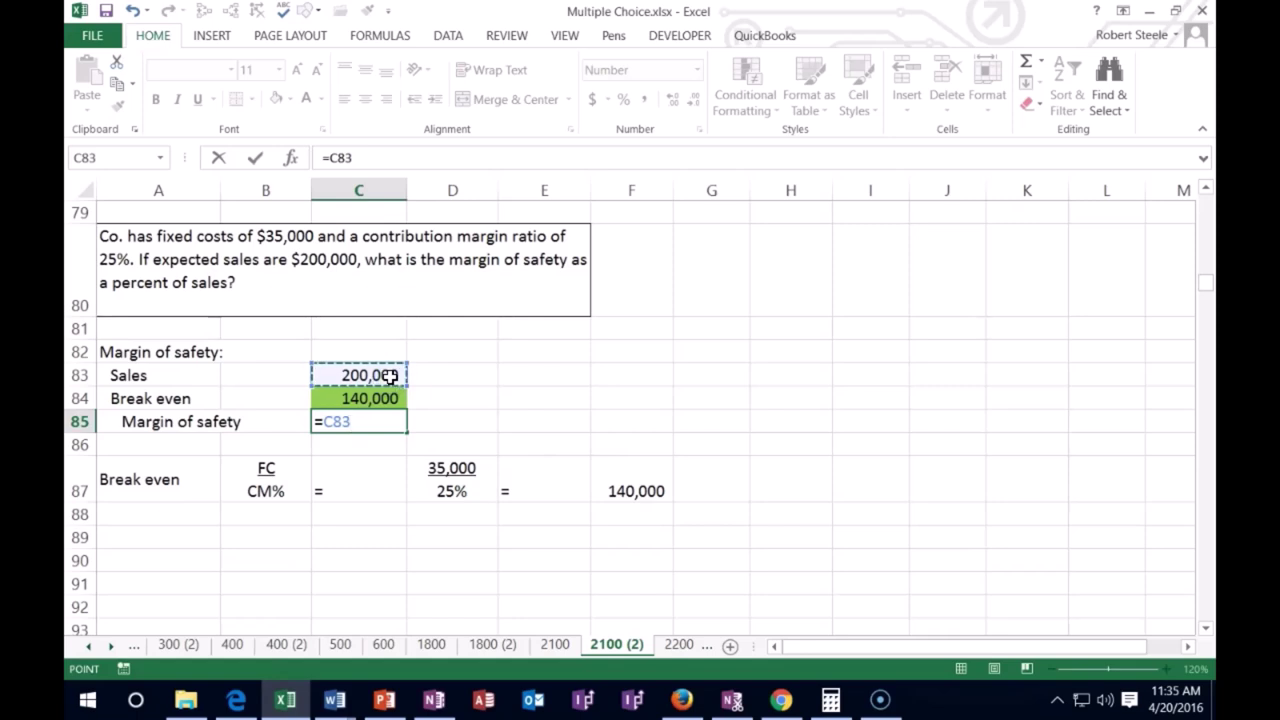
text(-)
click(387, 399)
key(Return)
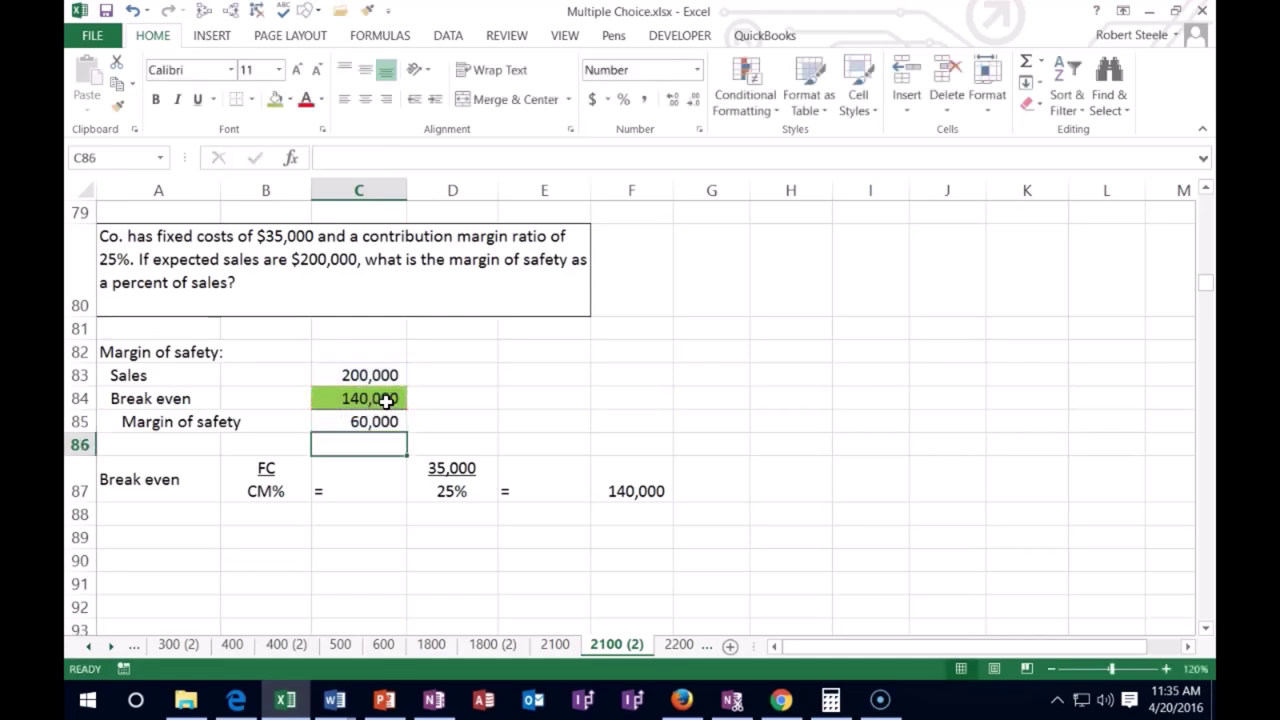
Step: Calculate the margin of safety as a share of sales in D85 with =C85/C83
click(431, 422)
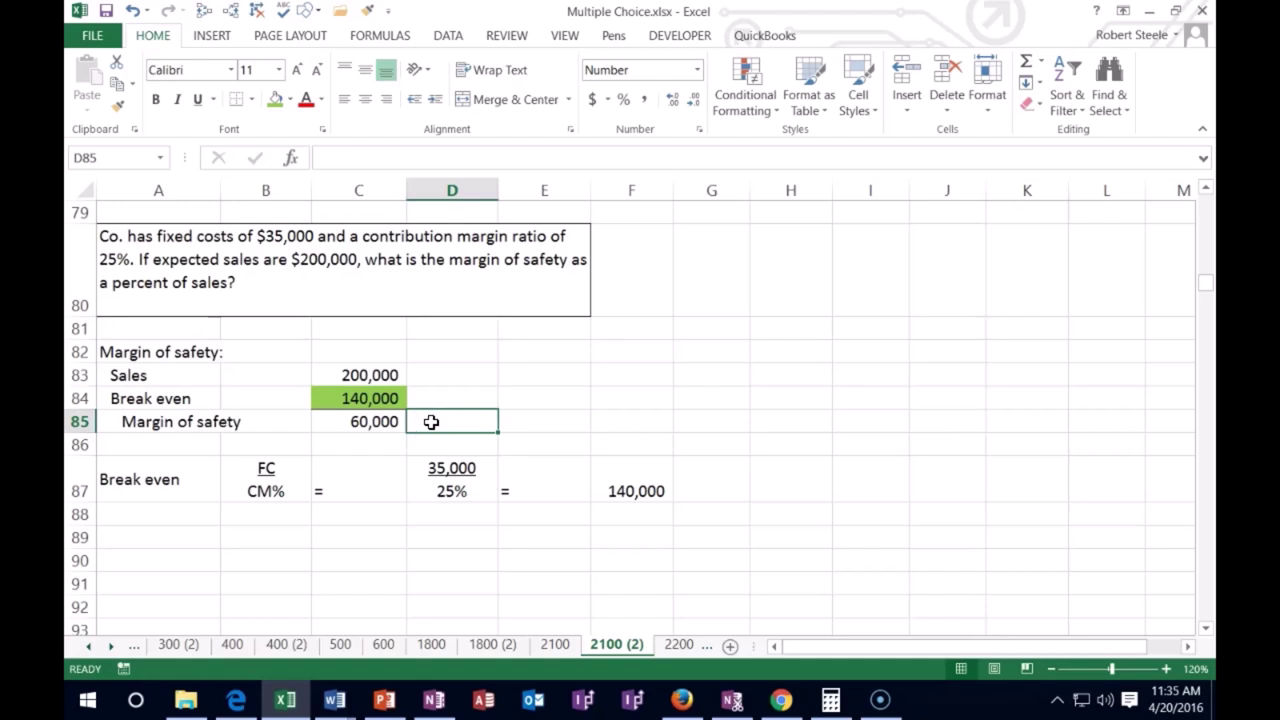
text(=)
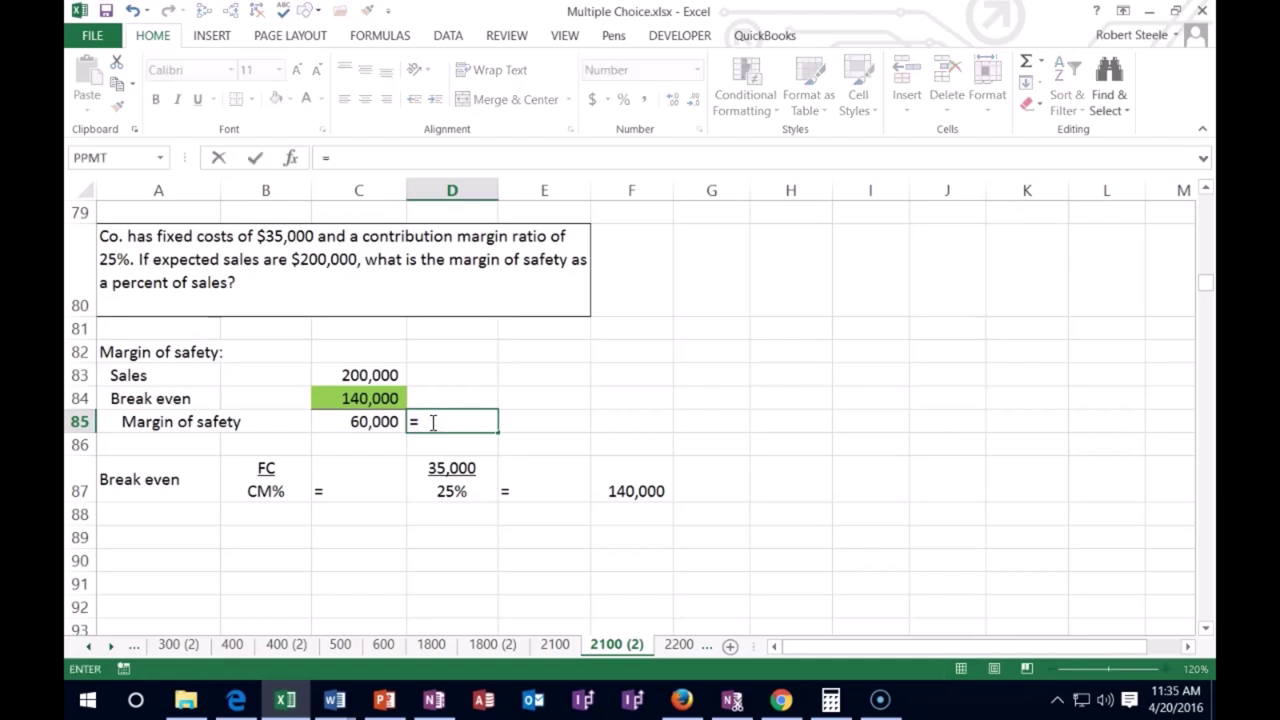
click(378, 421)
text(/)
click(377, 373)
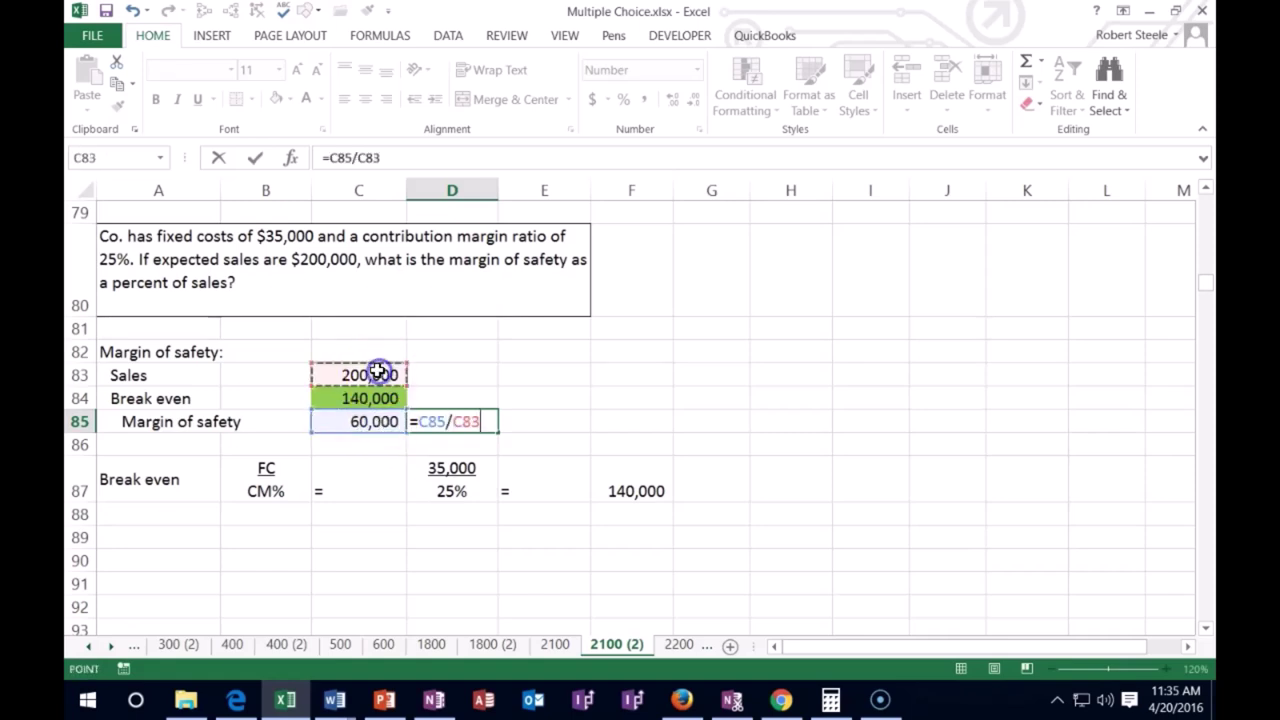
key(Return)
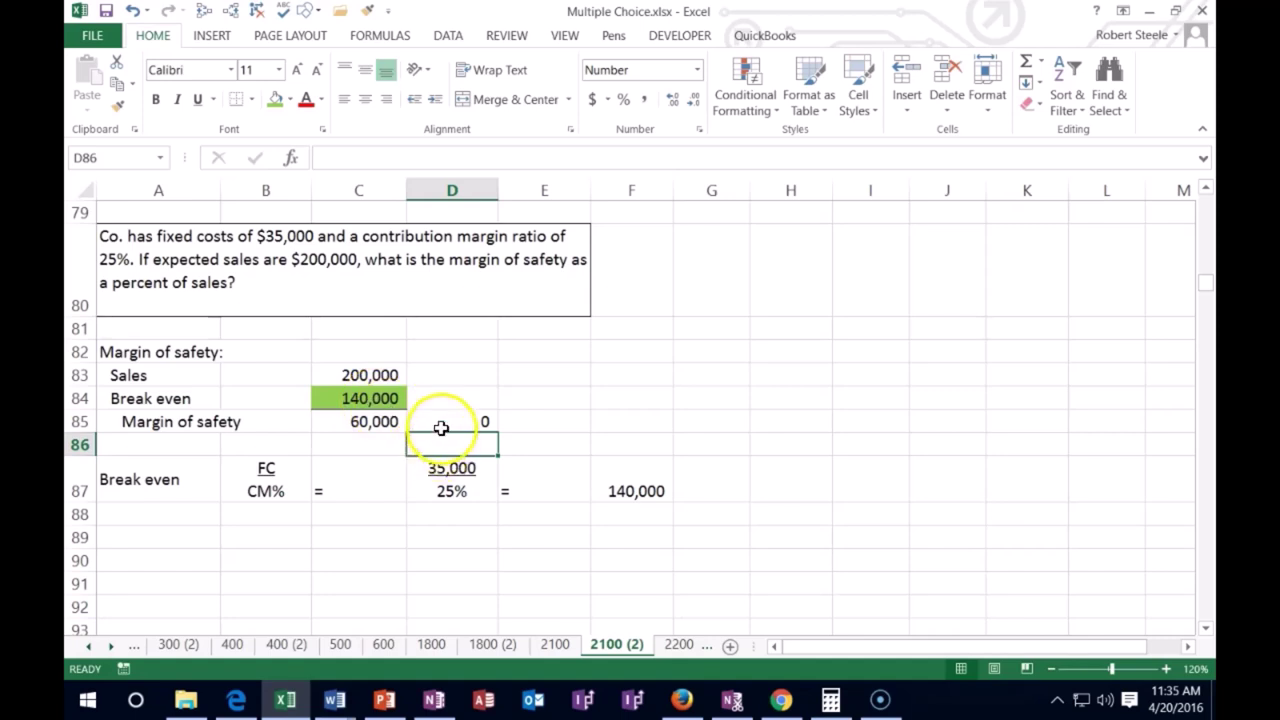
Step: Show two decimal places in the margin of safety ratio in D85 and format it as a percentage
click(440, 418)
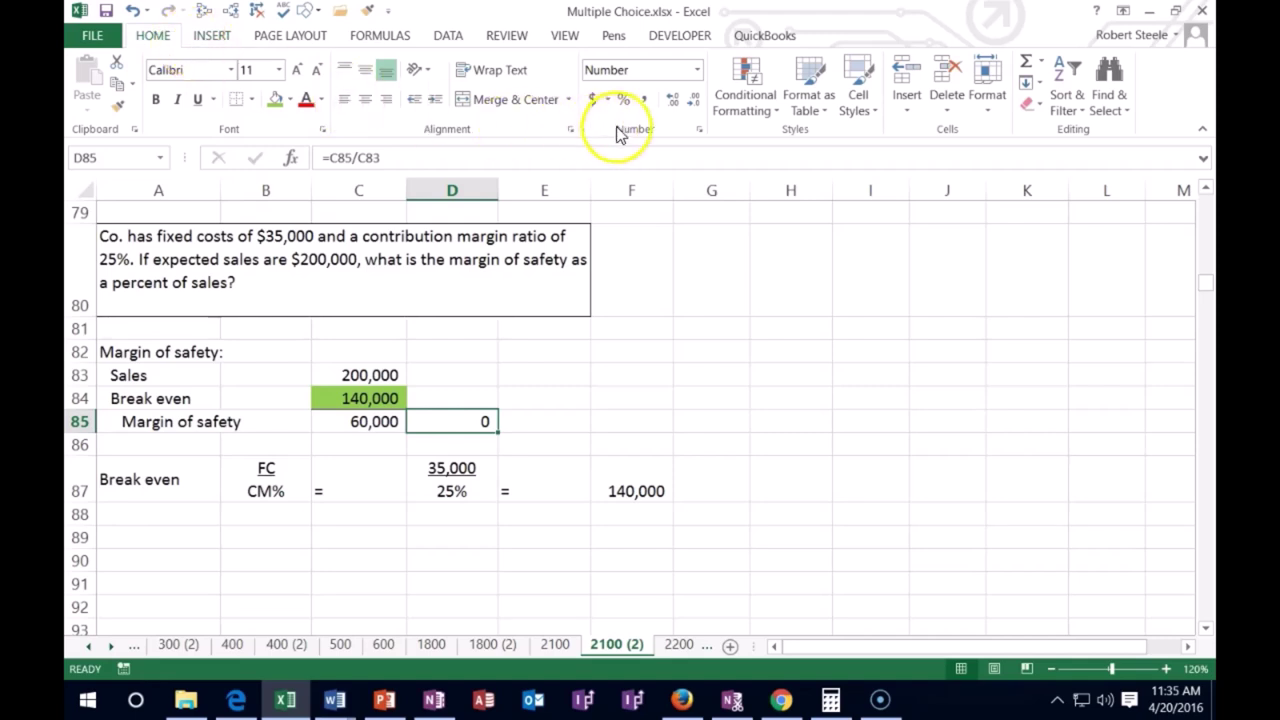
click(674, 102)
click(674, 102)
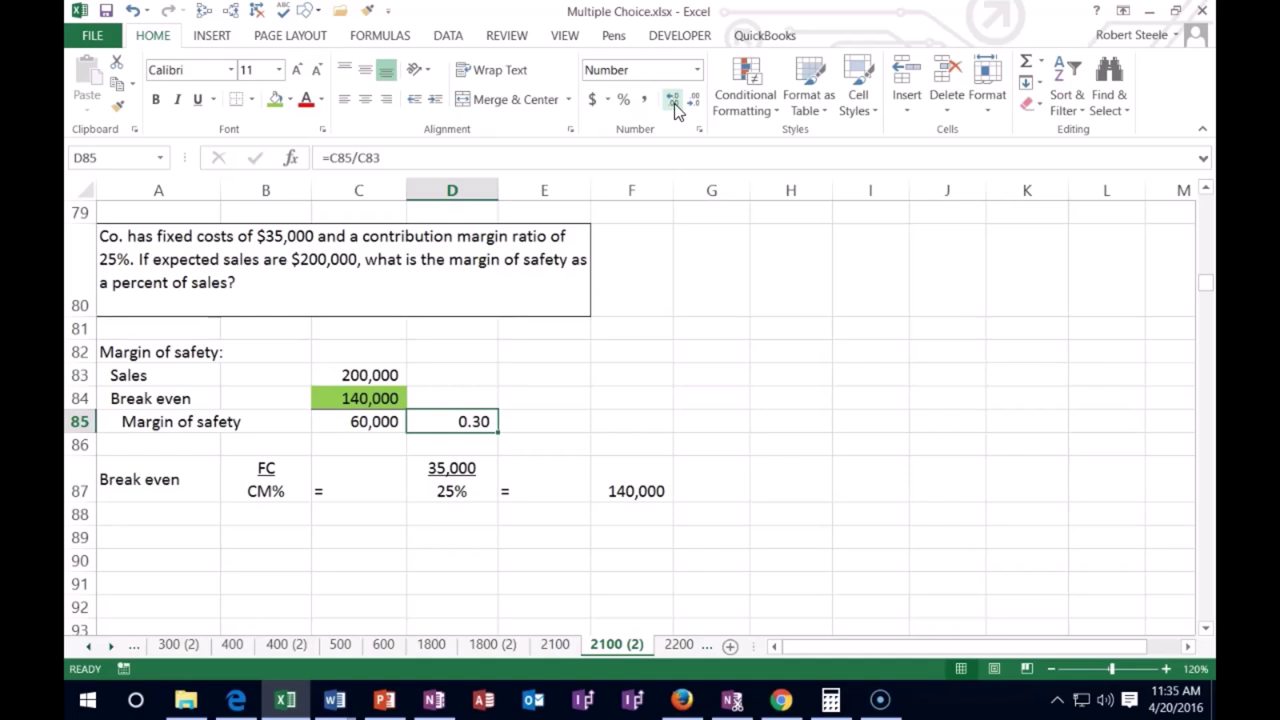
click(623, 100)
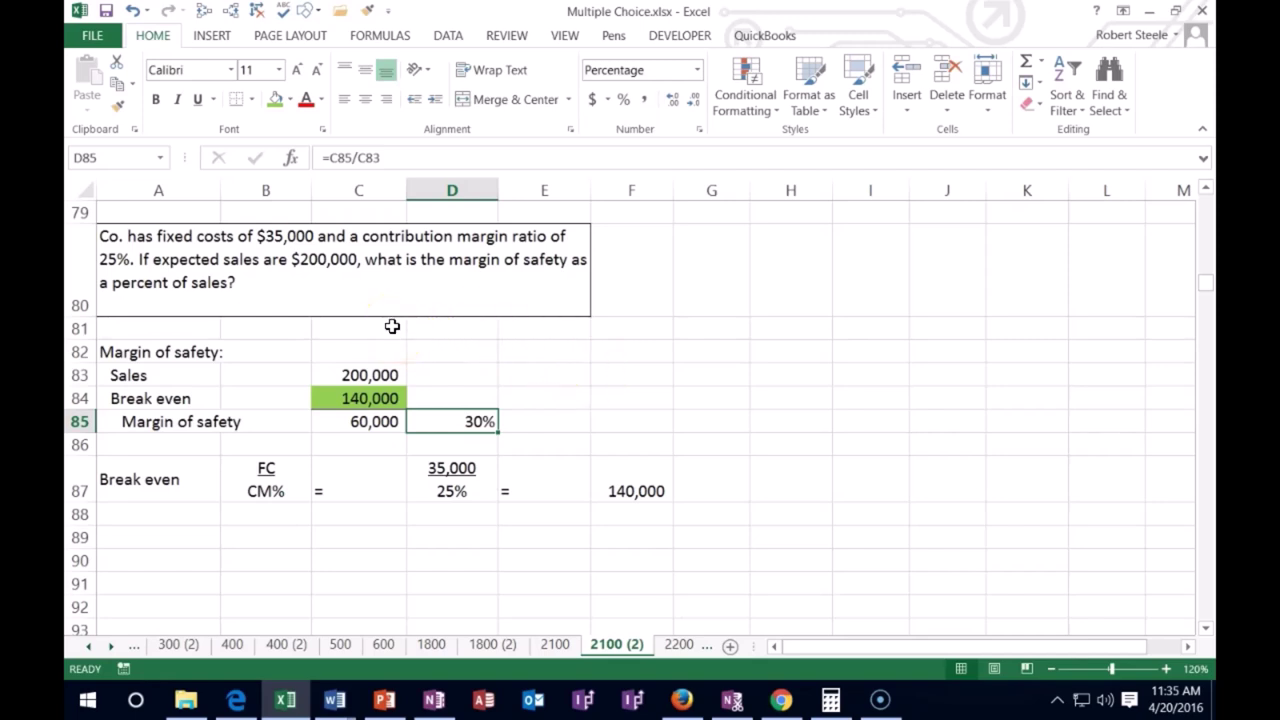
click(381, 420)
click(381, 375)
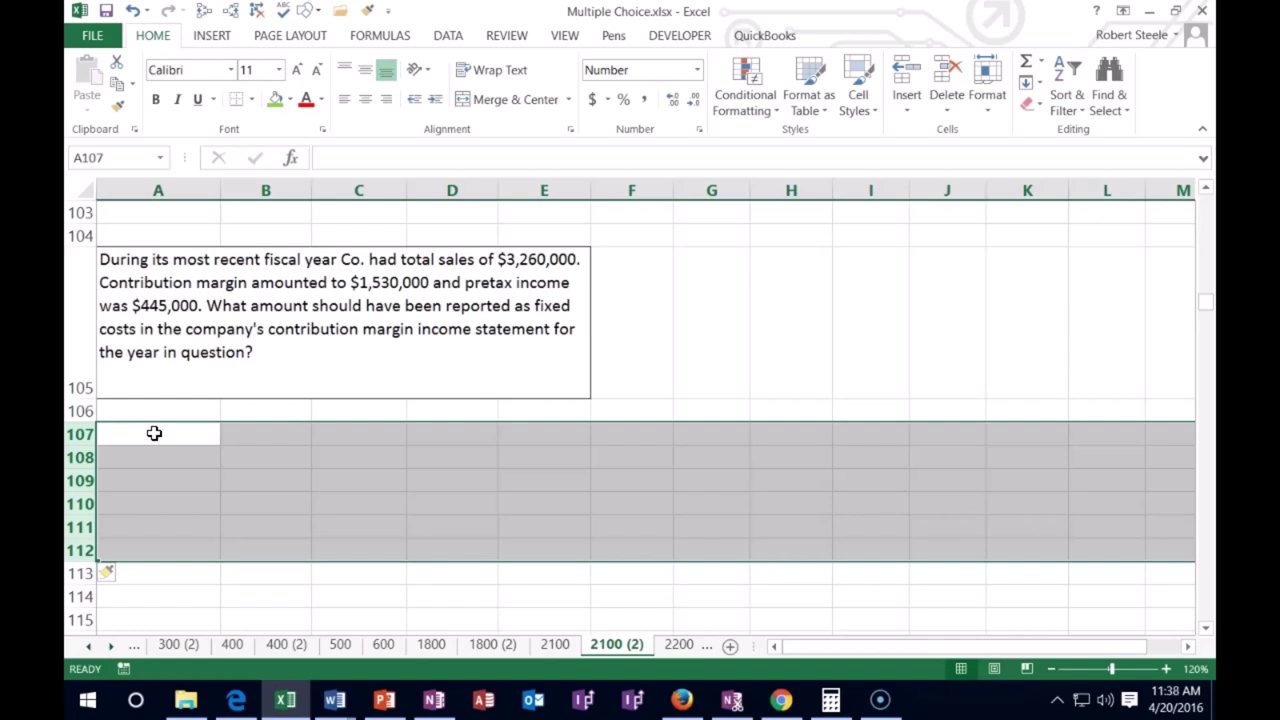
Step: Label A107 "Sales" under the fixed costs question and enter 3,260,000 in B107
click(154, 433)
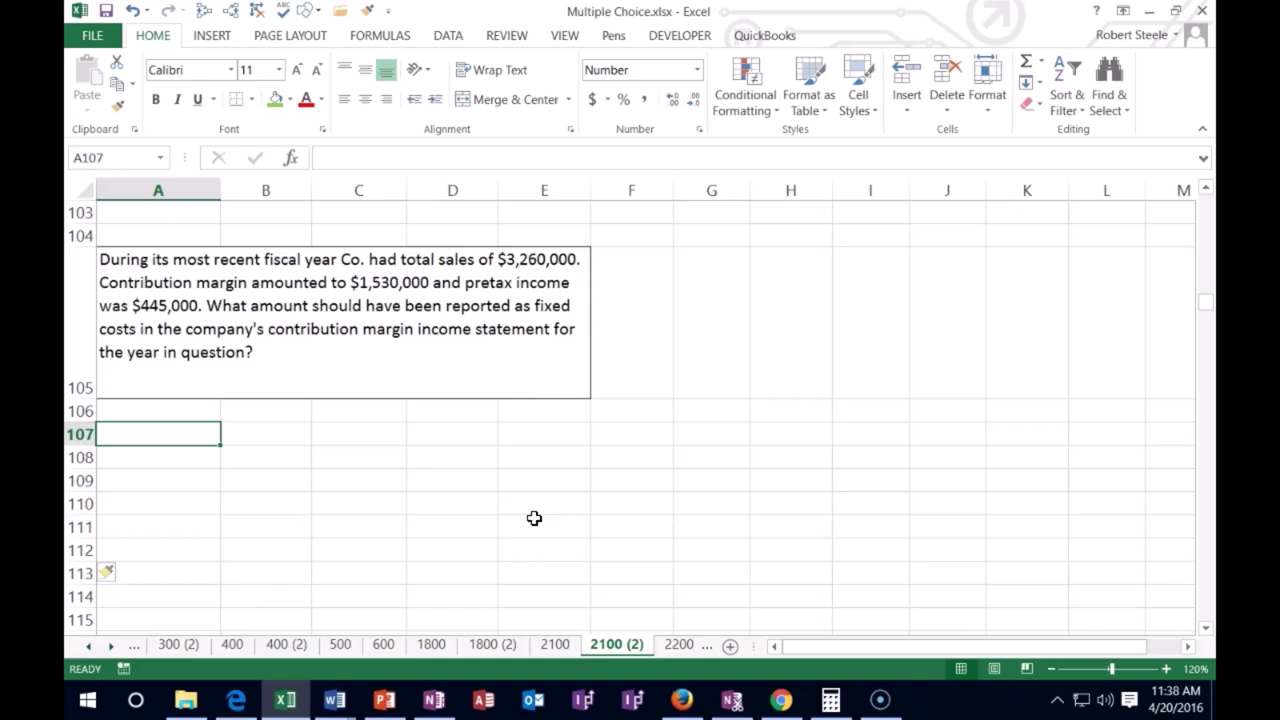
text(Sales)
key(Tab)
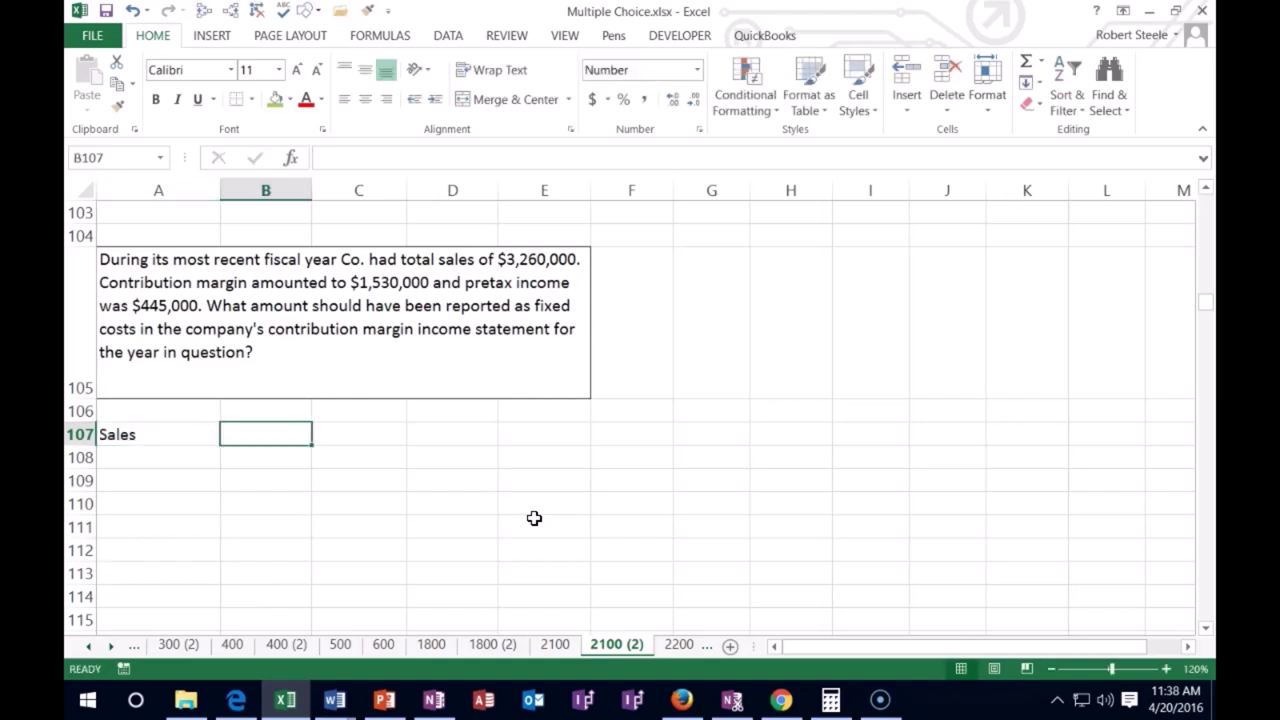
text(3)
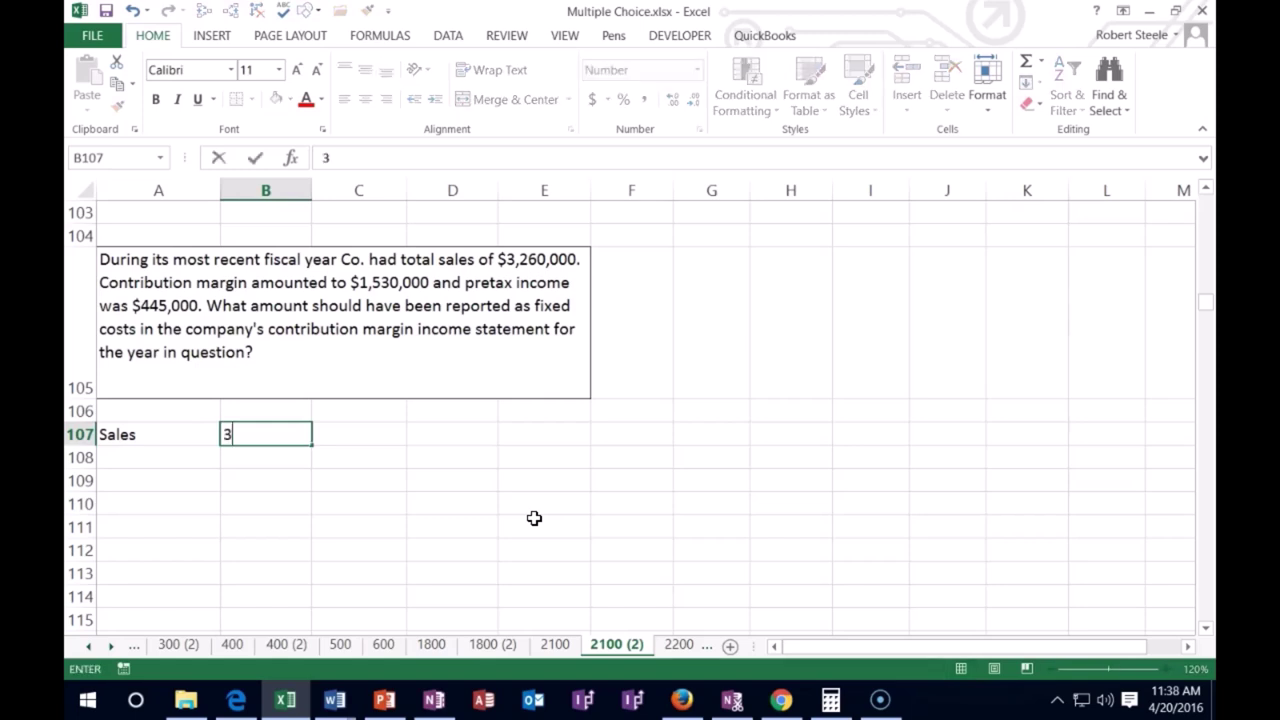
text(,260,0000)
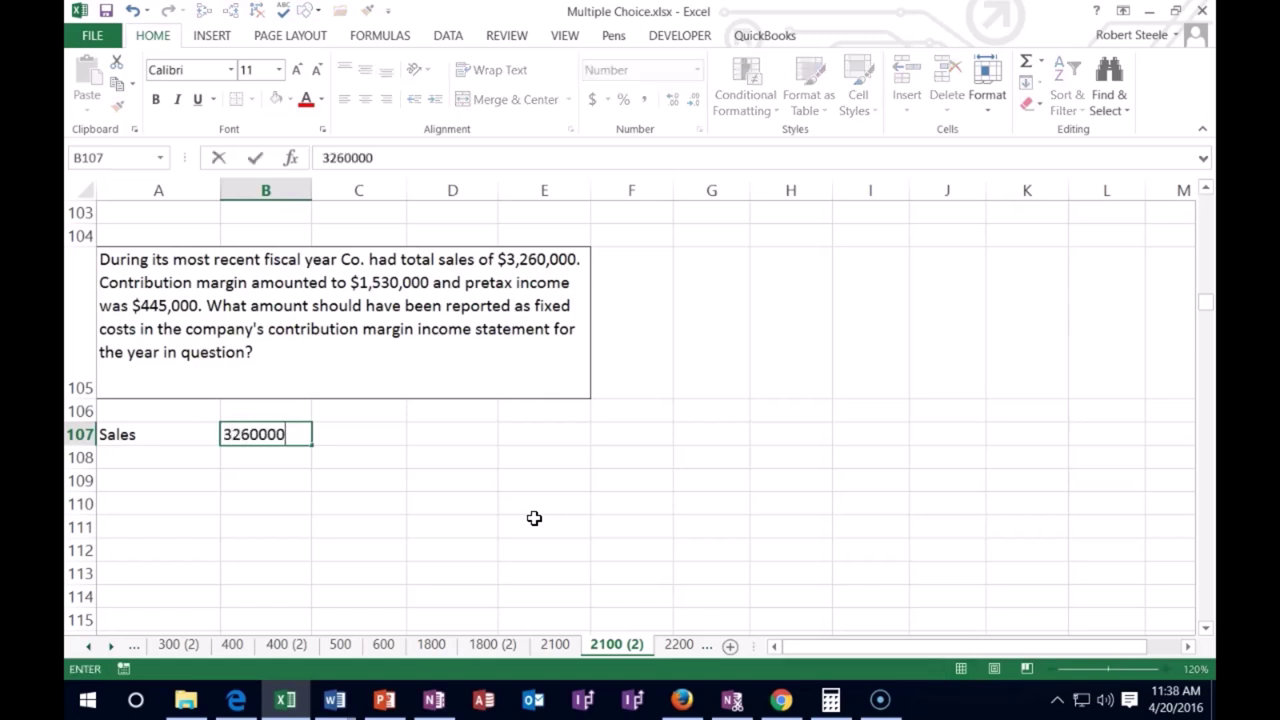
key(Return)
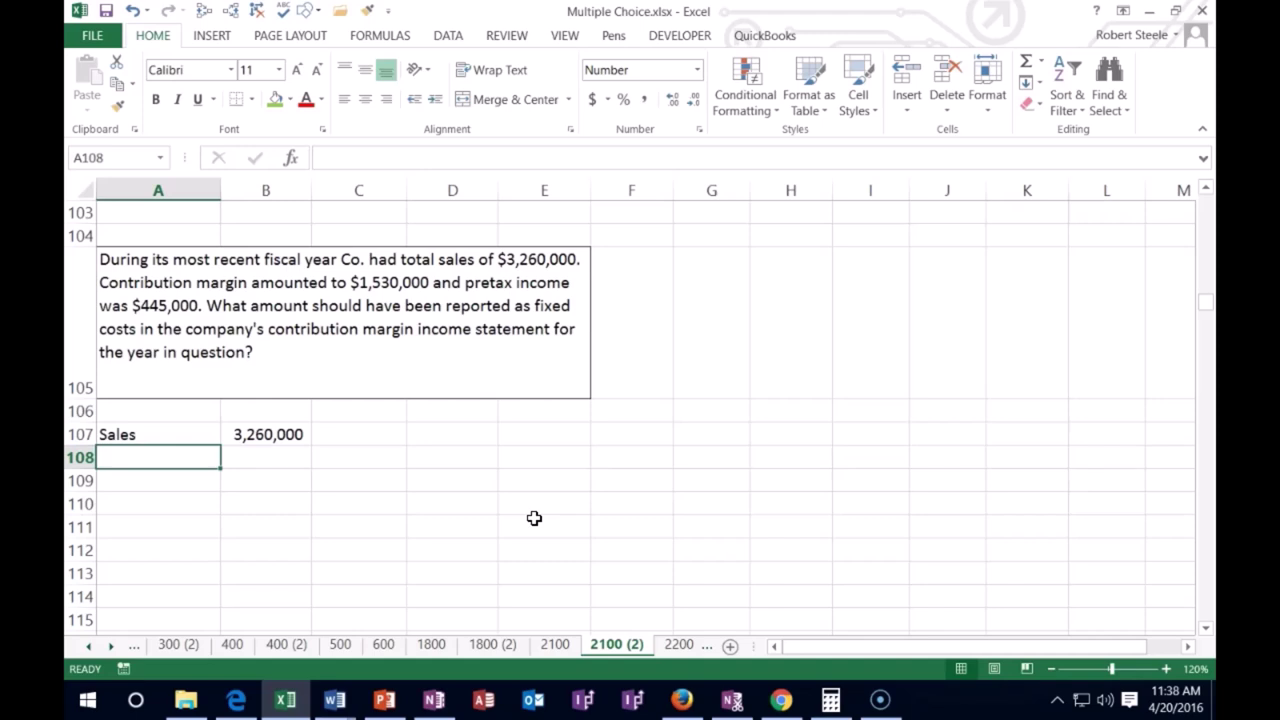
Step: Label A108 "VC" and A109 "CM", and enter the contribution margin 1,530,000 in B109
text(VC)
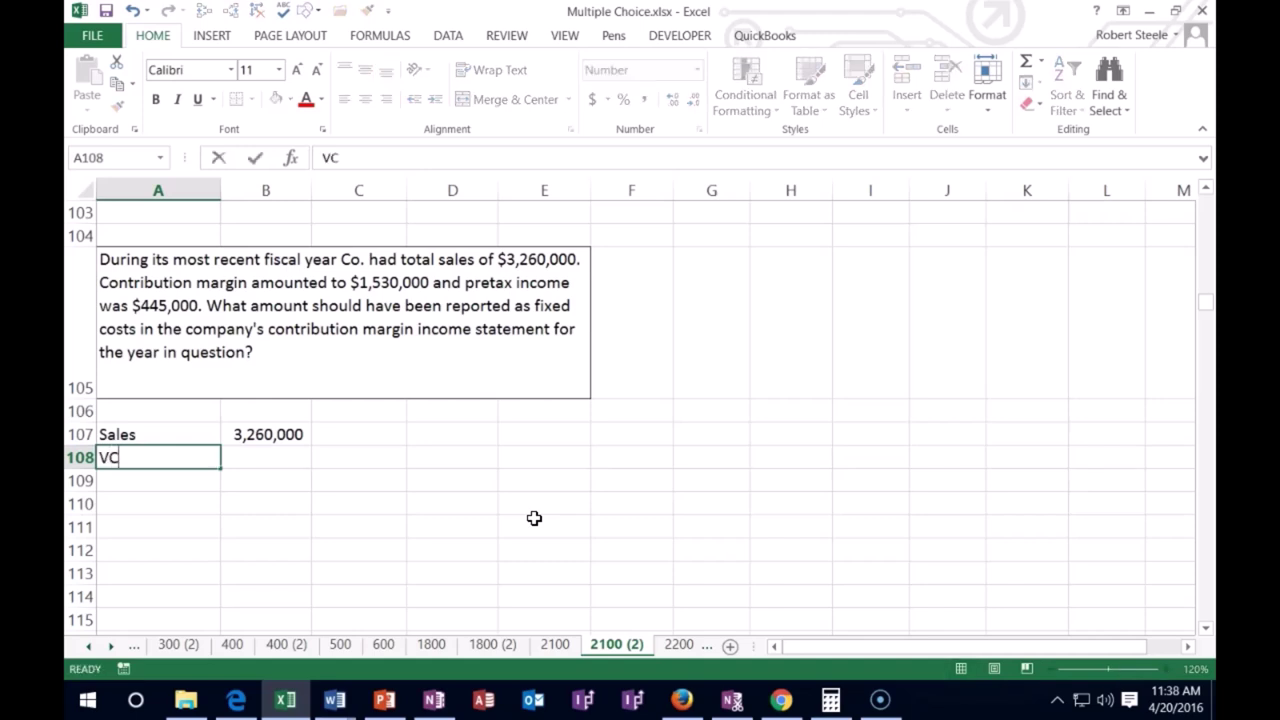
key(Return)
text(CM)
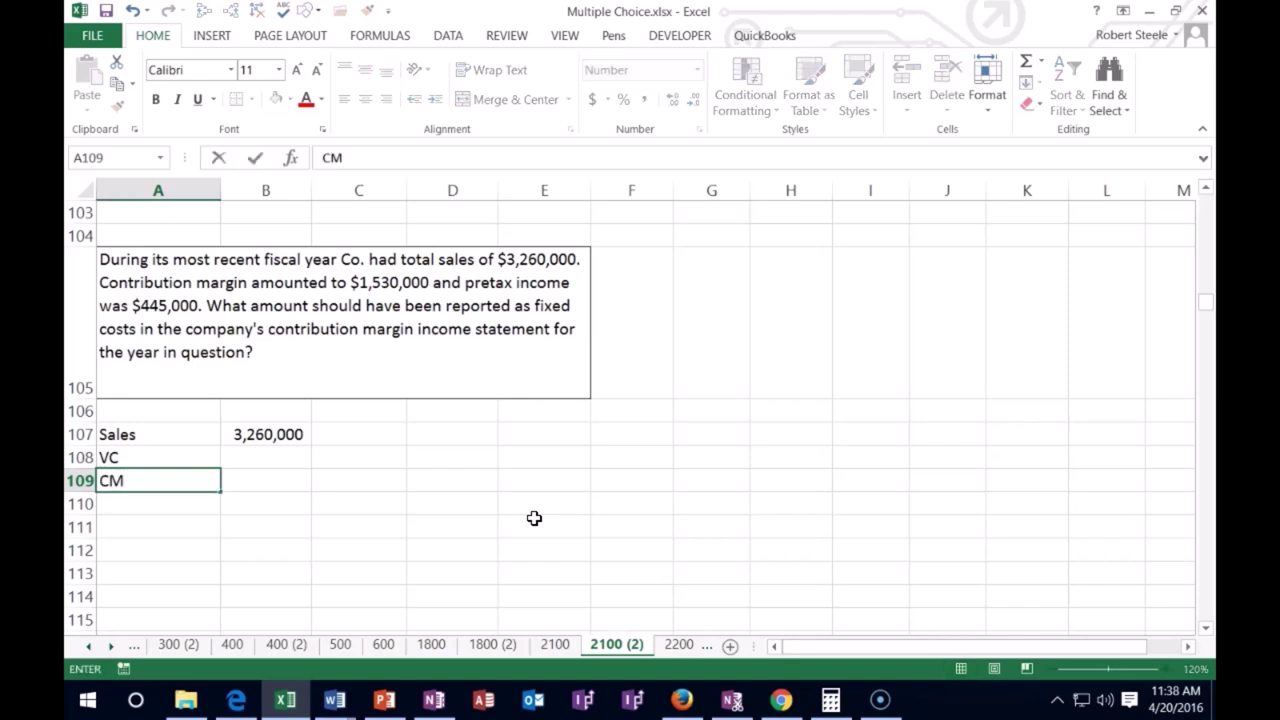
key(Tab)
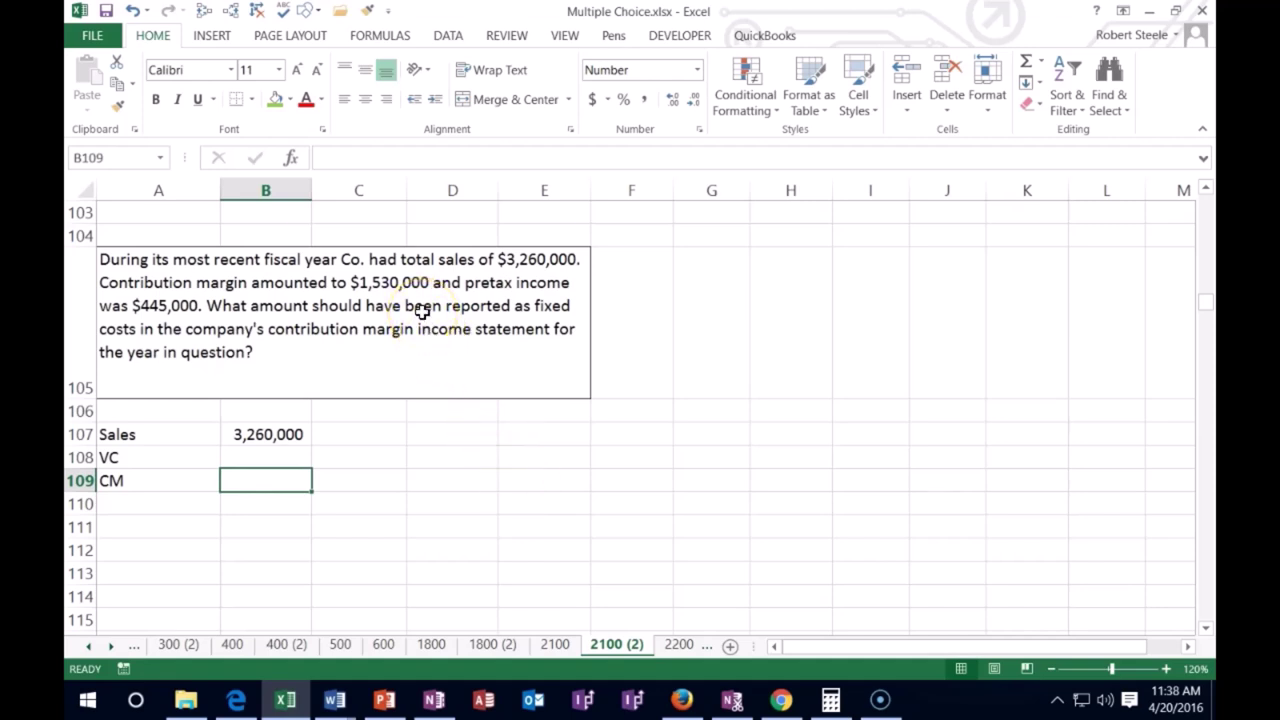
text(1530000)
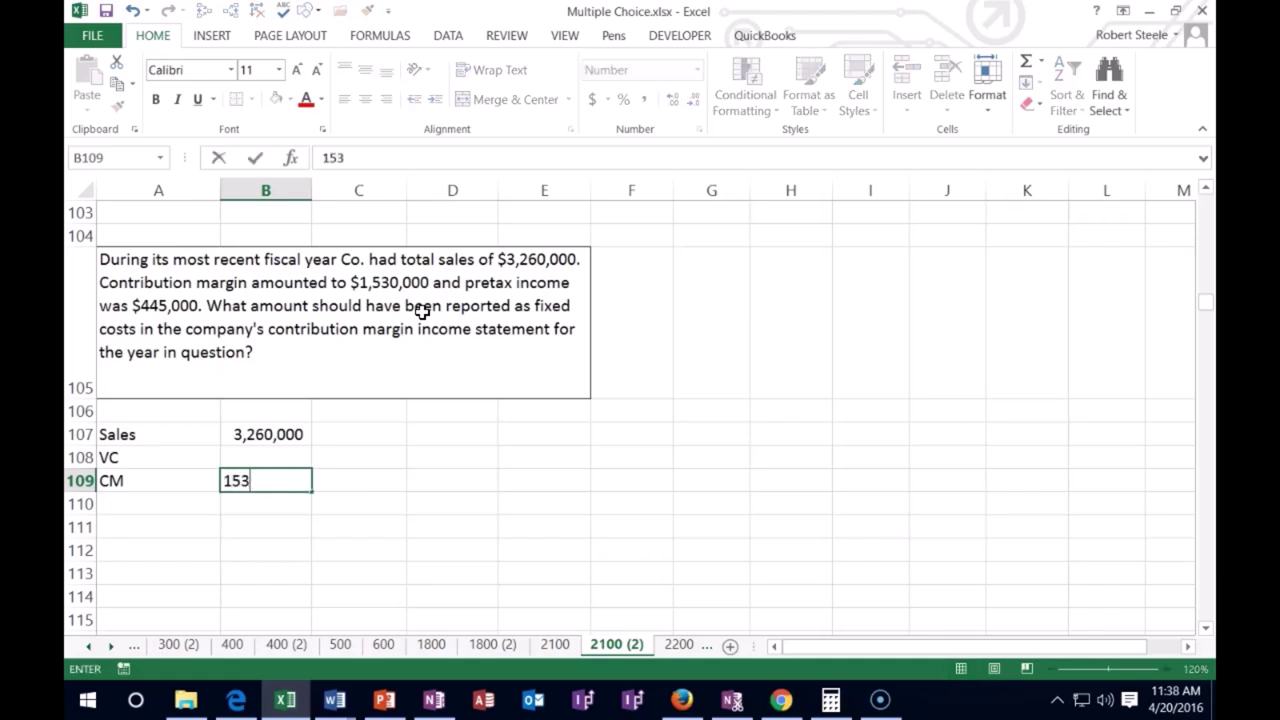
key(Return)
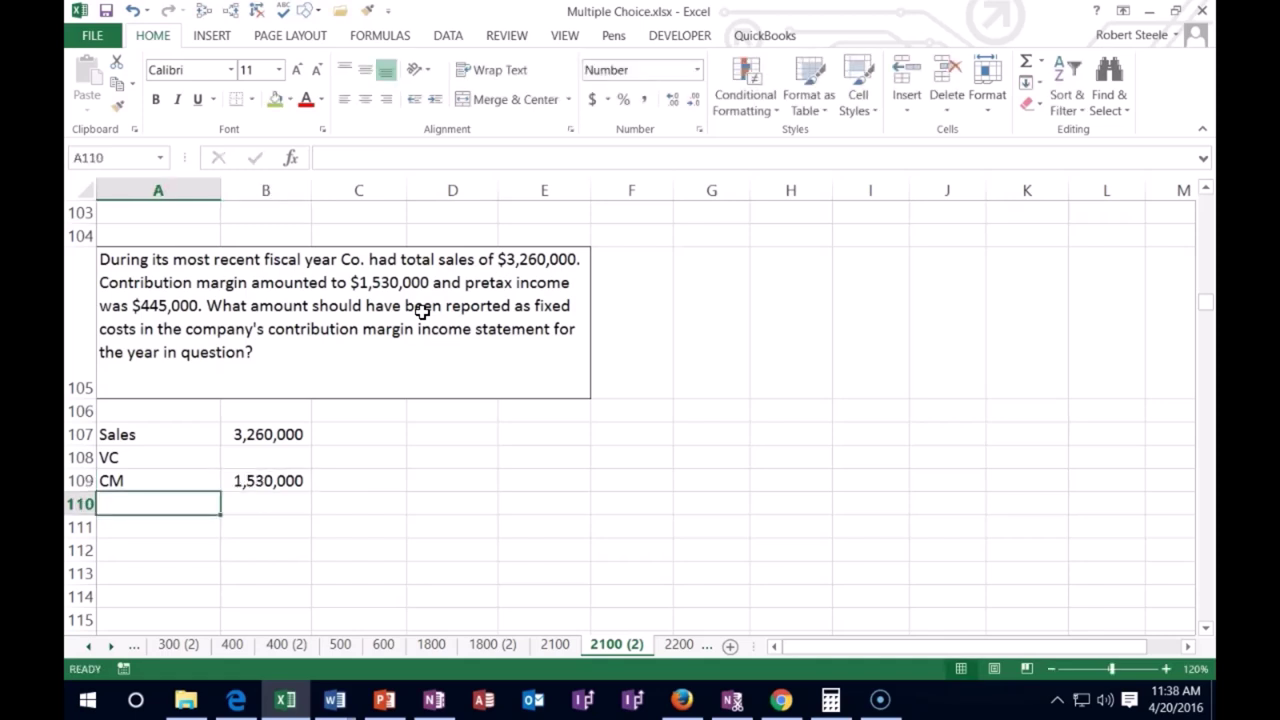
Step: Write the equation "3,260,000- VC = 1,530,000" as text in D109 beside the CM row
key(Up)
key(Up)
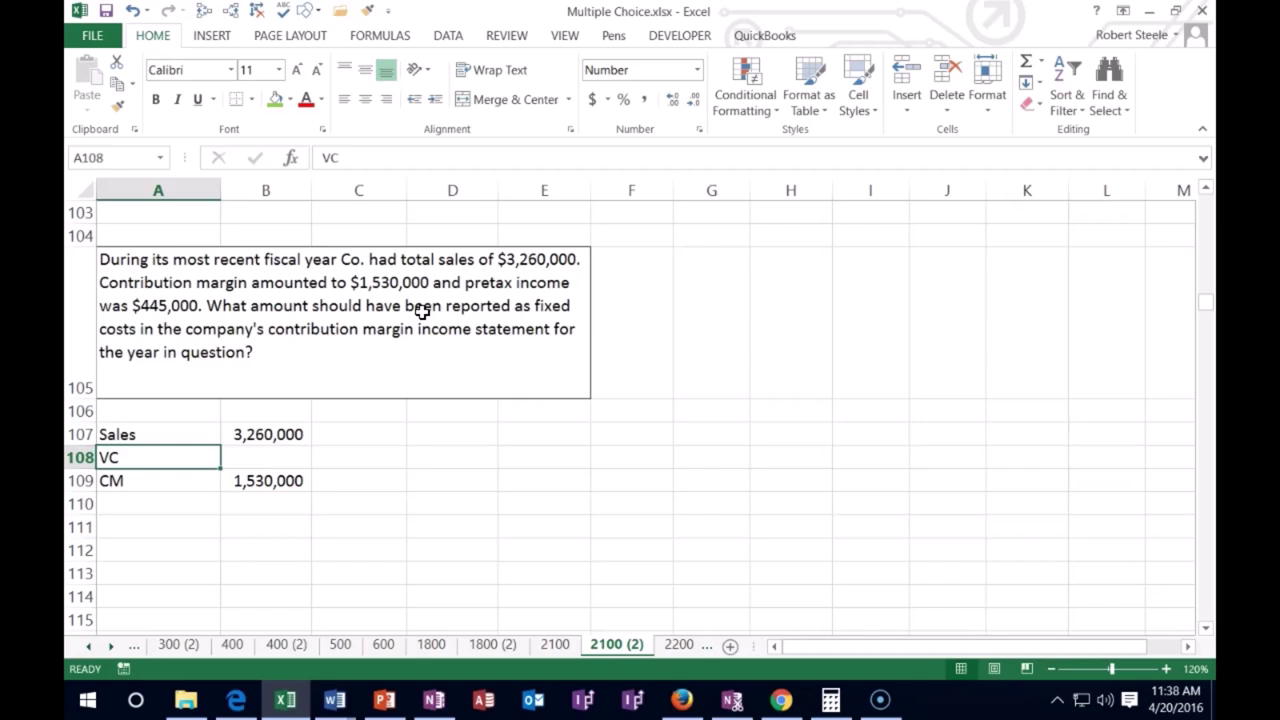
key(Right)
key(Right)
key(Right)
key(Down)
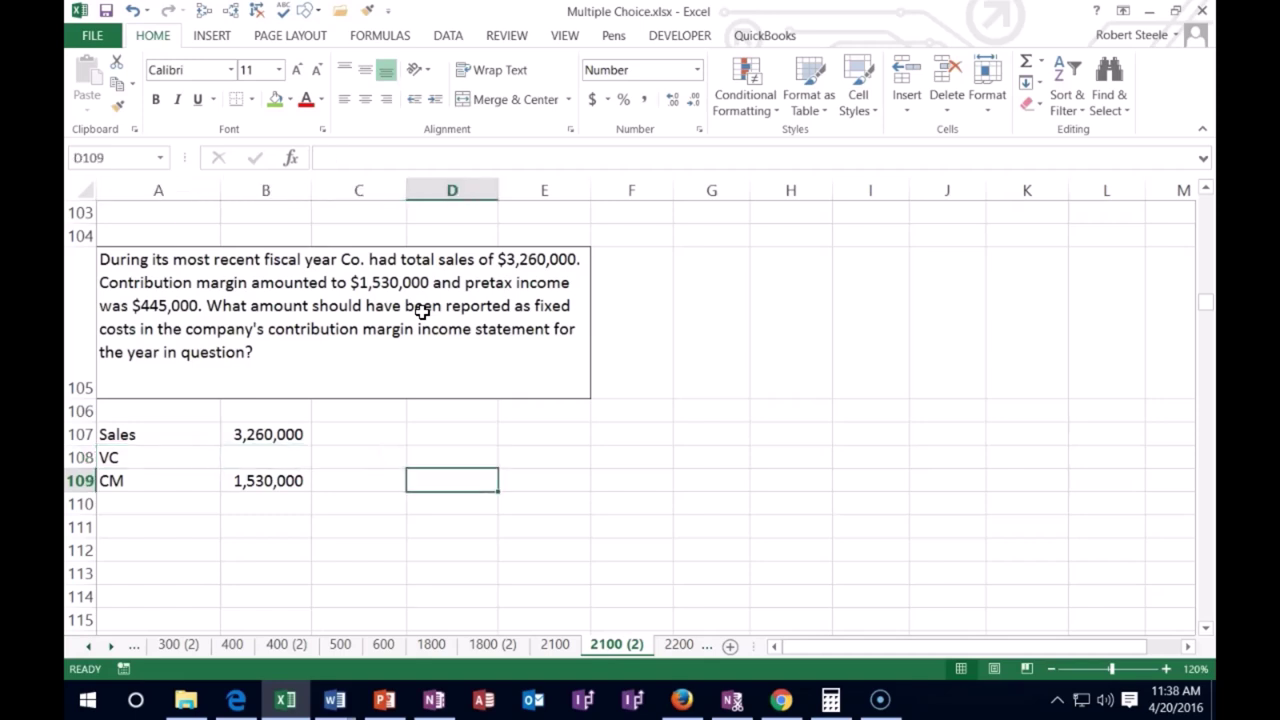
text('3)
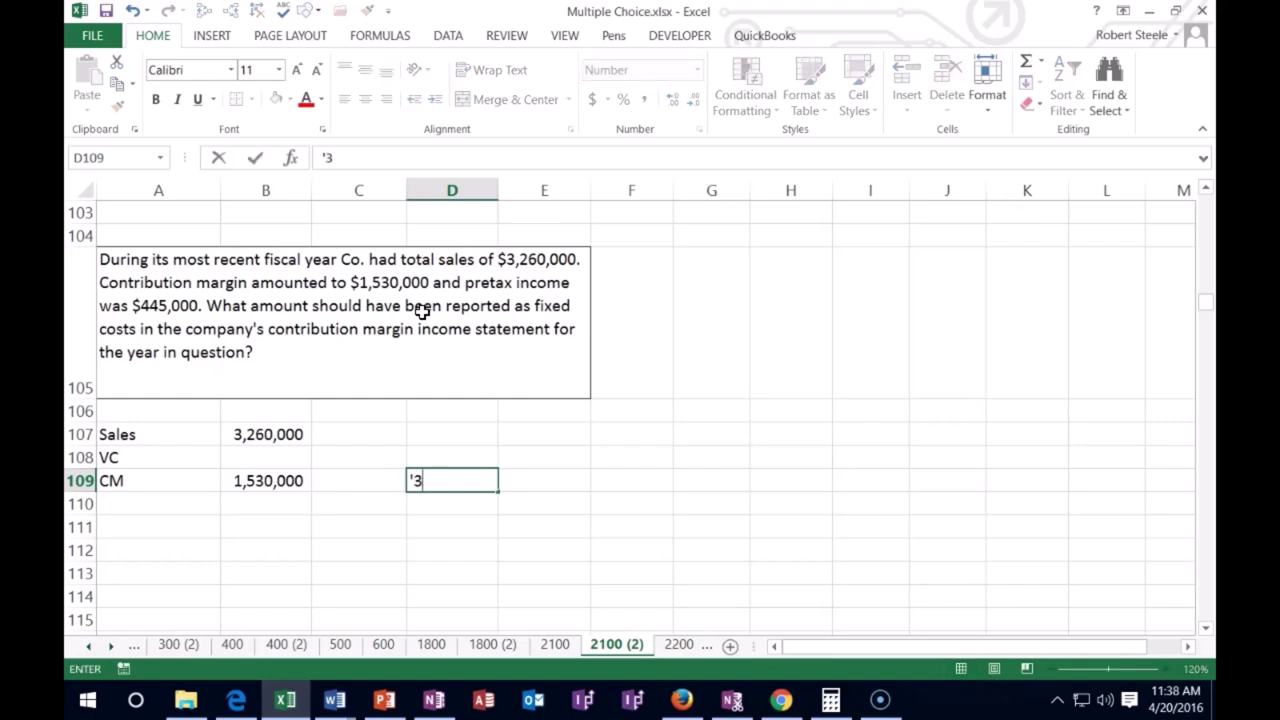
text(,260,000)
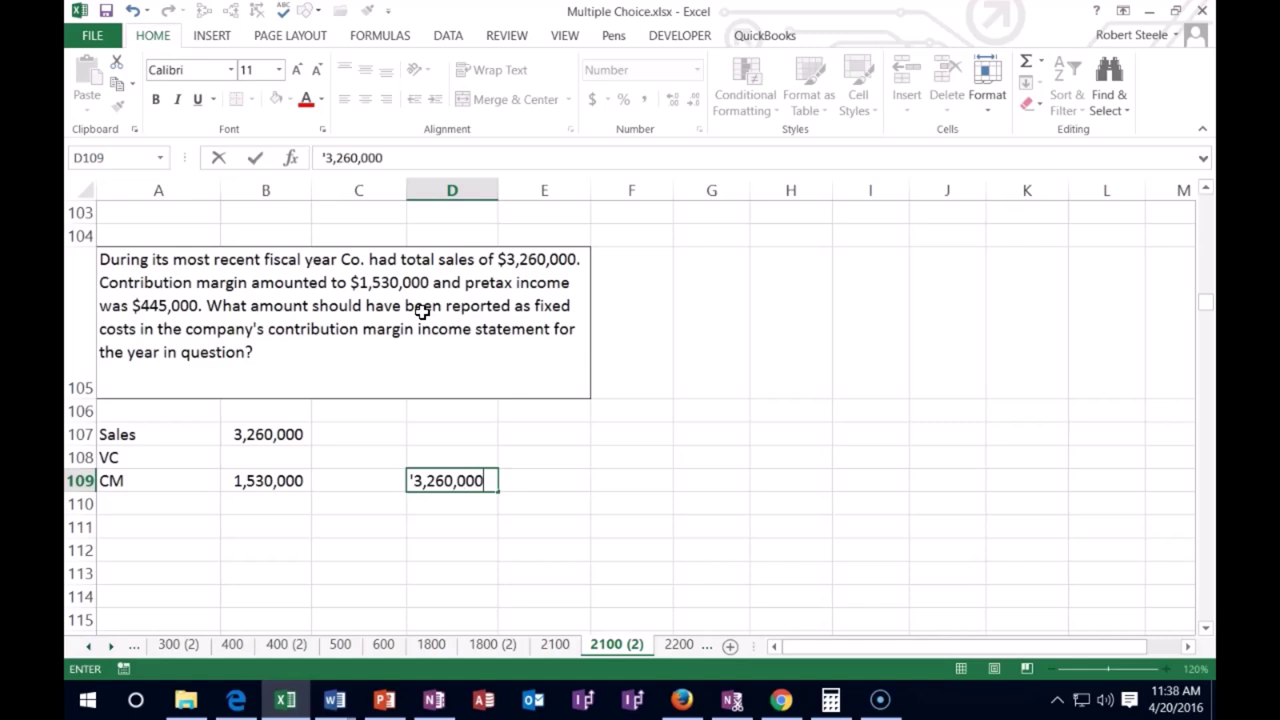
text(- VC = 1,530,000)
key(Return)
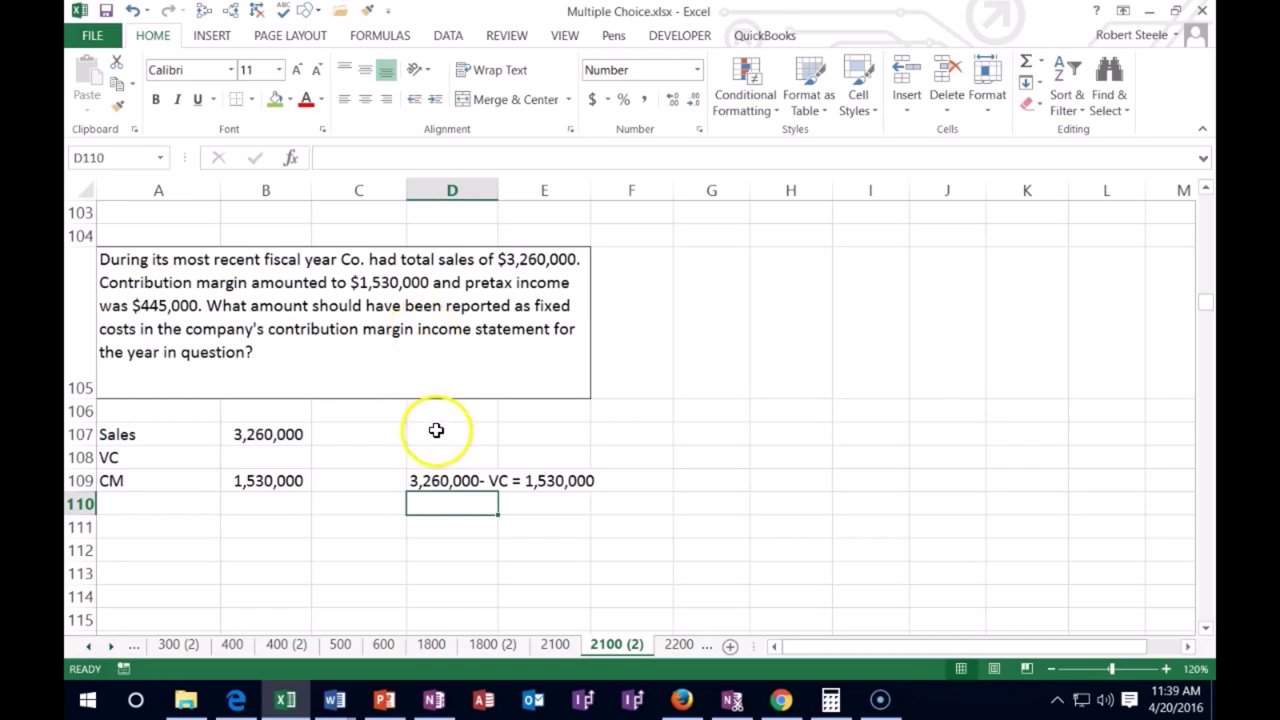
key(Down)
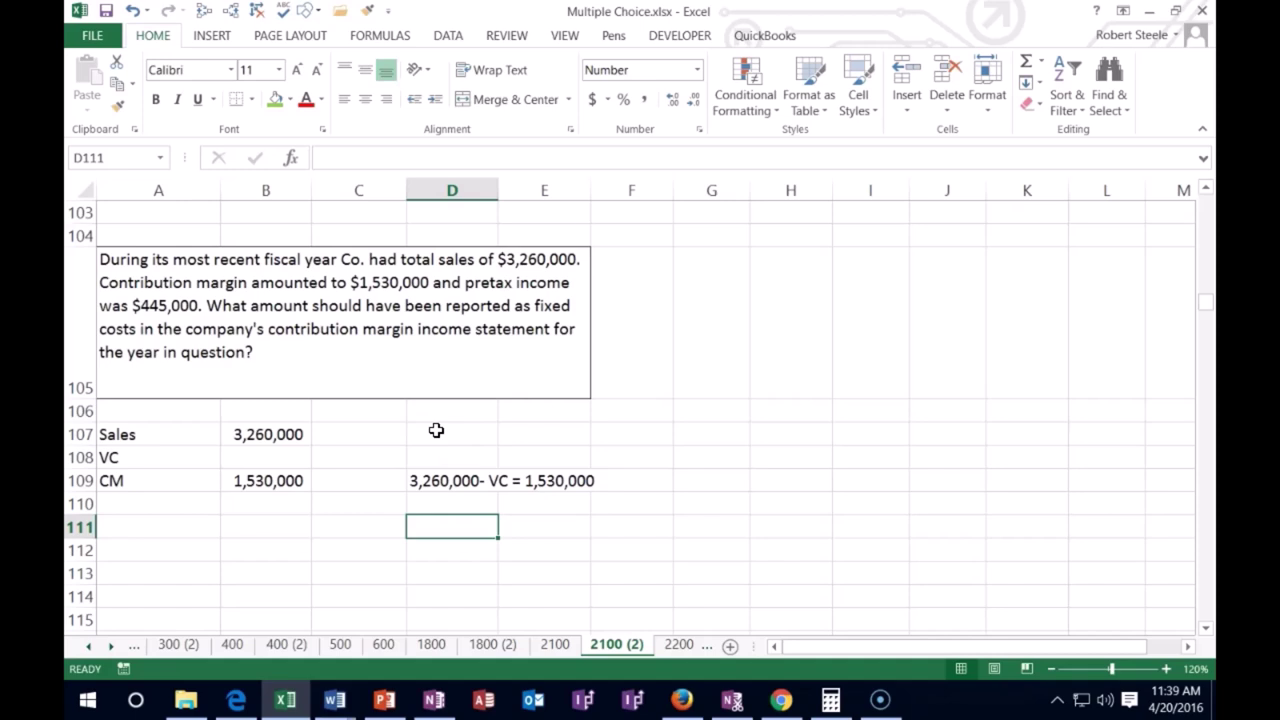
text(VC)
key(Tab)
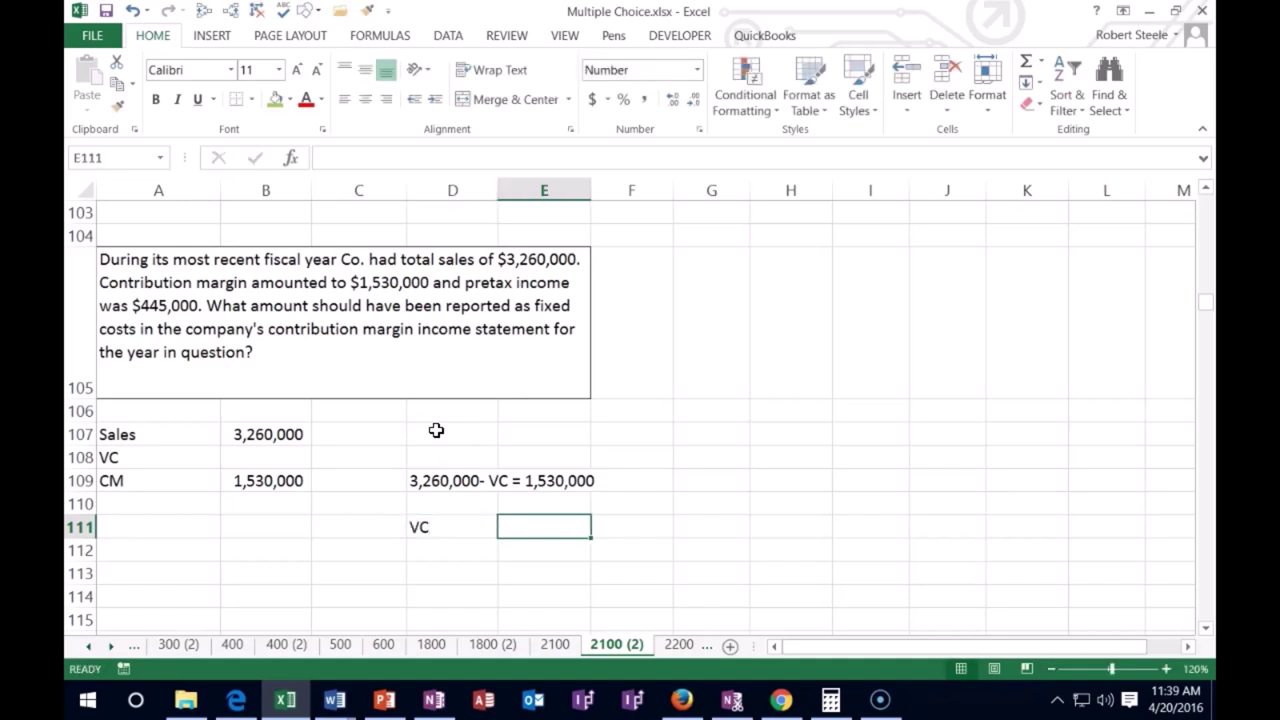
text(=)
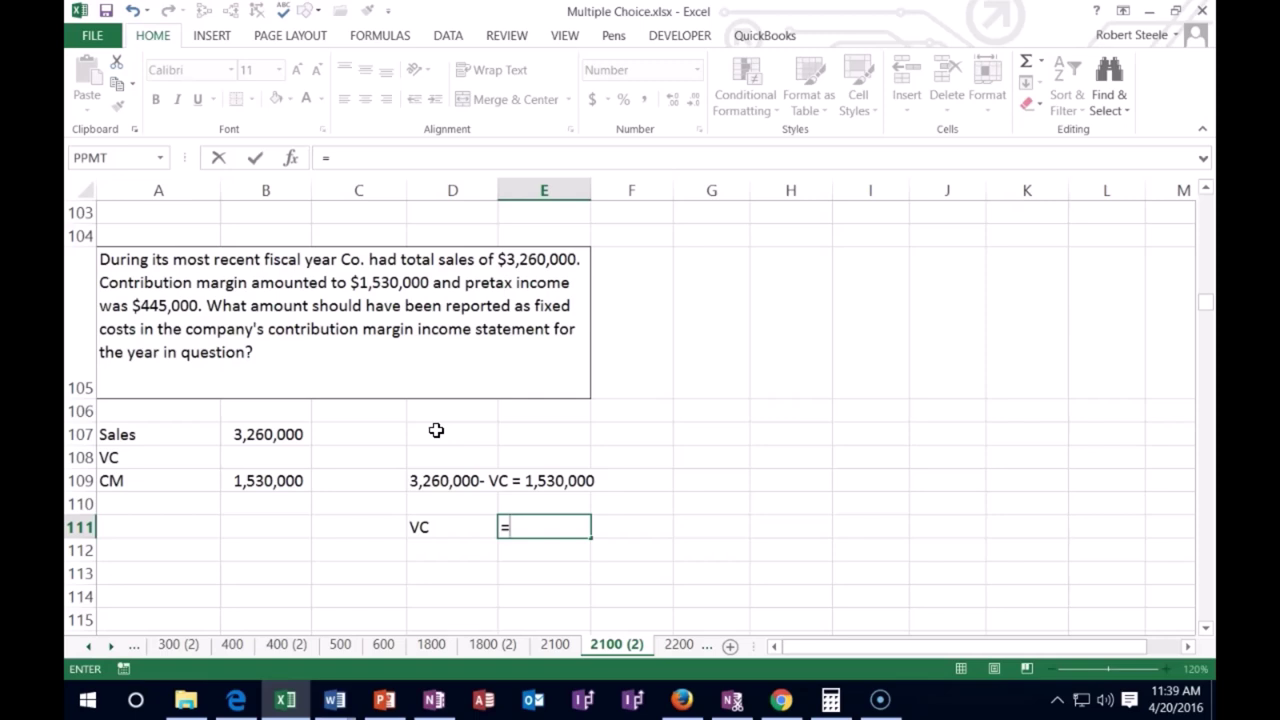
text(326)
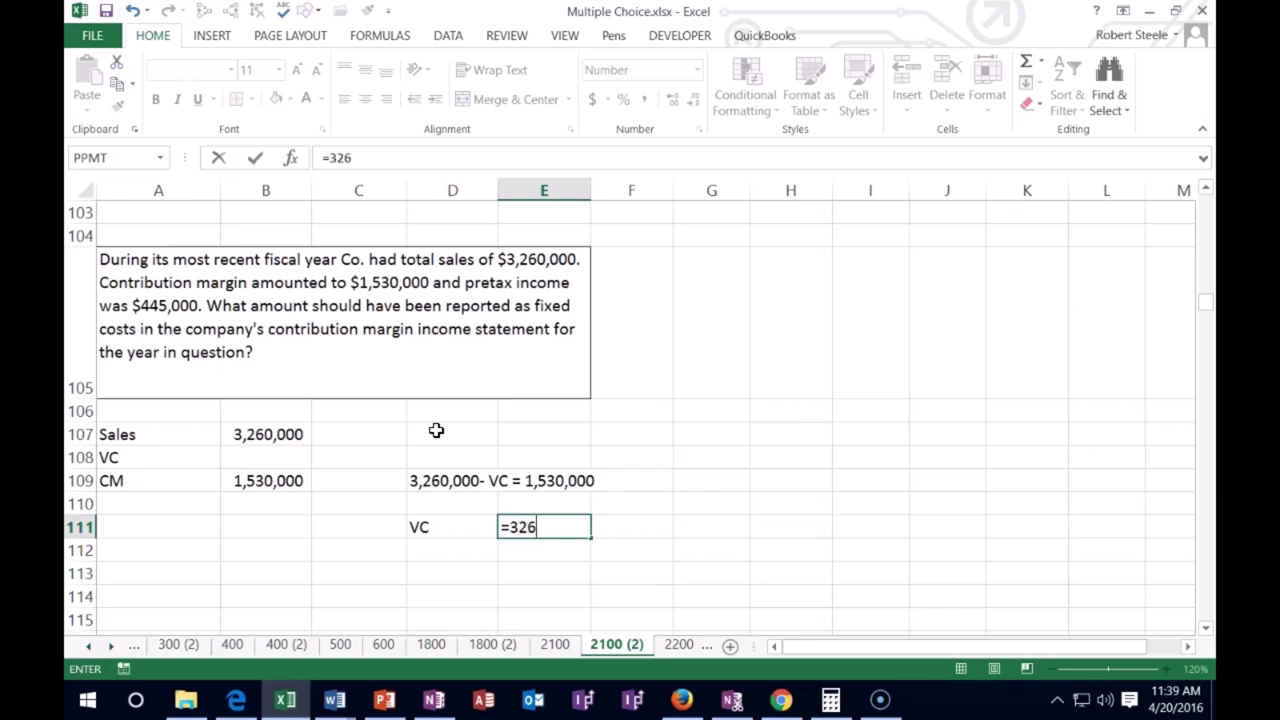
text(0000-1530000)
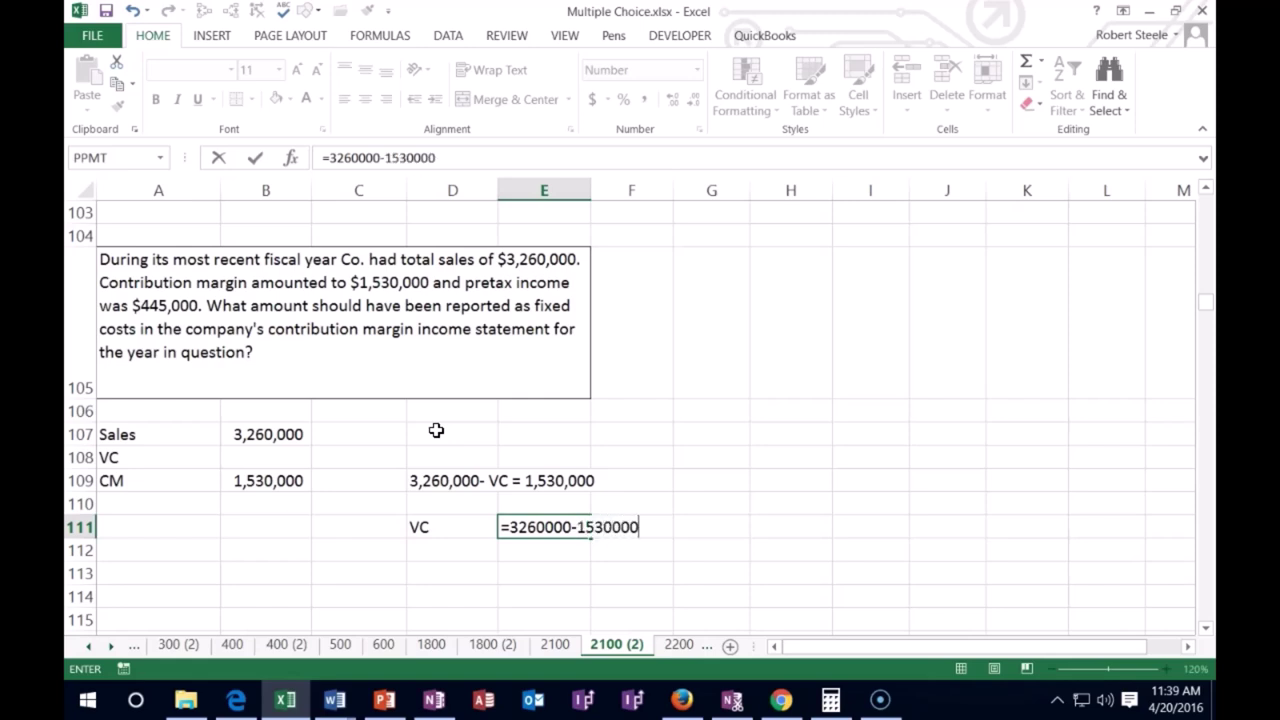
key(Return)
Step: Calculate the variable costs in B108 by subtracting the contribution margin from sales with =B107-B109
key(Left)
key(Left)
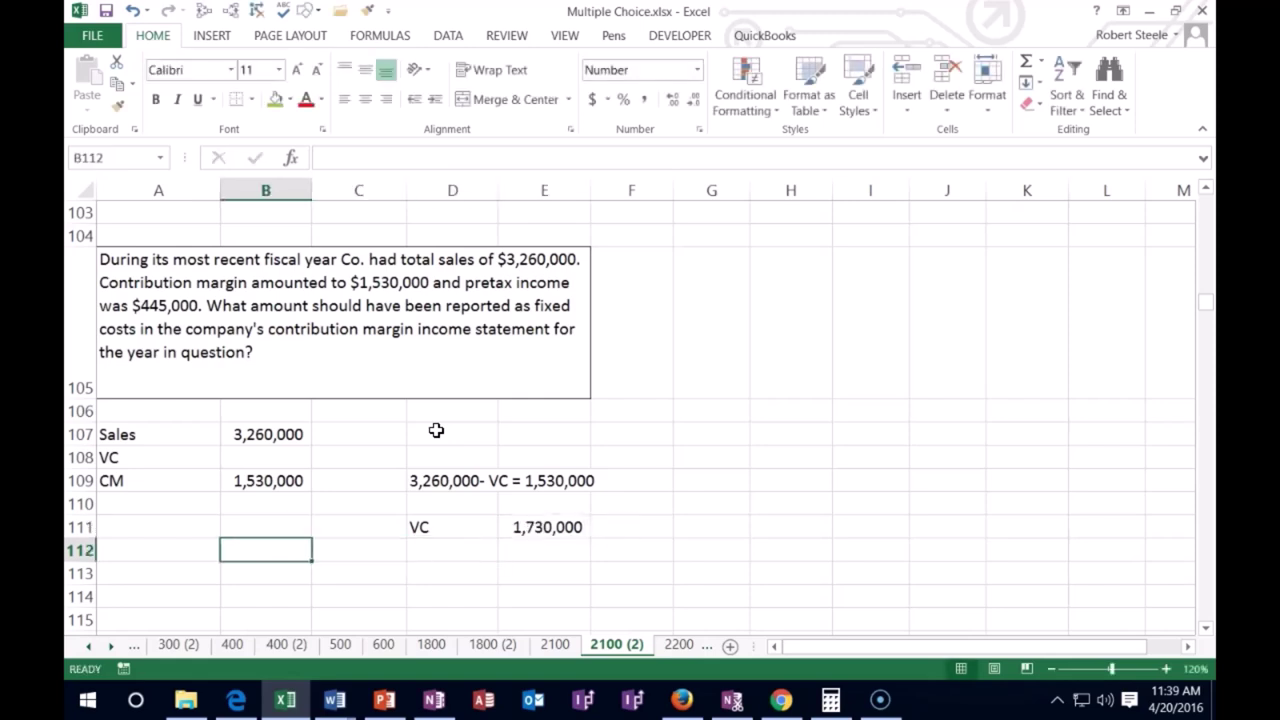
key(Up)
key(Up)
key(Up)
key(Up)
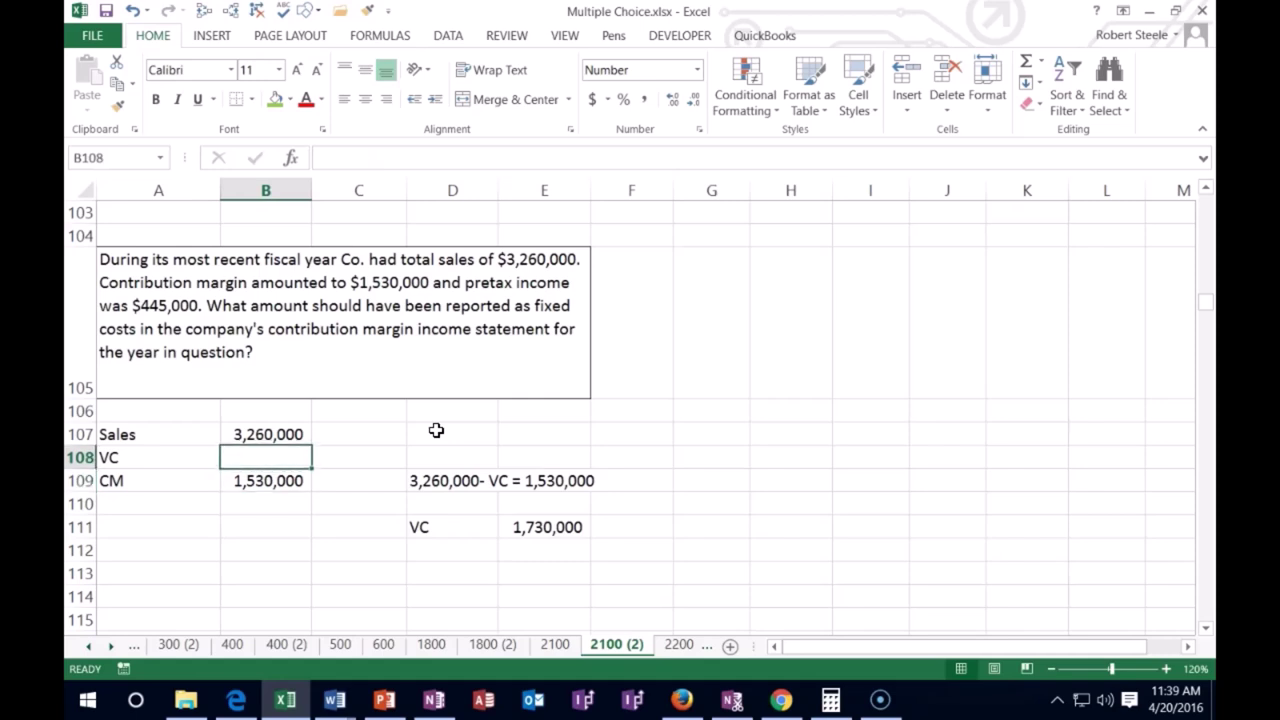
text(=)
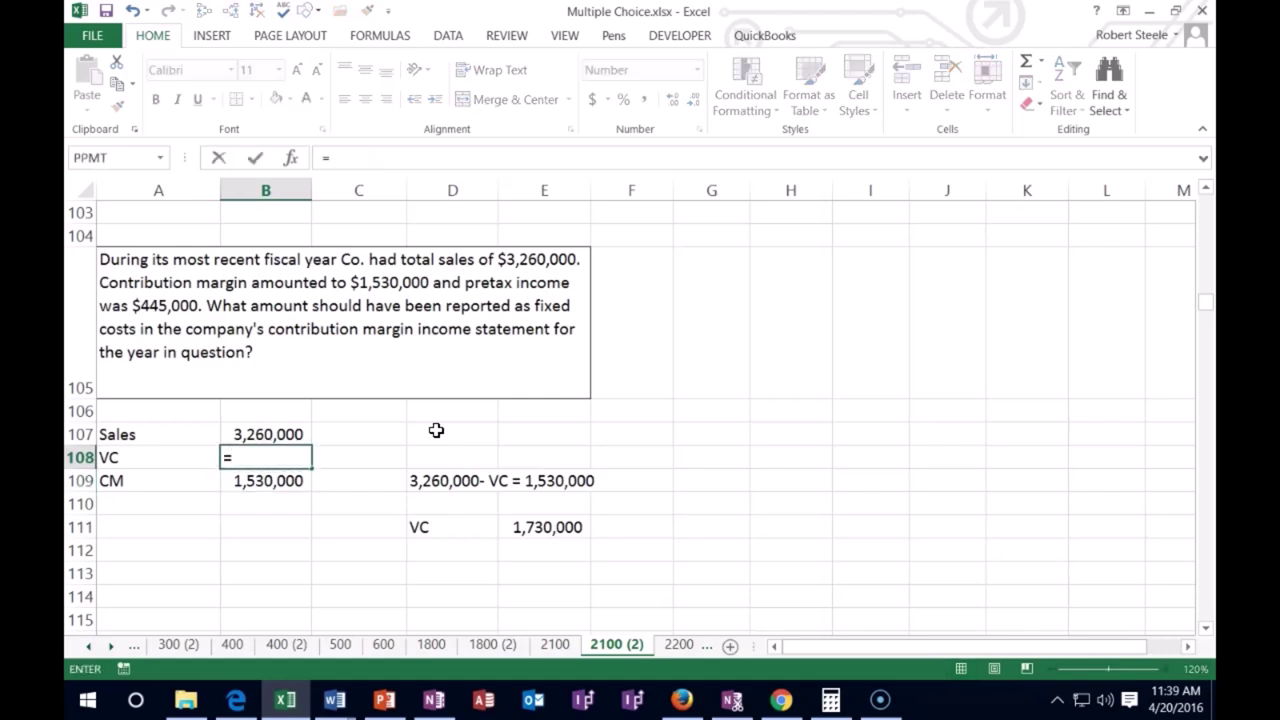
click(288, 437)
text(-)
click(265, 484)
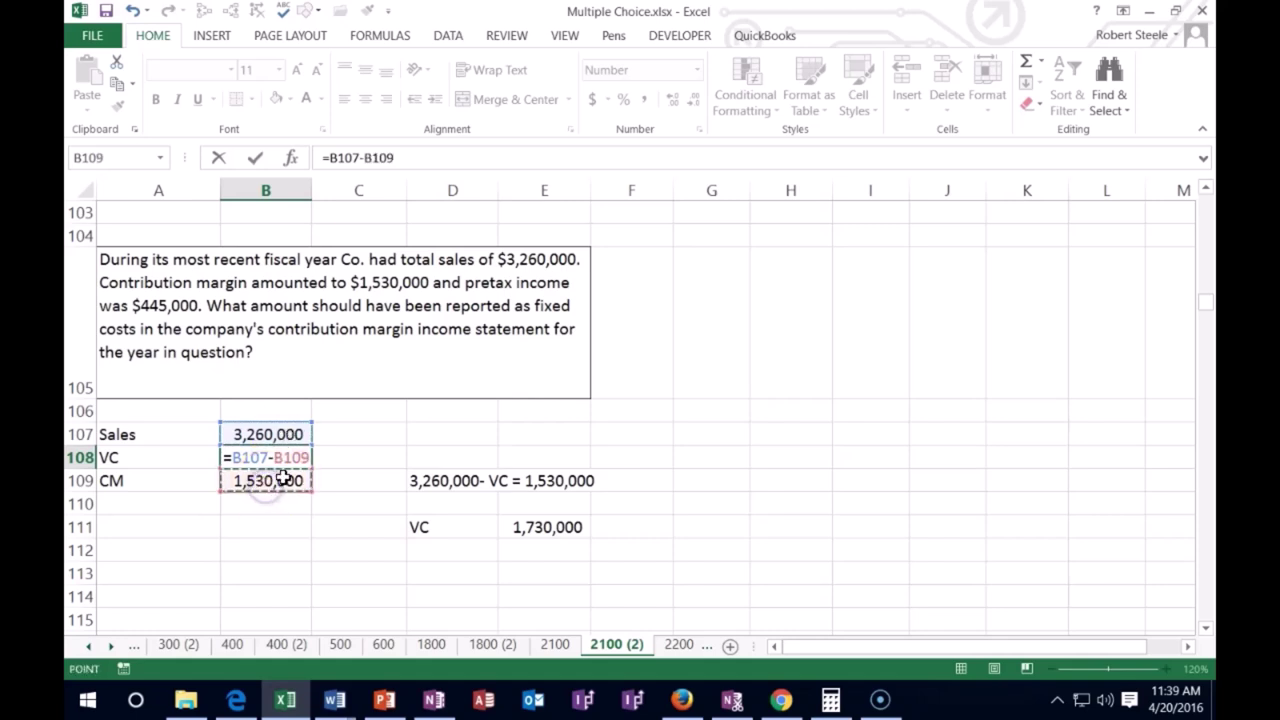
key(Return)
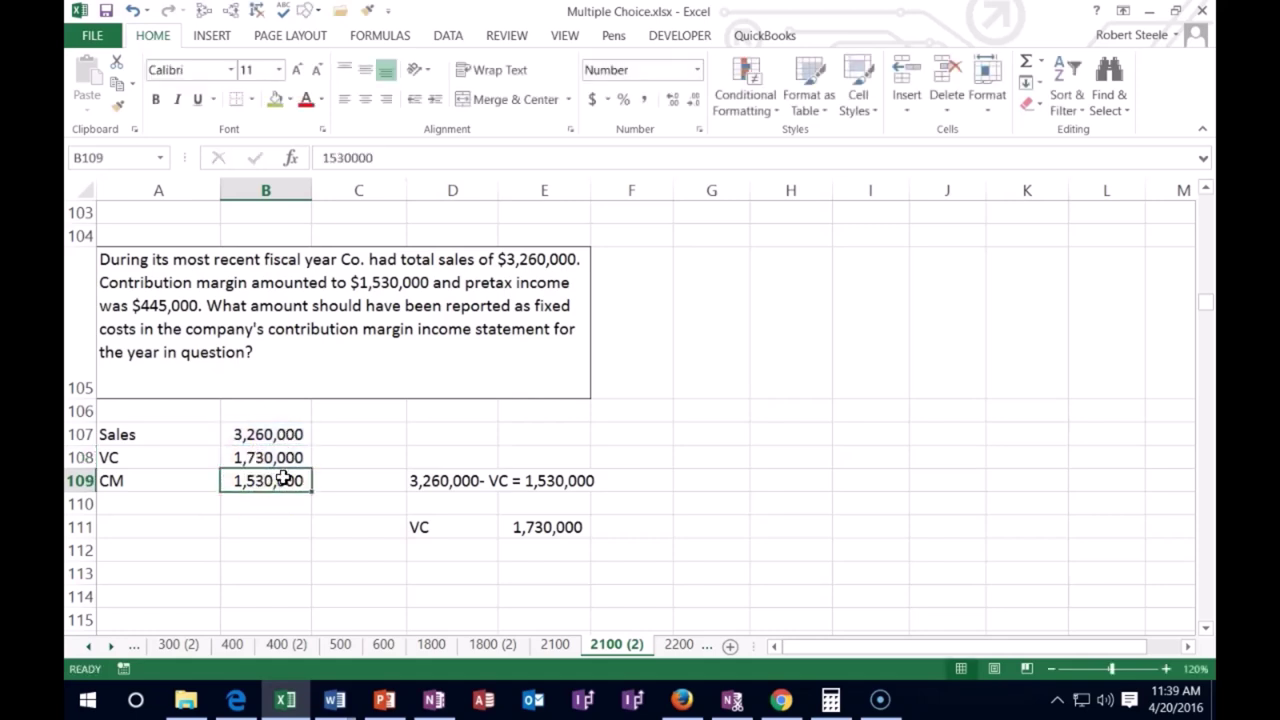
Step: Check the contribution margin in Calculator by subtracting 1,730 from 3260
key(Right)
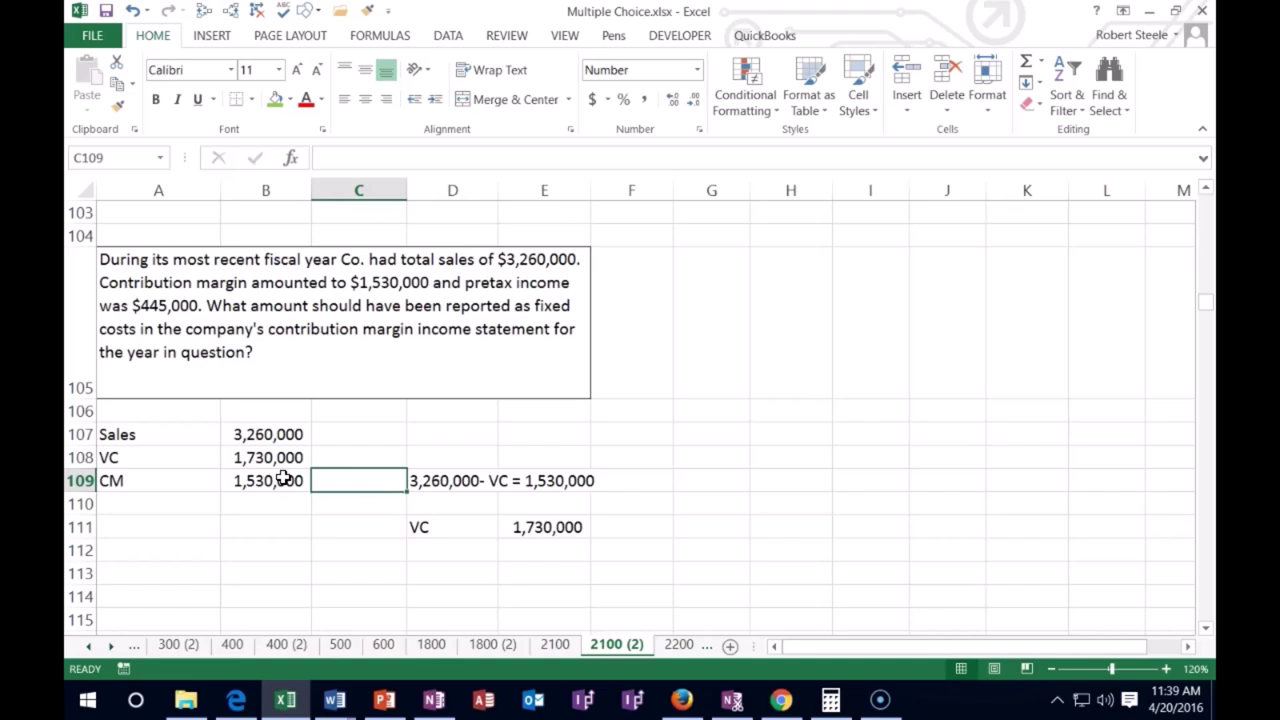
key(XF86Calculator)
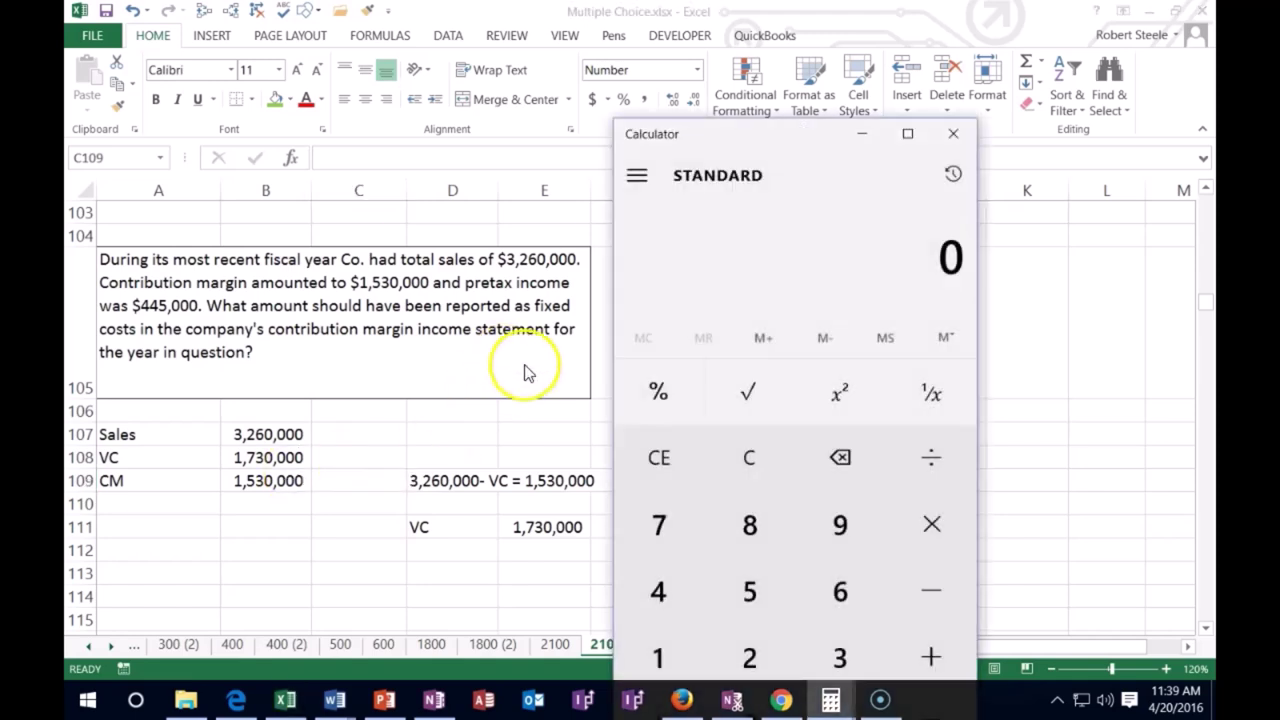
text(3)
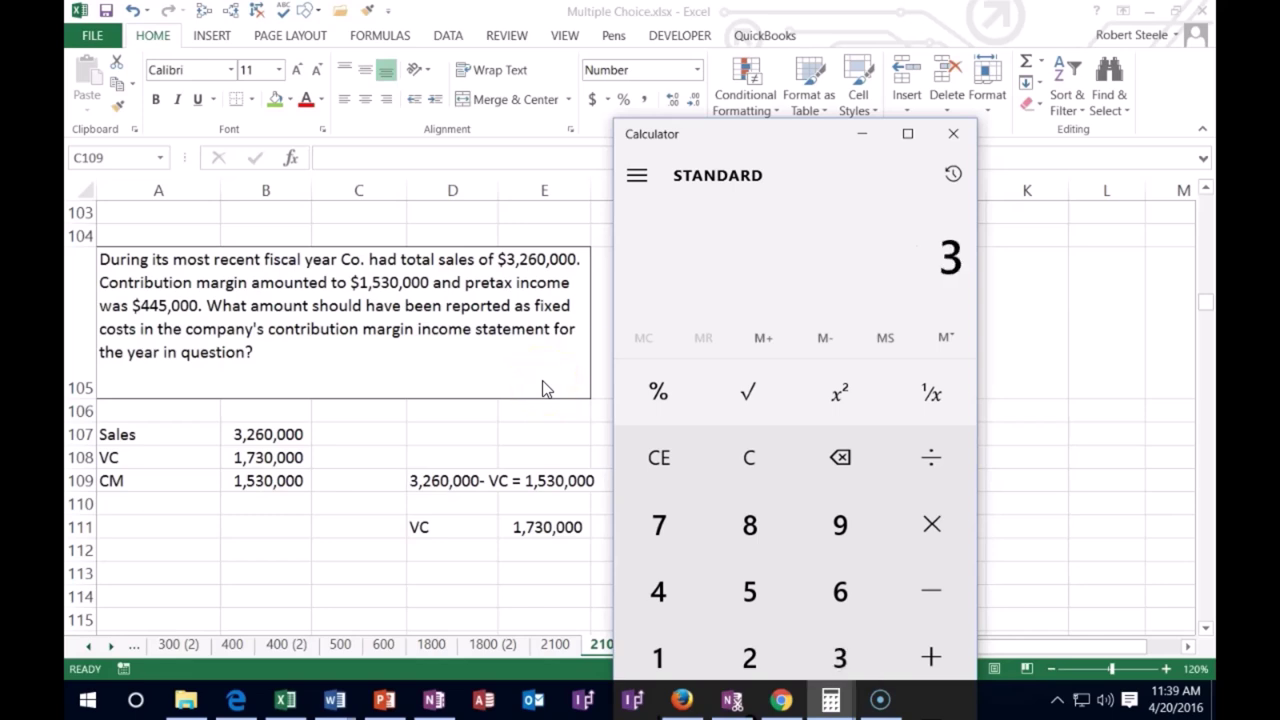
text(260 - 1,730)
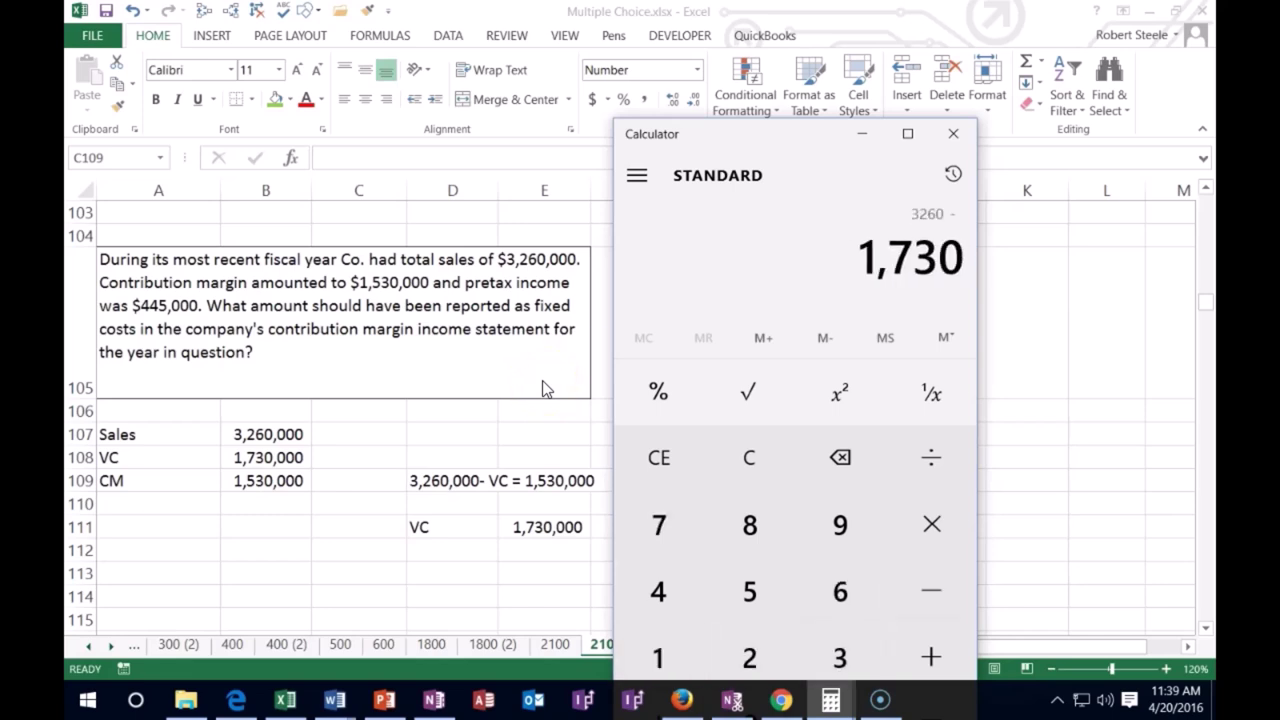
key(Return)
Step: Back in Excel, clear the equation and the VC calculation in D108:E111
click(300, 486)
drag(445, 456, 508, 523)
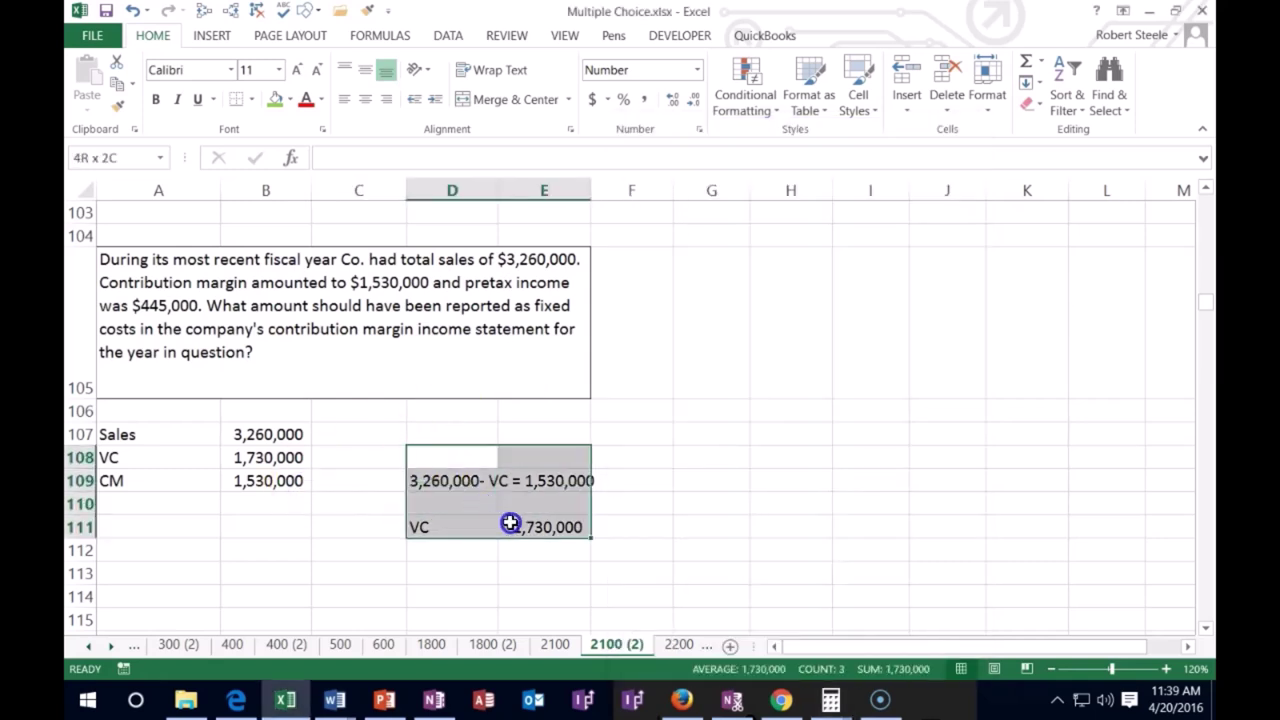
key(Delete)
Step: Label A110 "FC" and A111 "income Net", and enter the pretax income 445,000 in B111
click(182, 503)
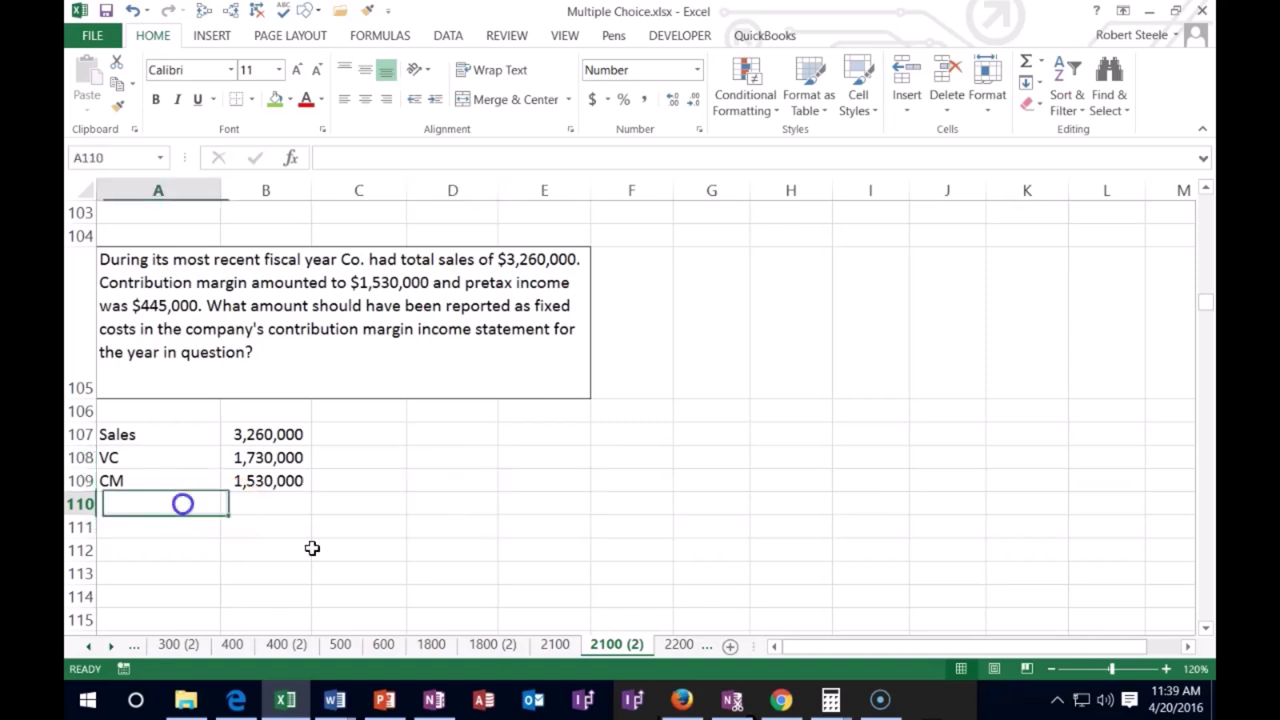
text(FC)
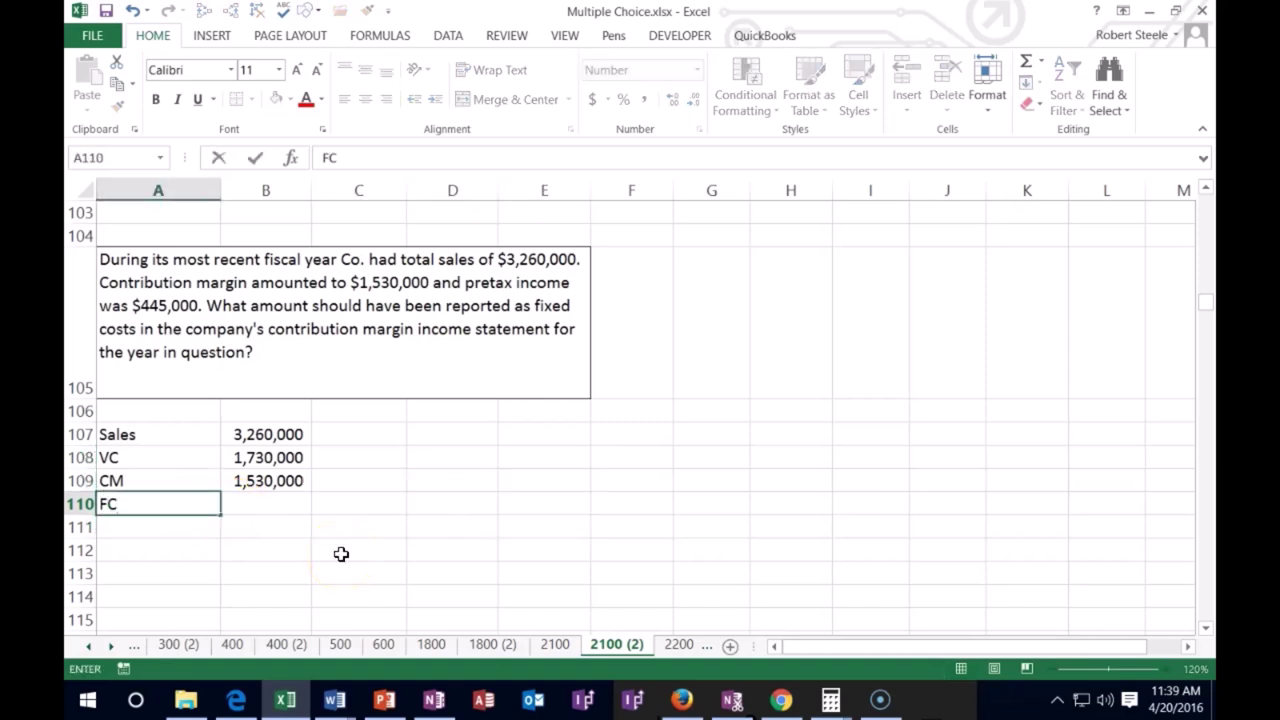
key(Return)
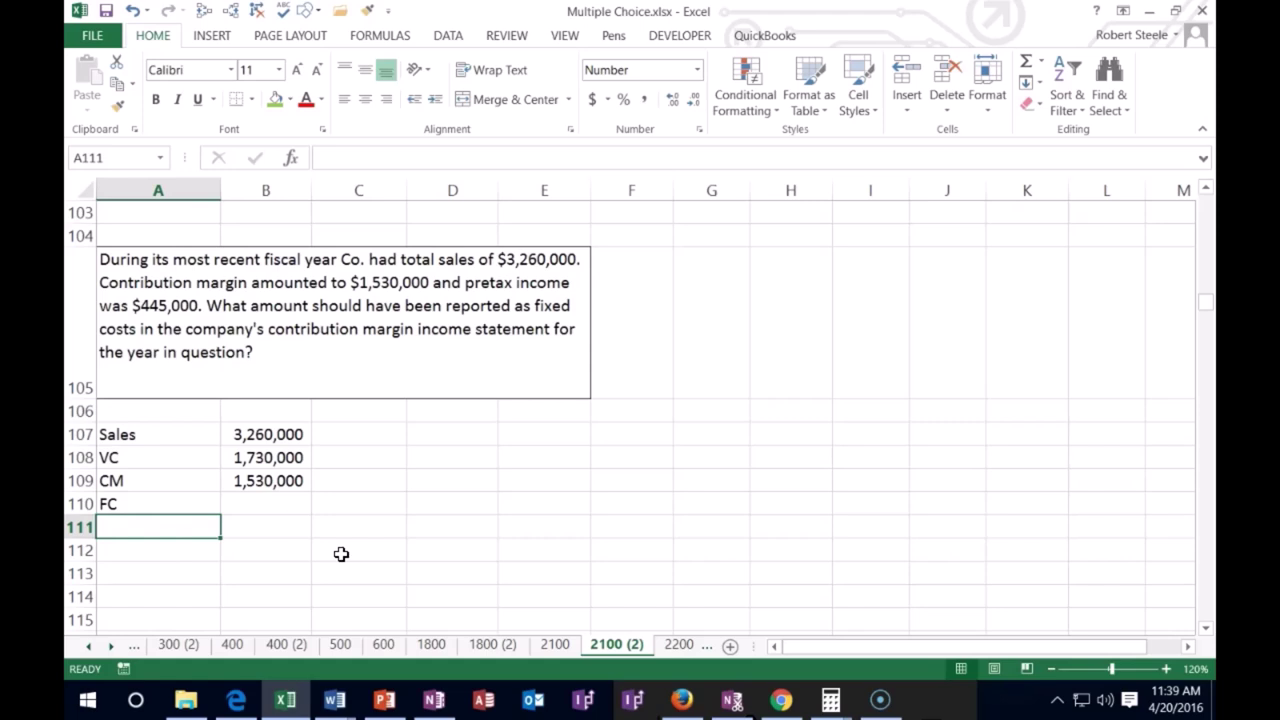
text(income)
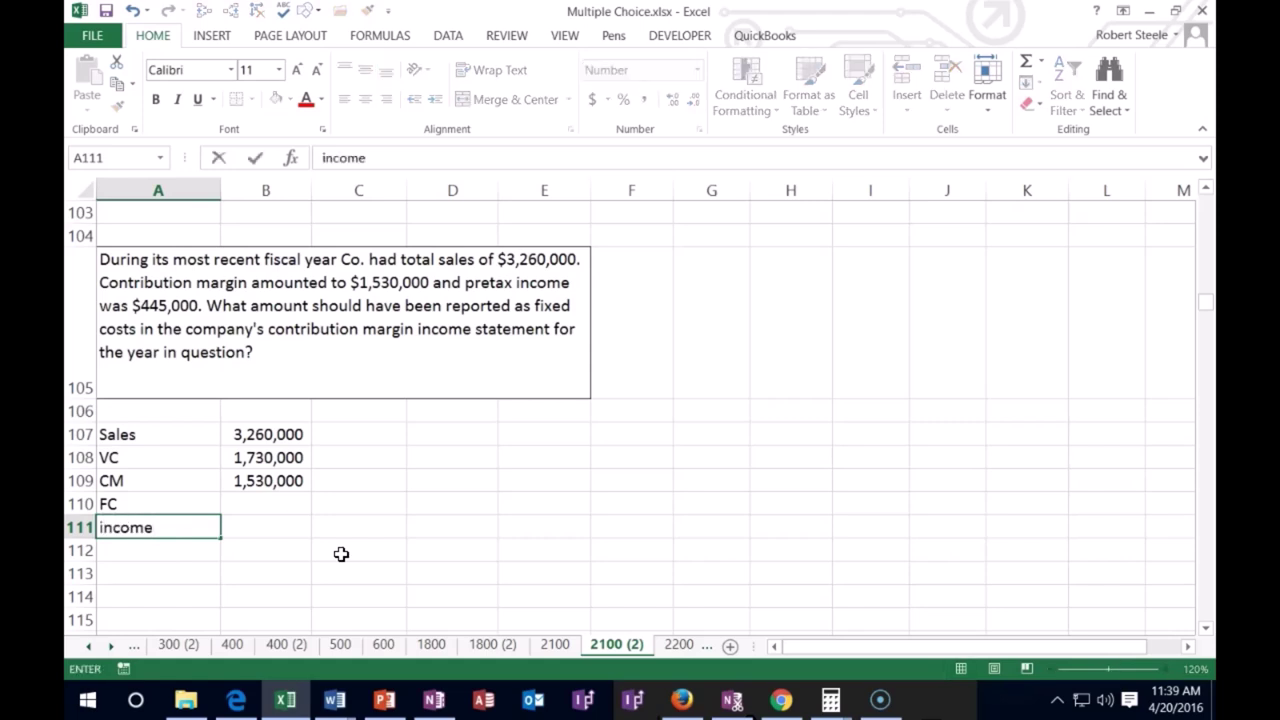
text( Net)
key(Tab)
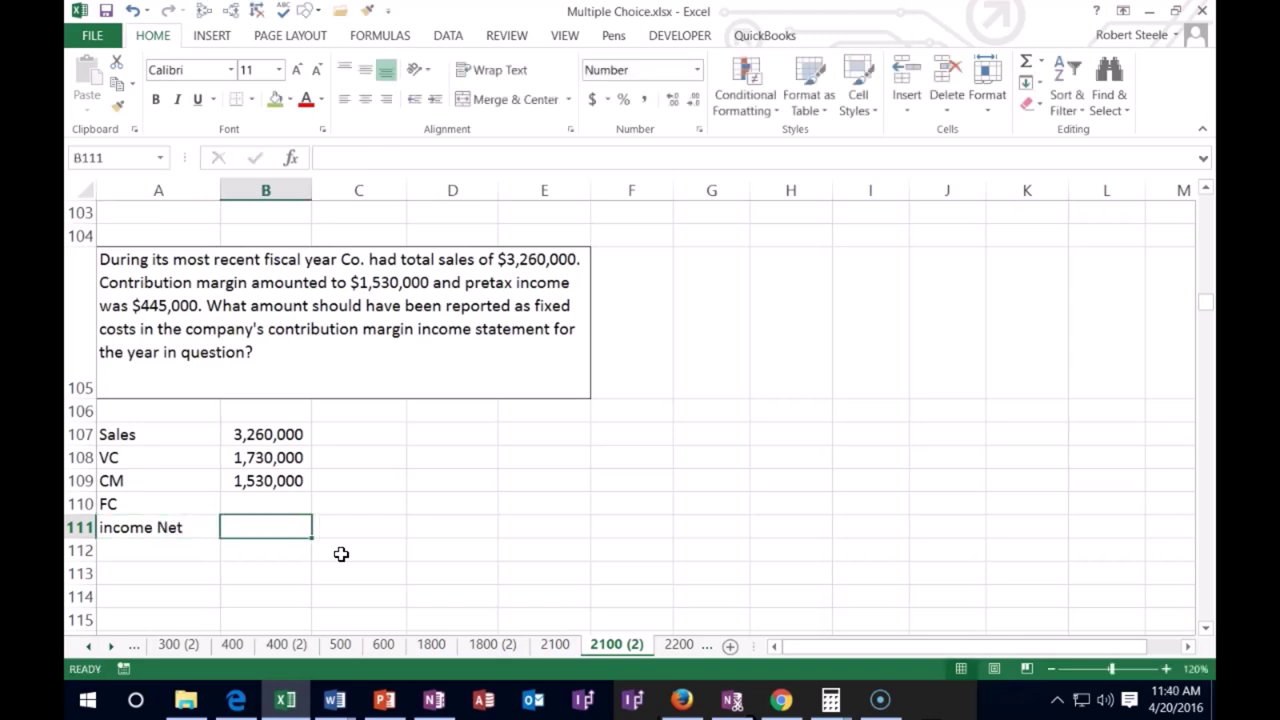
text(445)
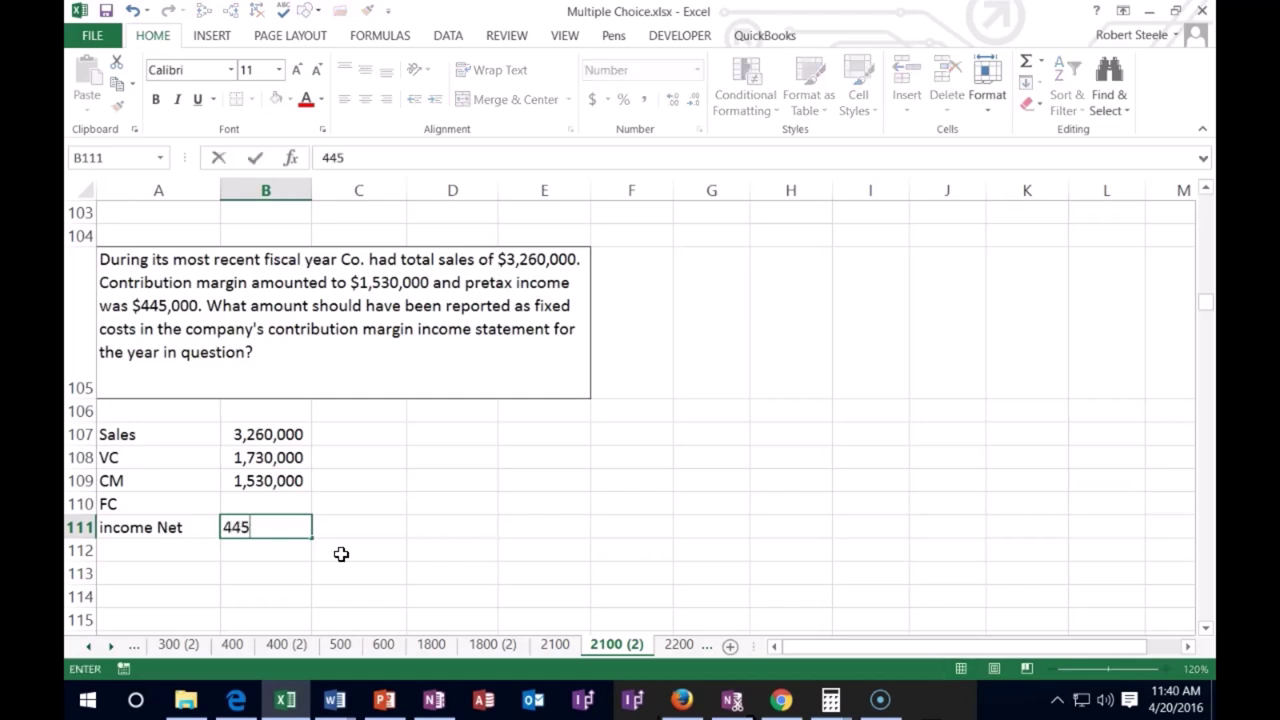
text(,000)
key(Return)
Step: Add bottom borders under the VC amount in B108 and the FC cell B110
key(Up)
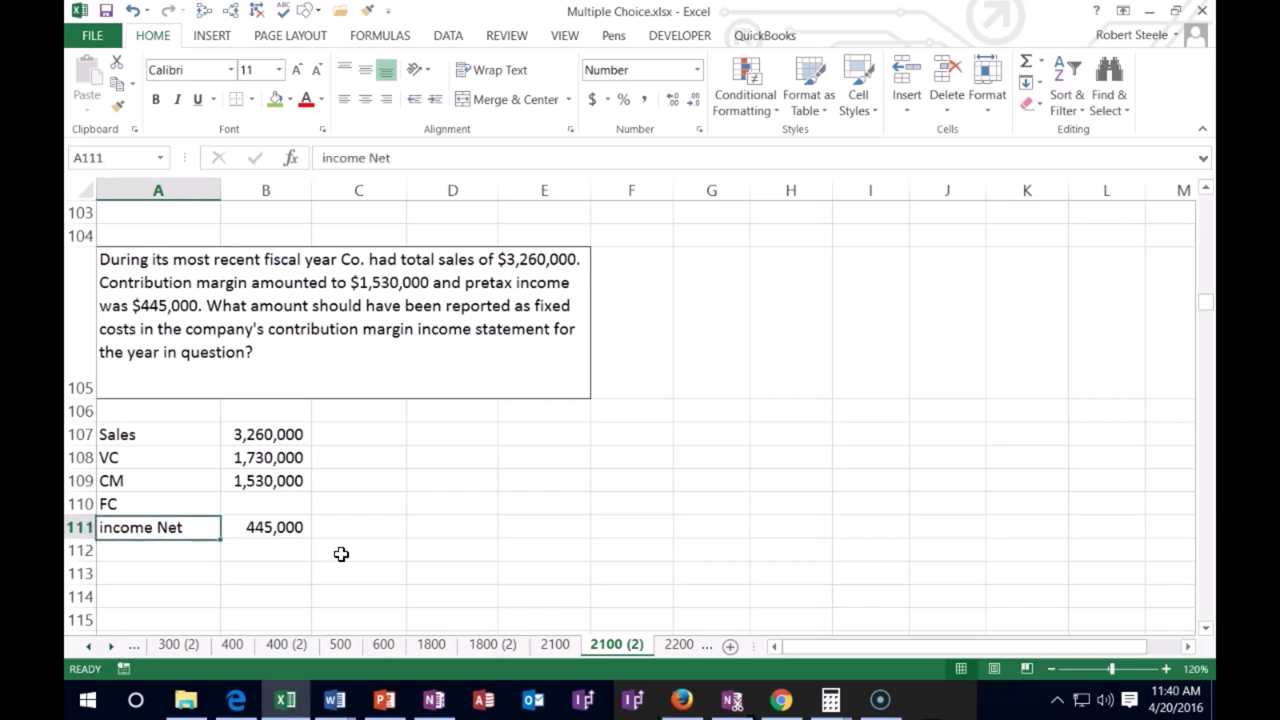
key(Up)
key(Right)
key(Up)
key(Up)
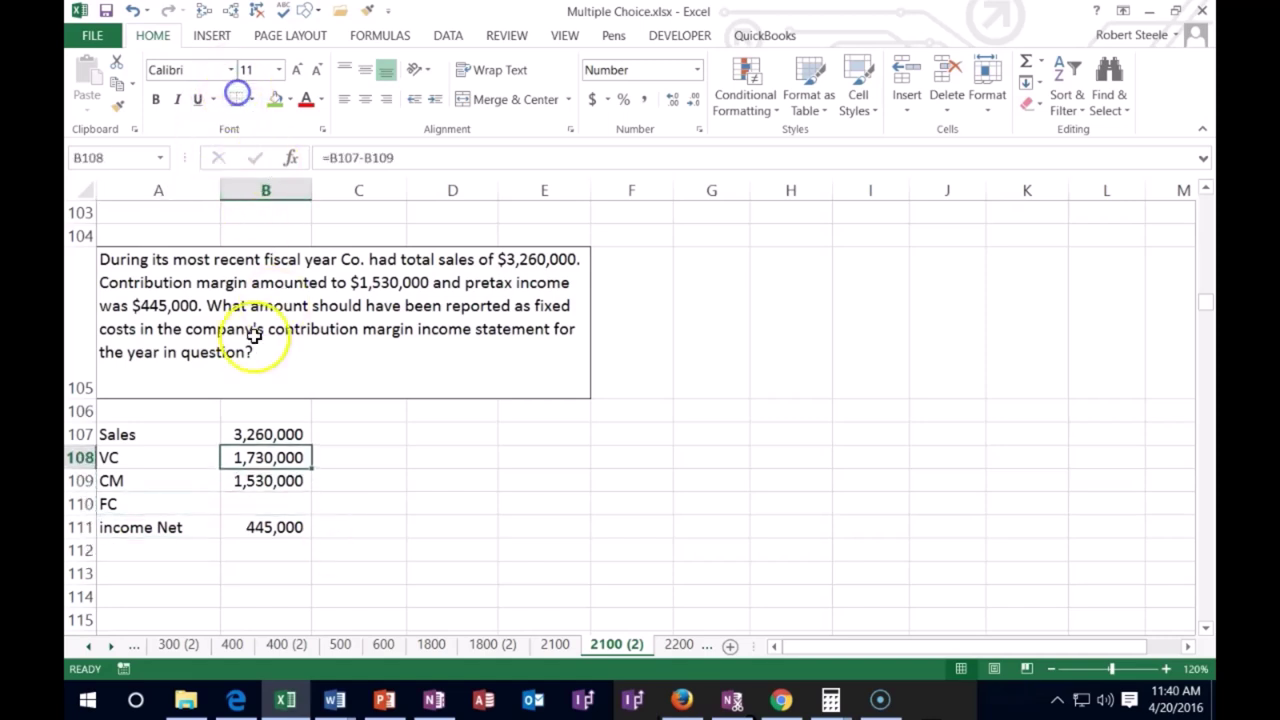
click(246, 481)
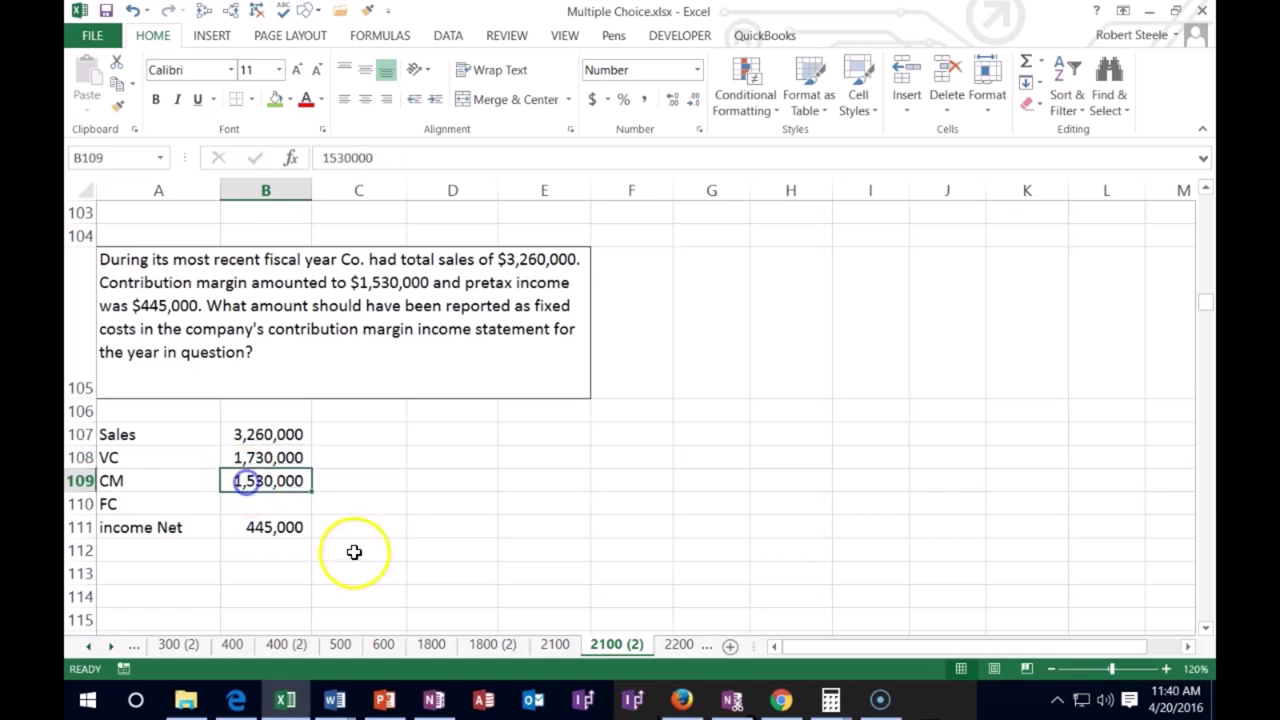
click(289, 503)
click(285, 531)
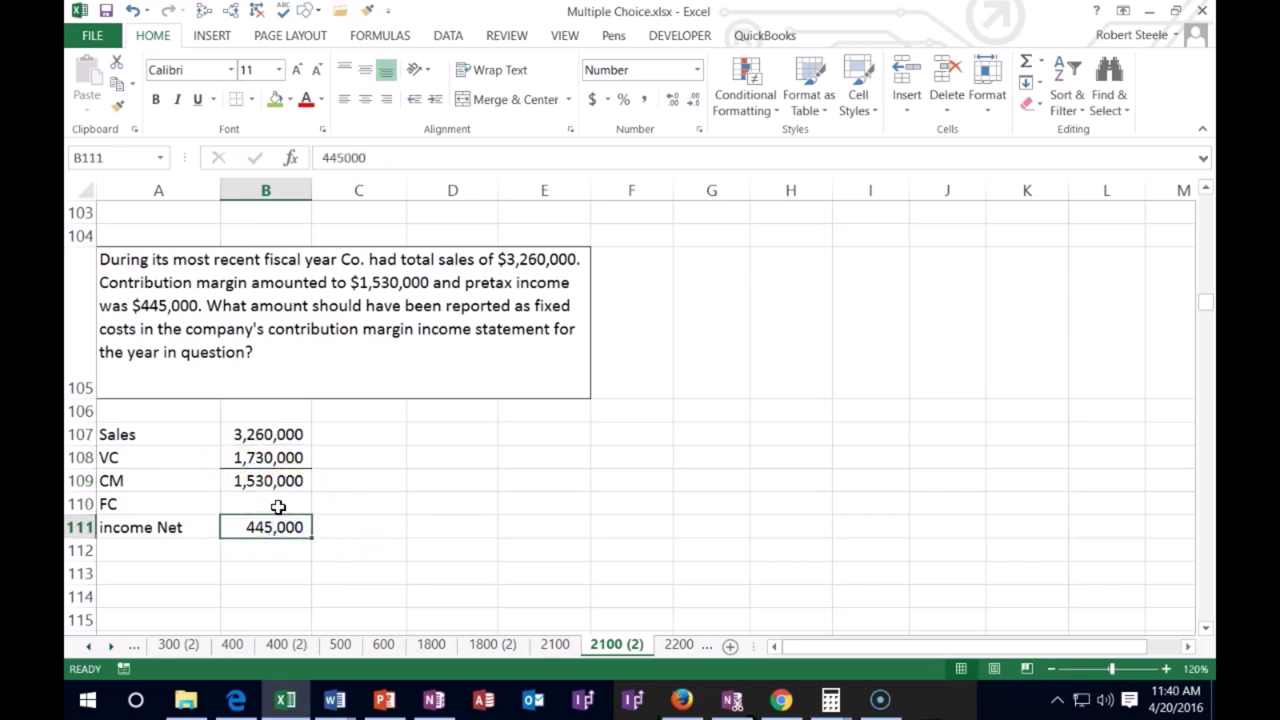
click(278, 504)
click(236, 99)
click(444, 533)
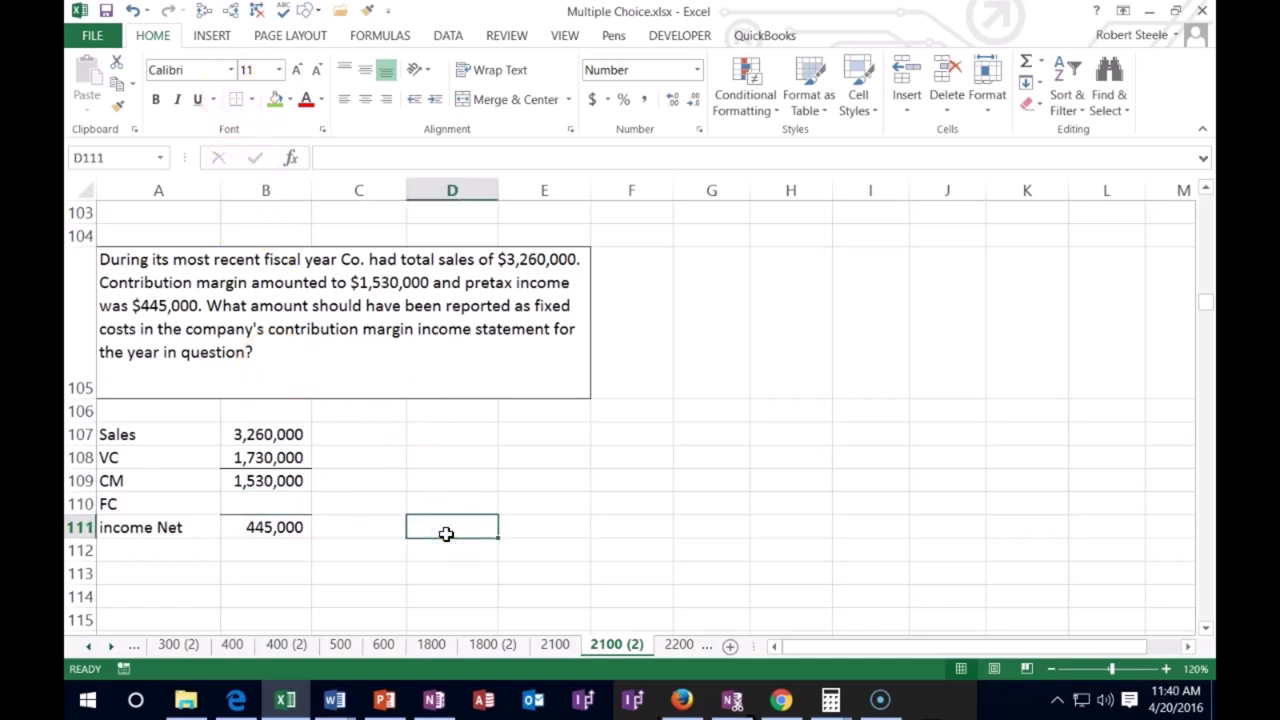
click(289, 482)
click(284, 506)
click(286, 528)
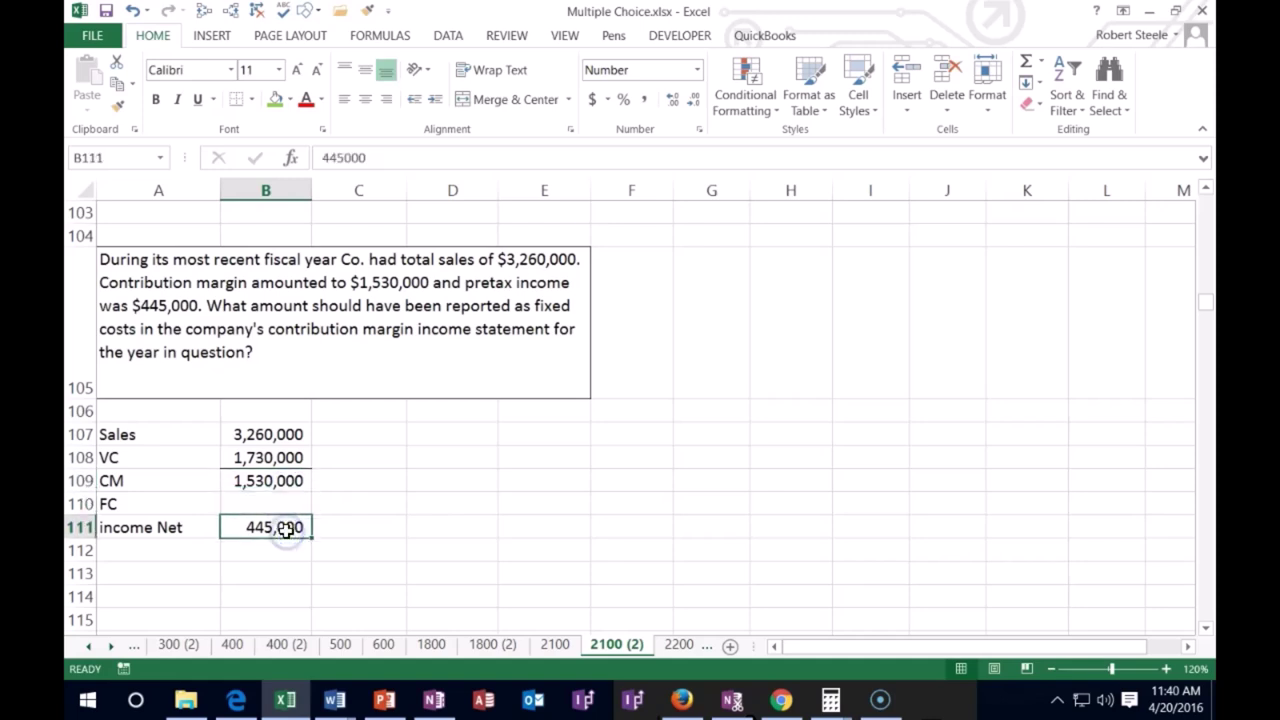
click(281, 505)
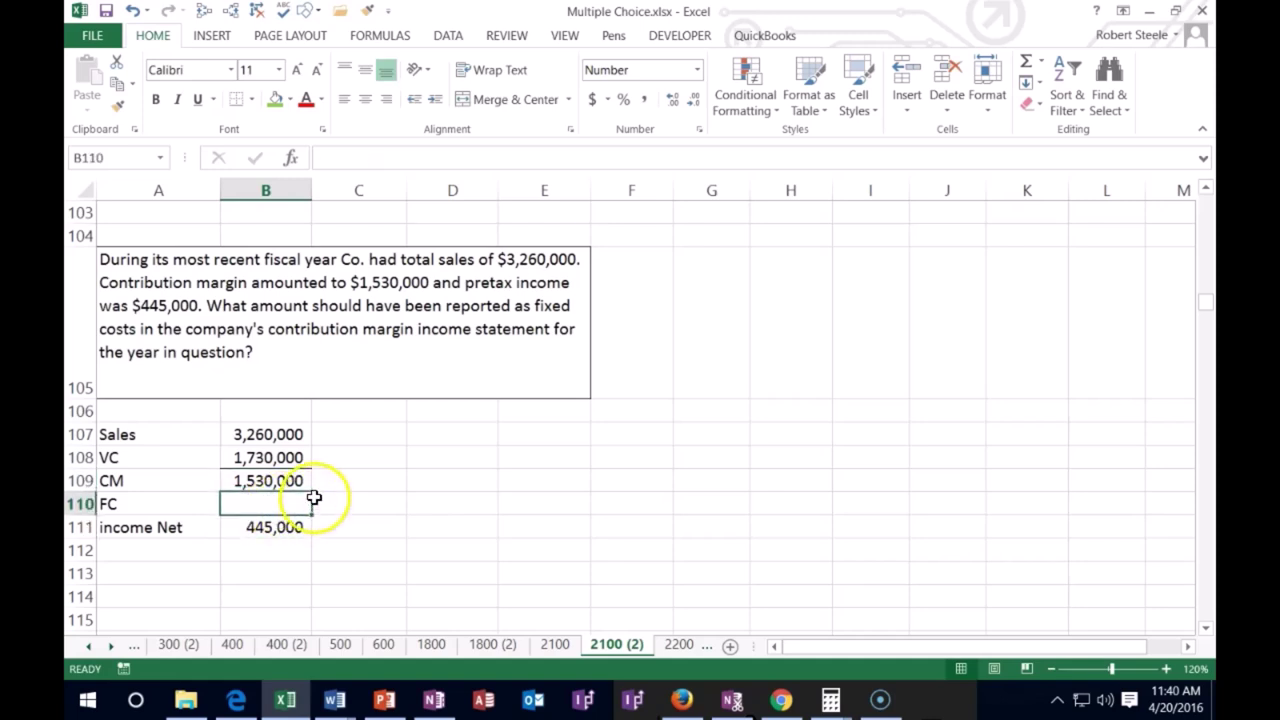
Step: Write the equation "1,530,000 - FC = 445,000" as text in D110 beside the FC row
click(424, 510)
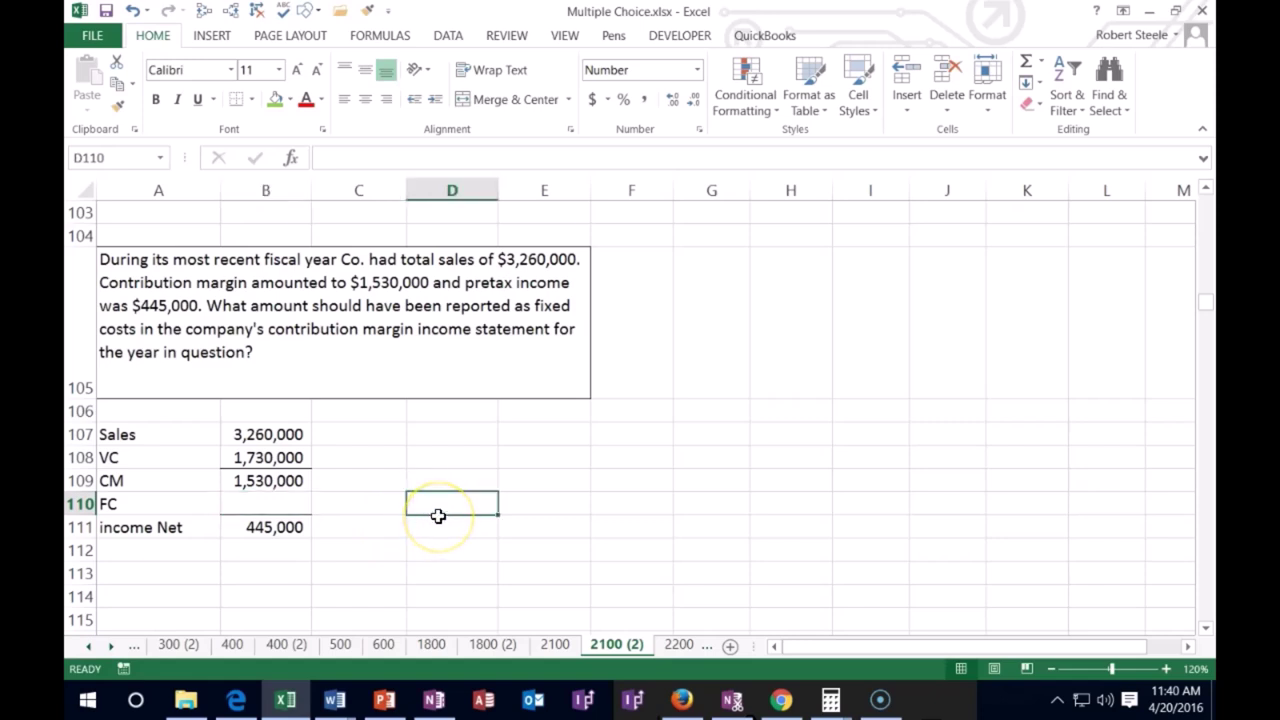
text(1,530,000 - 445,00)
key(BackSpace)
key(BackSpace)
key(BackSpace)
key(BackSpace)
key(BackSpace)
key(BackSpace)
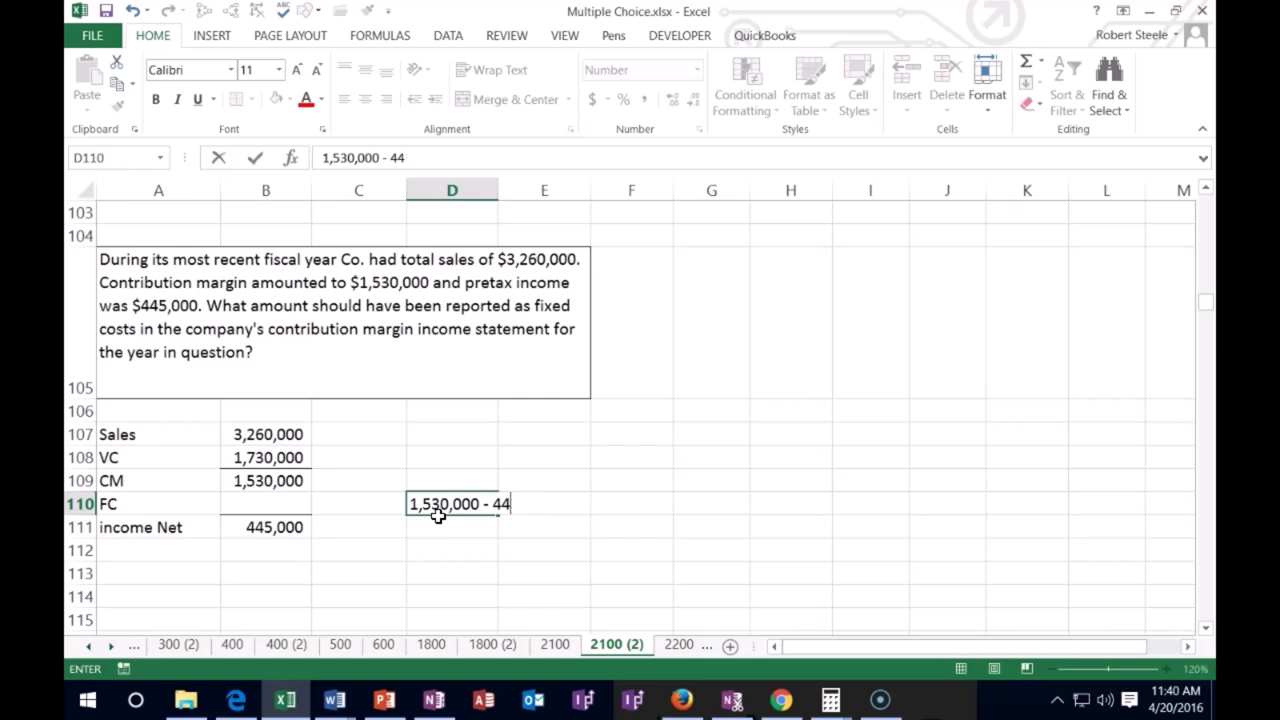
text(FC =)
key(BackSpace)
text(= 445,000)
key(Return)
key(Return)
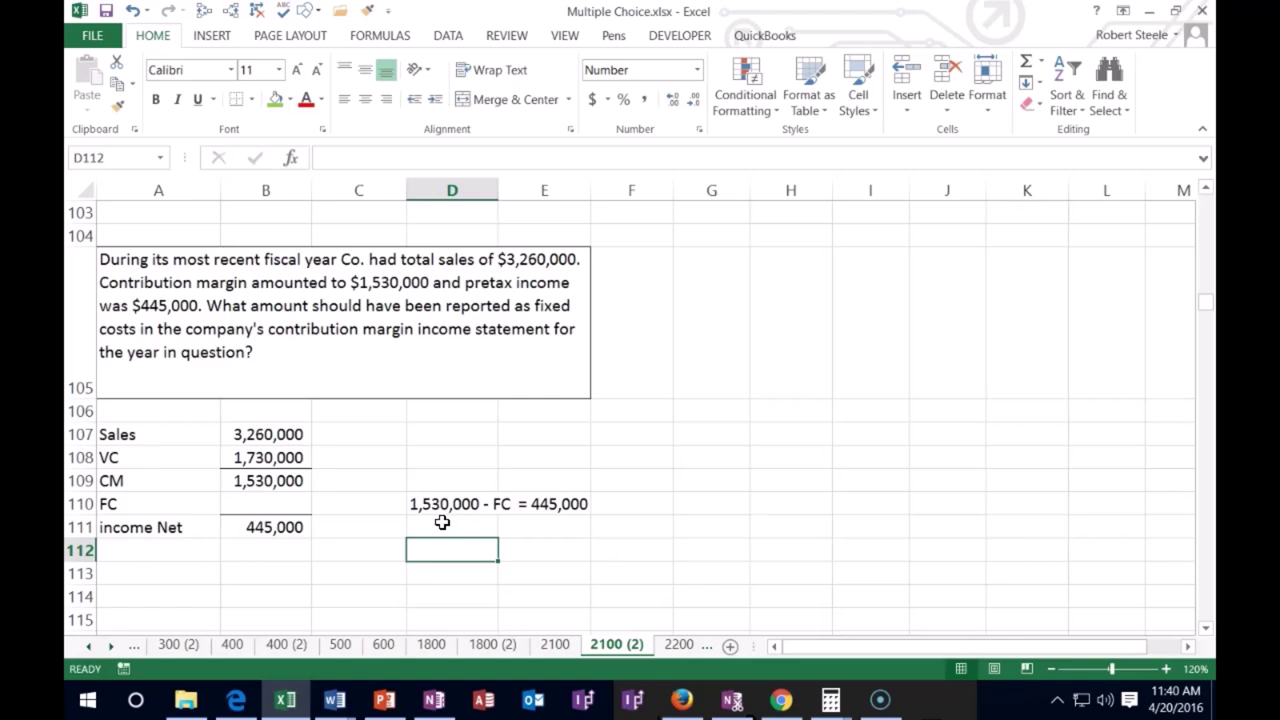
text(FC)
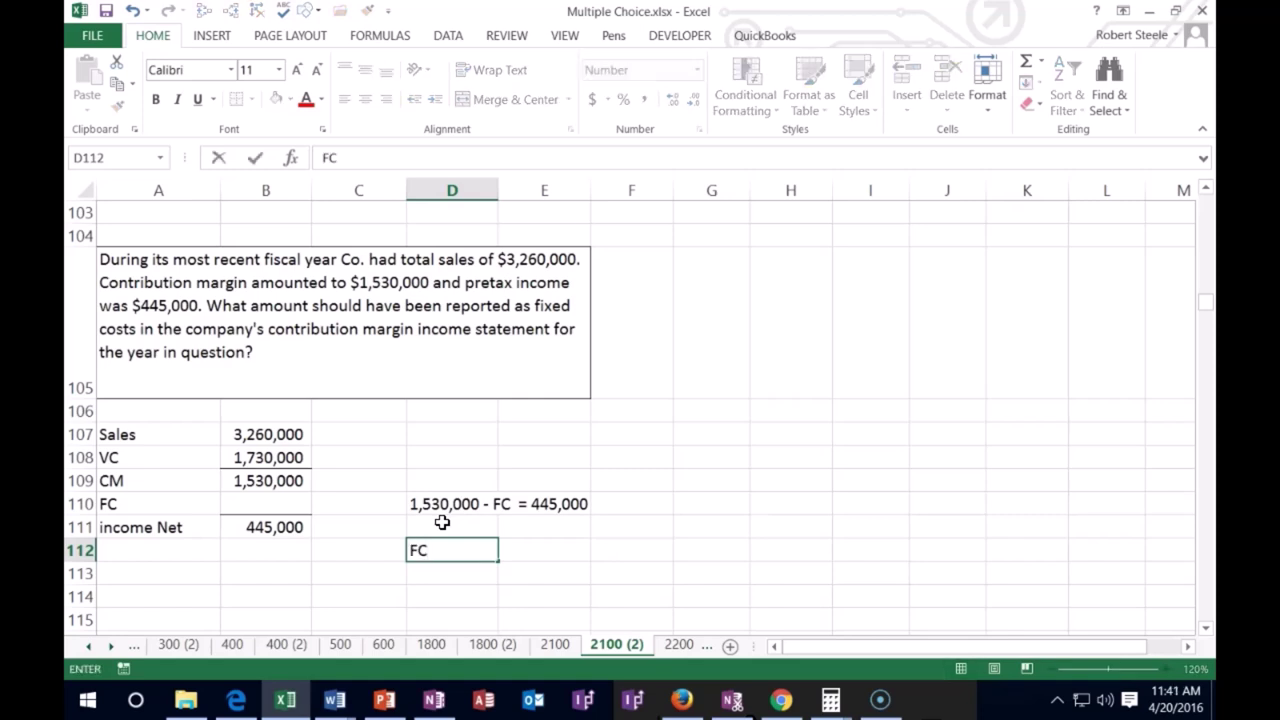
key(Tab)
text(=445000-153000)
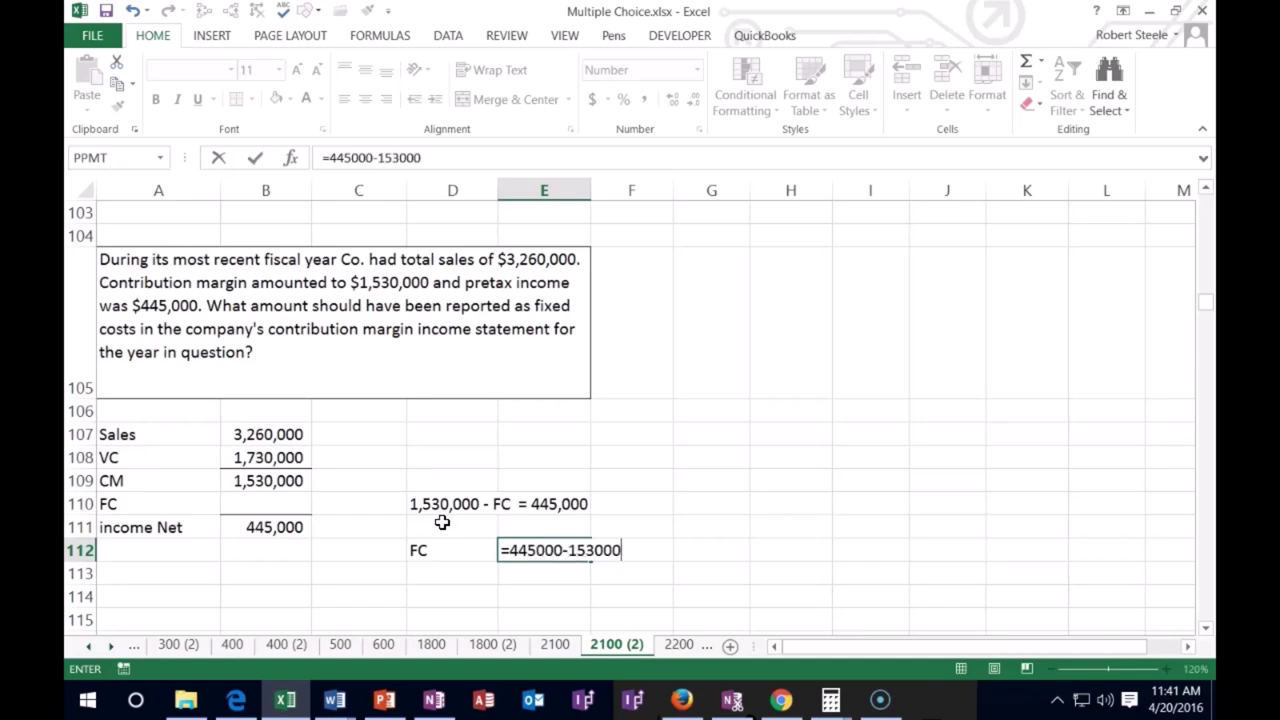
text(0)
key(Return)
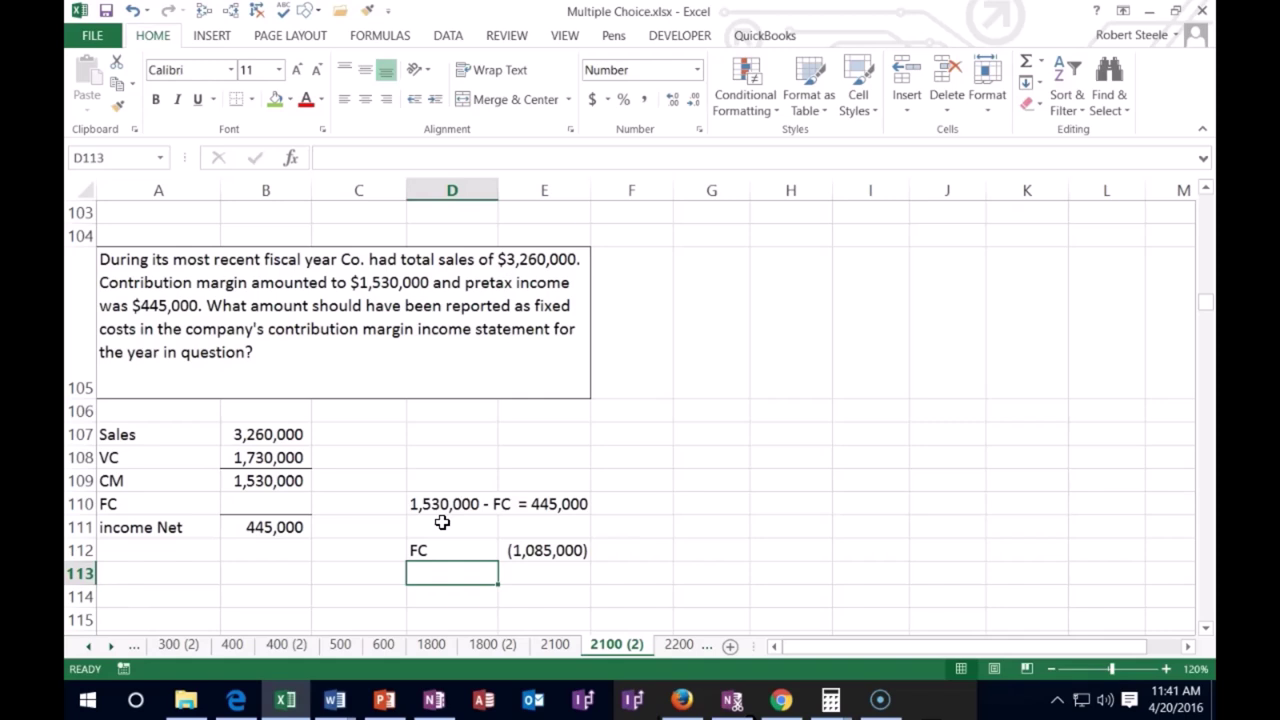
key(Right)
key(Up)
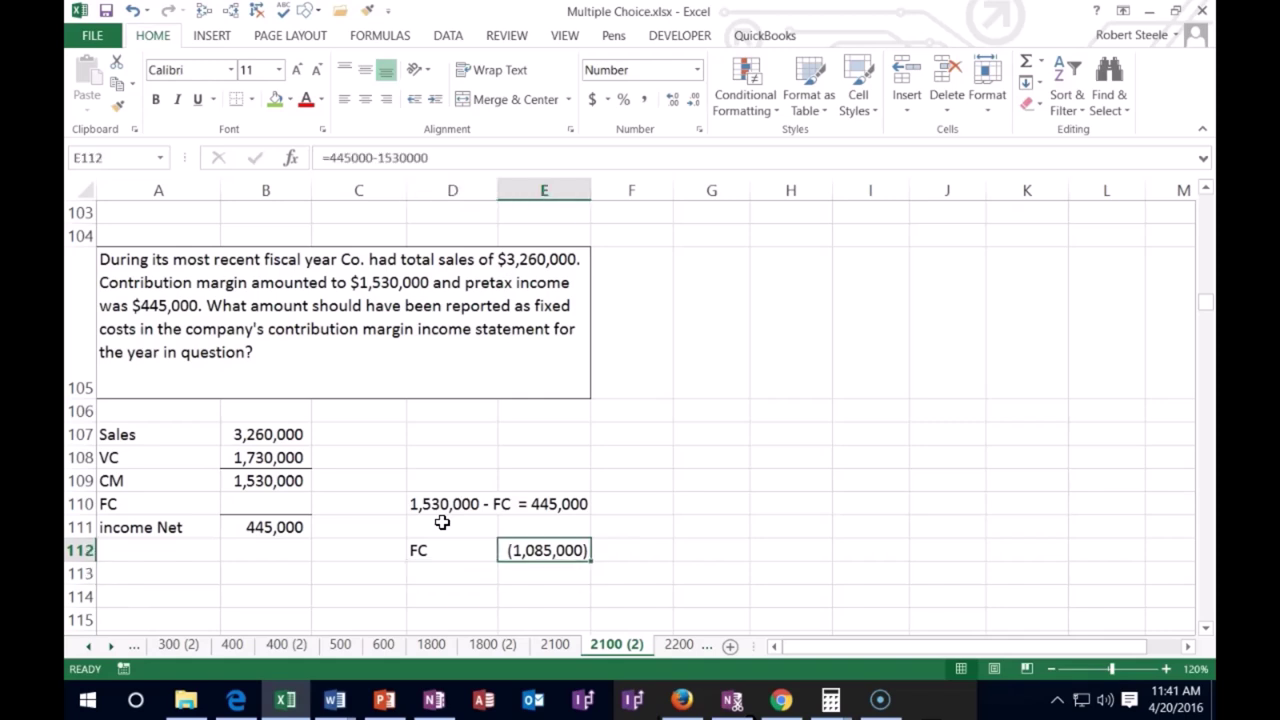
click(328, 157)
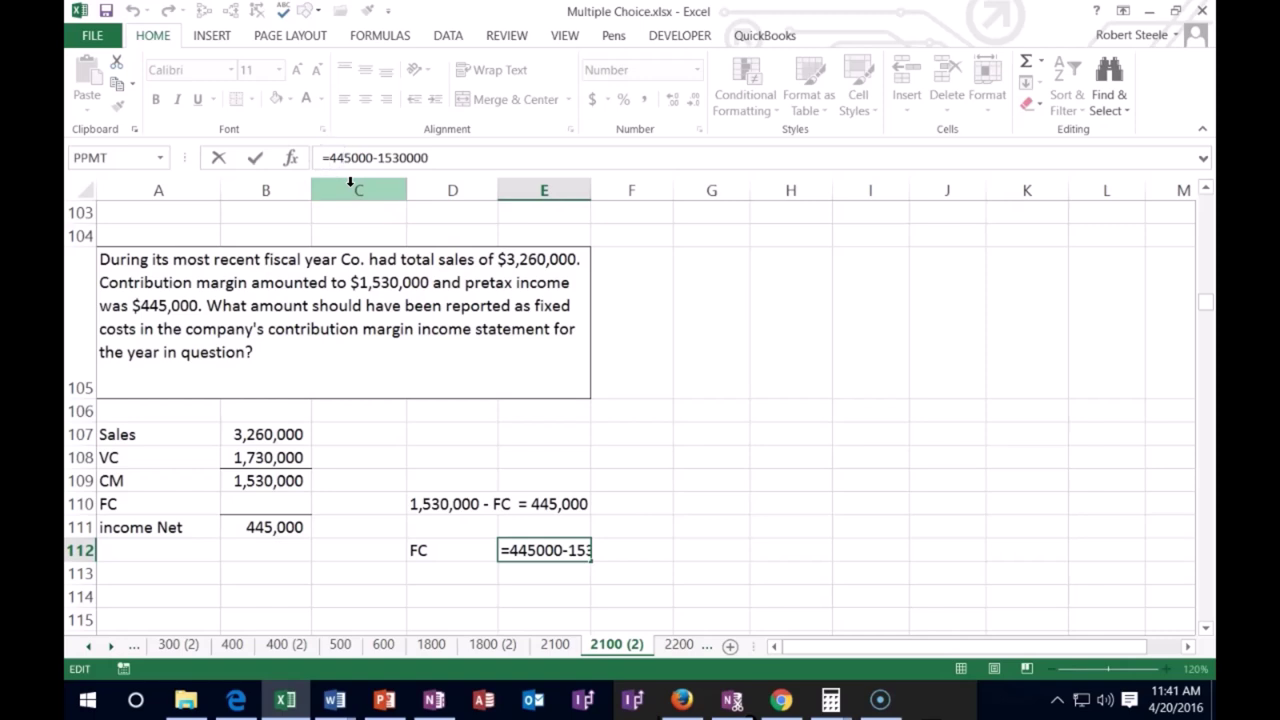
text(-()
key(Right)
key(Right)
key(Right)
key(Right)
key(Right)
key(Right)
key(Right)
key(Right)
key(Right)
key(Right)
key(Right)
key(Right)
key(Right)
key(Right)
text())
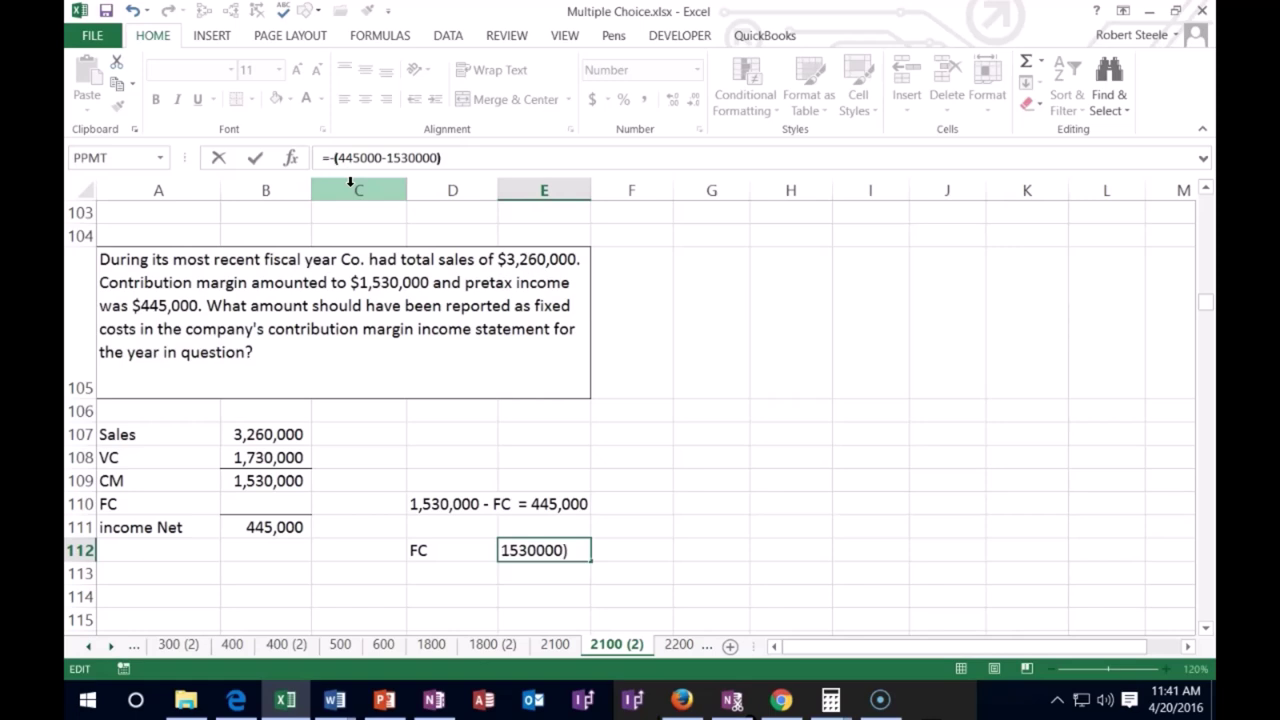
key(Return)
Step: Calculate the fixed costs in B110 by subtracting net income in B111 from the contribution margin in B109
key(Left)
key(Left)
key(Left)
key(Up)
key(Up)
key(Up)
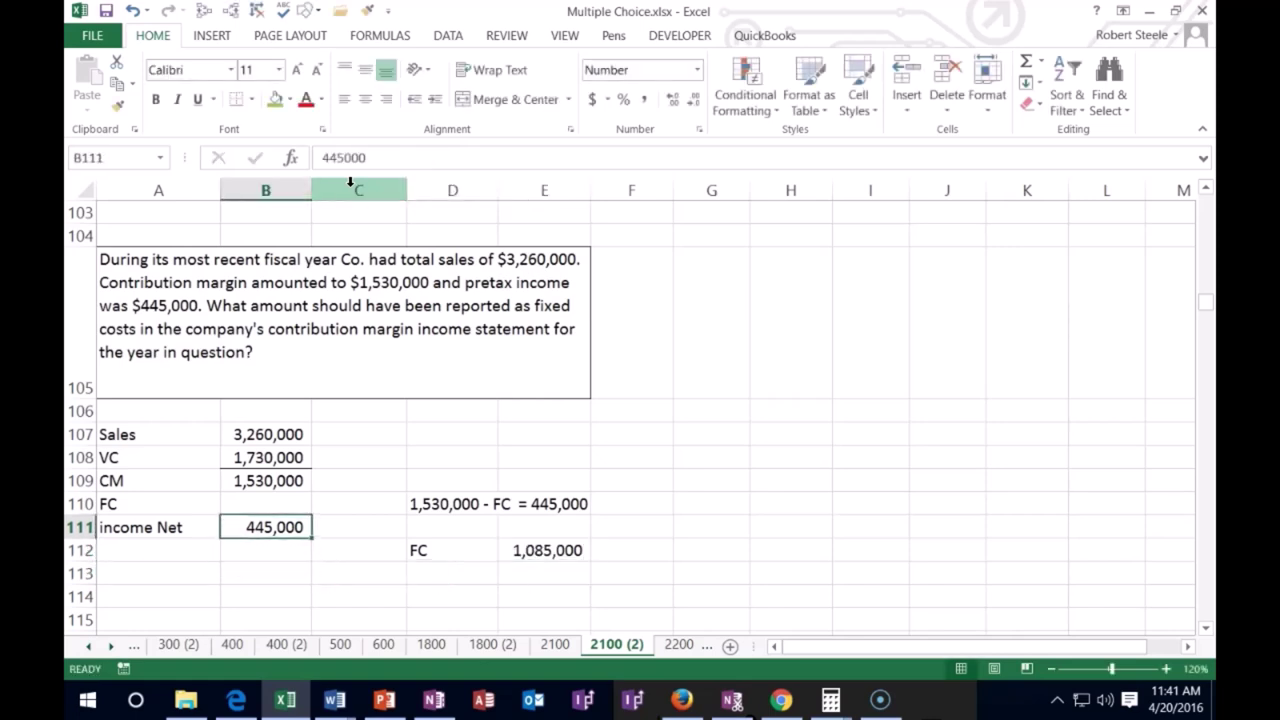
text(=)
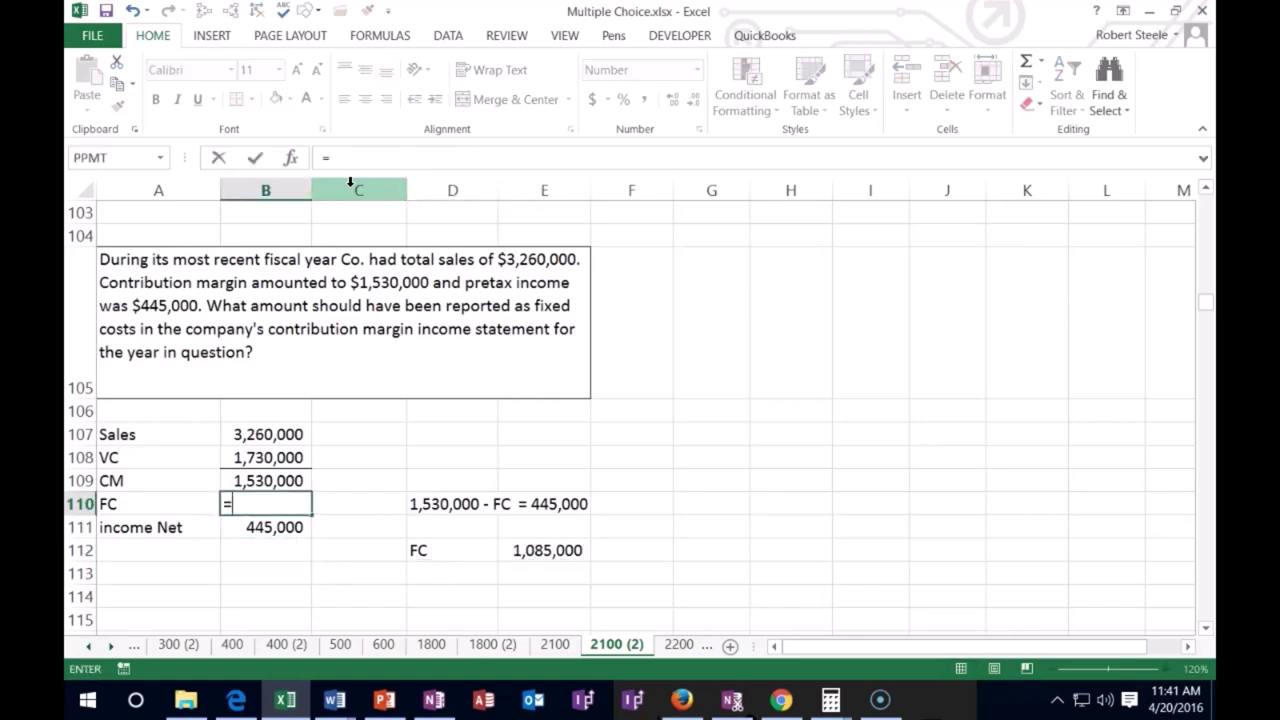
click(286, 479)
text(-)
click(280, 528)
key(ctrl+Return)
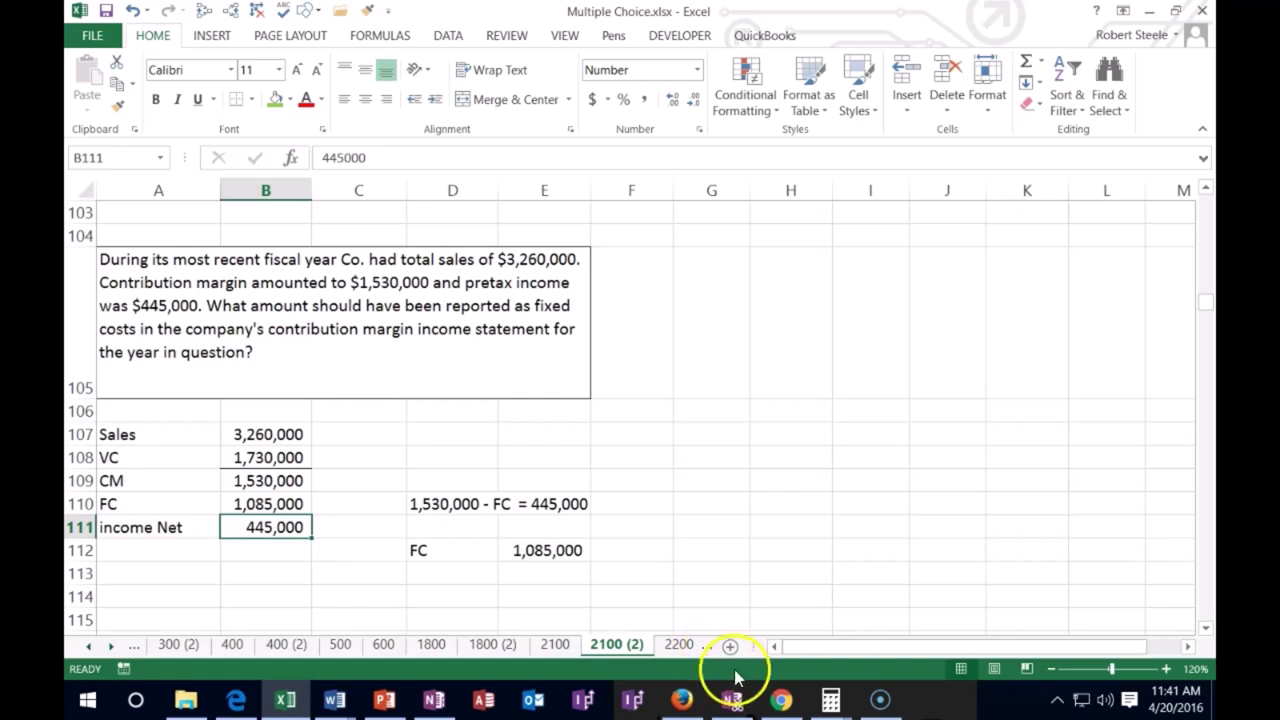
Step: Switch to Calculator and check the net income by subtracting 1085 from 1530, returning to the worksheet's FC and income figures
click(830, 700)
click(780, 612)
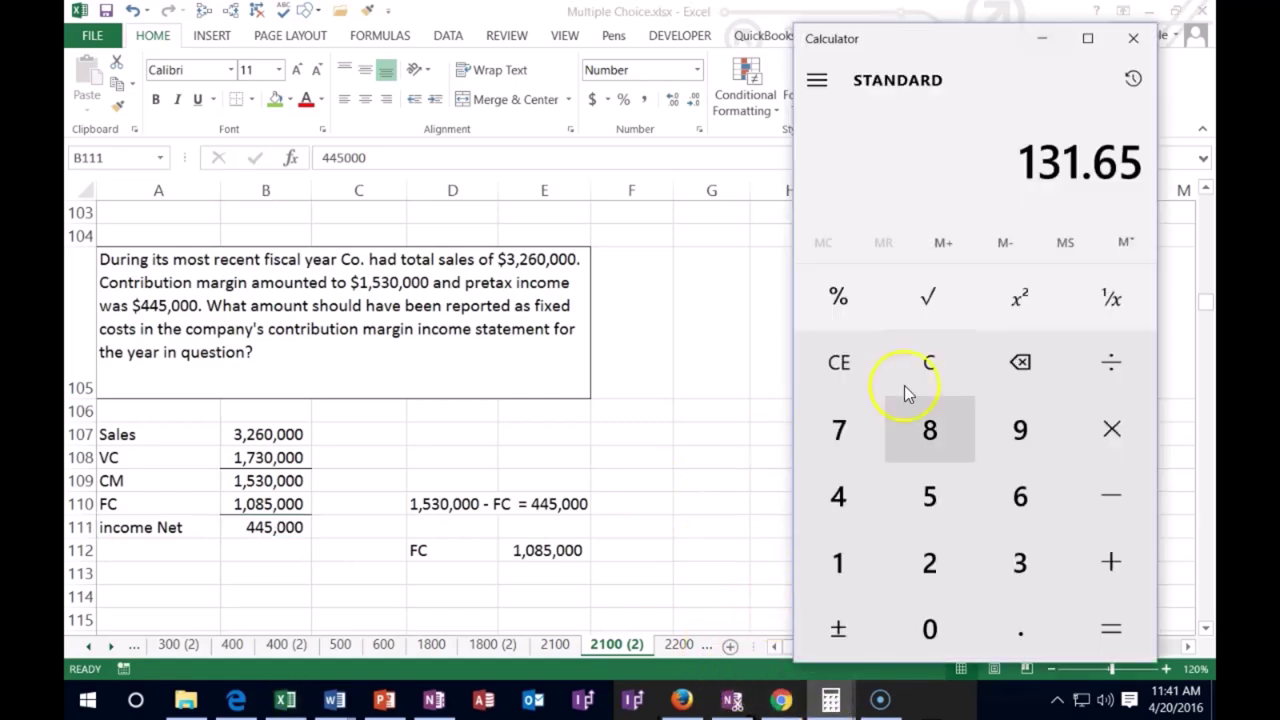
click(929, 362)
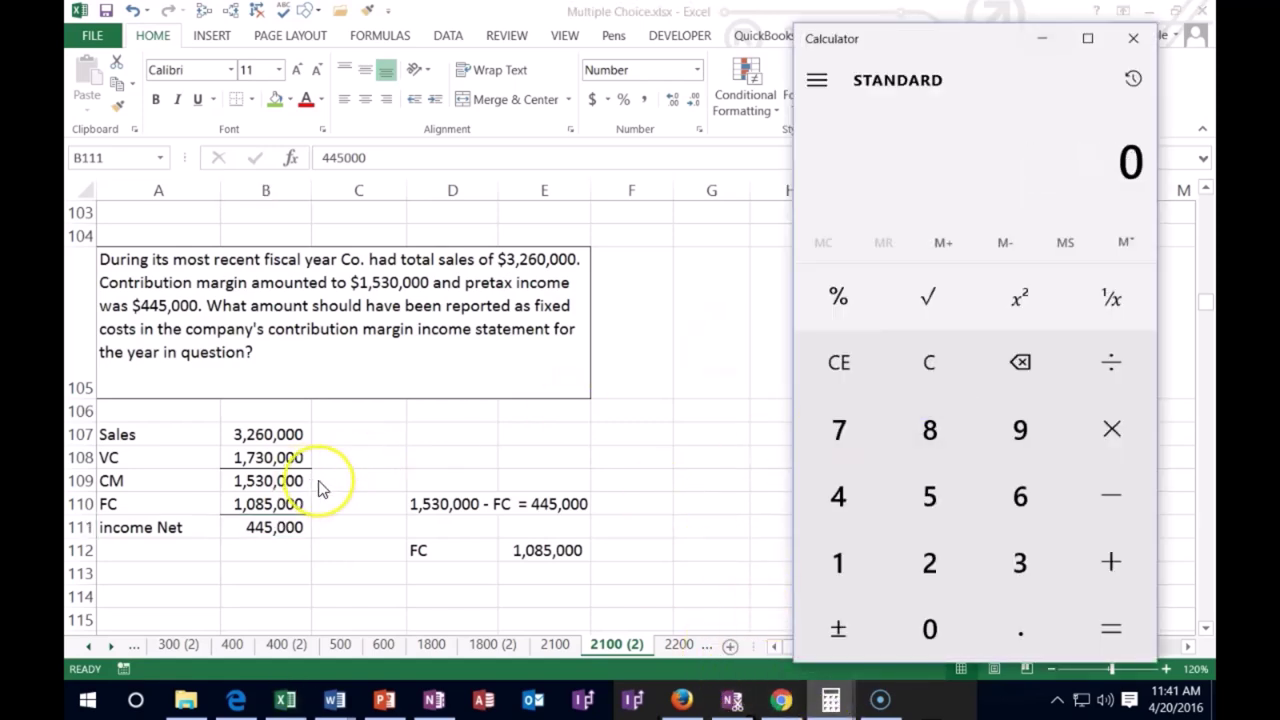
text(1530-)
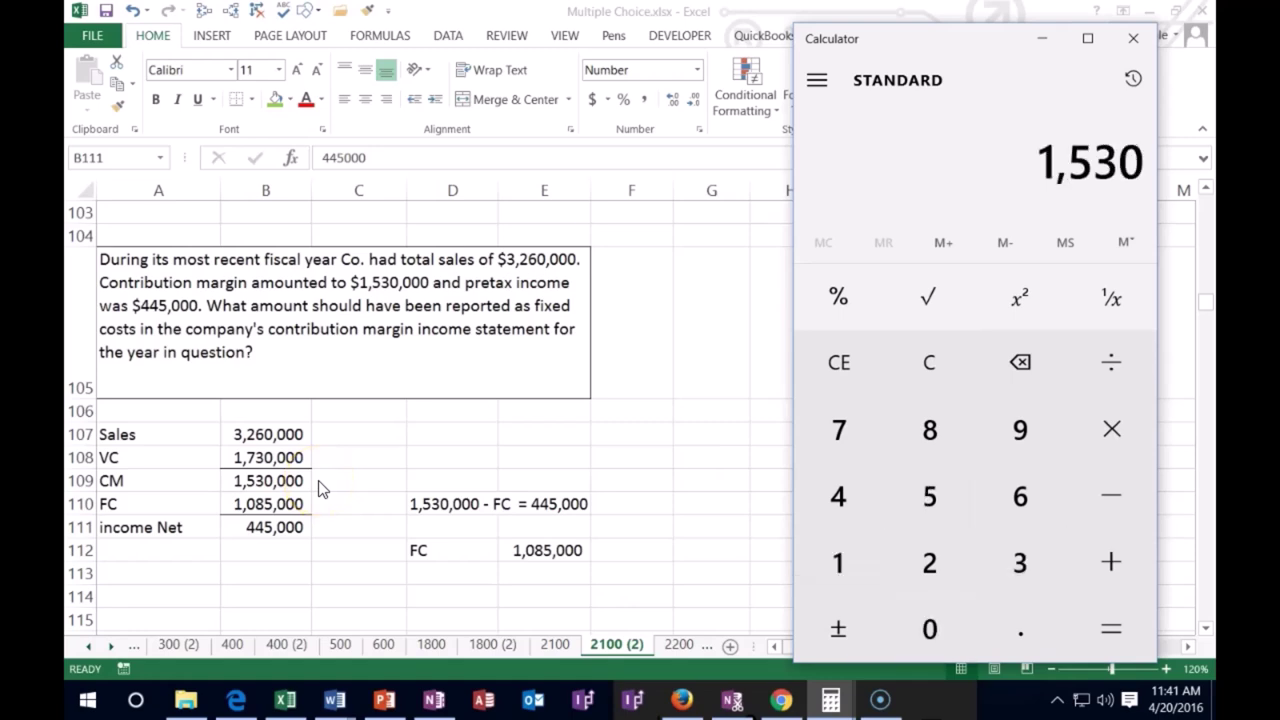
text(1085)
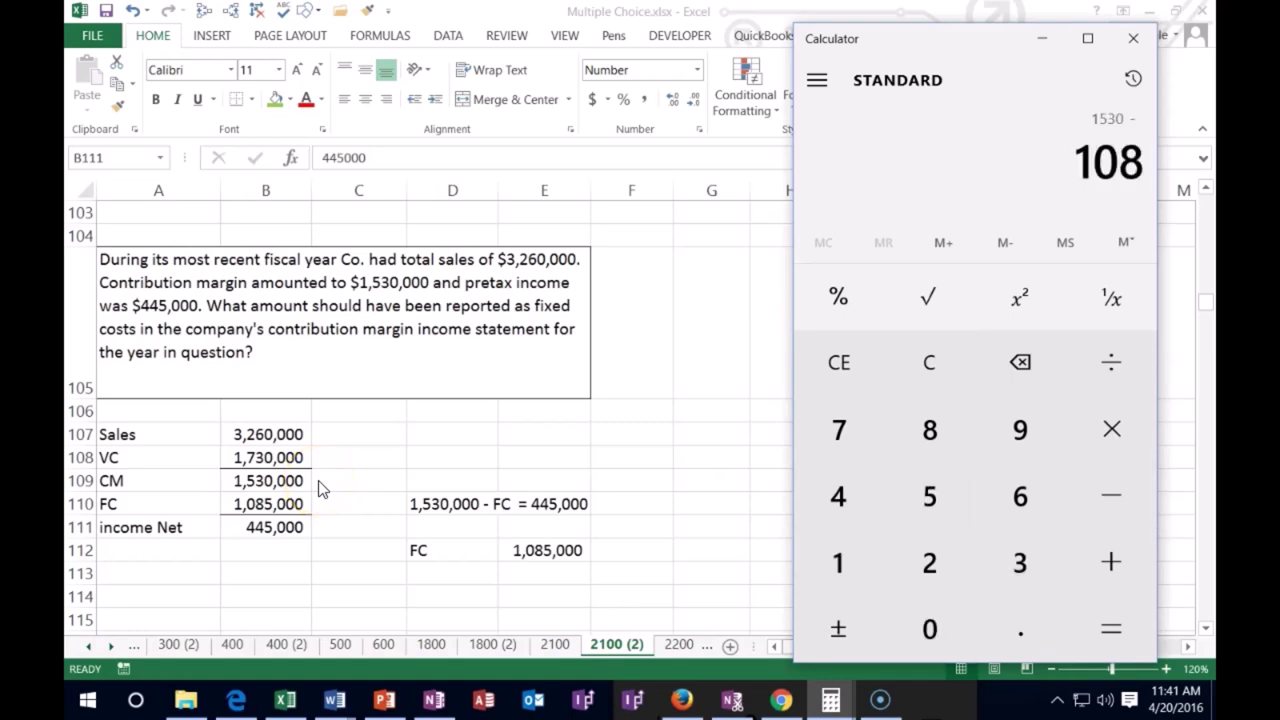
key(Return)
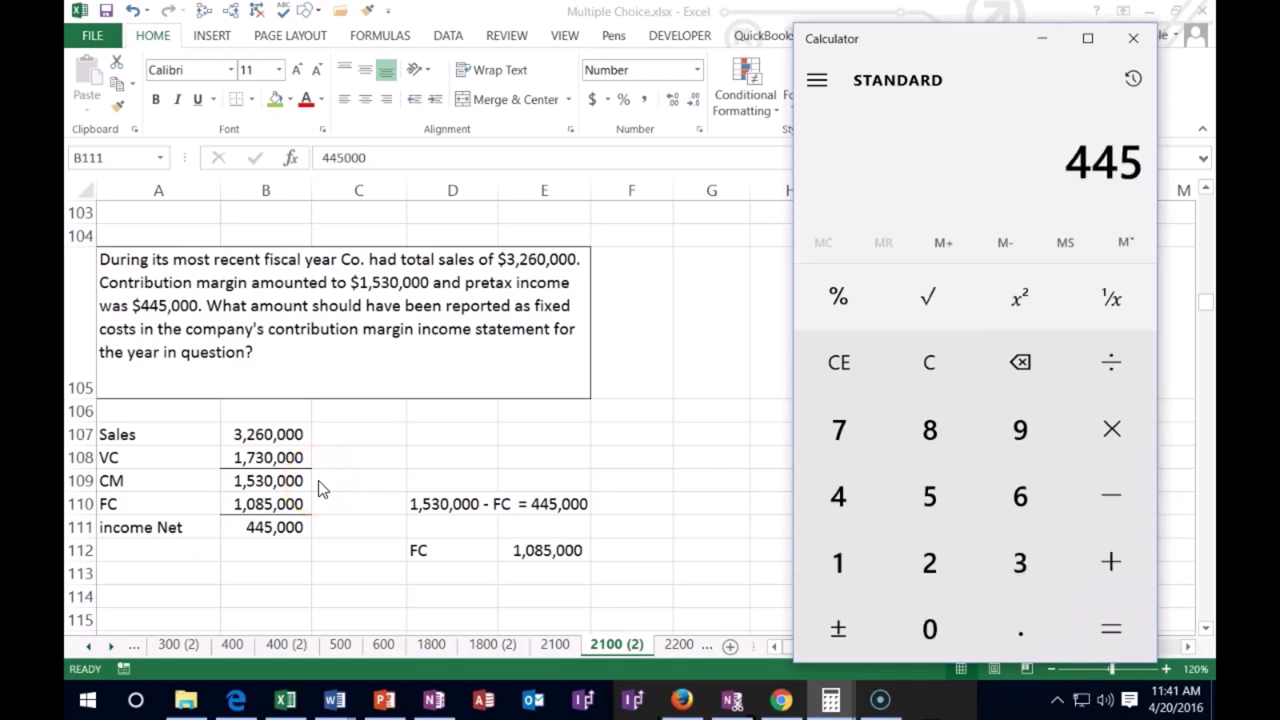
click(290, 532)
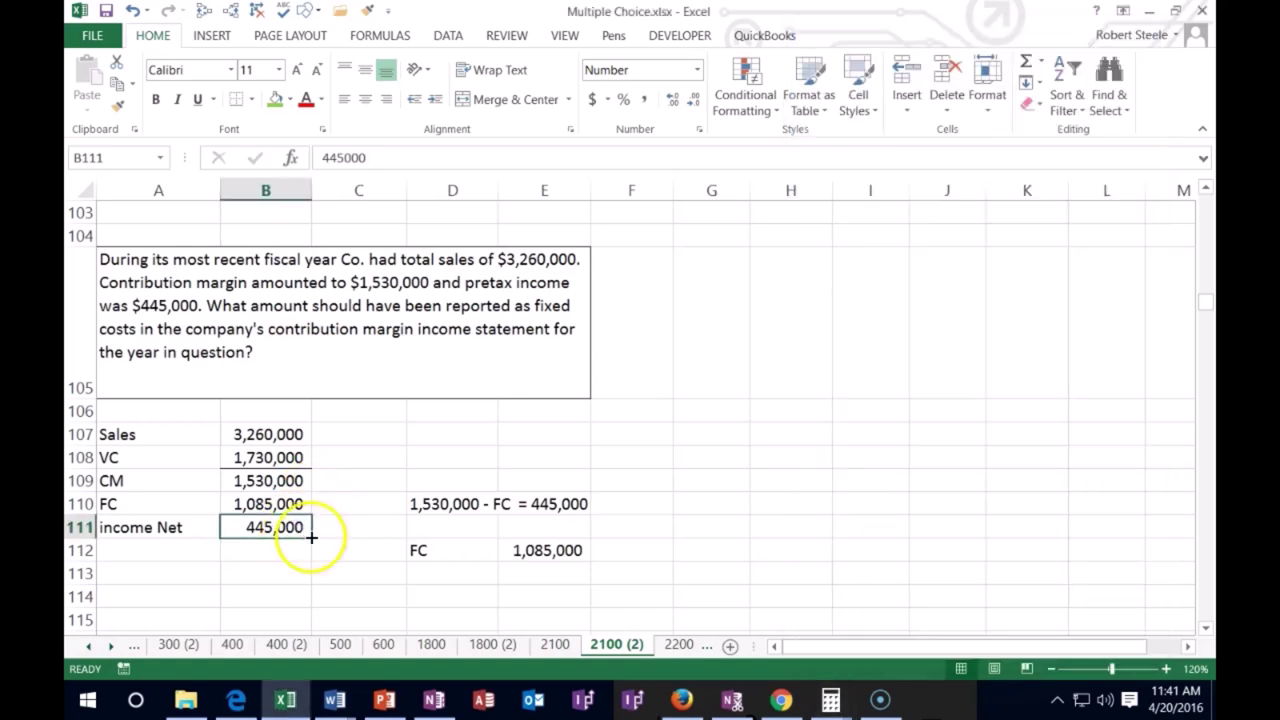
click(289, 506)
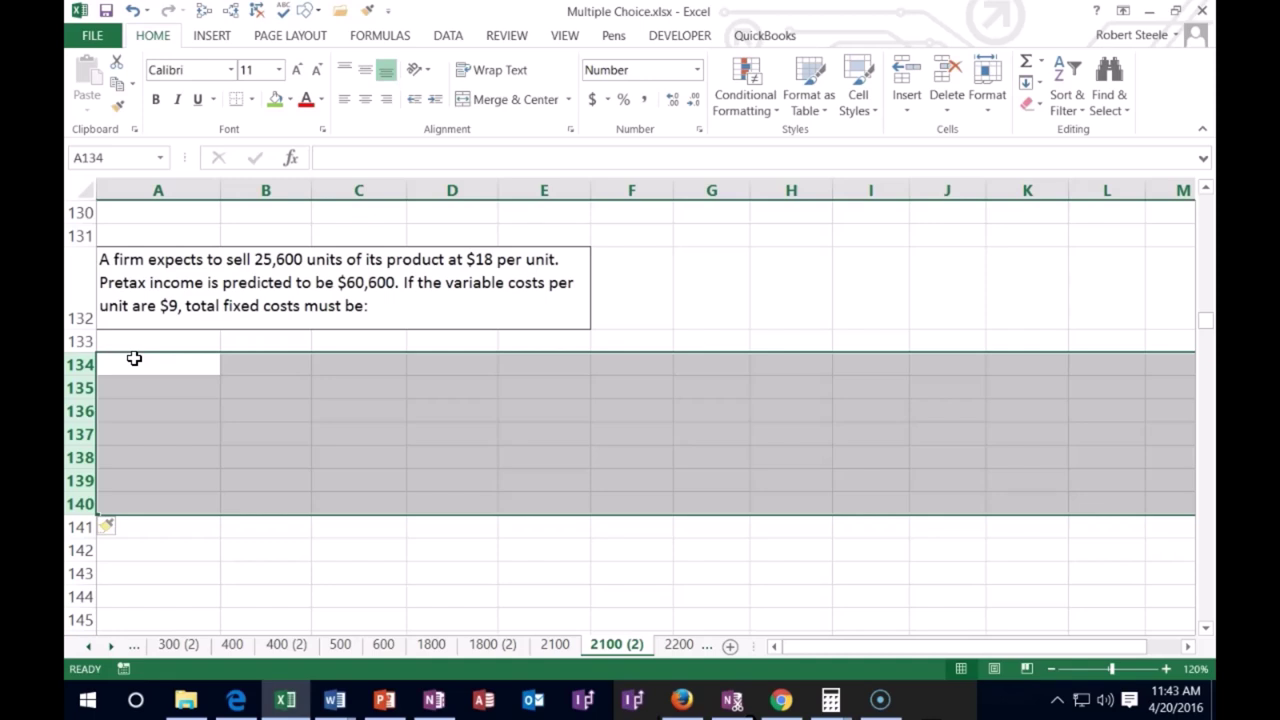
Step: Start the income layout for the 25,600-unit question with the label "Sales" in A134 and the heading "Units" in B133
click(134, 358)
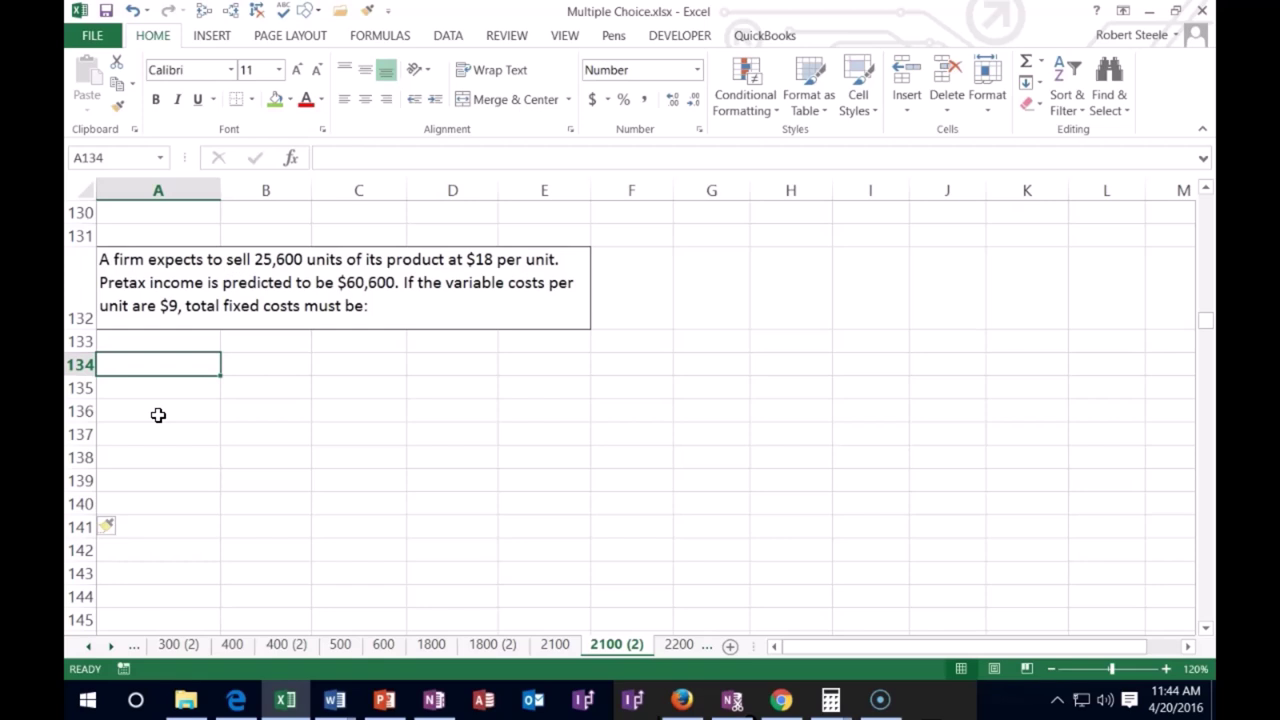
text(Sales)
key(Tab)
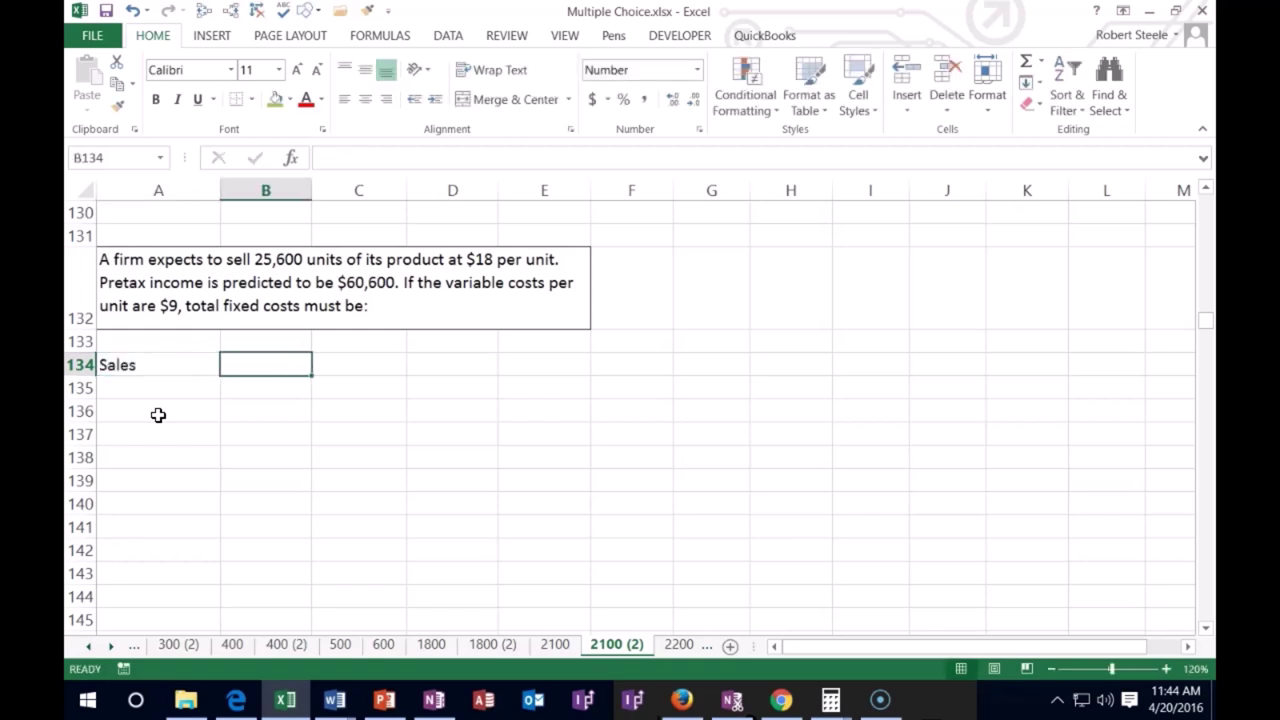
key(Up)
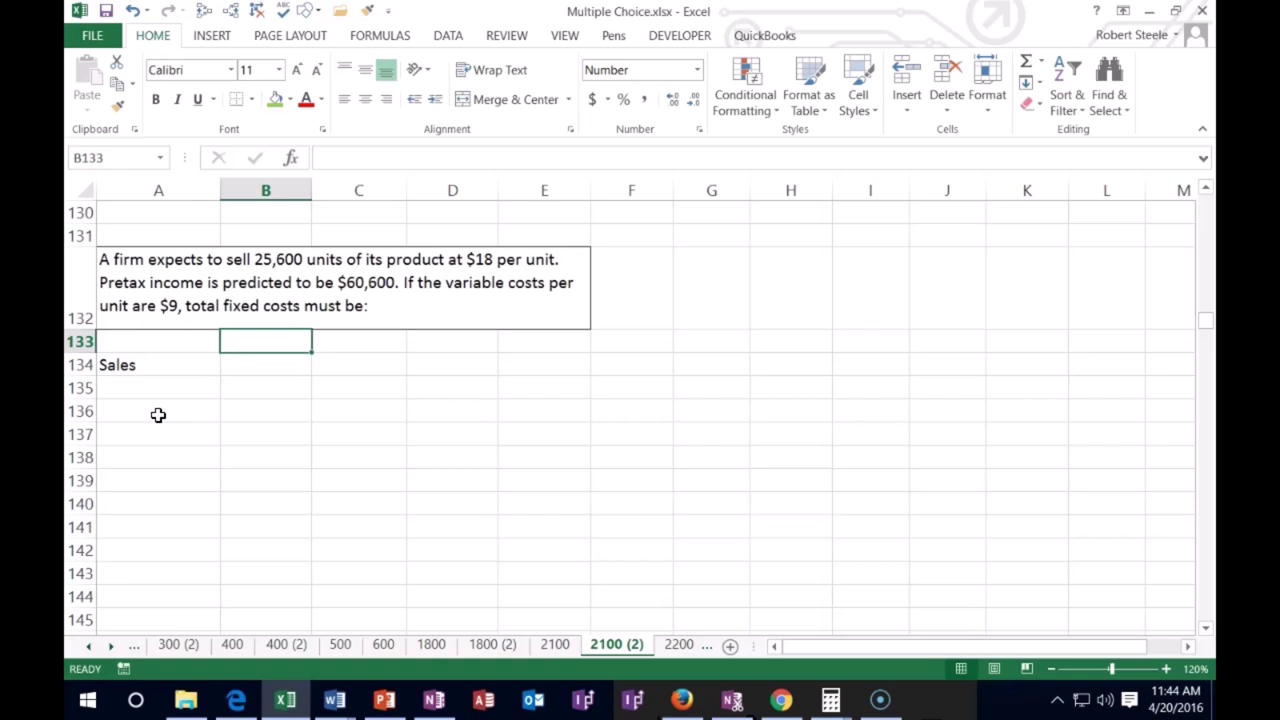
text(Units)
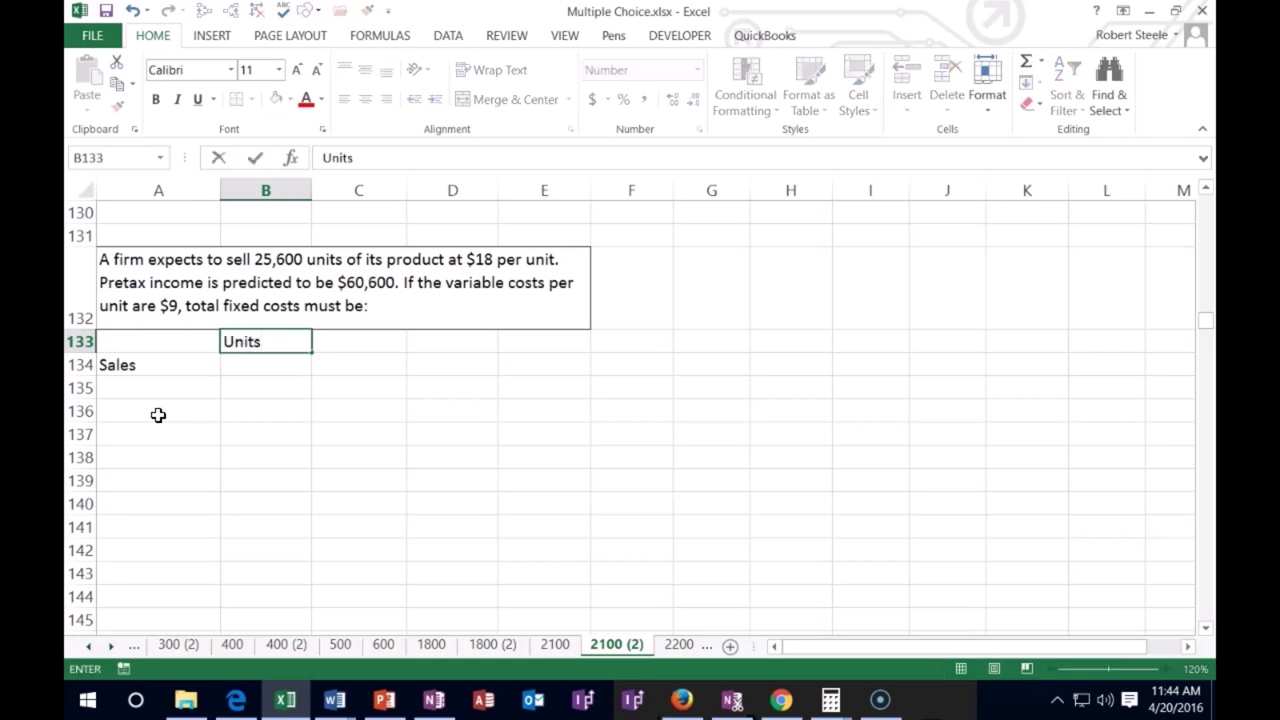
key(Tab)
Step: Add the column headings "Cost" in C133 and "Total" in D133
text($)
key(BackSpace)
text(Cost)
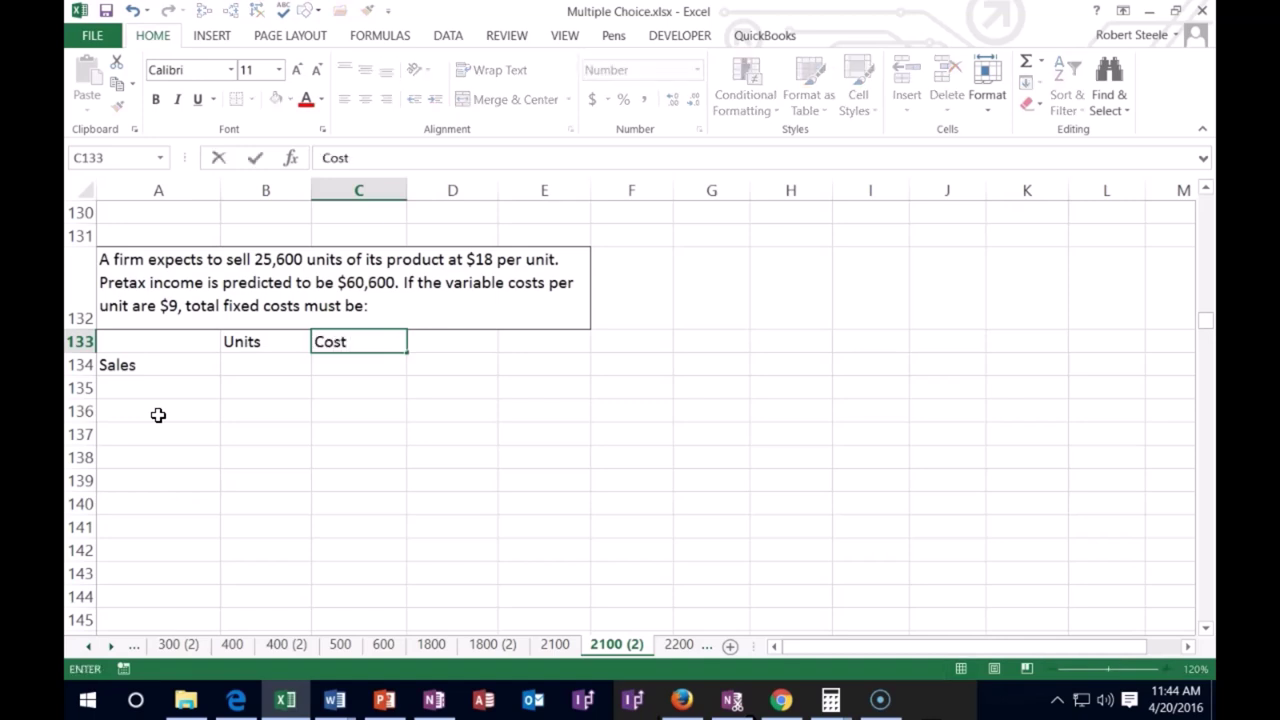
key(Return)
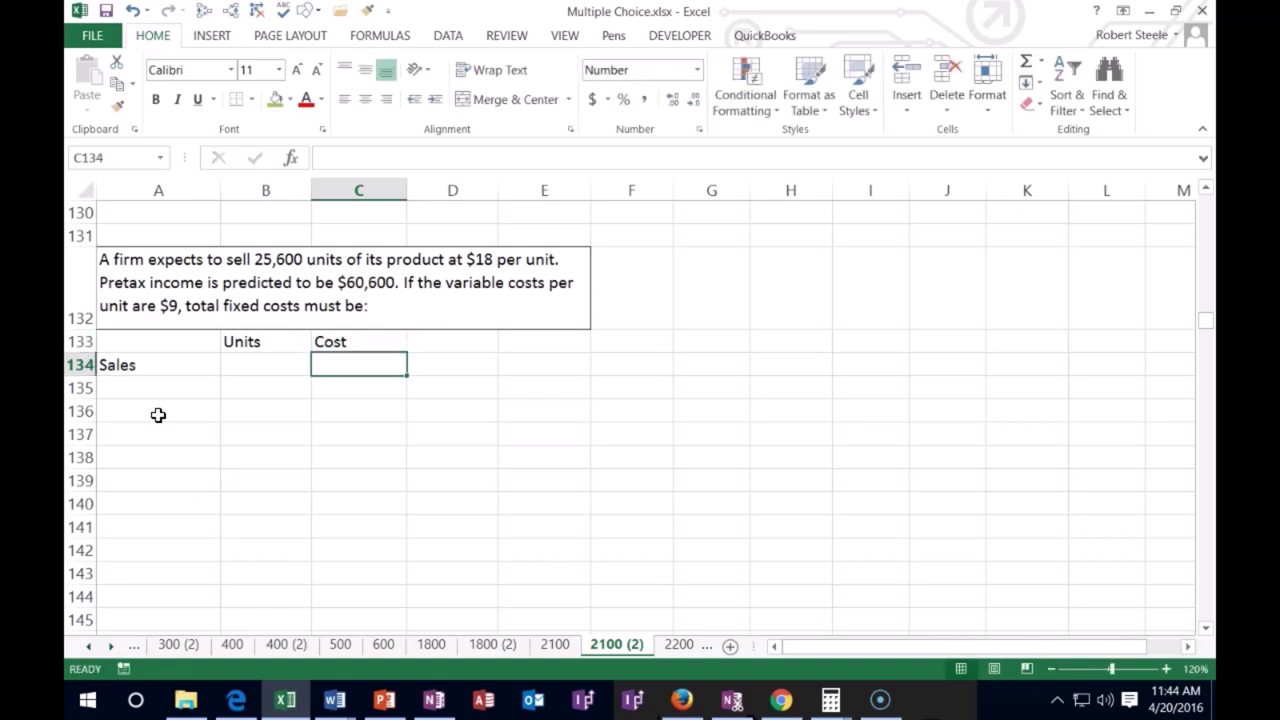
key(Right)
key(Right)
key(Up)
text(Total)
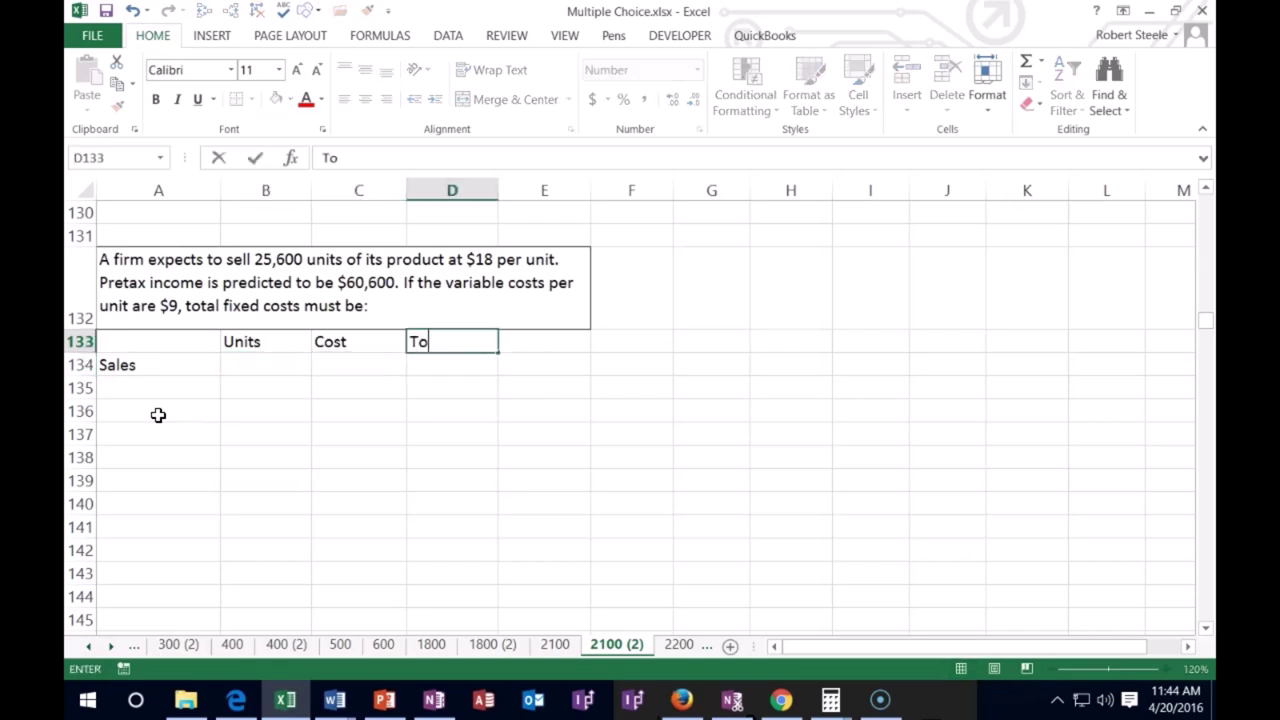
key(Return)
Step: Enter 25600 units in B134 and the 18 per-unit price in C134 of the Sales row
key(Left)
key(Left)
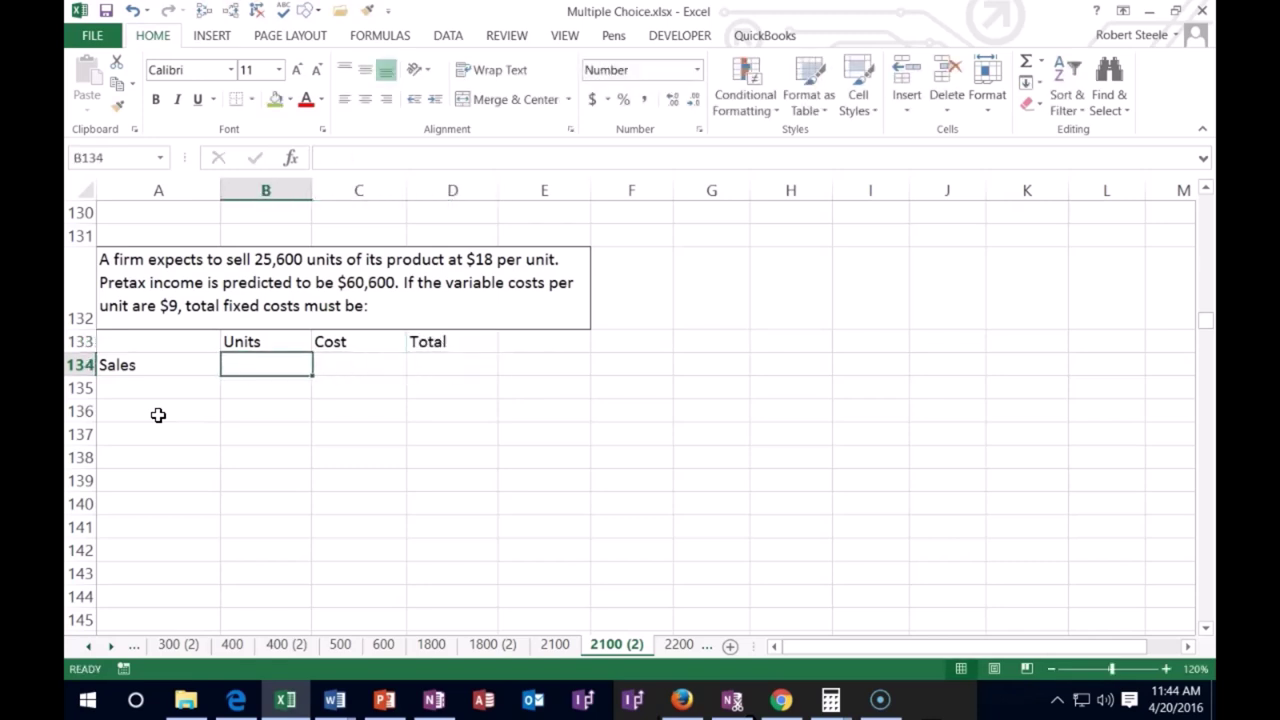
text(25600)
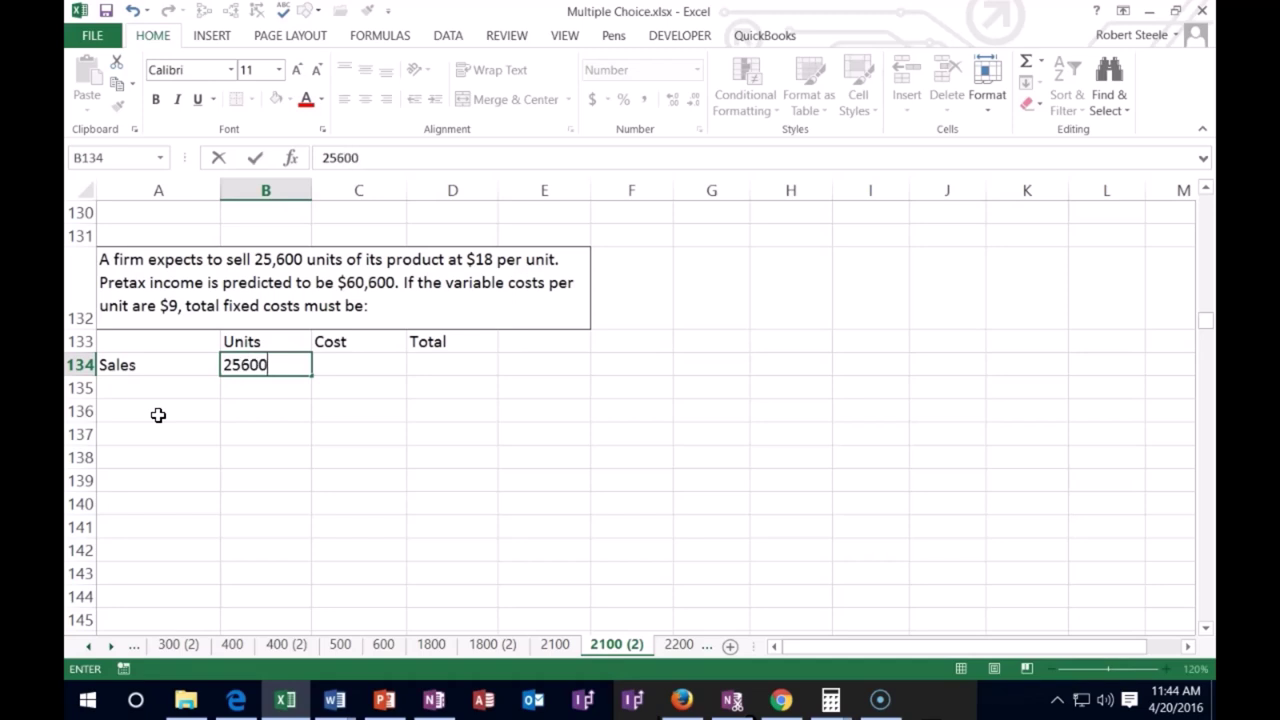
key(Tab)
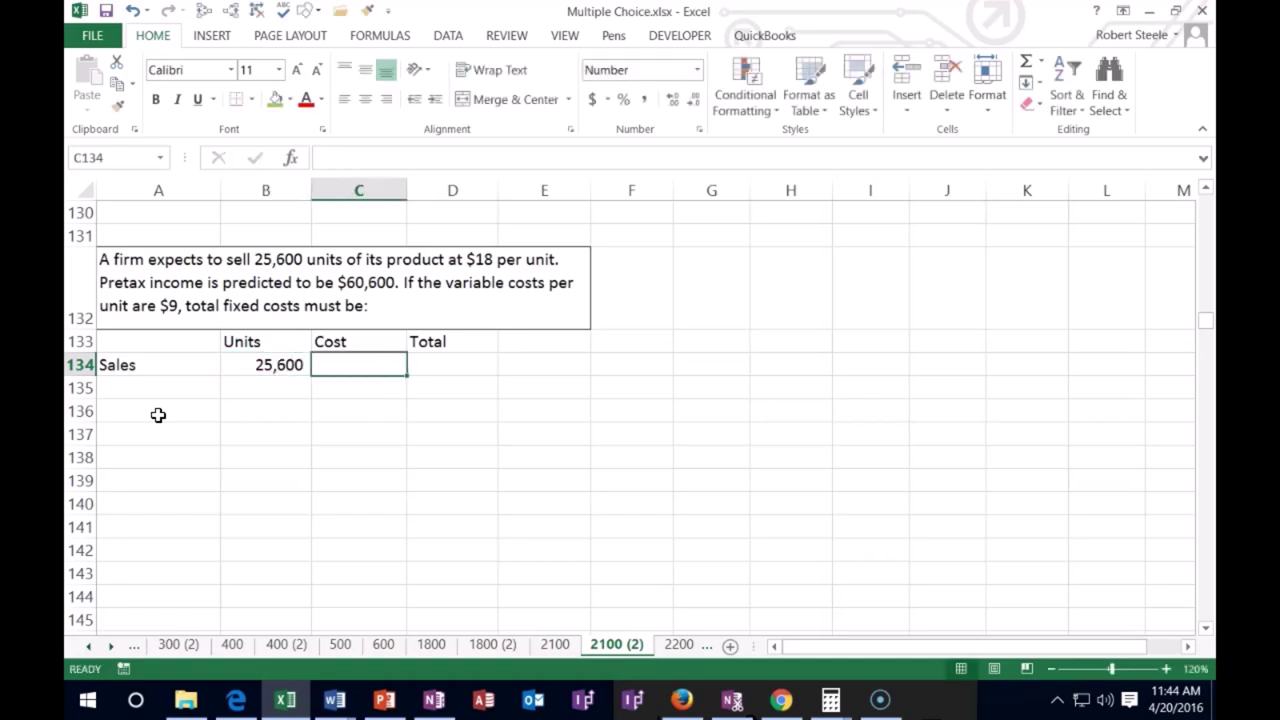
text(18)
key(Tab)
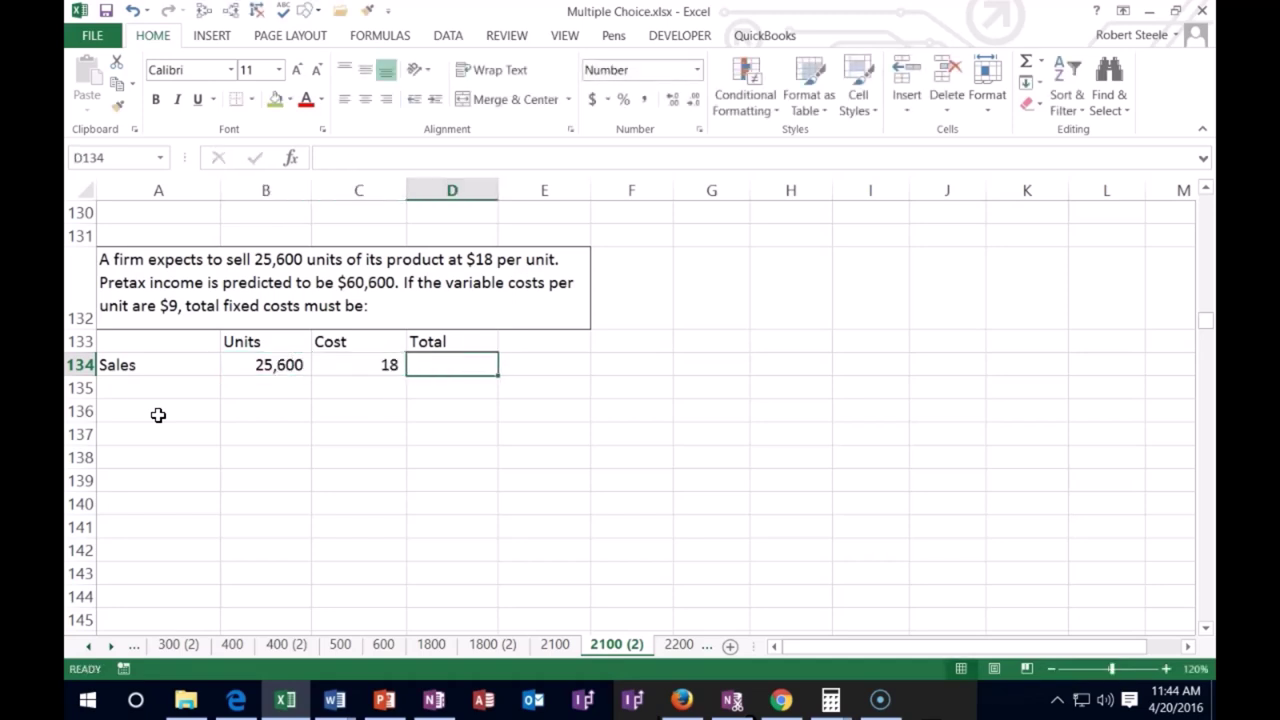
Step: Change the column heading in C133 to "Sales/Cost"
key(Up)
key(Left)
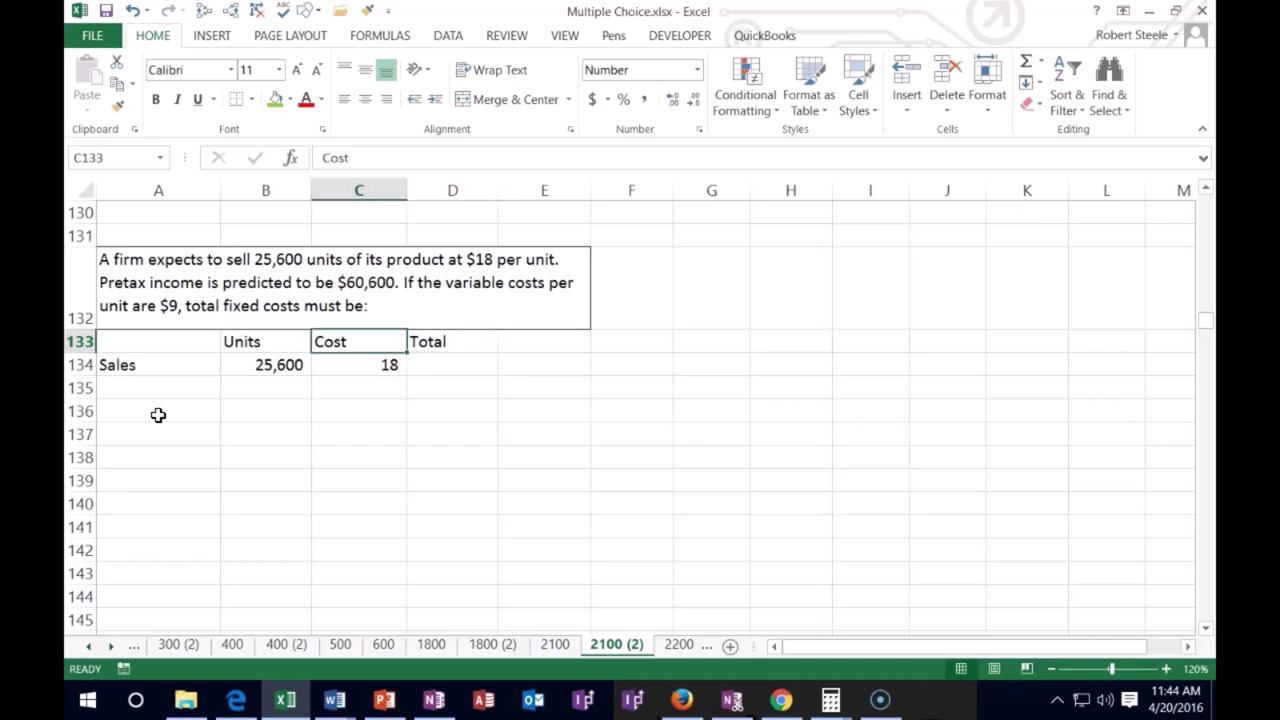
text(Sales/Cost)
key(Return)
key(Tab)
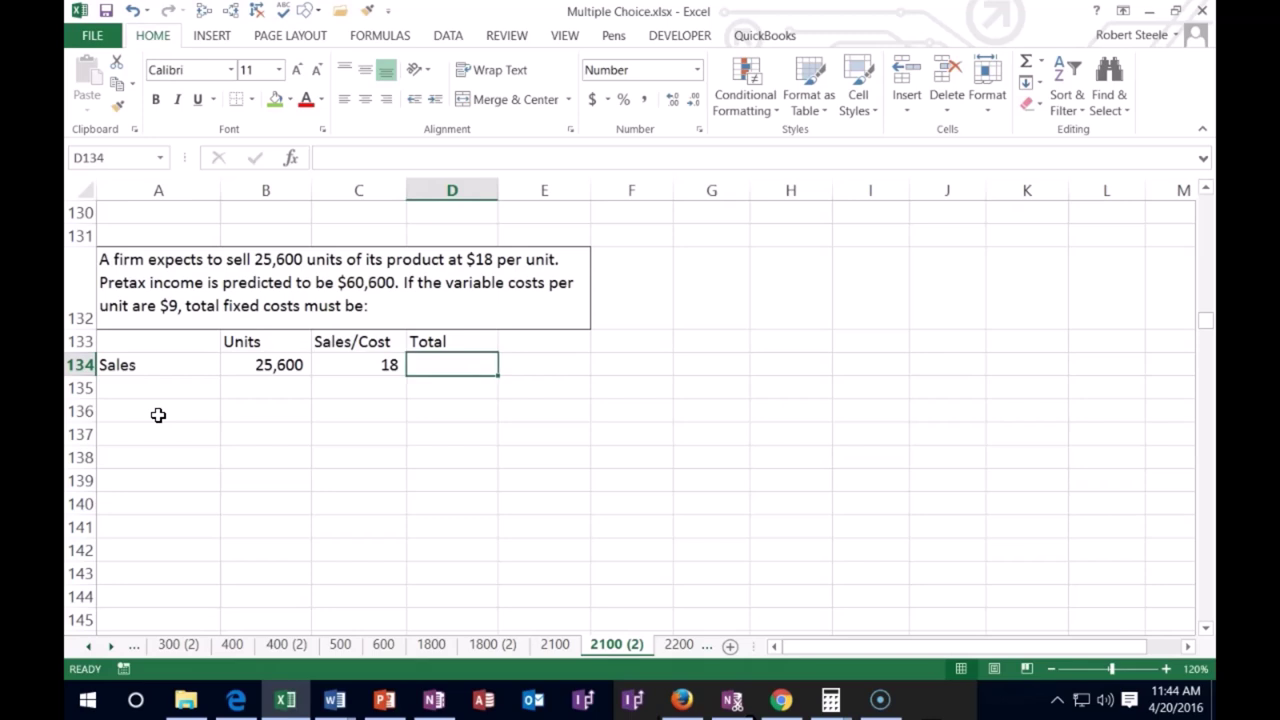
Step: Center and bold the column headings in B133:D133
drag(297, 343, 405, 341)
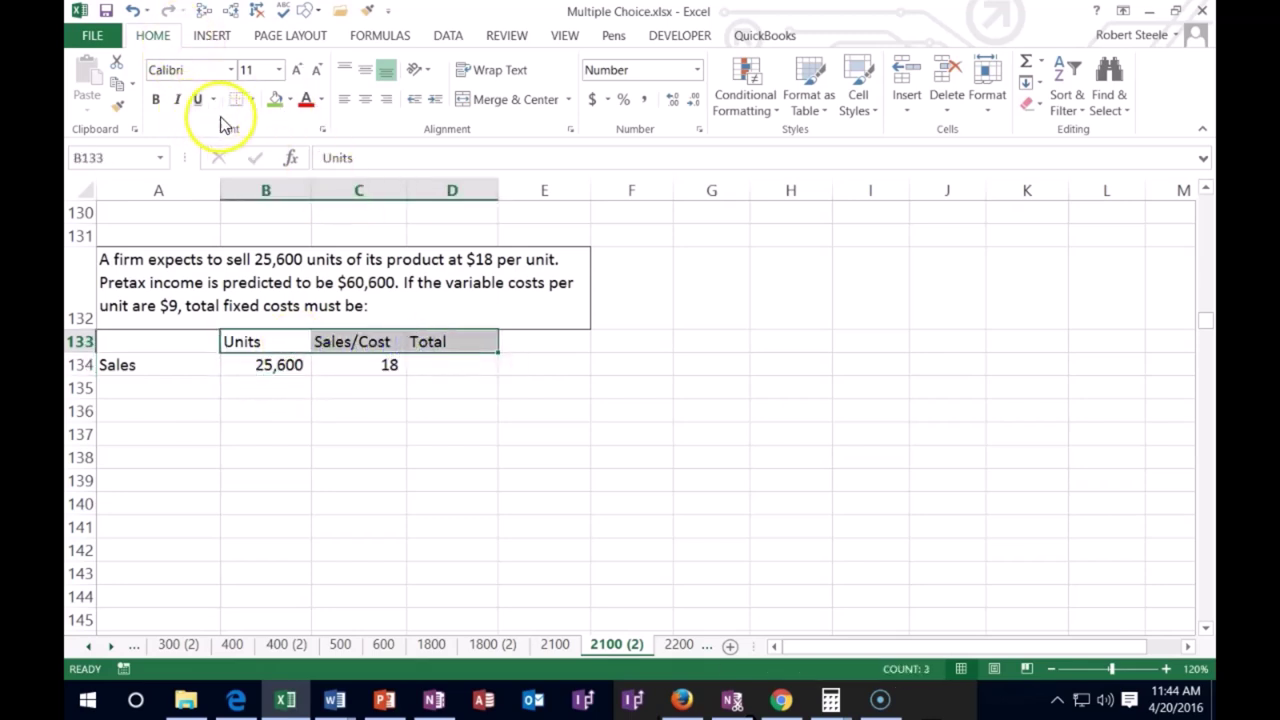
click(365, 100)
click(158, 102)
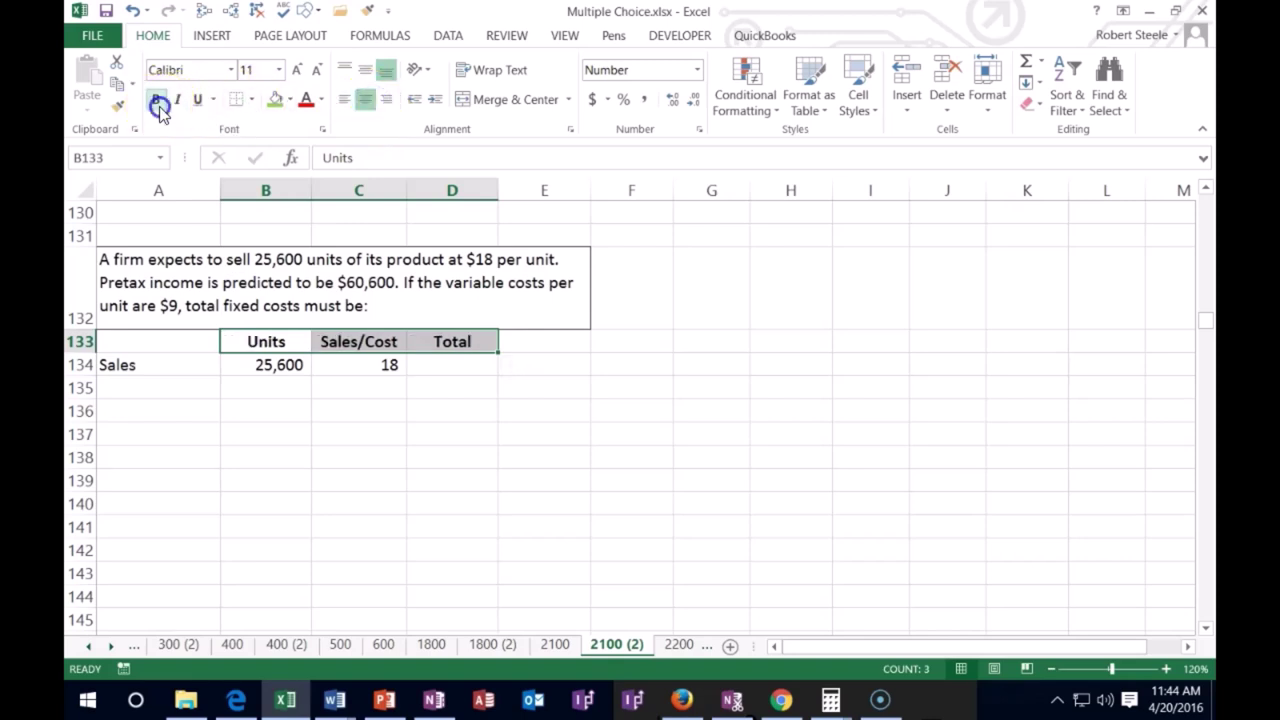
click(305, 482)
Step: Calculate total sales in D134 by multiplying units by unit price with the formula =B134*C134
click(435, 366)
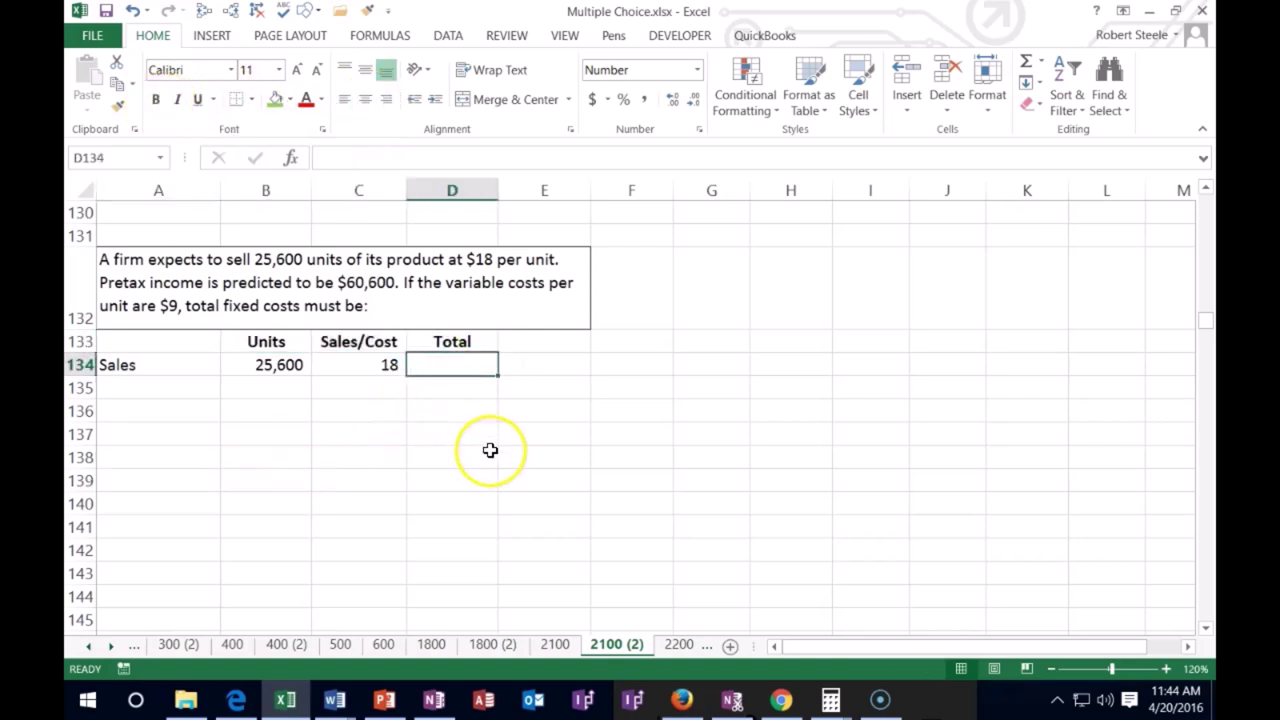
text(=)
click(276, 362)
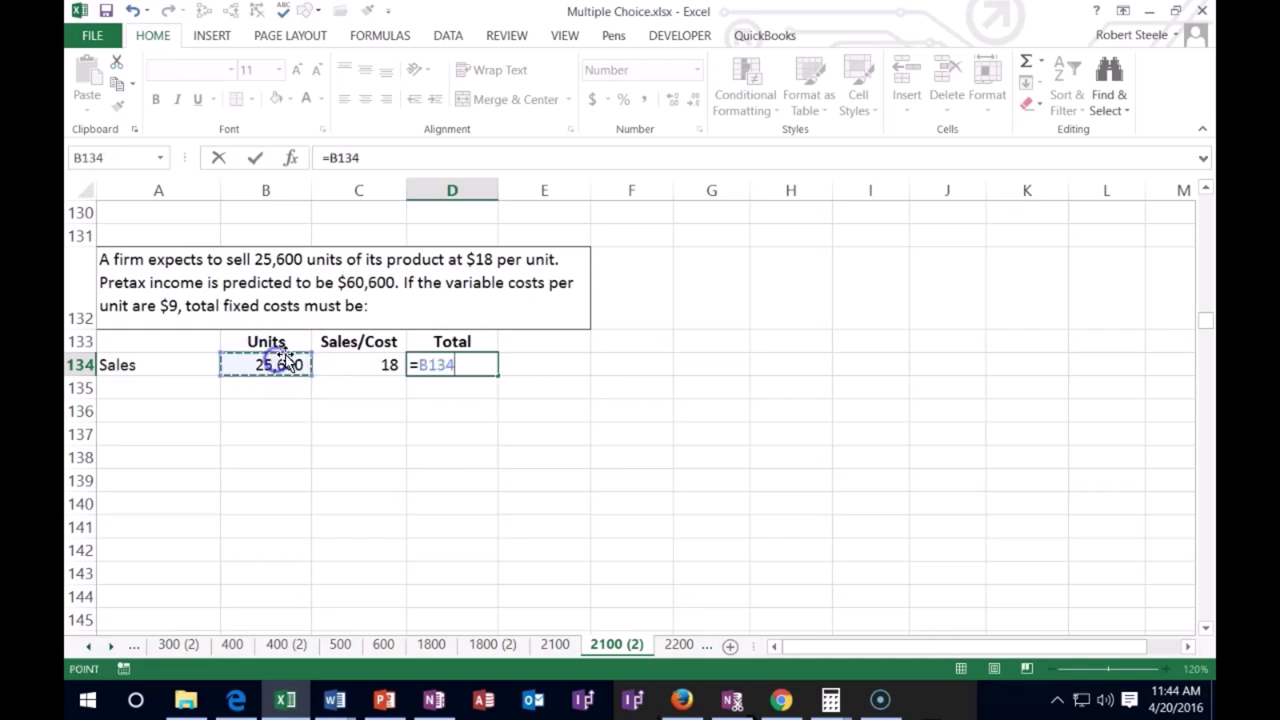
text(*)
click(358, 362)
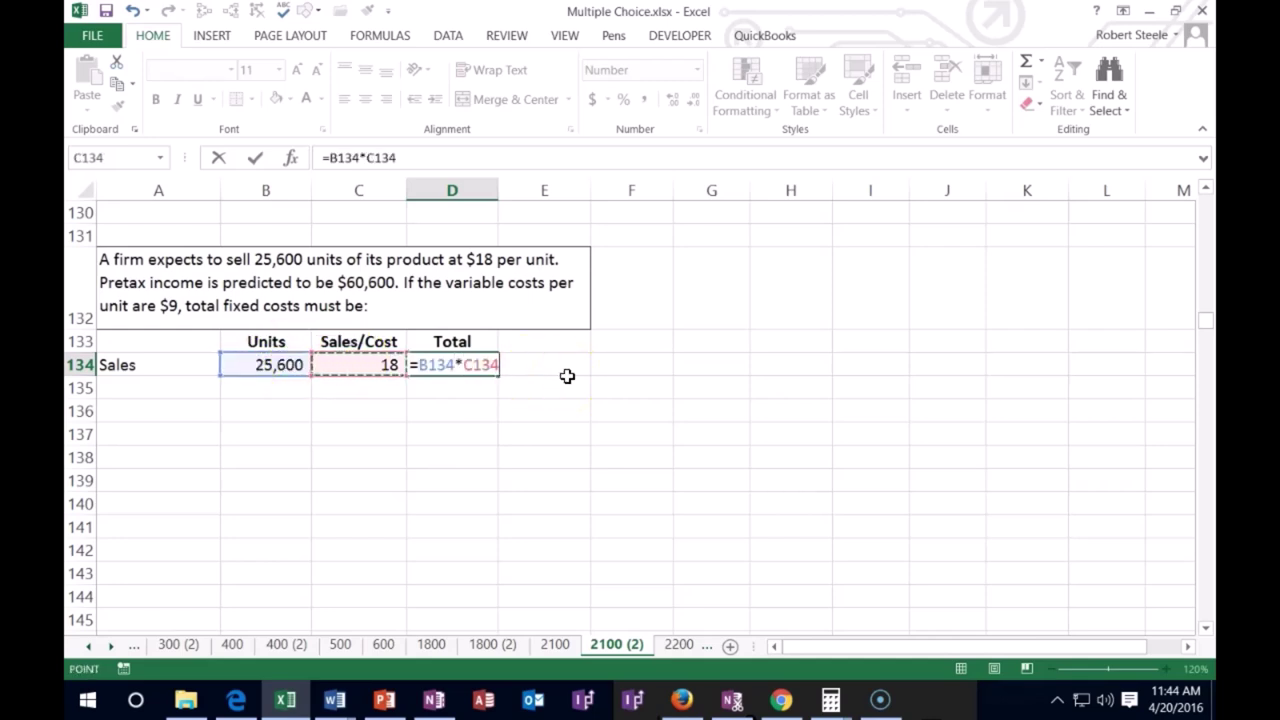
key(Return)
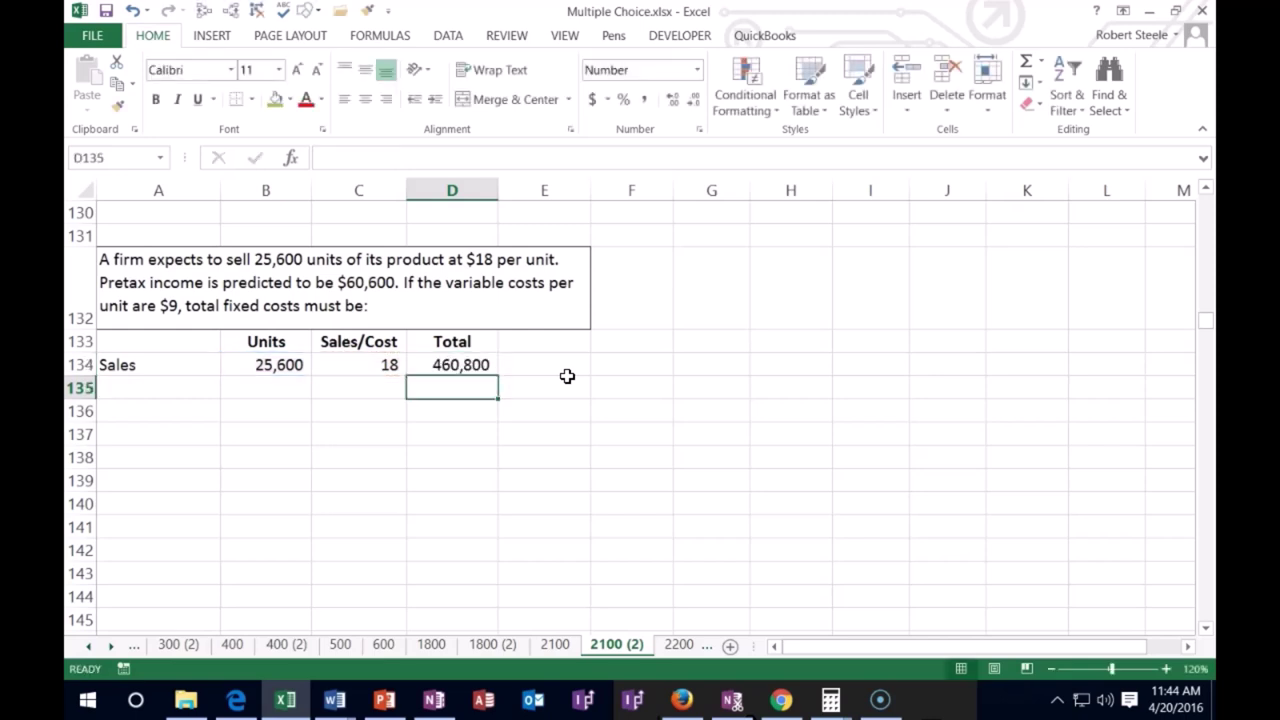
Step: Add a "VC" row in row 135 with 25600 units and a variable cost of 9 per unit
key(Left)
key(Left)
key(Left)
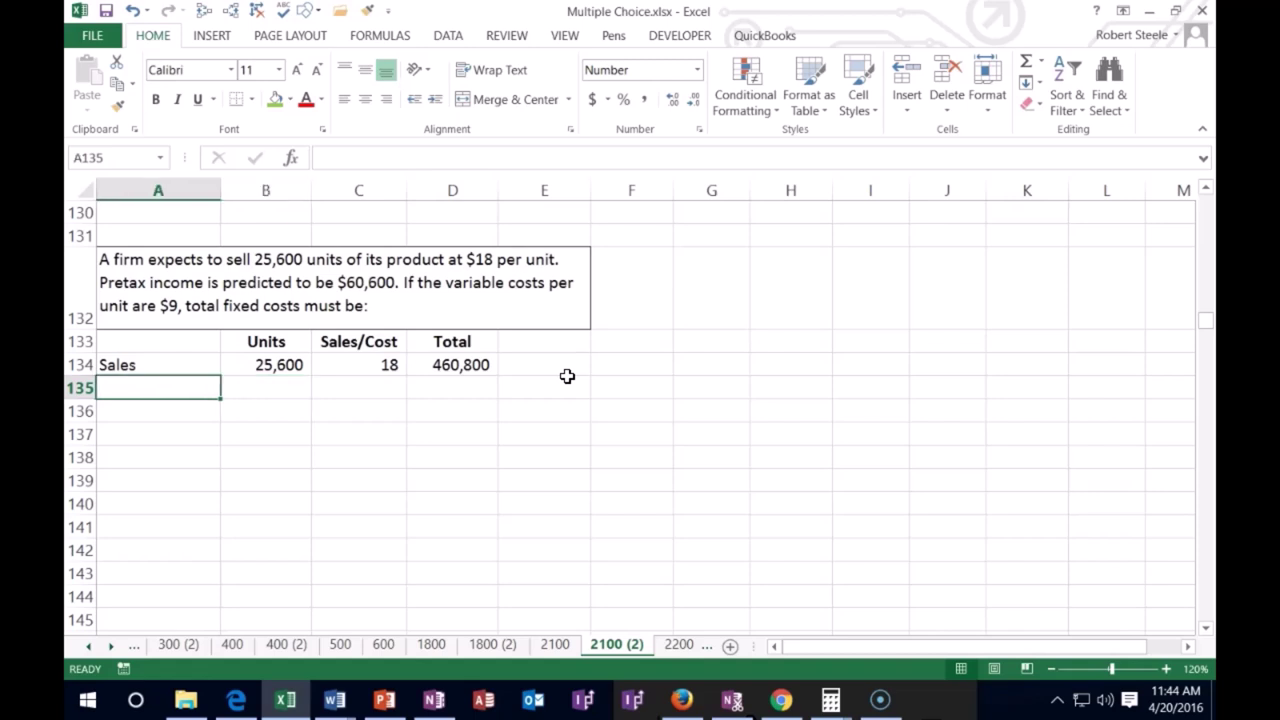
text(VC)
key(Tab)
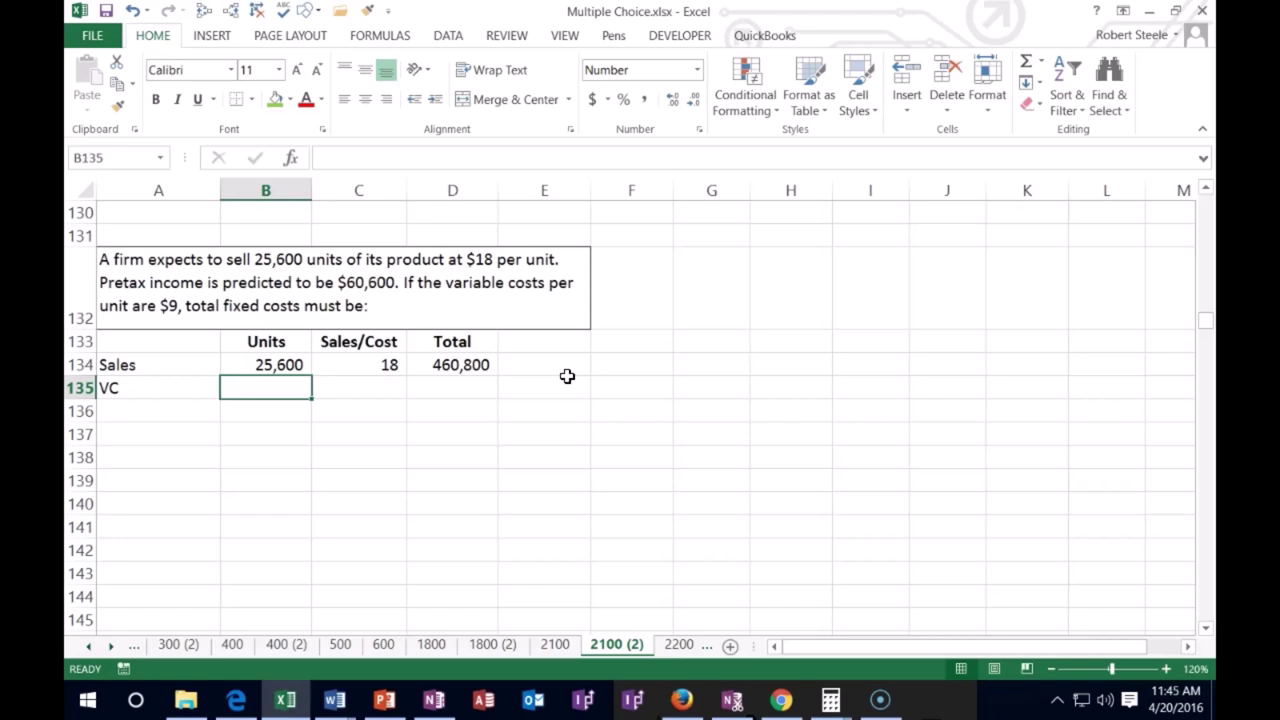
text(25600)
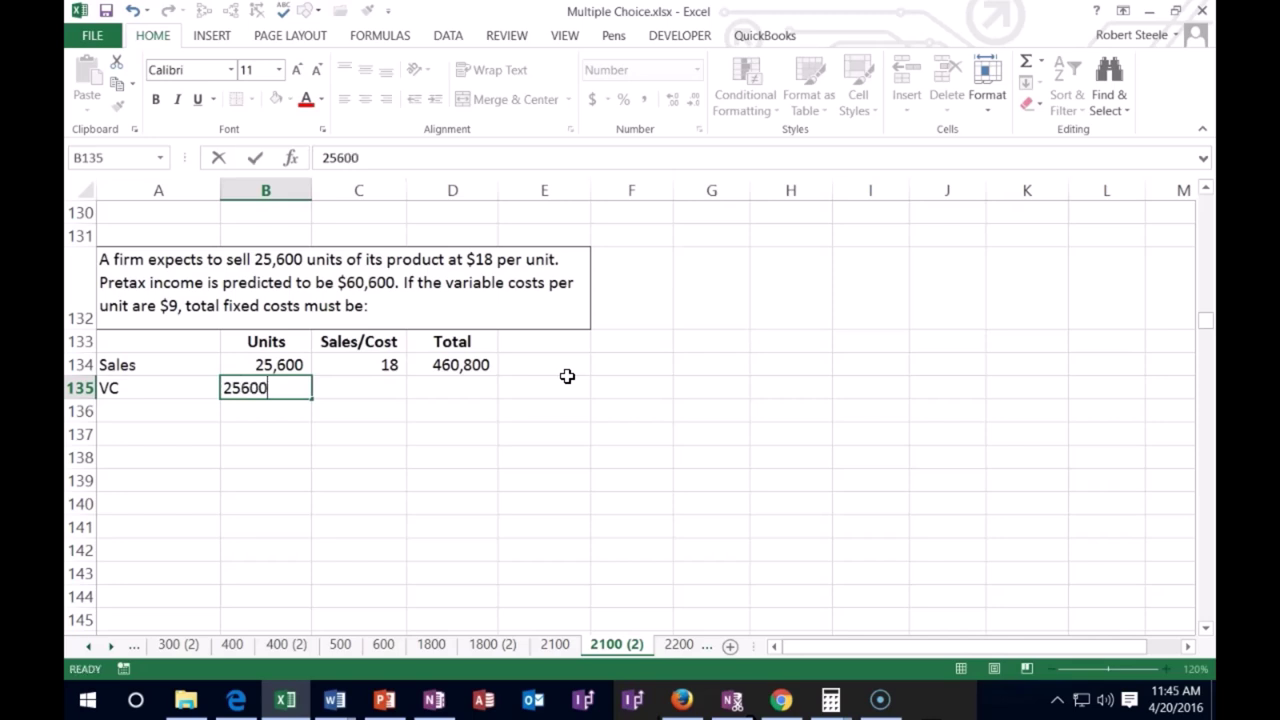
key(Tab)
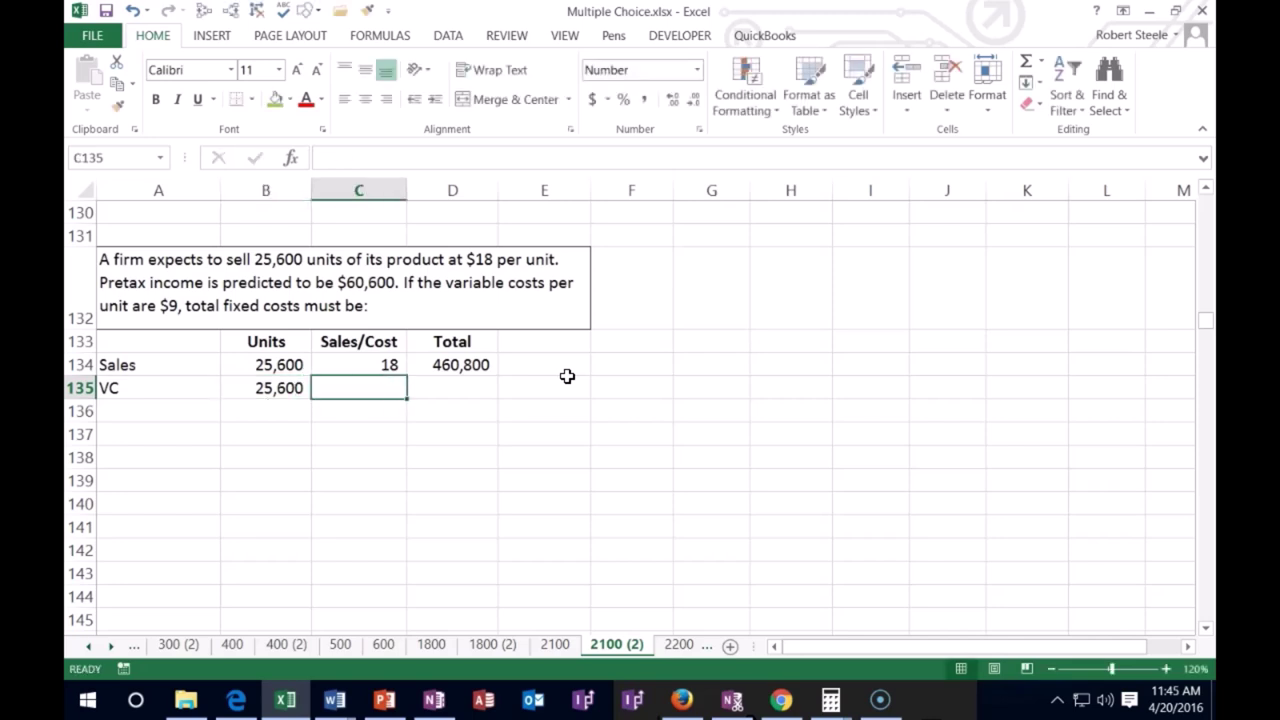
text(9)
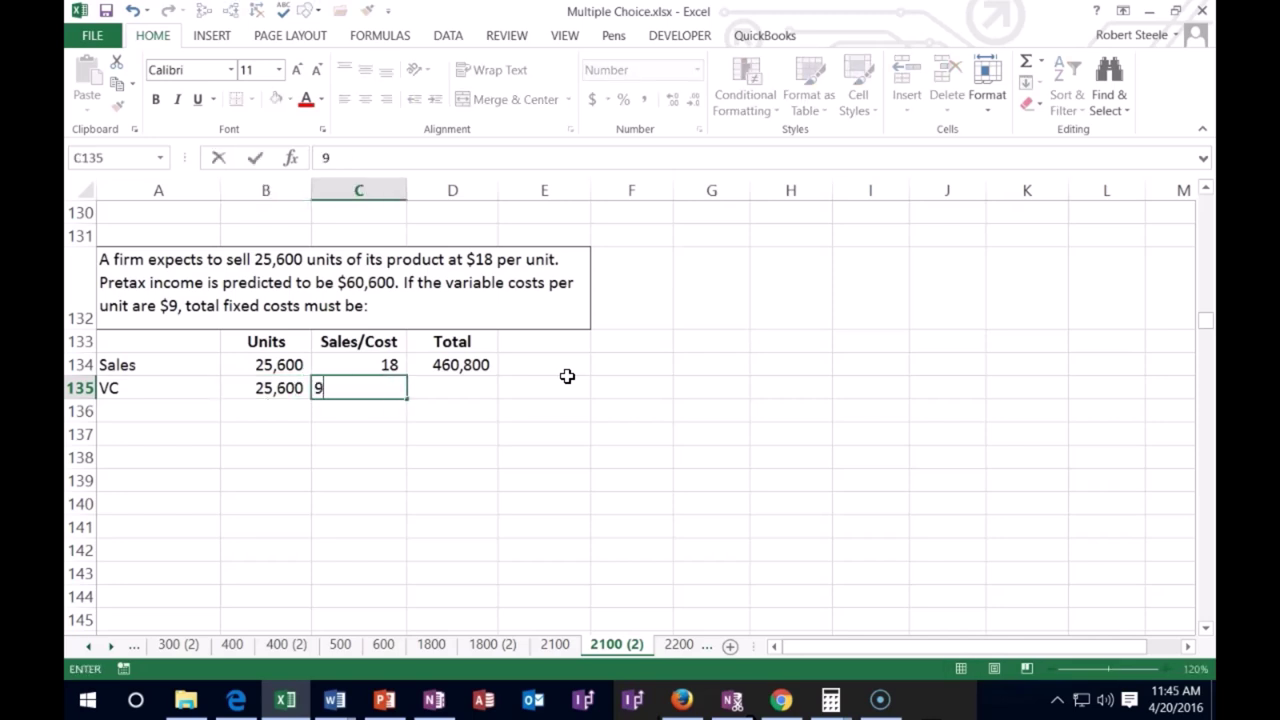
key(Tab)
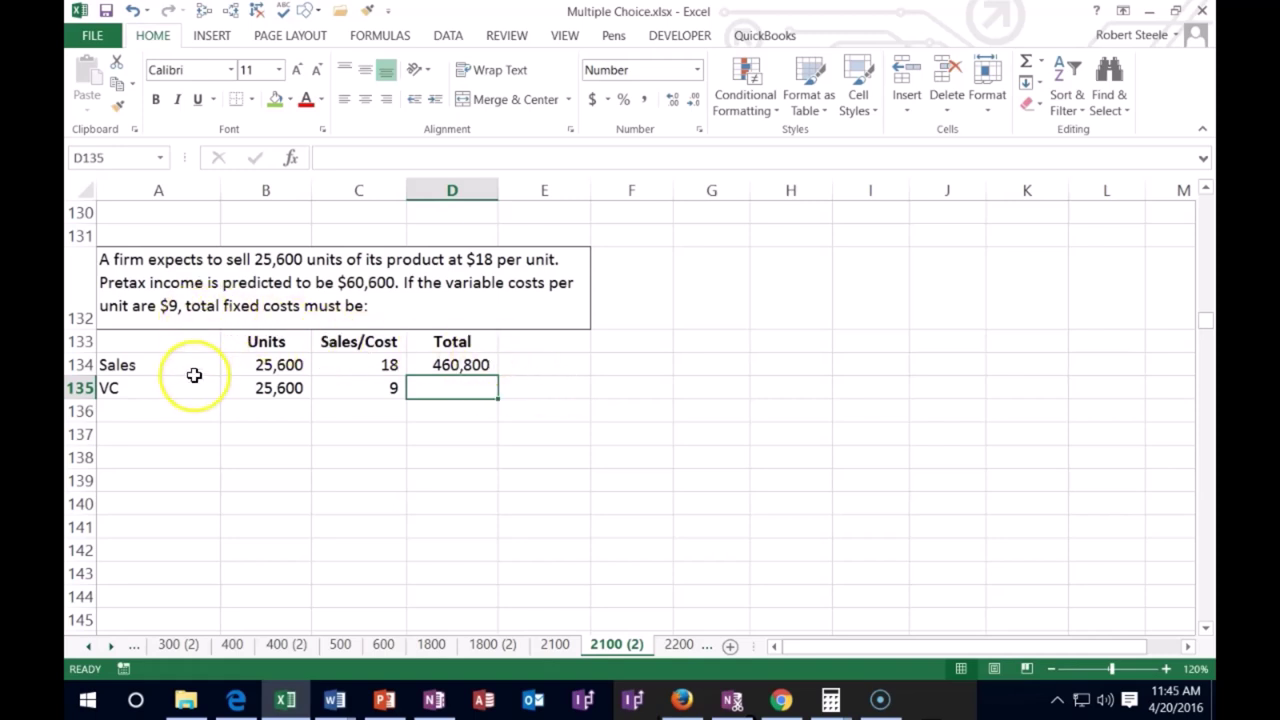
Step: Calculate total variable costs in D135 by multiplying the VC row's units in B135 by its unit cost in C135
text(=)
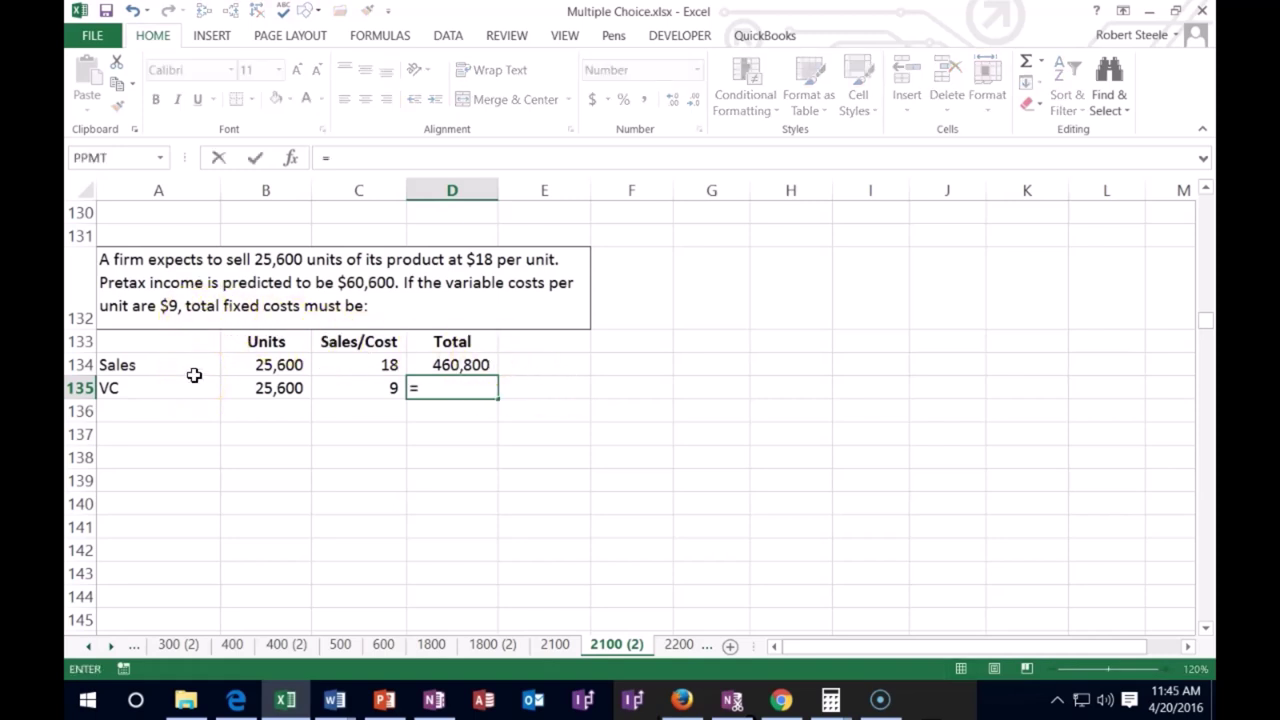
key(Left)
key(Left)
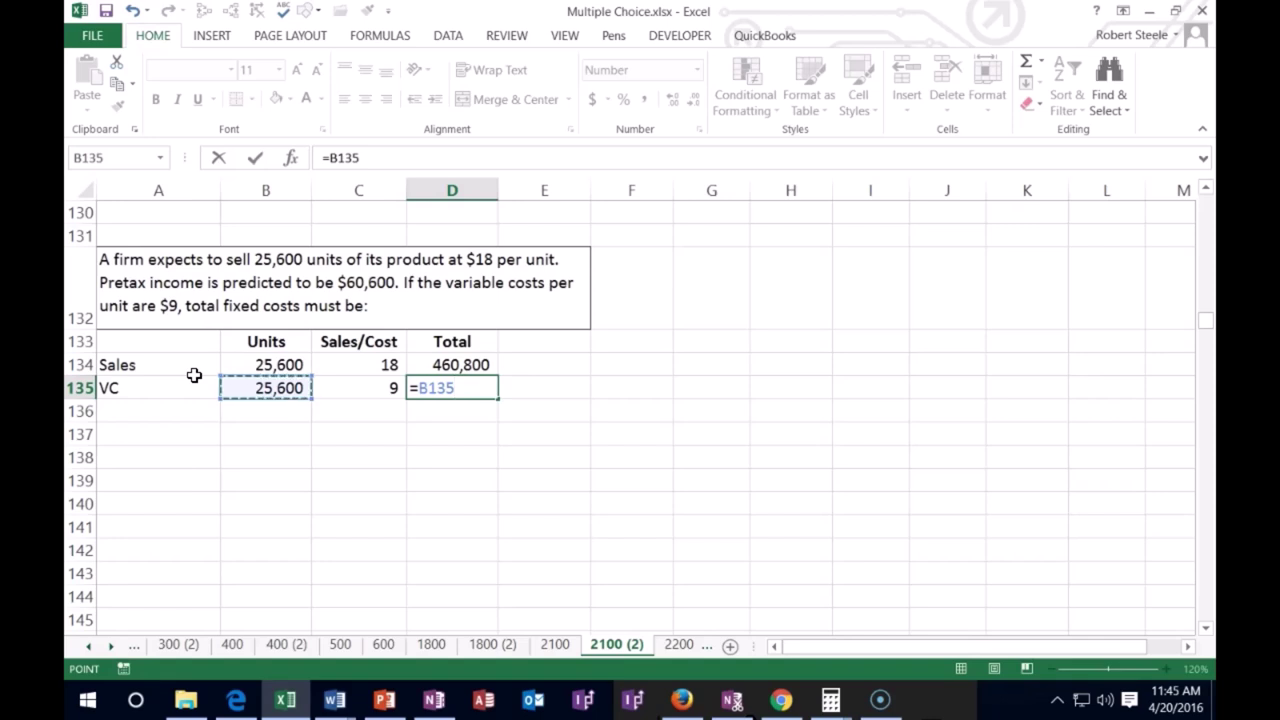
text(*)
click(374, 399)
key(ctrl+Return)
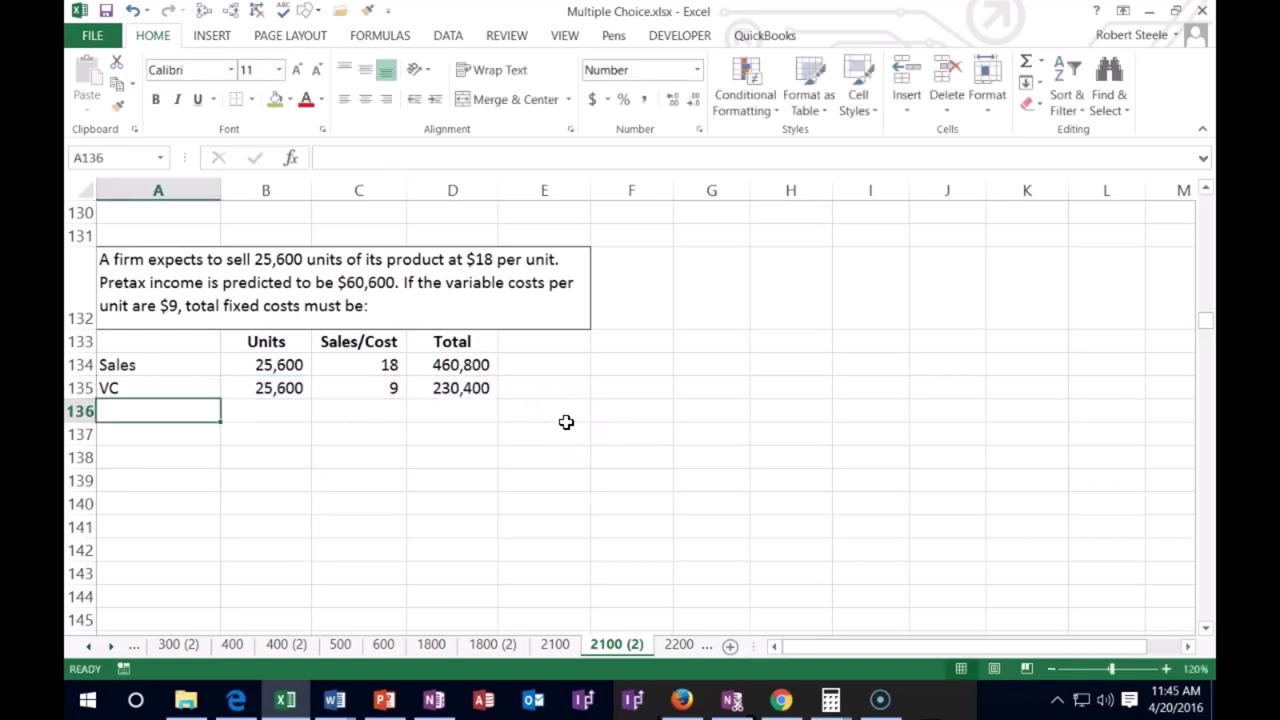
Step: Add a "CM" row in row 136 and calculate its total in D136 with the formula =D134-D135
text(CM)
key(Tab)
key(Tab)
key(Tab)
text(=)
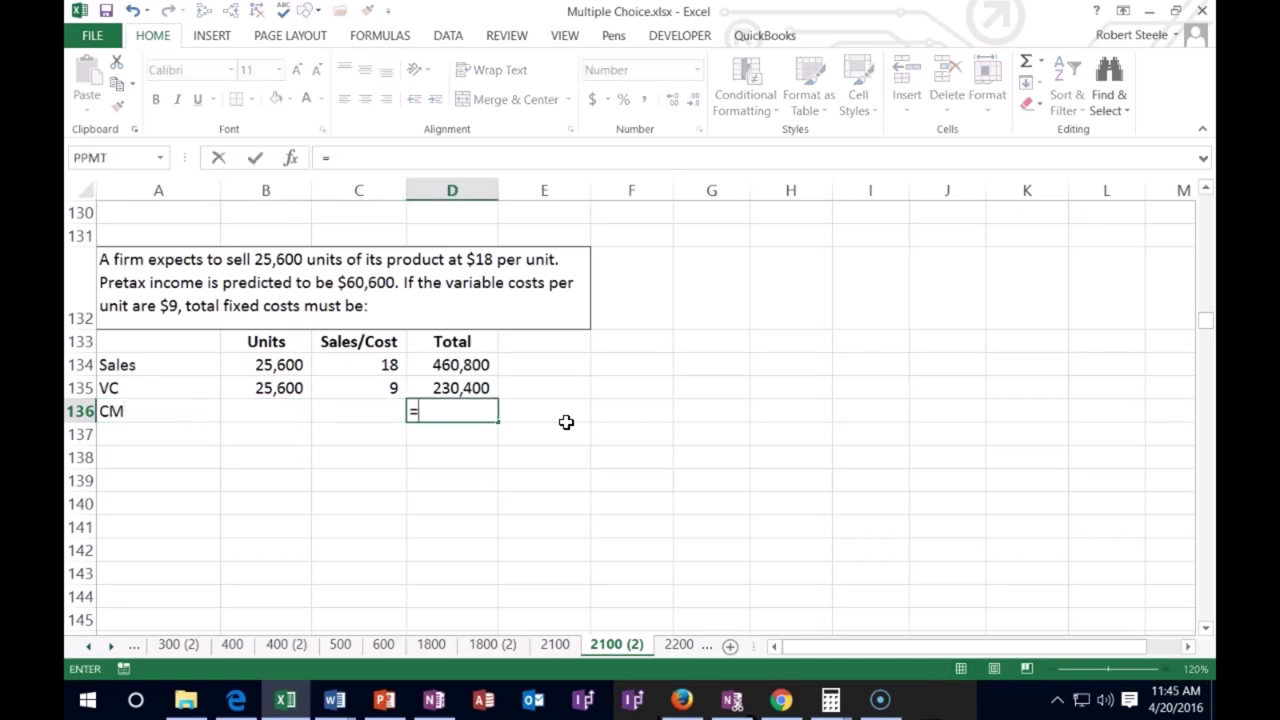
click(474, 366)
text(-)
click(466, 386)
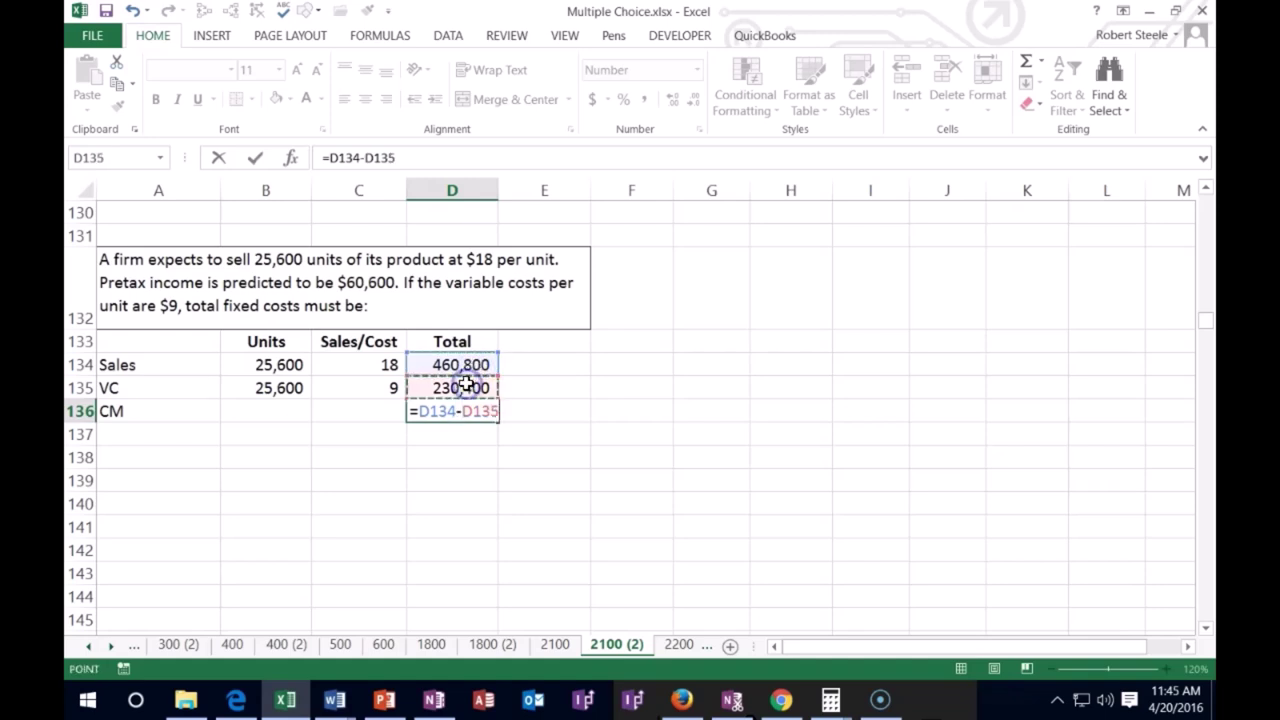
key(Return)
Step: Add a bottom border to the VC total in D135
click(466, 386)
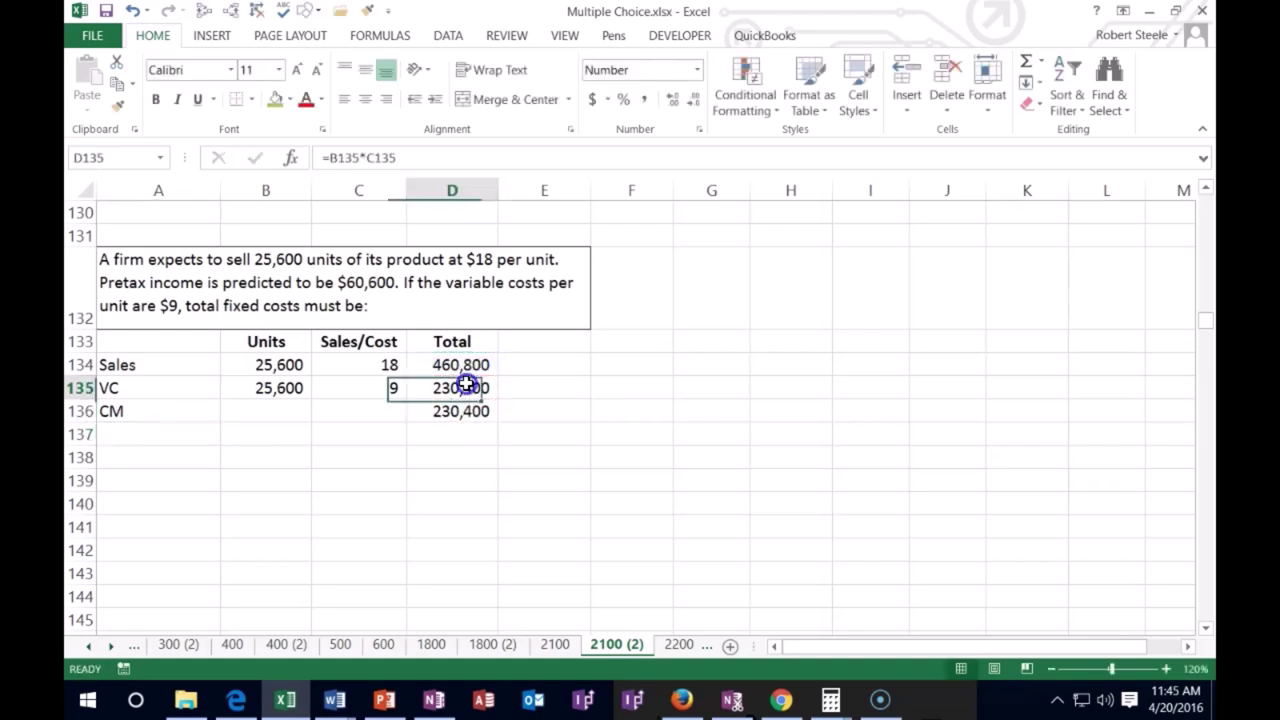
click(240, 98)
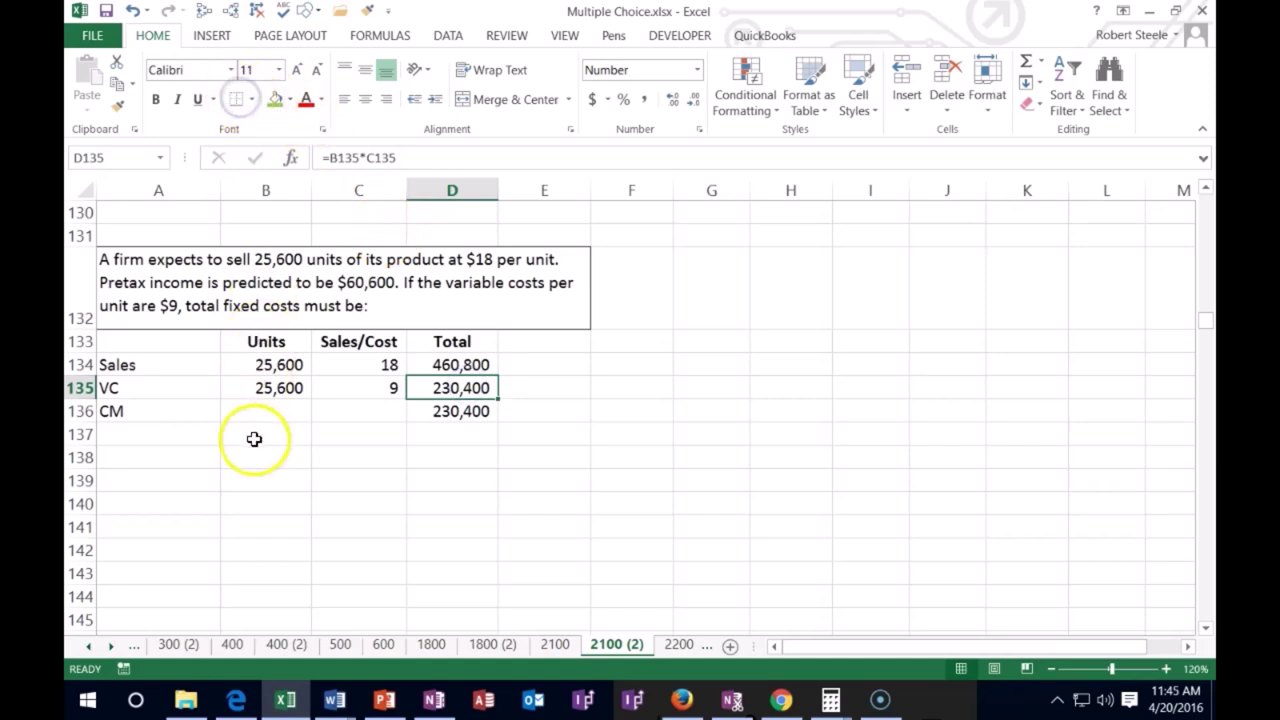
click(254, 437)
Step: Label row 137 "FC" and give its empty total cell D137 a green fill and a bottom border
click(143, 434)
text(FC)
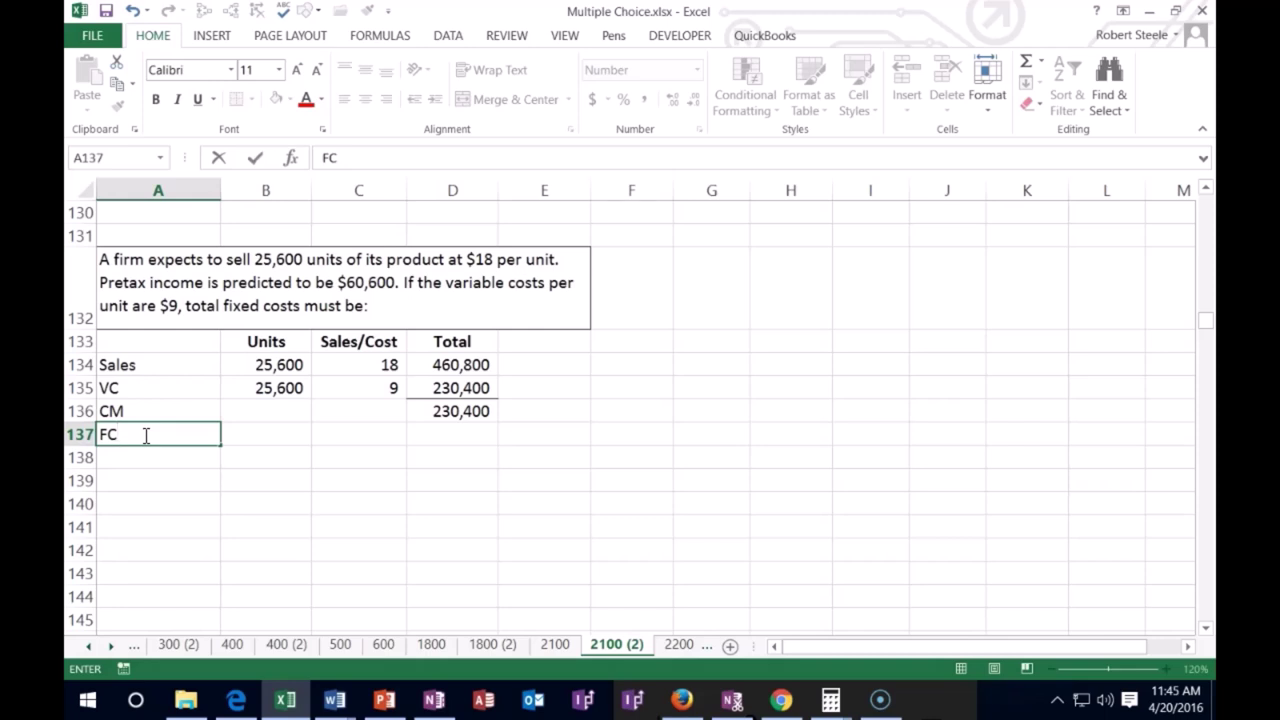
key(Tab)
key(Tab)
key(Tab)
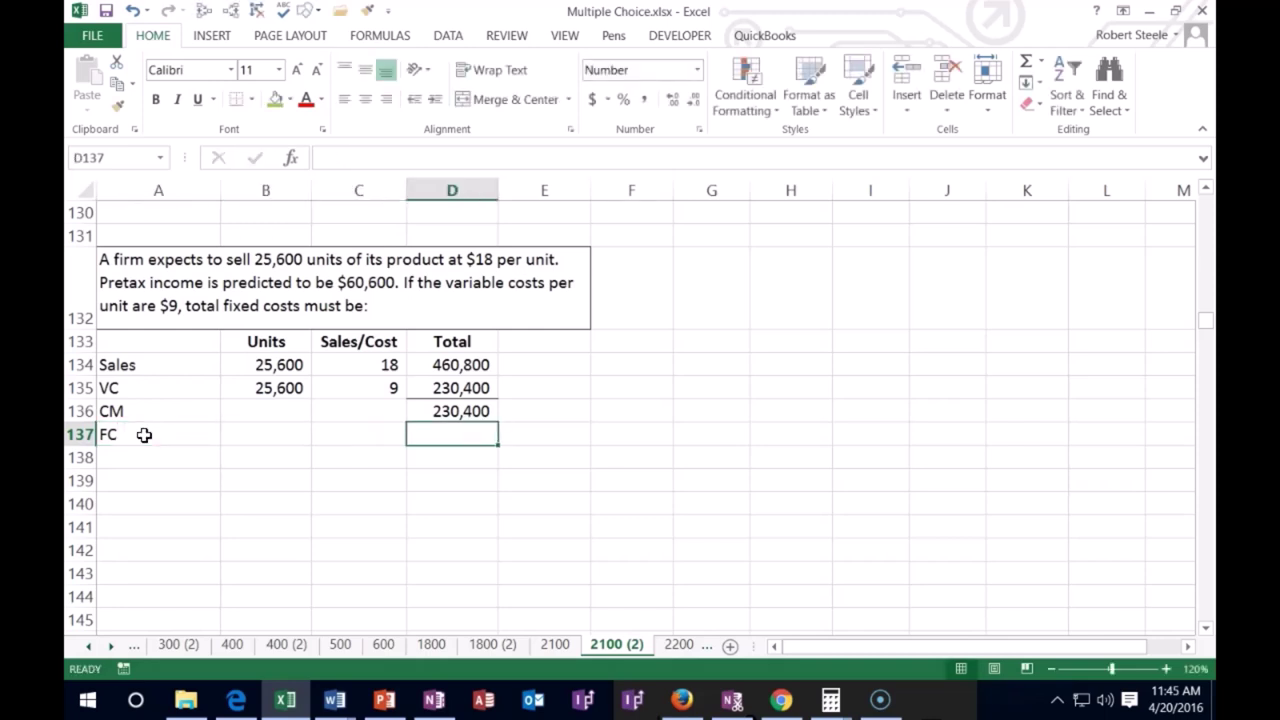
click(275, 101)
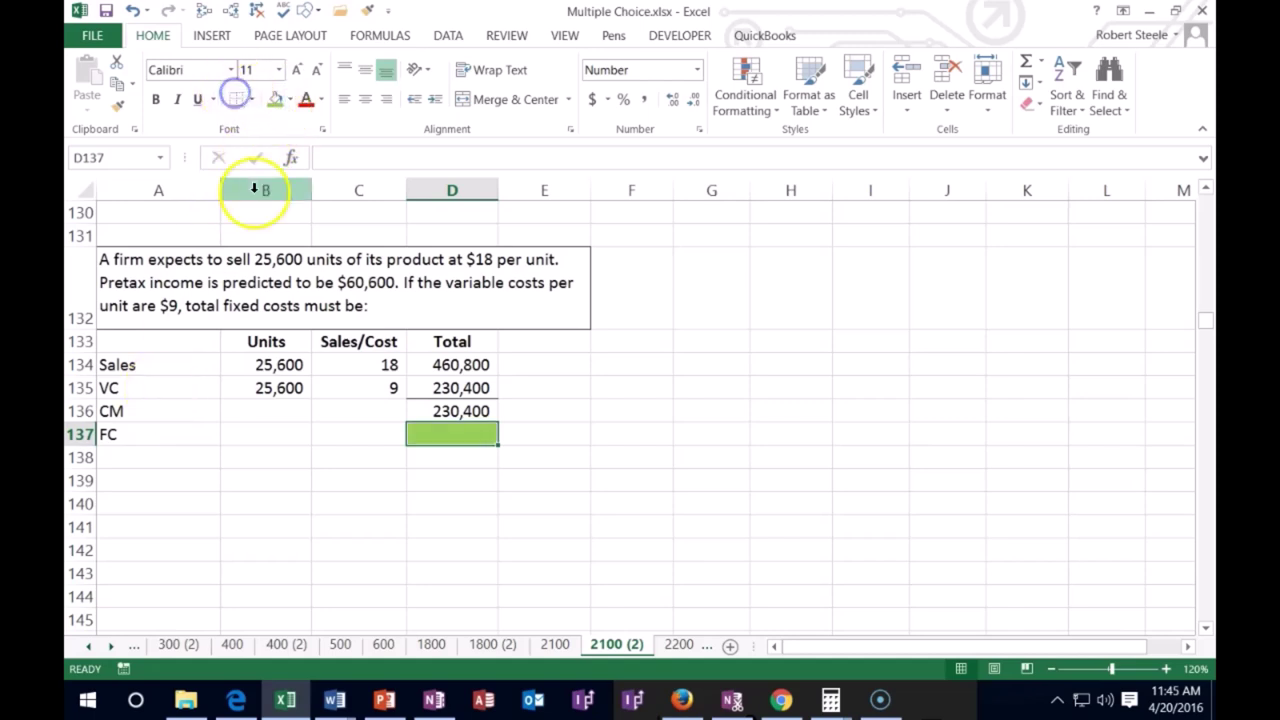
key(Return)
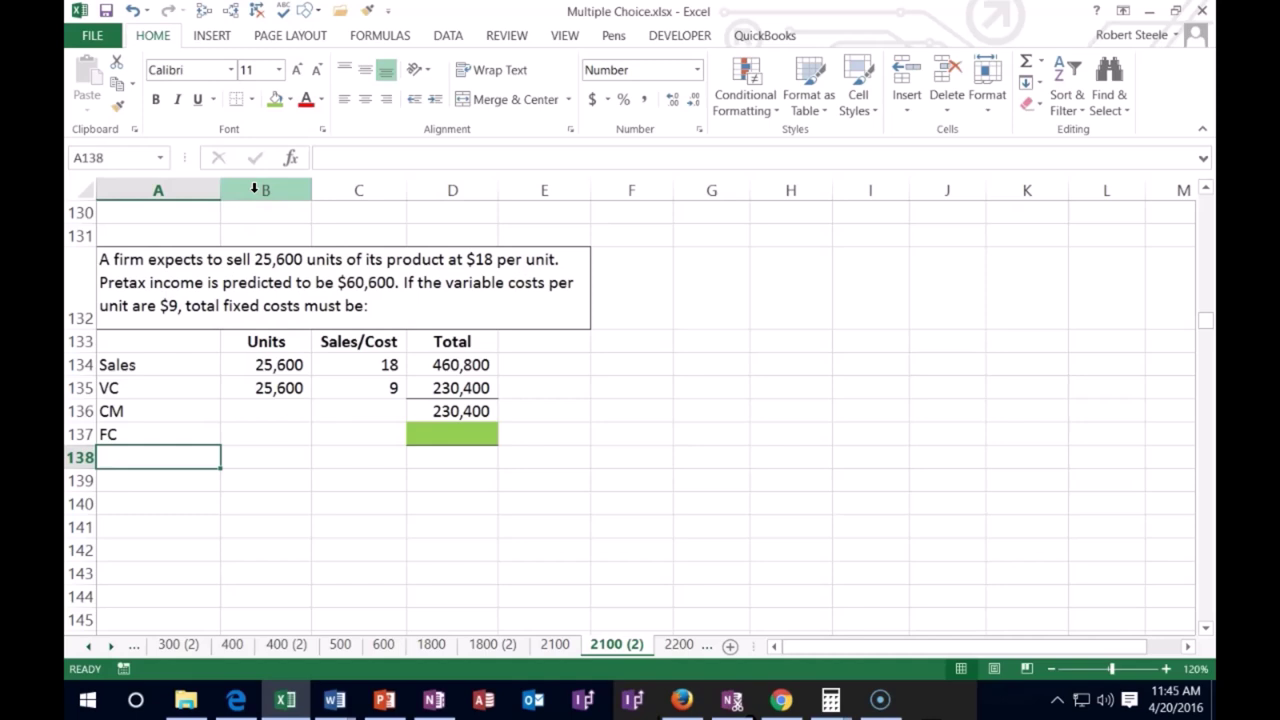
Step: Label row 138 "Income" below the FC row and go to its Total column
text(Incom)
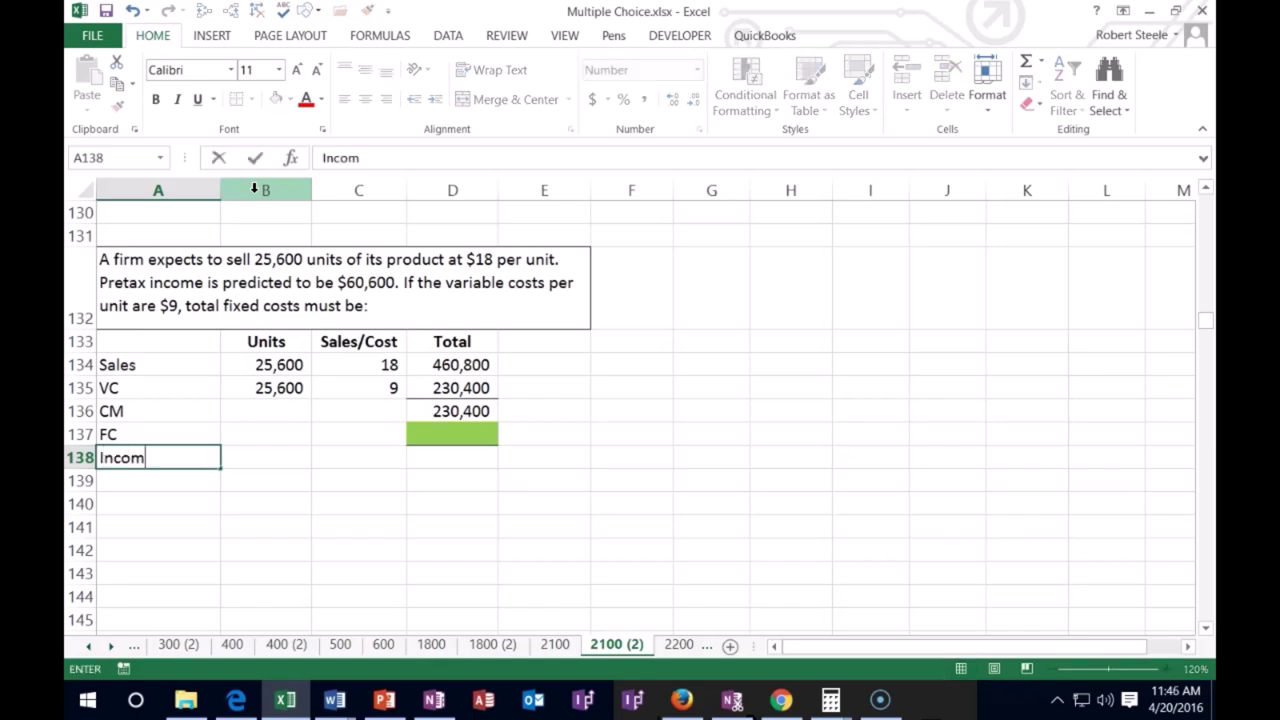
key(BackSpace)
key(BackSpace)
text(ome)
key(Tab)
key(Tab)
key(Tab)
Step: Try calculating income in D138 by subtracting the FC total in D137 from the CM total in D136
text(=)
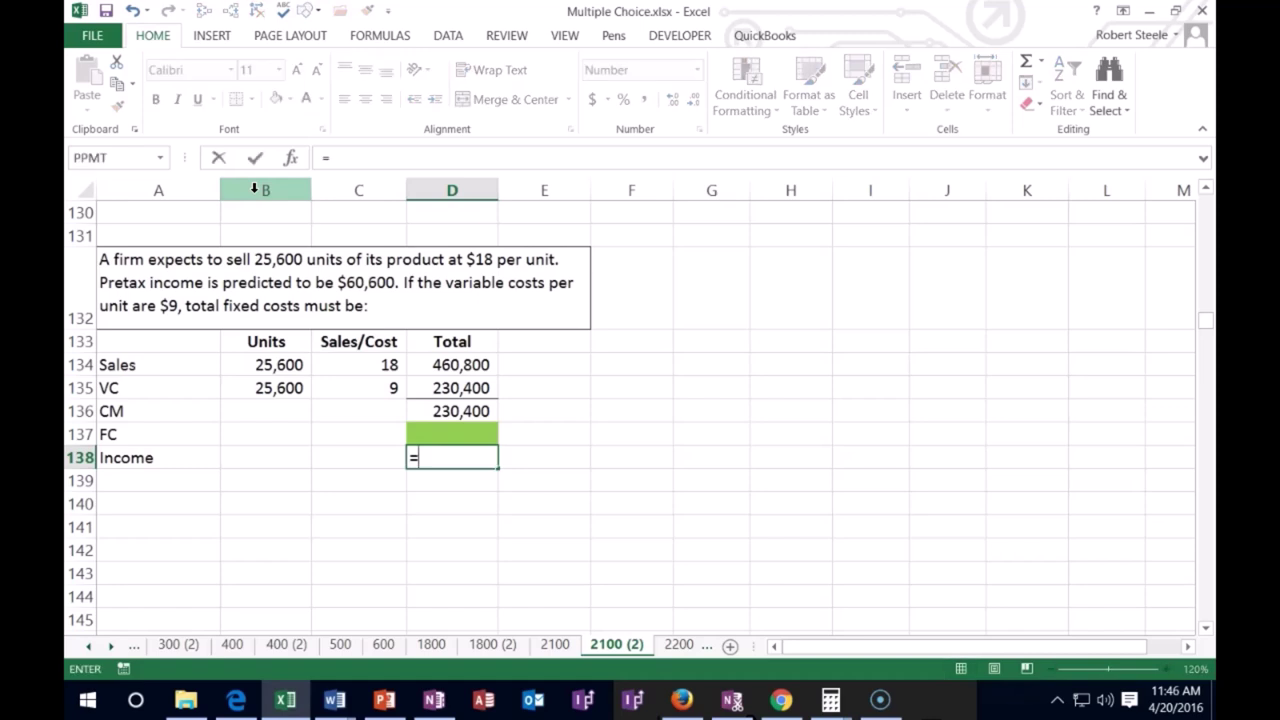
click(428, 413)
text(-)
key(Up)
key(Return)
key(Up)
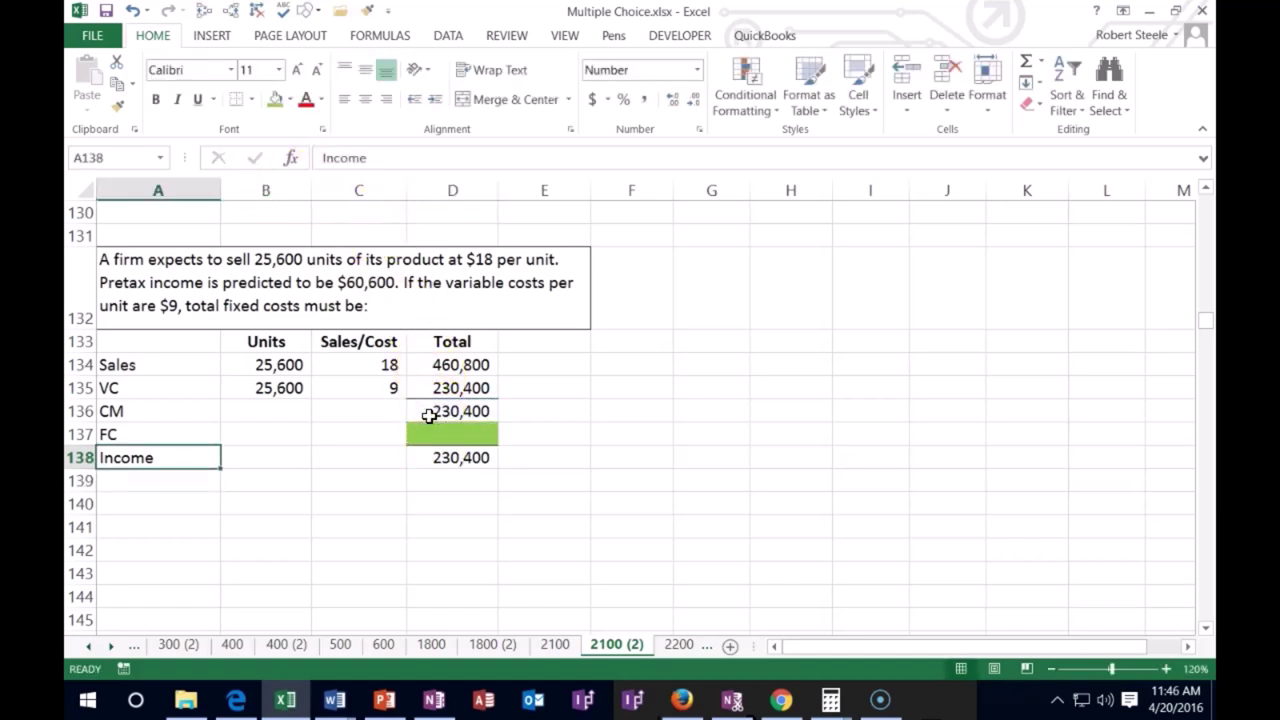
key(Right)
key(Right)
key(Right)
key(Delete)
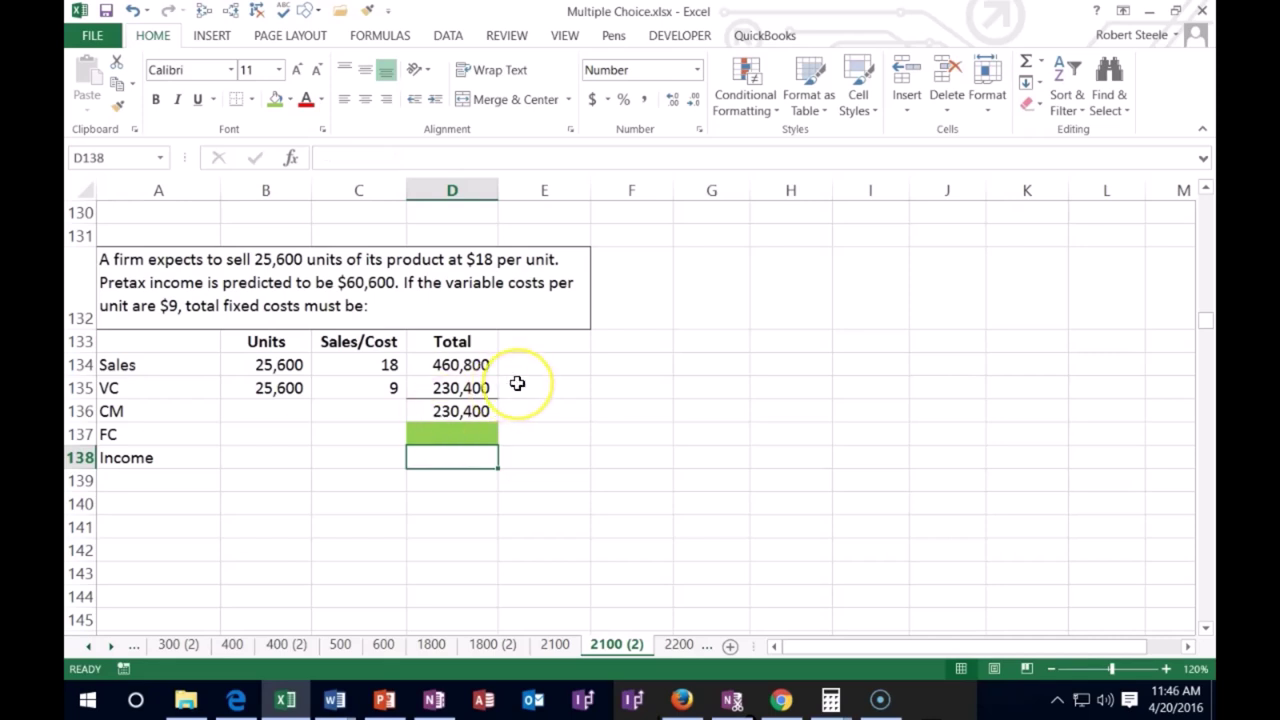
Step: Enter the predicted pretax income of 60600 as the Income total in D138
text(60,600)
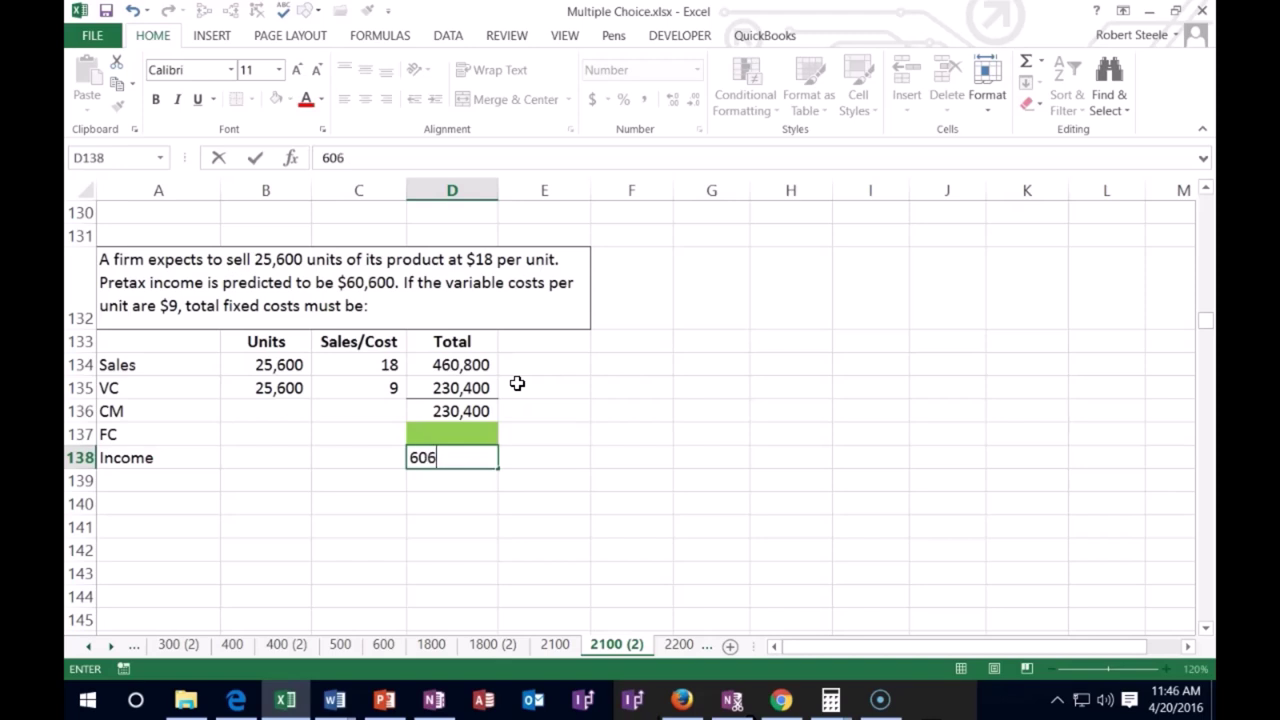
key(Return)
click(477, 411)
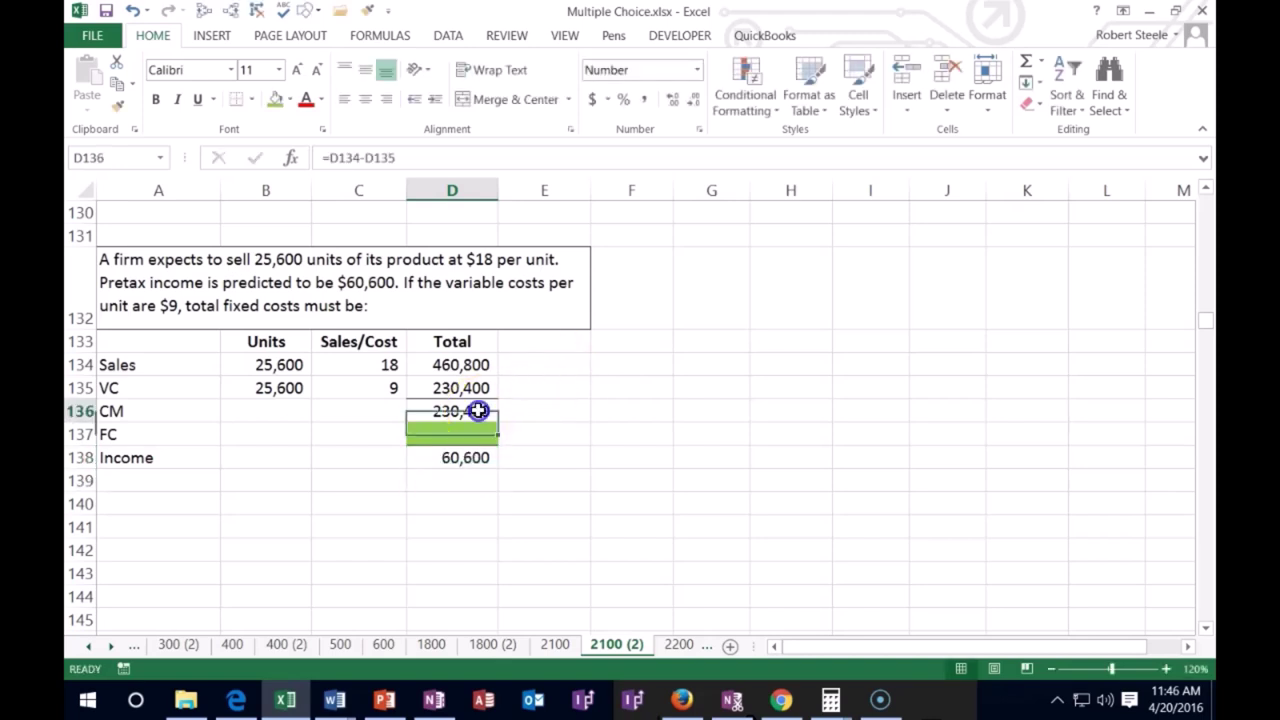
key(Down)
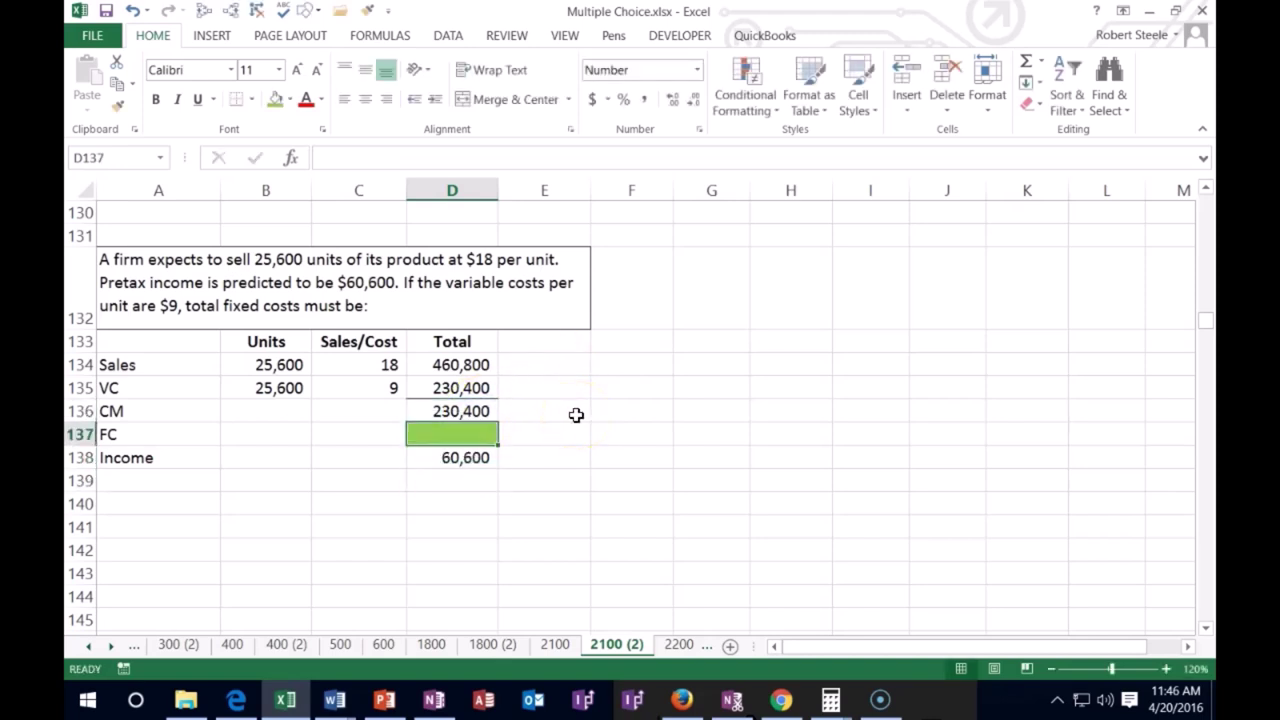
key(Down)
key(Up)
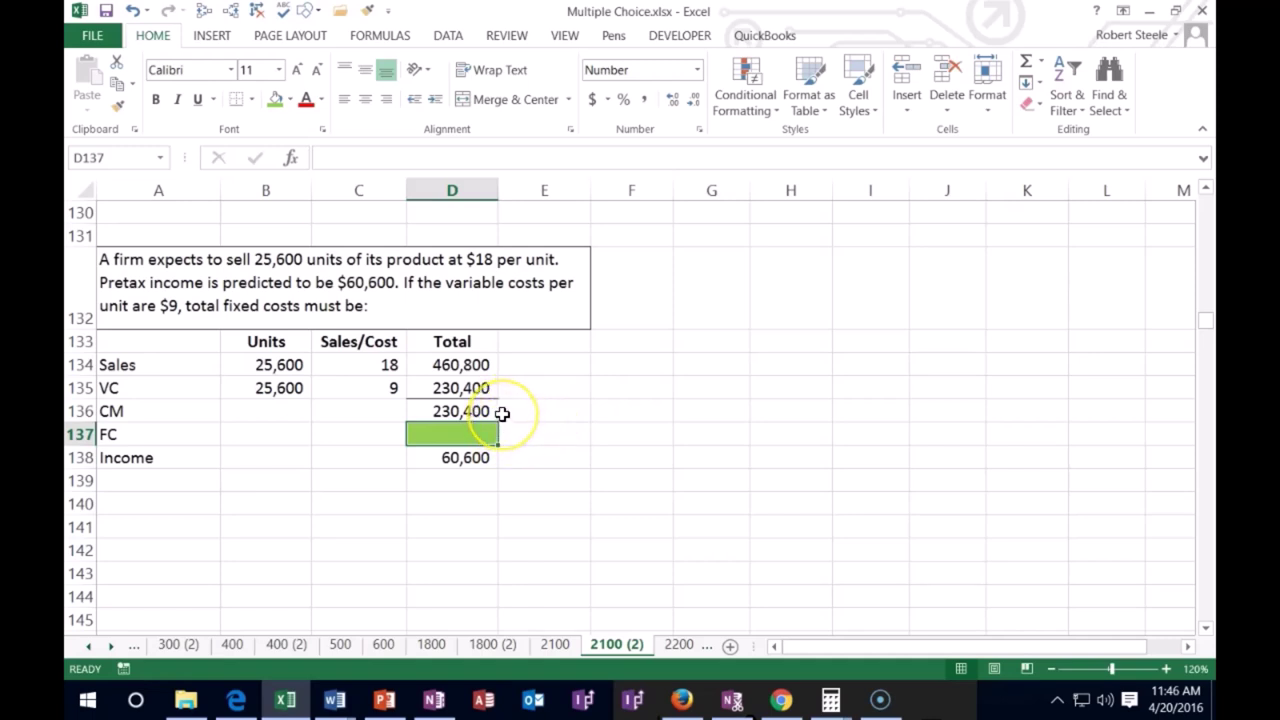
Step: Write the equation "230,400 - FC = 60,600" in F136 beside the CM row
click(612, 416)
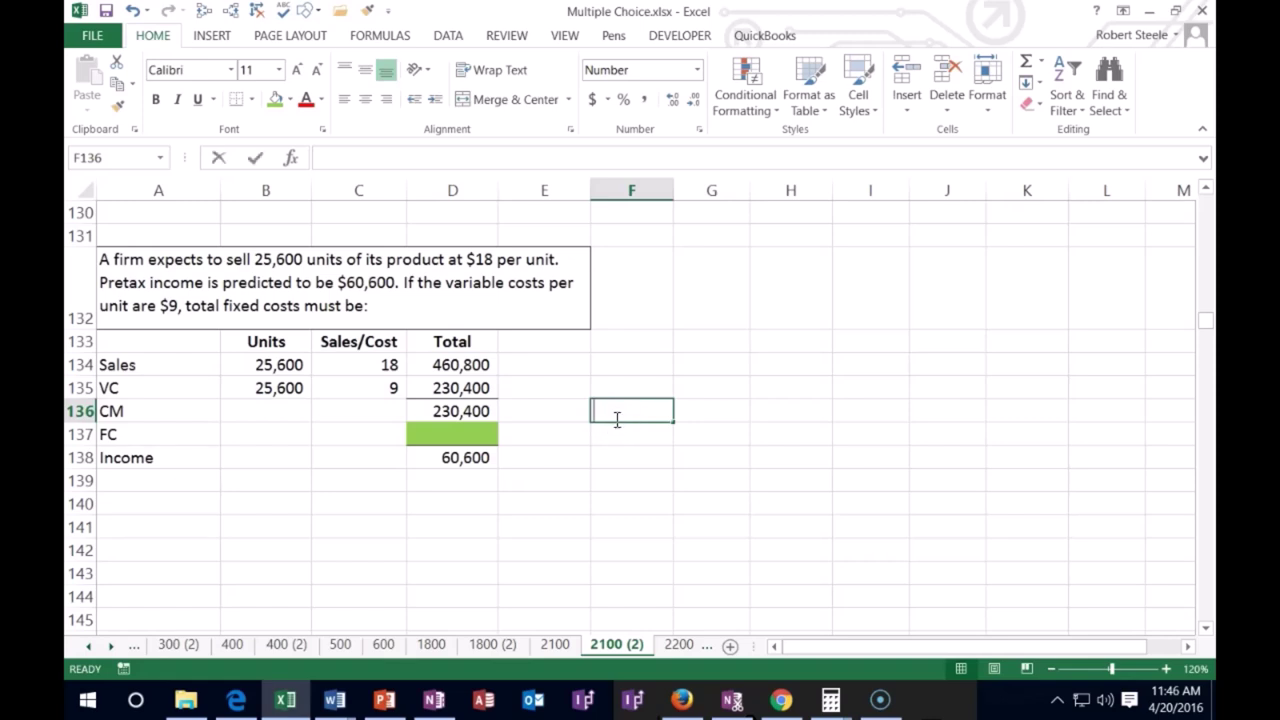
text(230,400 -)
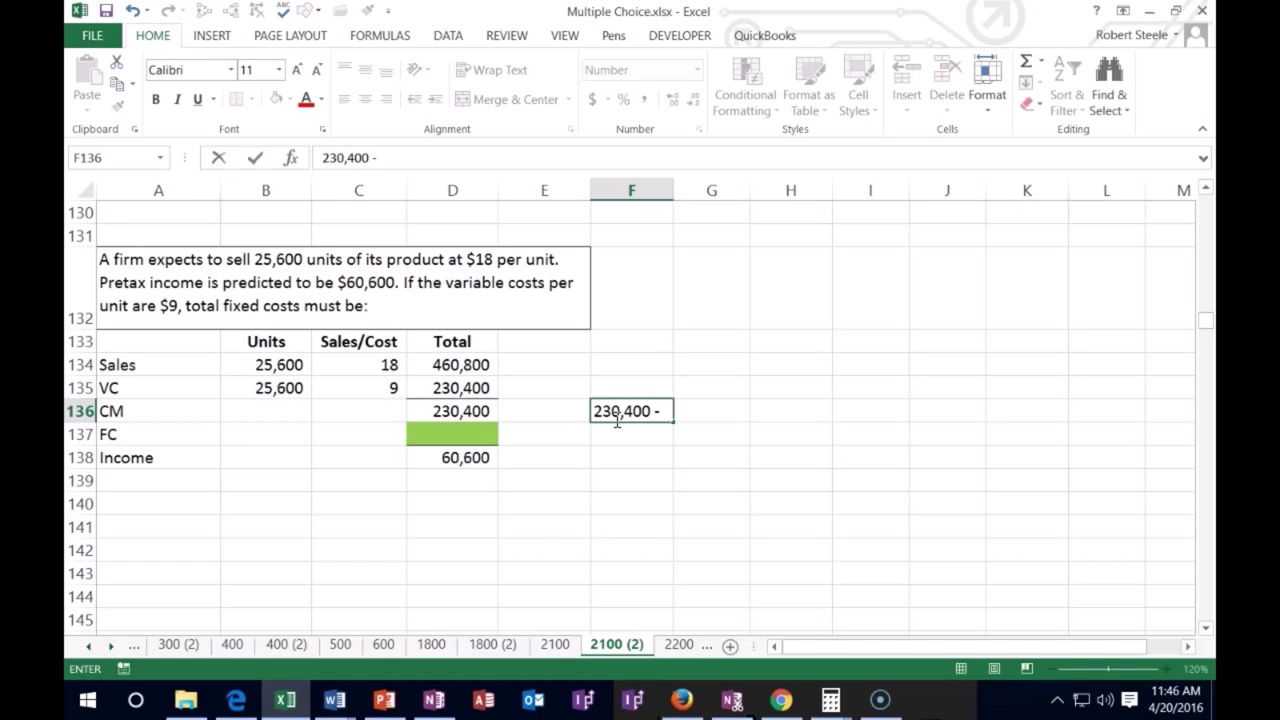
text(FC = 60,600)
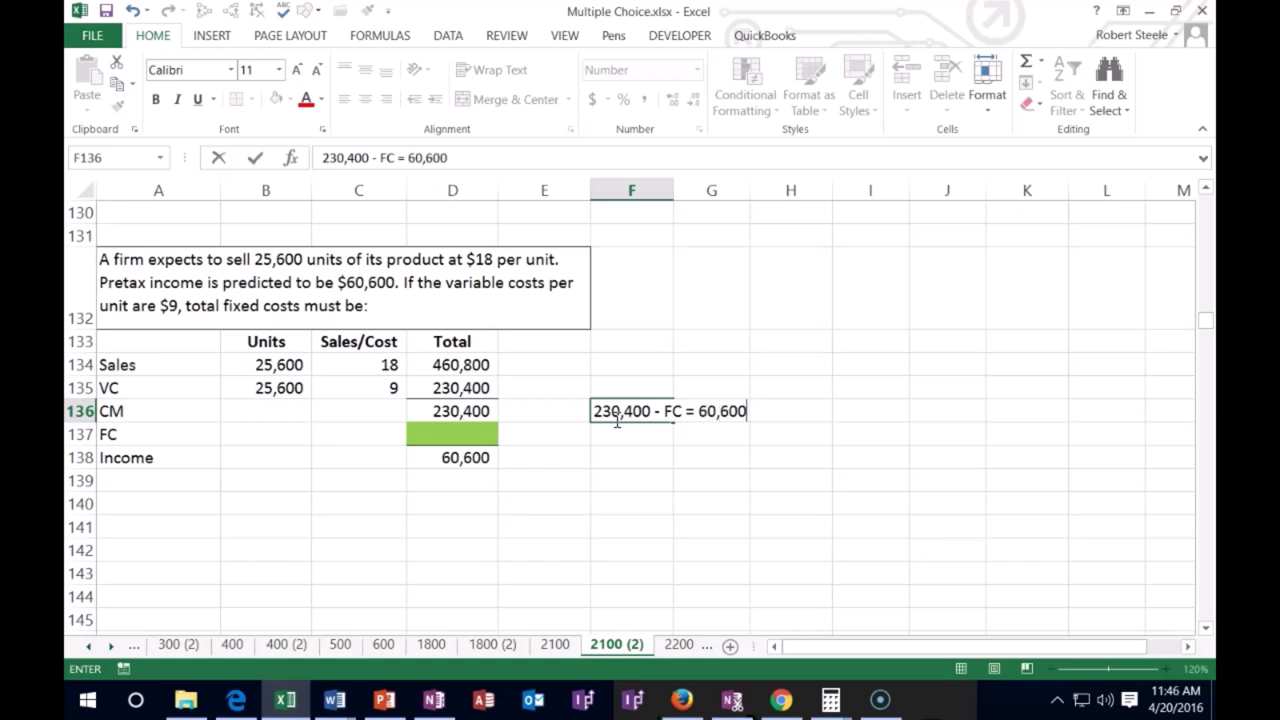
key(Return)
key(Return)
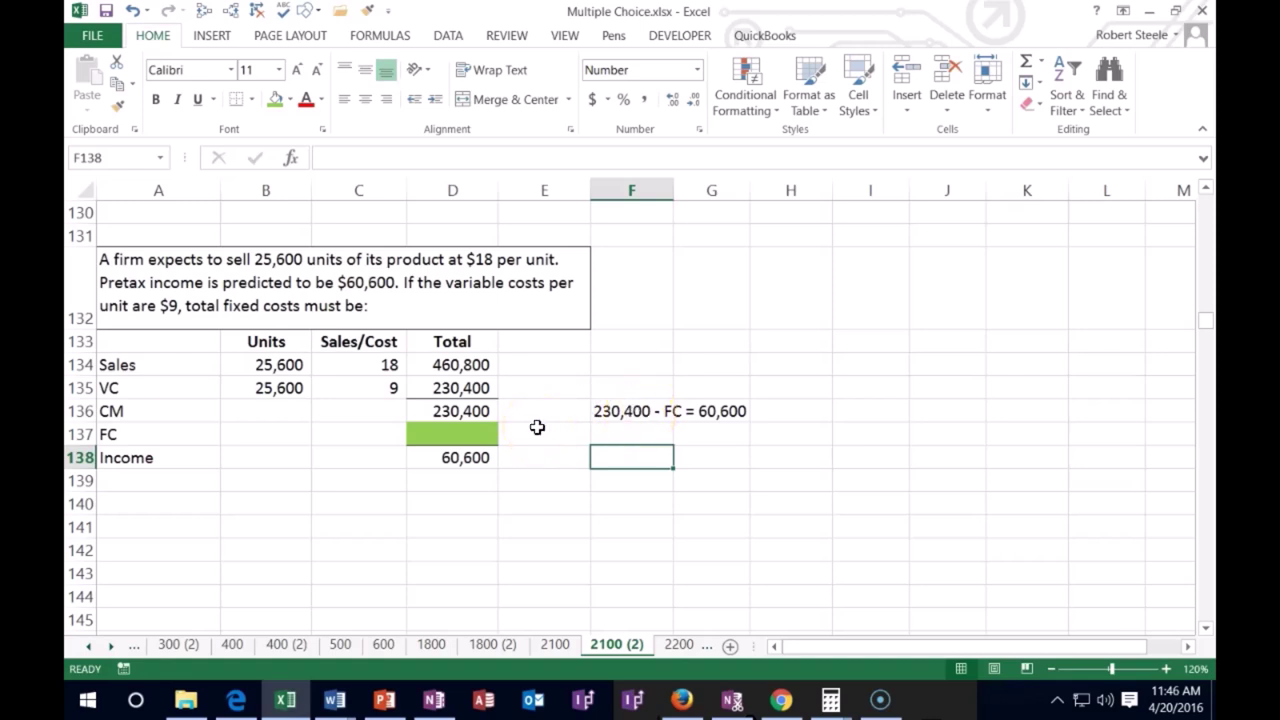
text(FC)
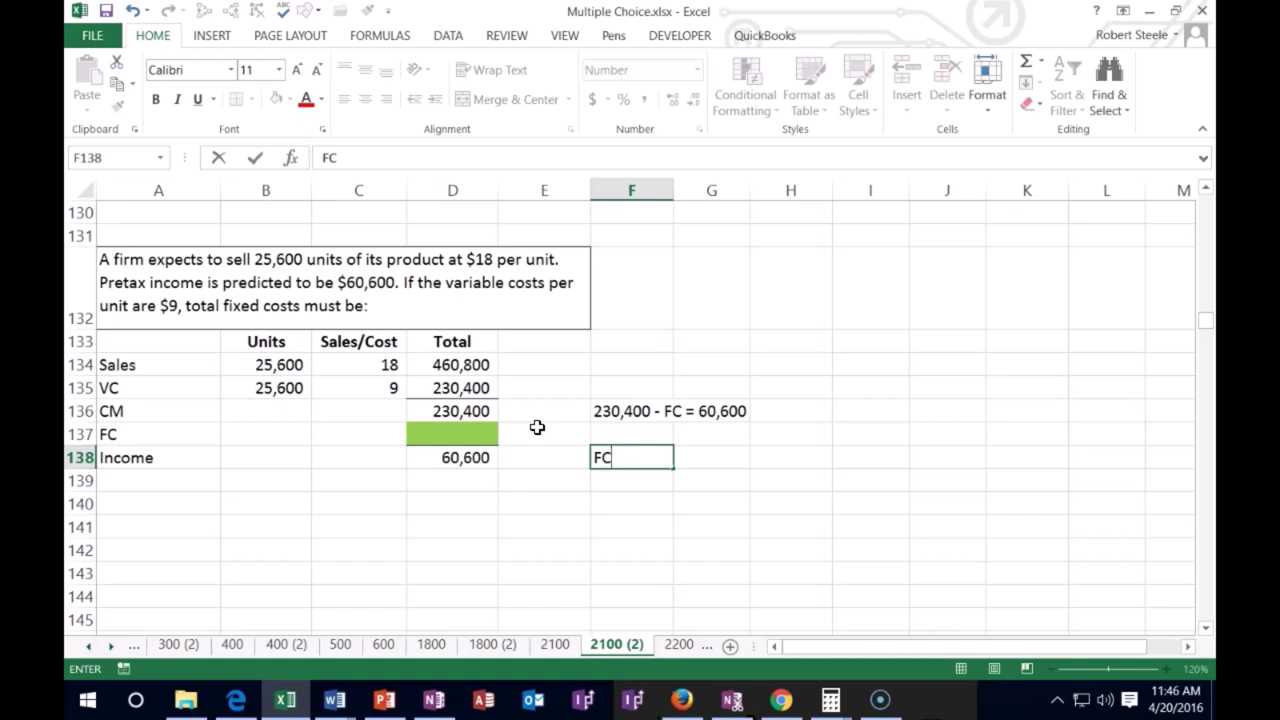
key(Tab)
text(=)
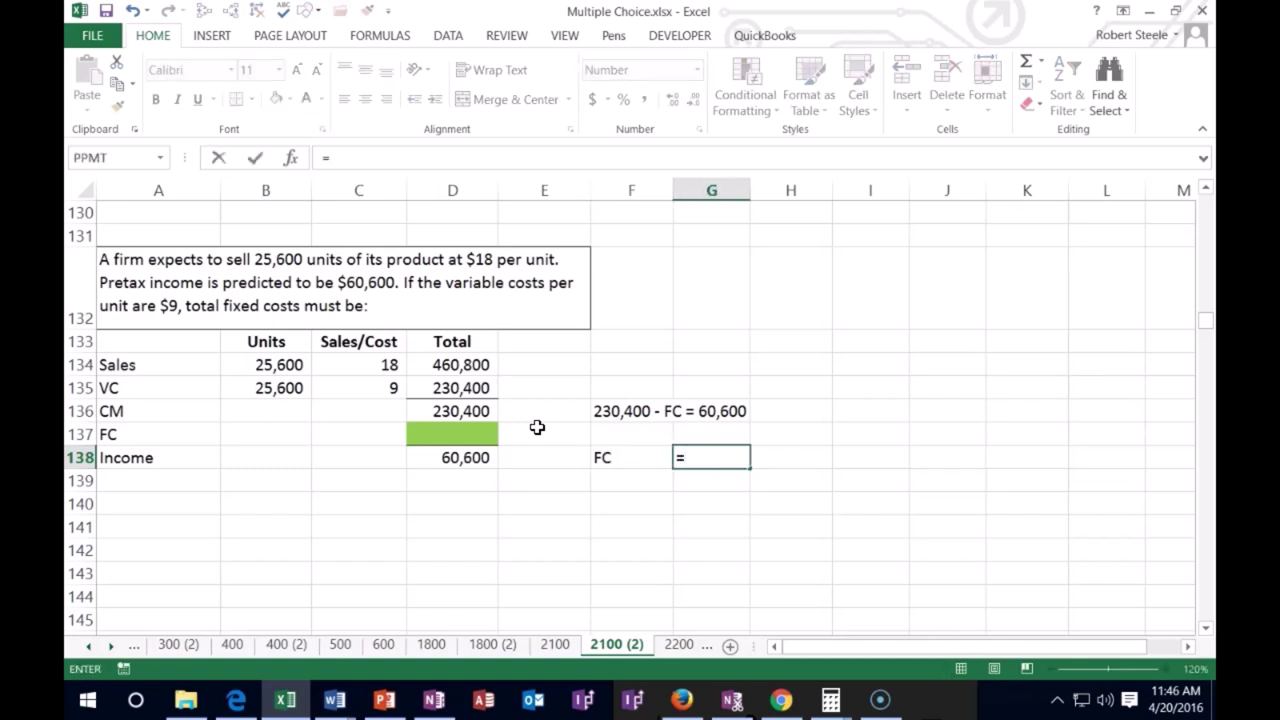
text(23)
key(BackSpace)
key(BackSpace)
key(BackSpace)
text(=-(60600)
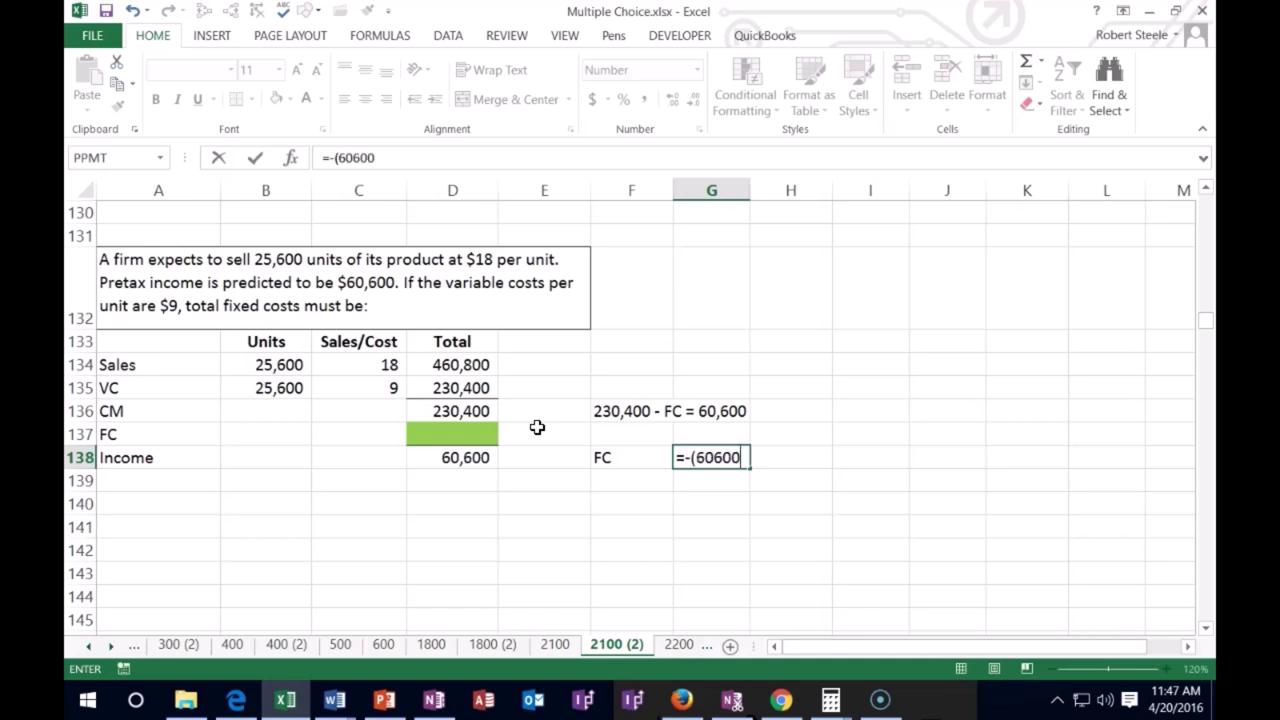
text(-230400))
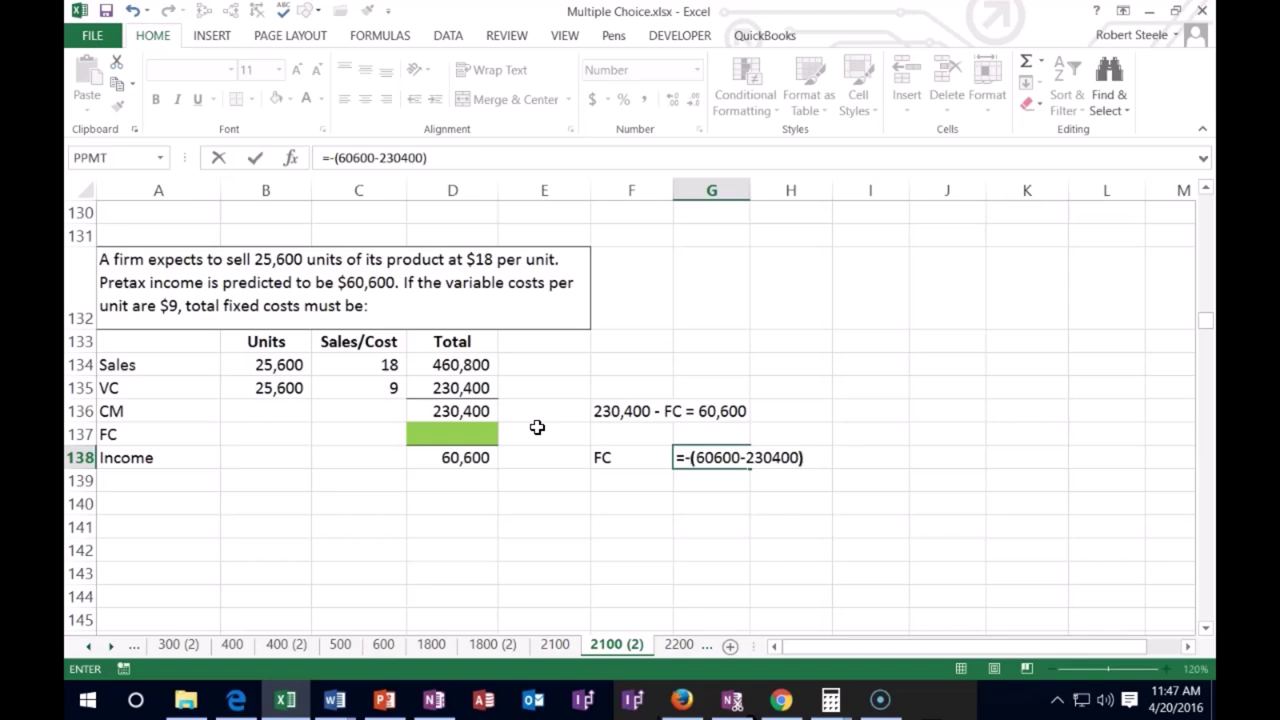
key(Return)
Step: Calculate total fixed costs in the green cell D137 with the formula =D136-D138
key(Up)
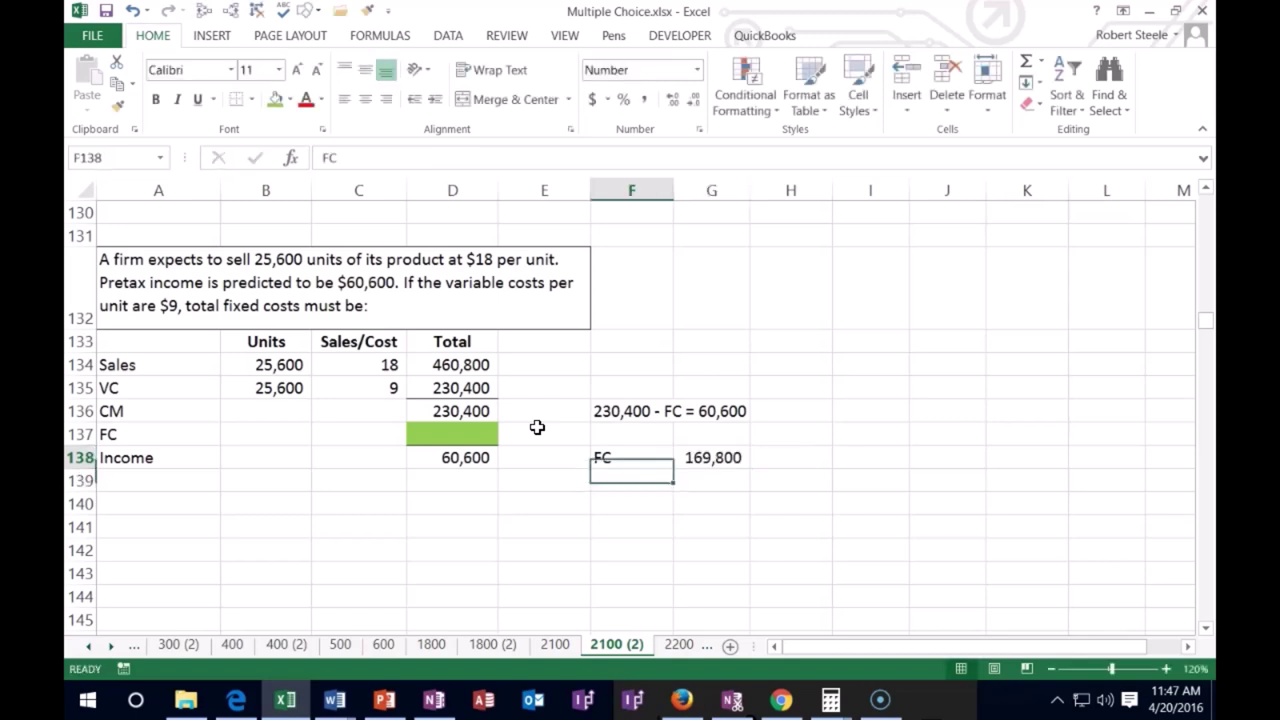
key(Up)
key(Left)
key(Left)
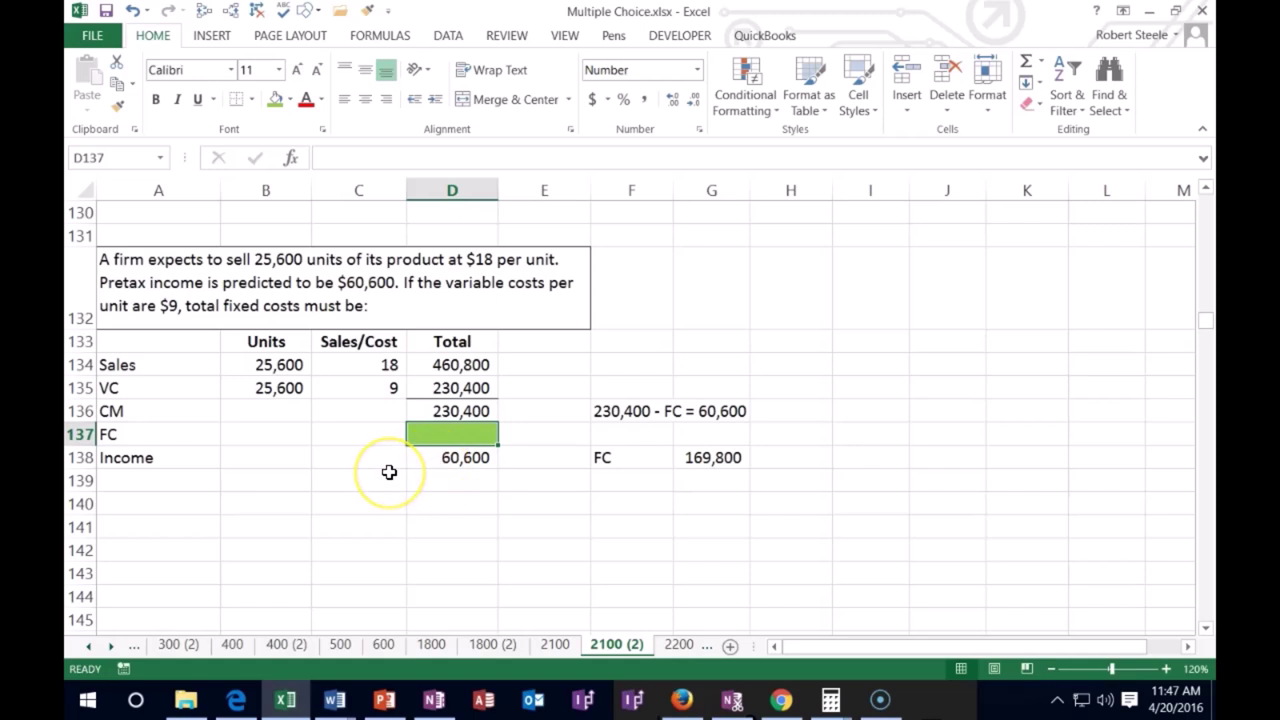
text(=)
click(443, 411)
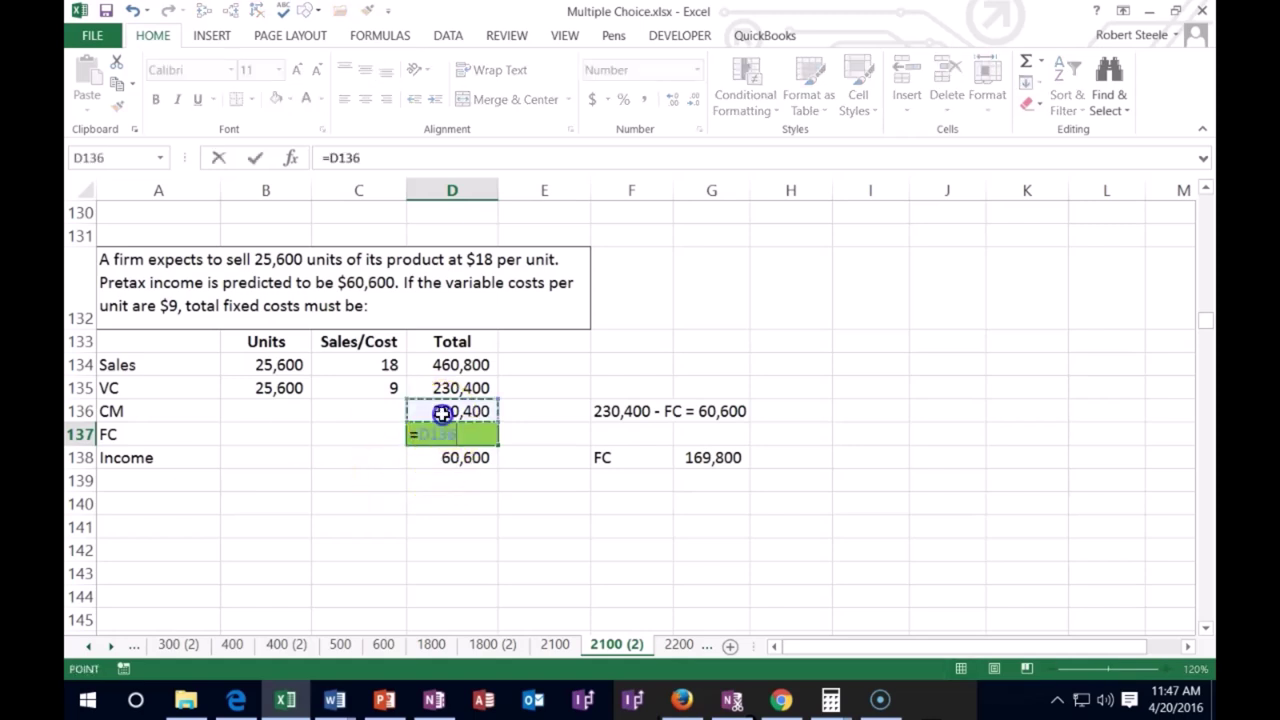
text(-)
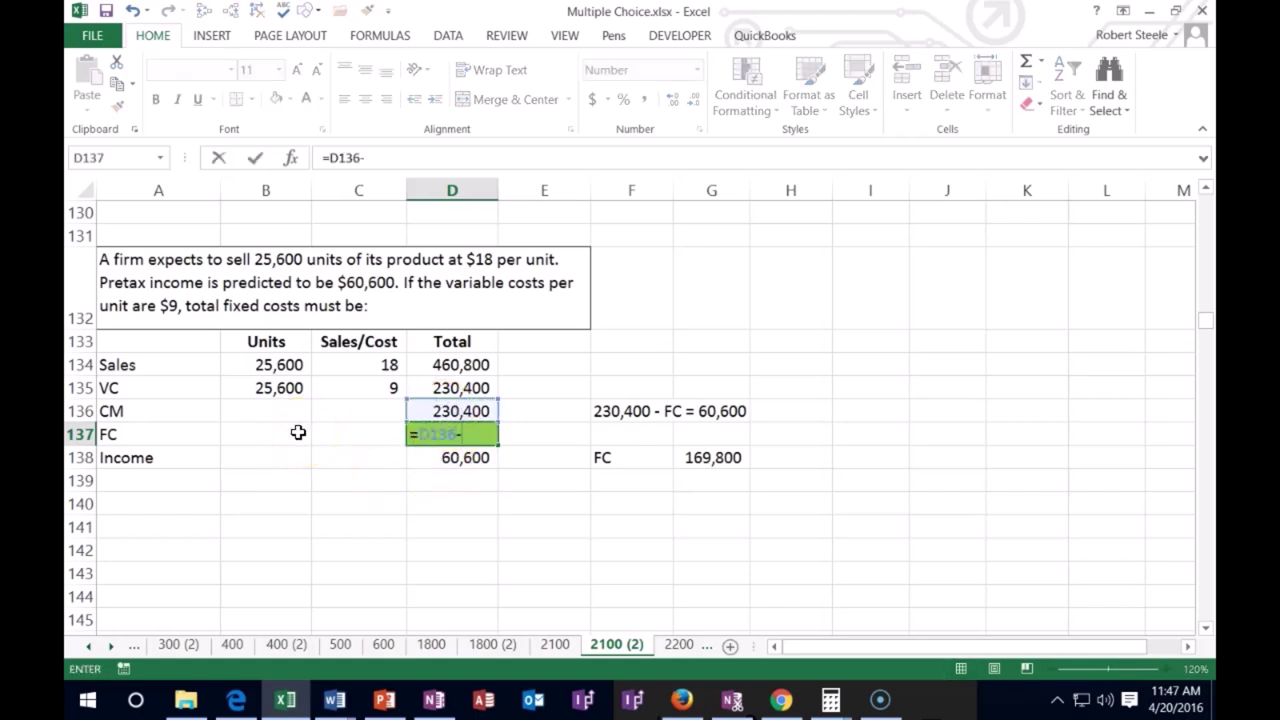
click(417, 456)
key(Return)
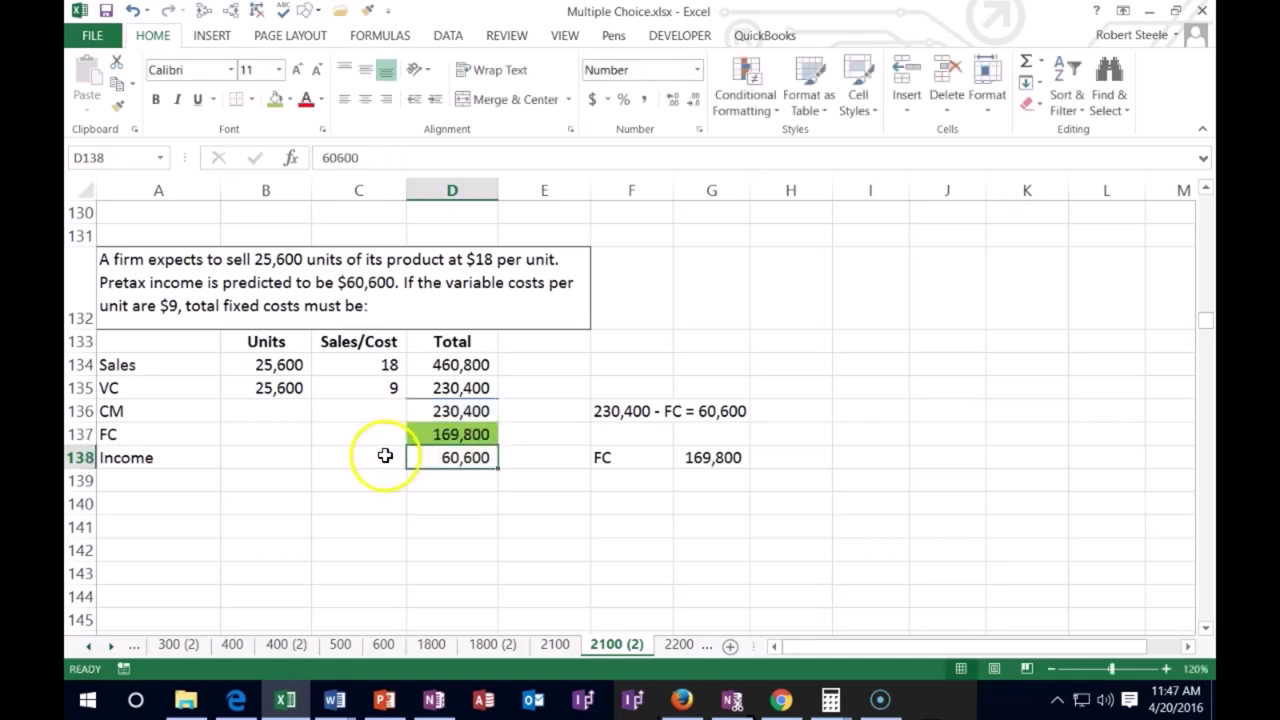
click(413, 434)
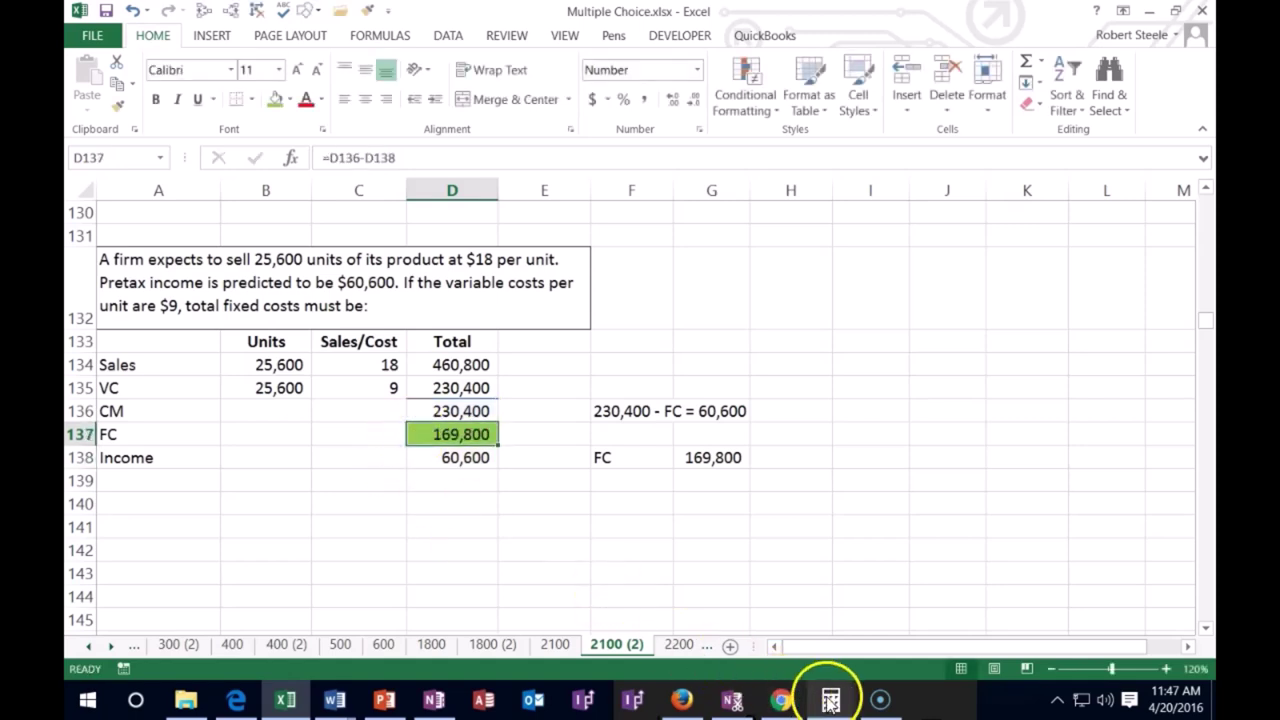
Step: Switch to Calculator and subtract 169800 from 230400 to check the income figure
mouse_move(830, 695)
click(777, 549)
click(927, 362)
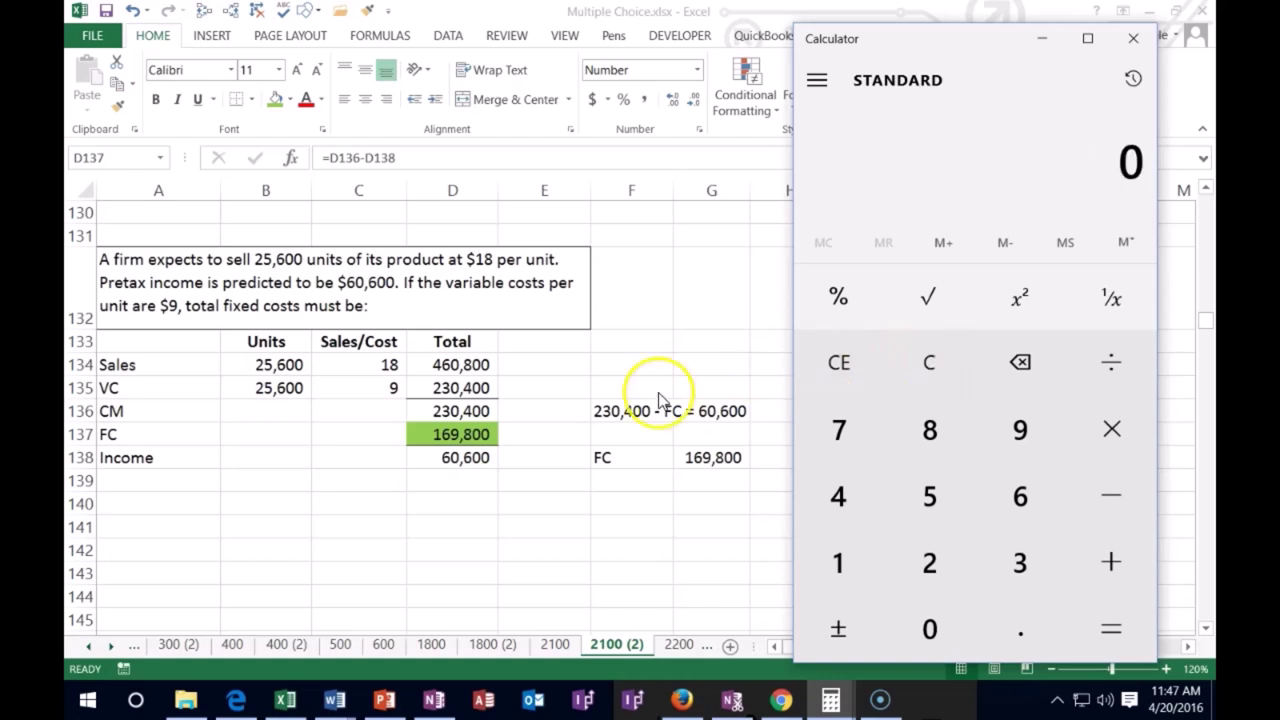
text(23)
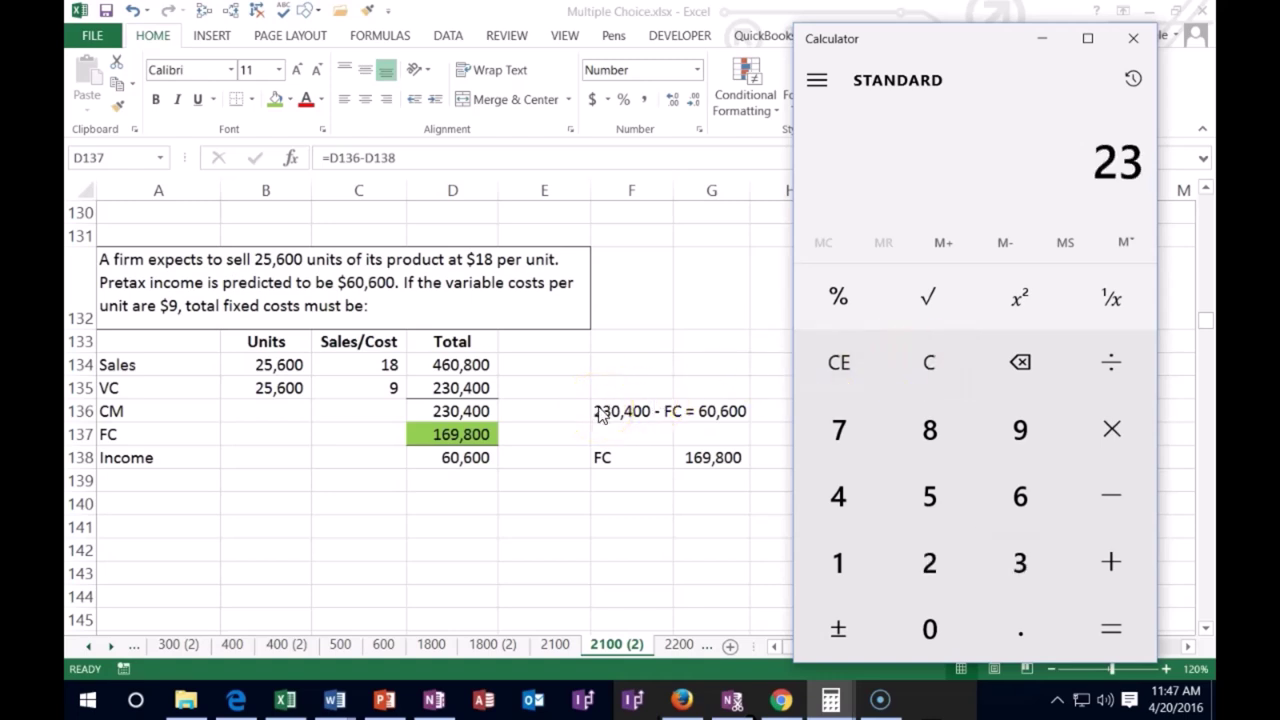
text(0)
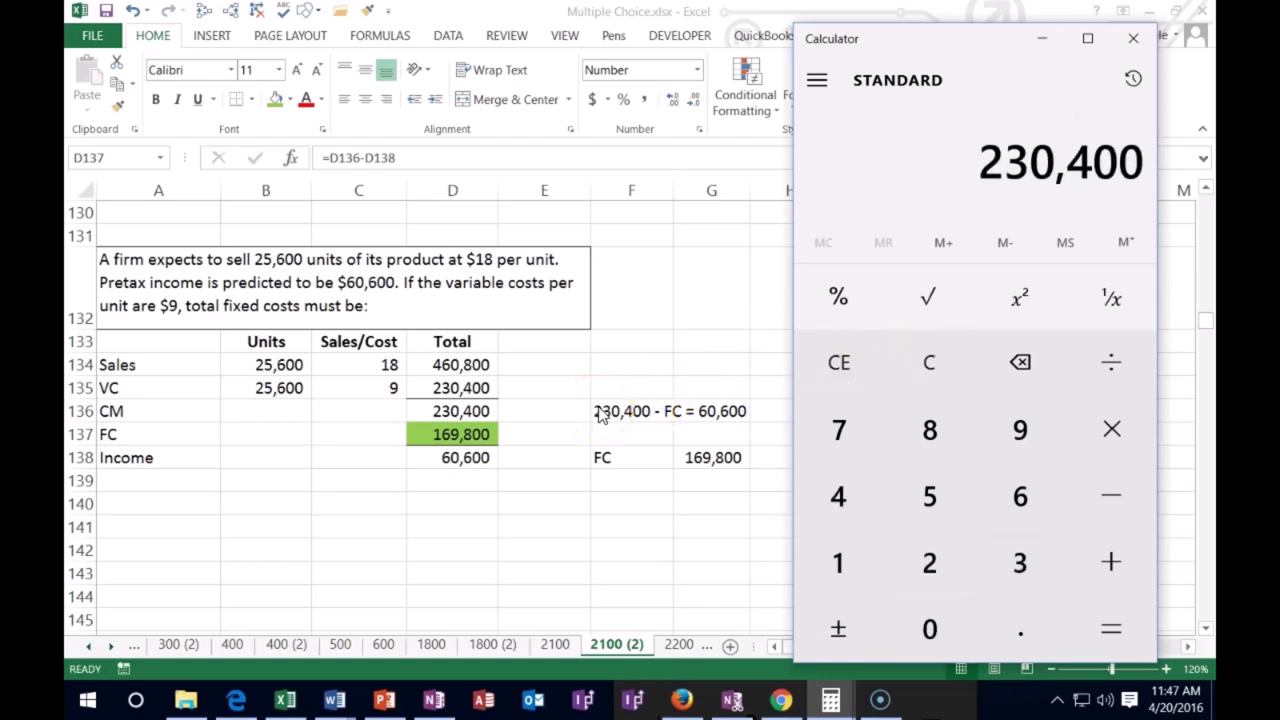
text(400 - 169,800)
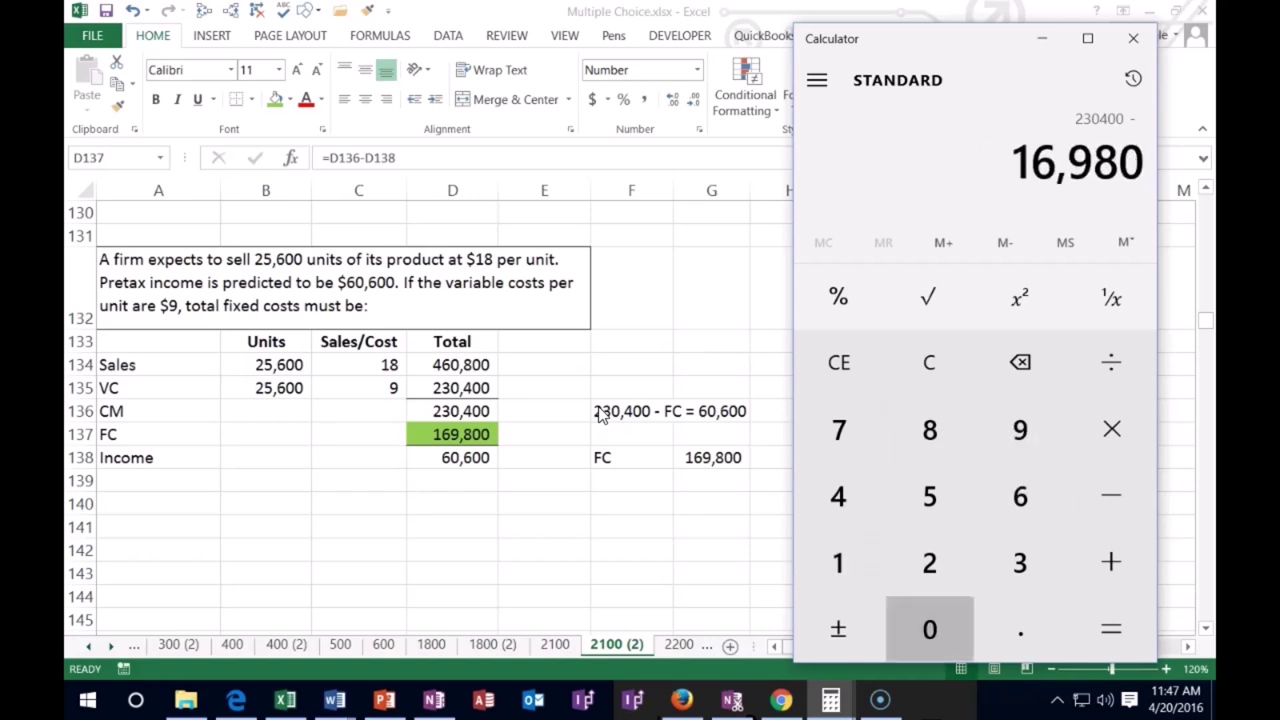
key(Return)
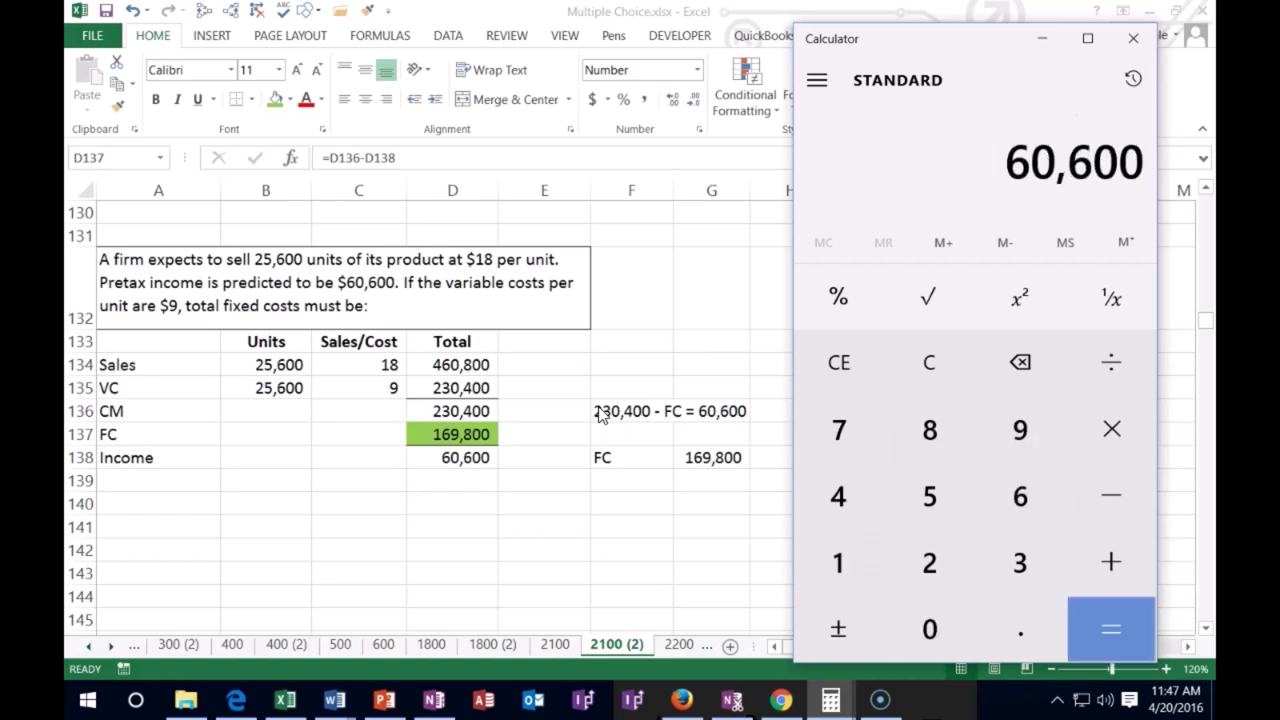
Step: Switch back to Excel and, below the March contribution margin question, enter Sales 163000 in row 165 and VC 95300 in row 166
key(alt+Tab)
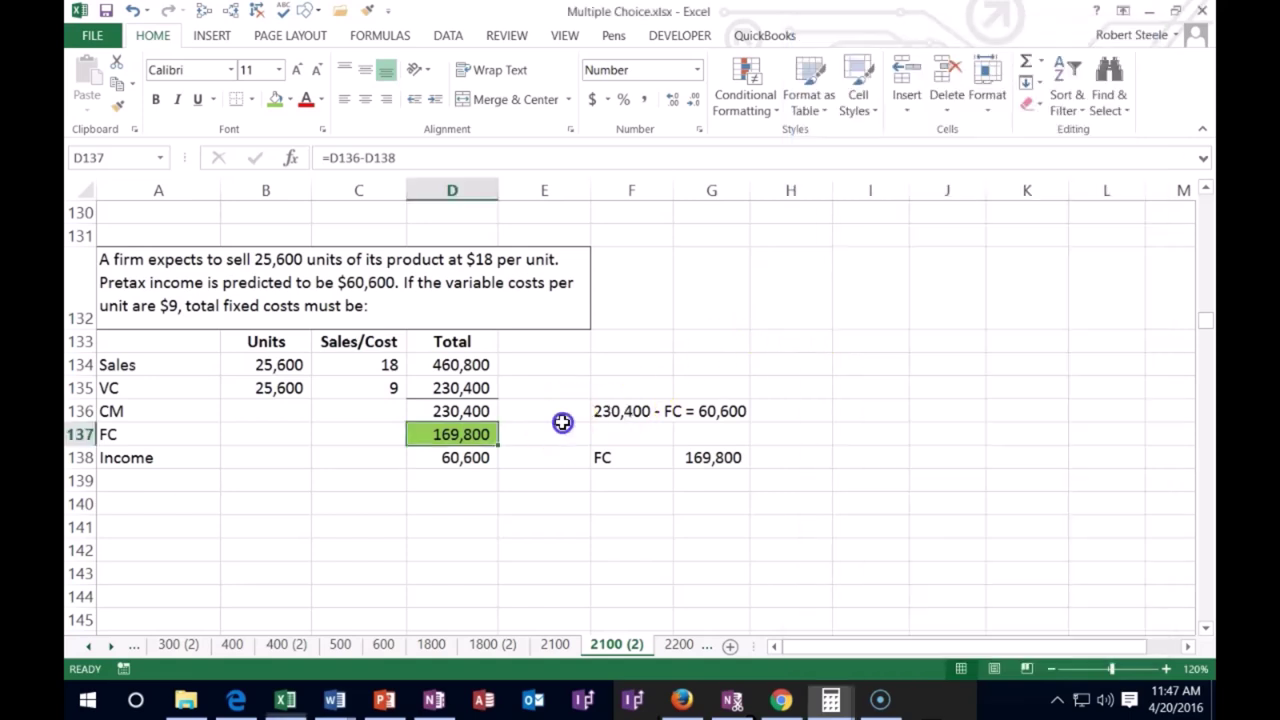
scroll(188, 400, down, 10)
click(188, 400)
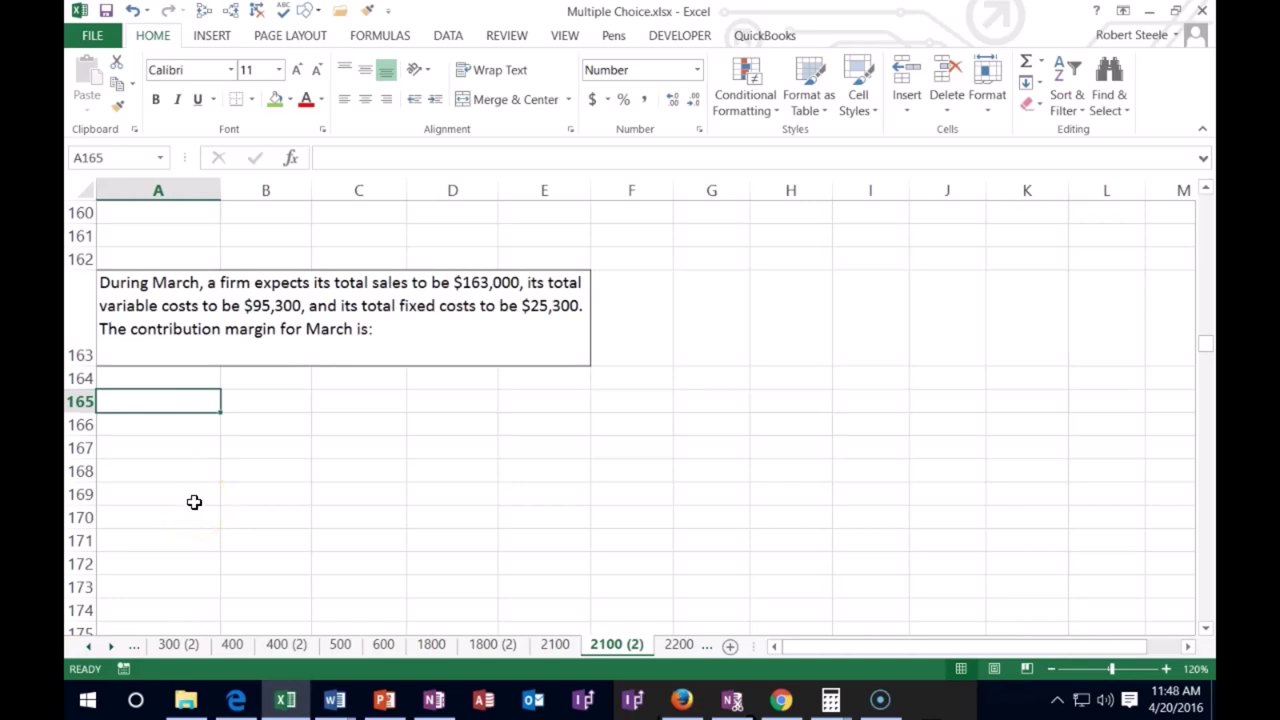
text(Sales)
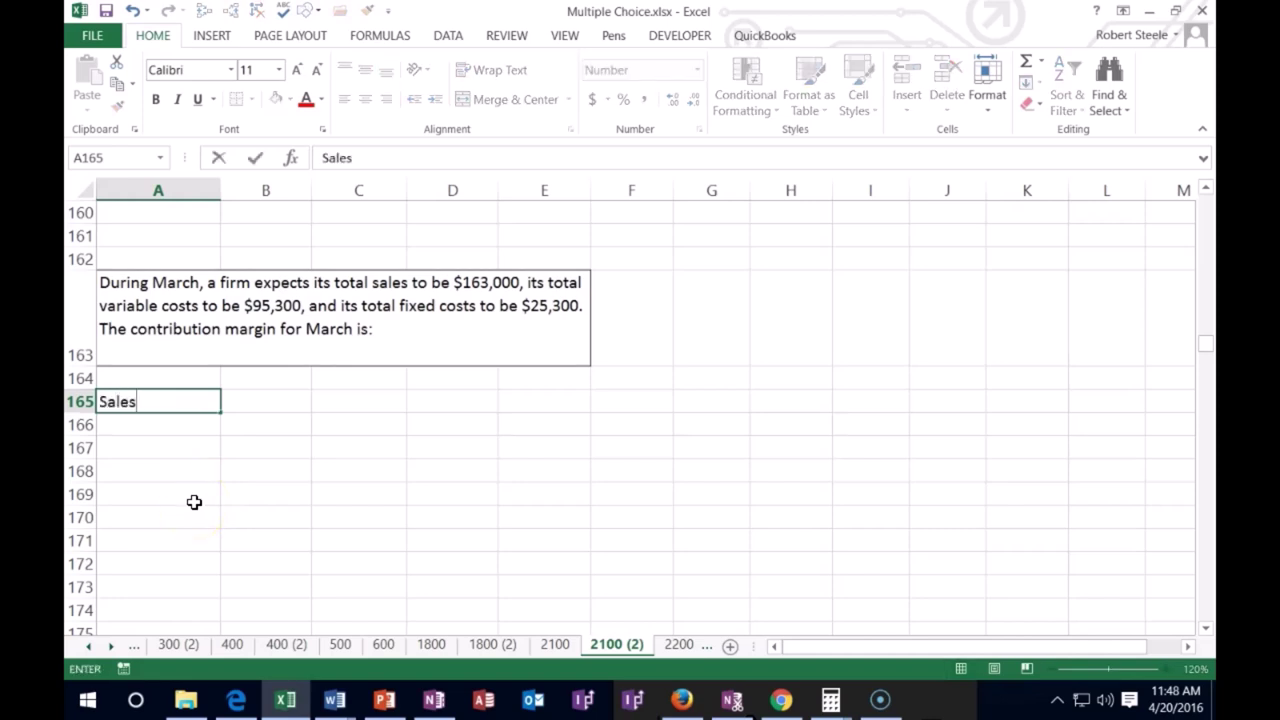
key(Tab)
text(163000)
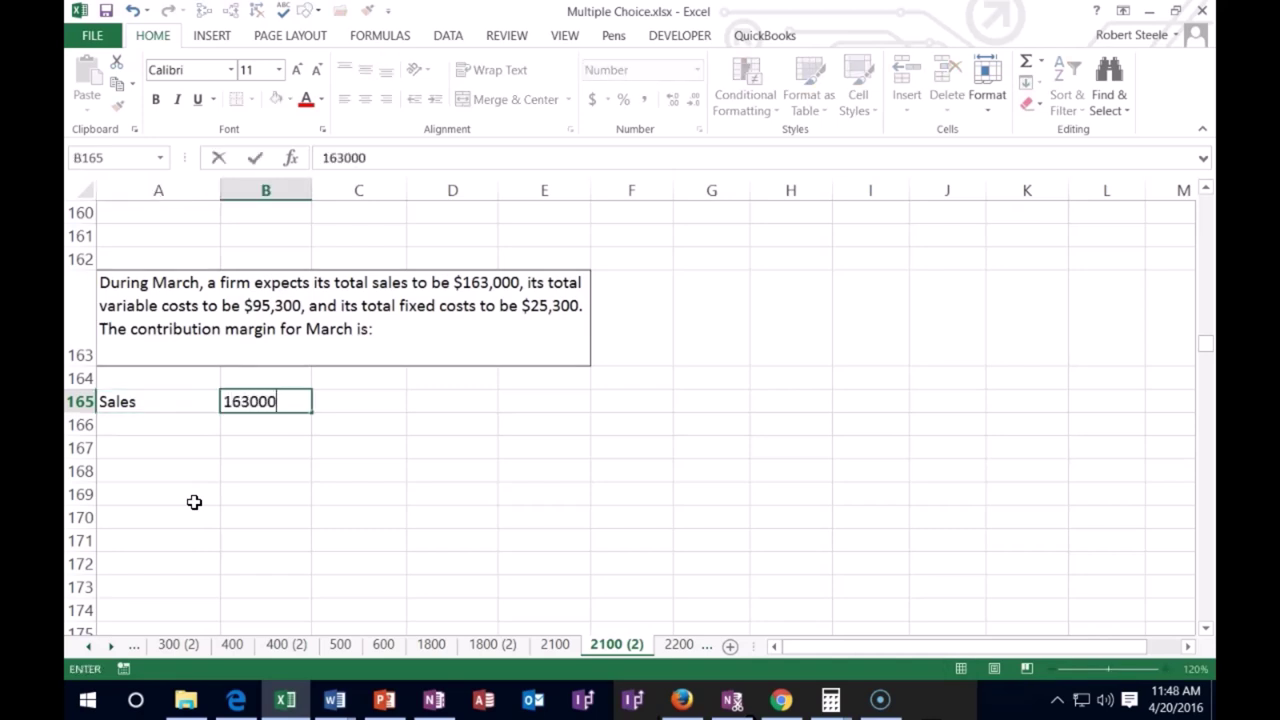
key(Return)
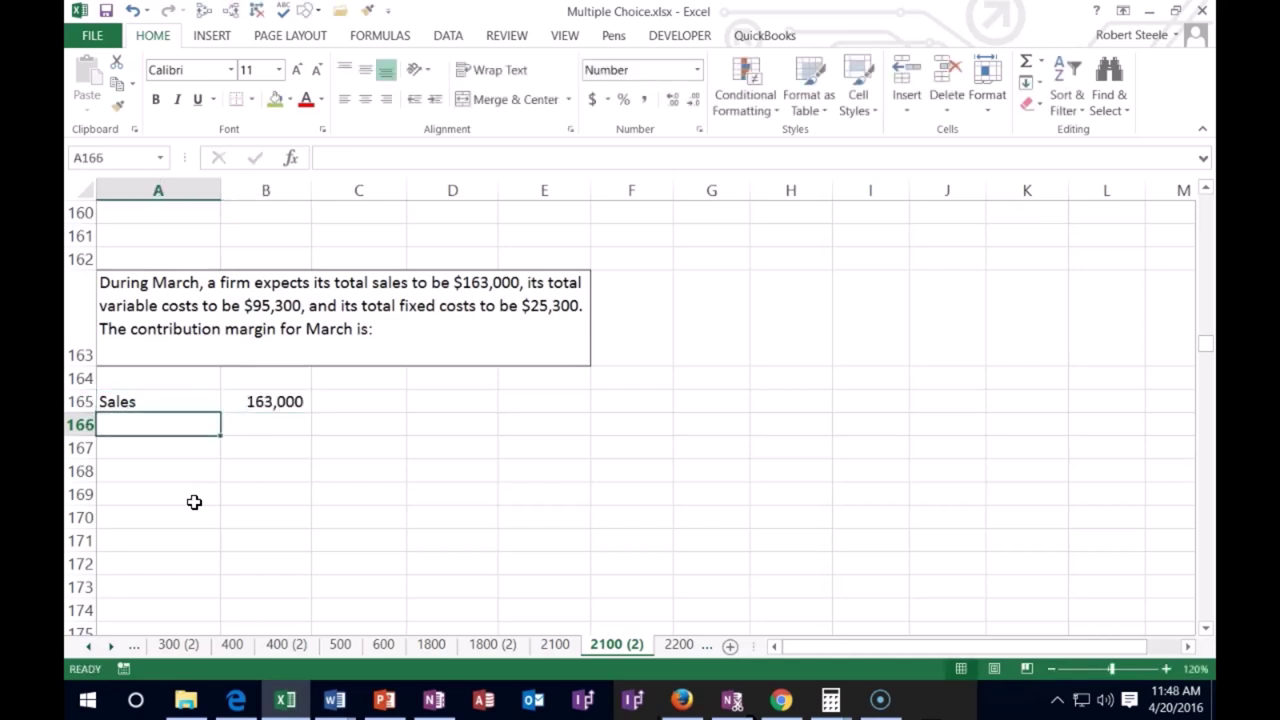
text(VC)
key(Tab)
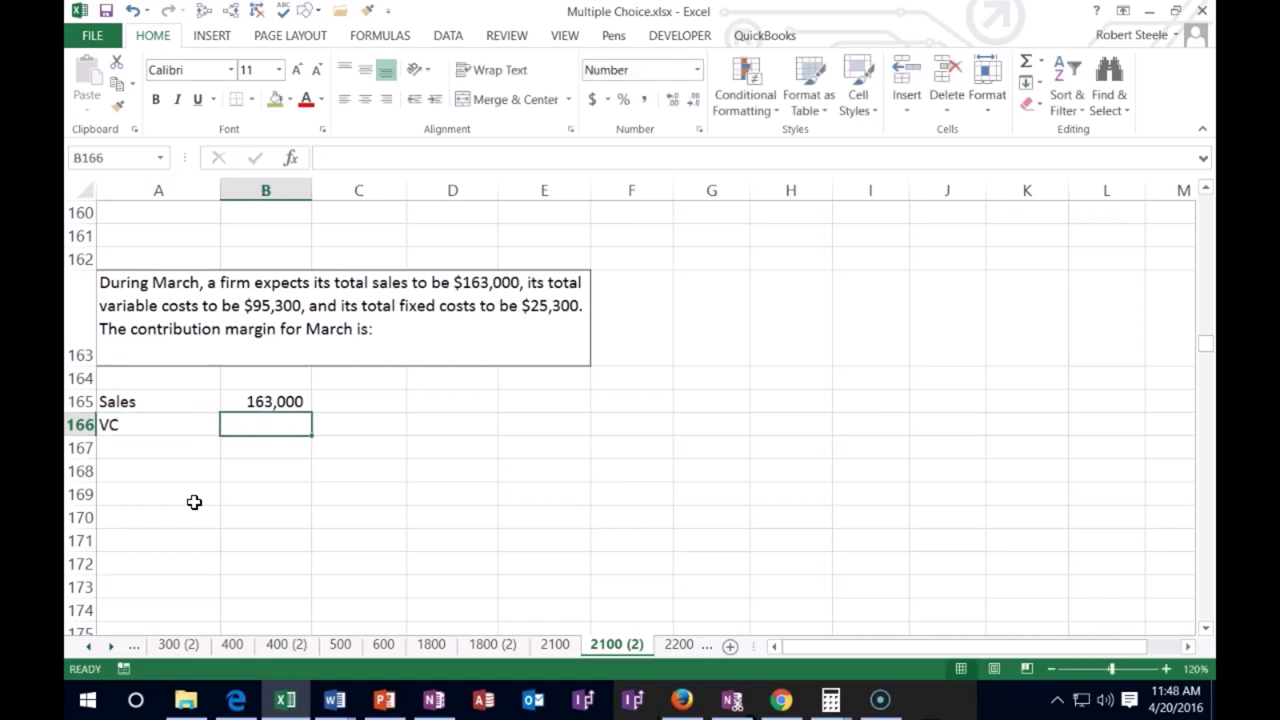
text(95300)
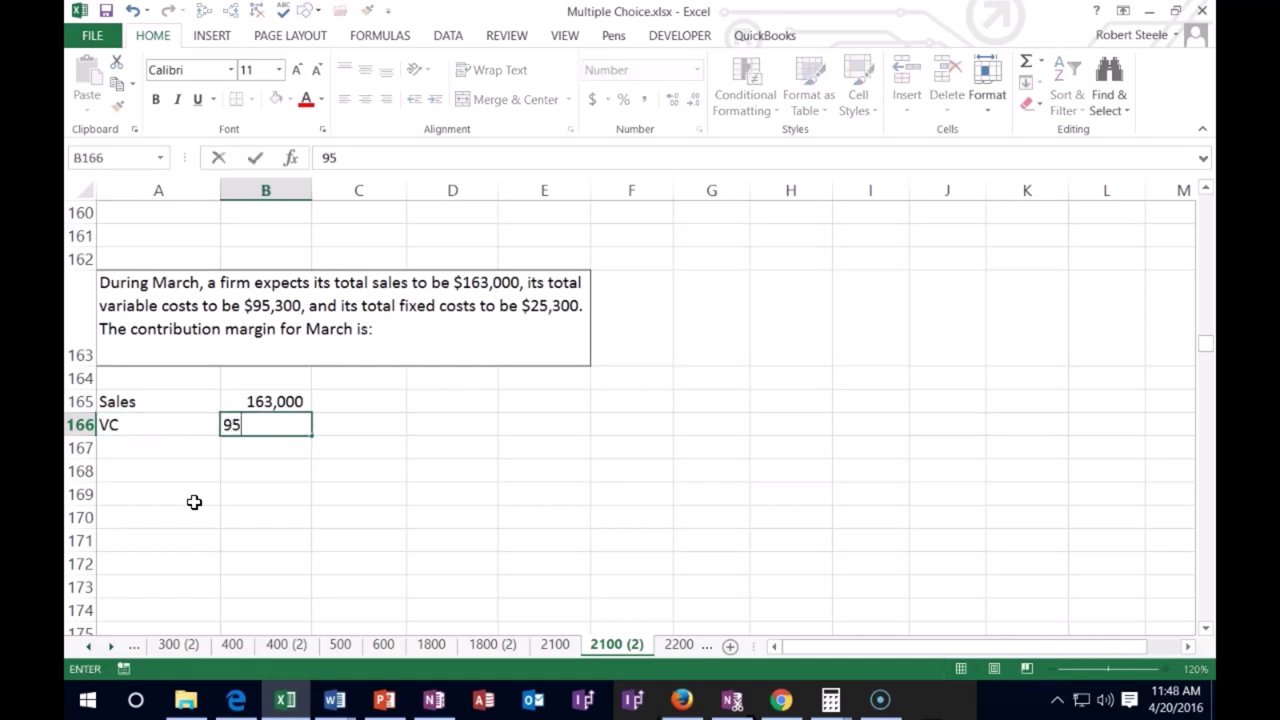
key(Return)
Step: Label A167 "CM" and calculate March's contribution margin in B167 with the formula =B165-B166
text(CM)
key(Tab)
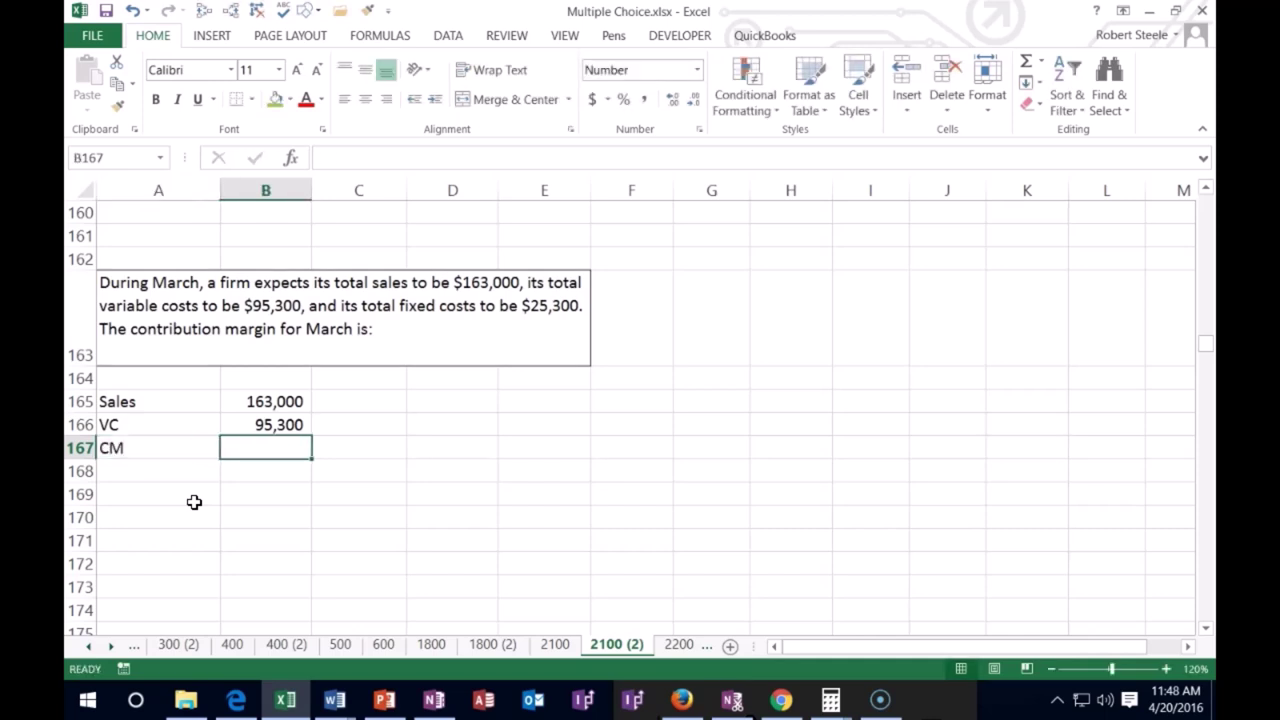
text(=)
click(276, 402)
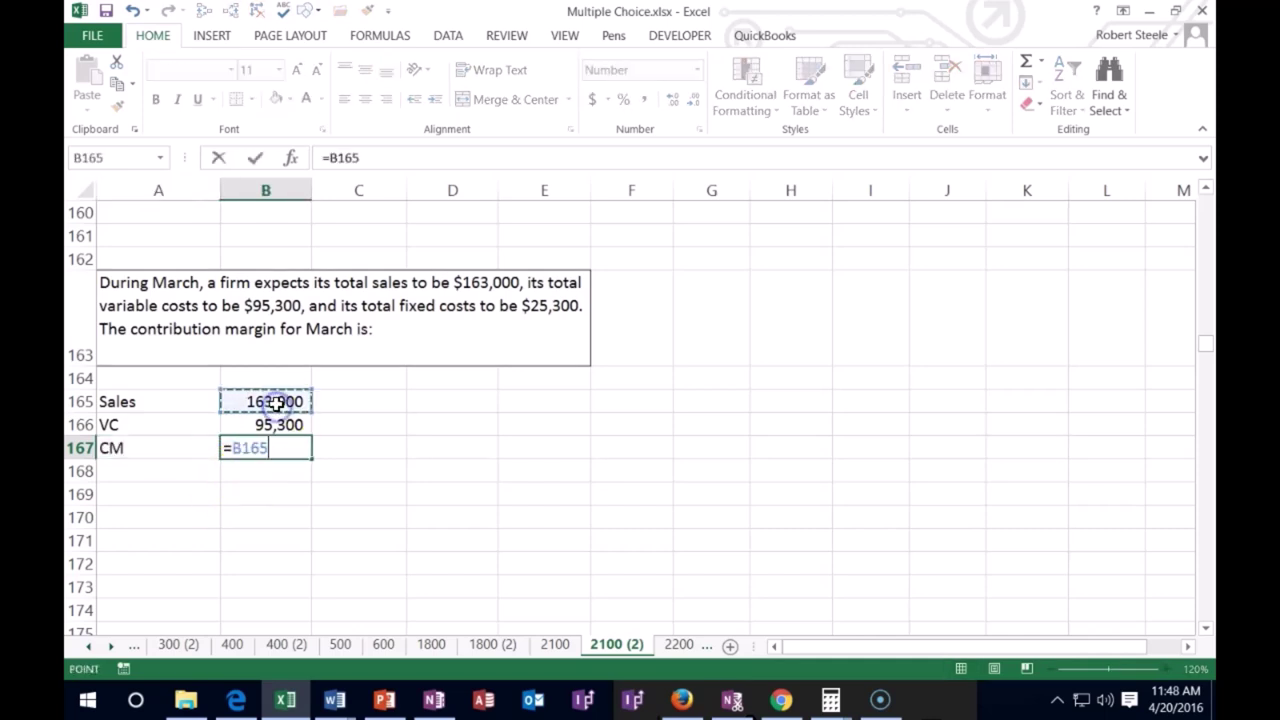
text(-)
click(264, 425)
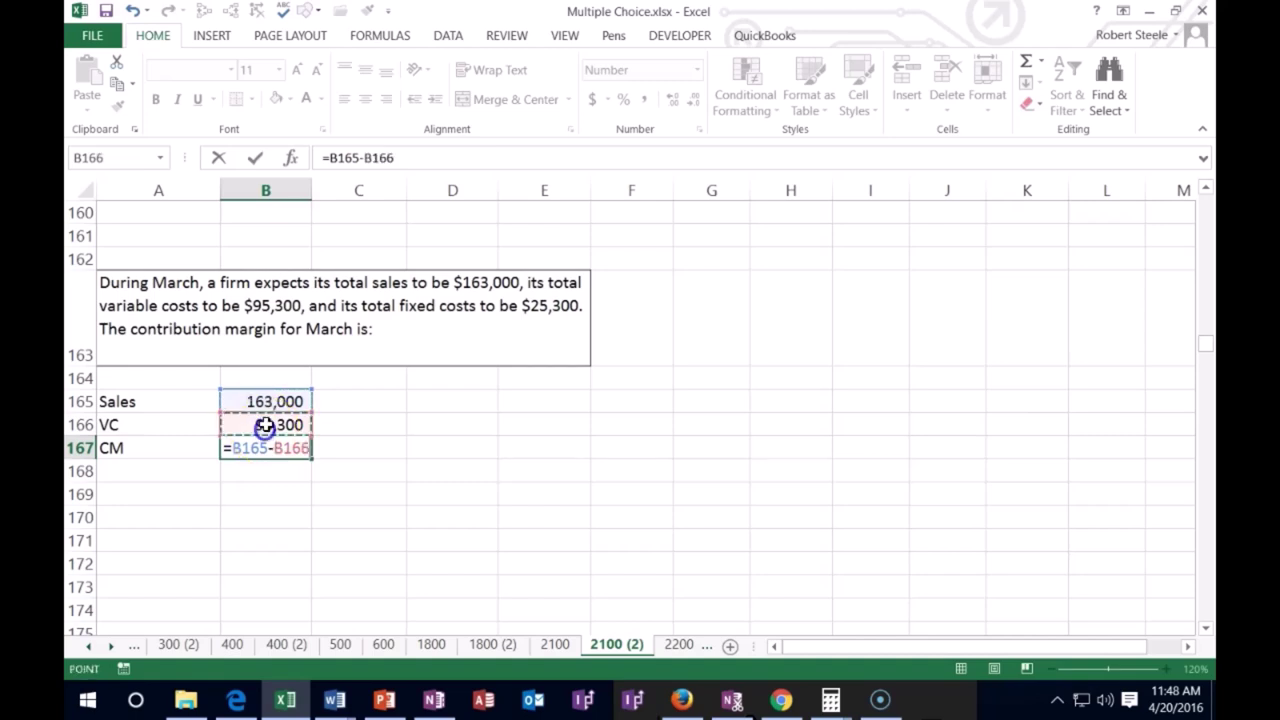
key(Return)
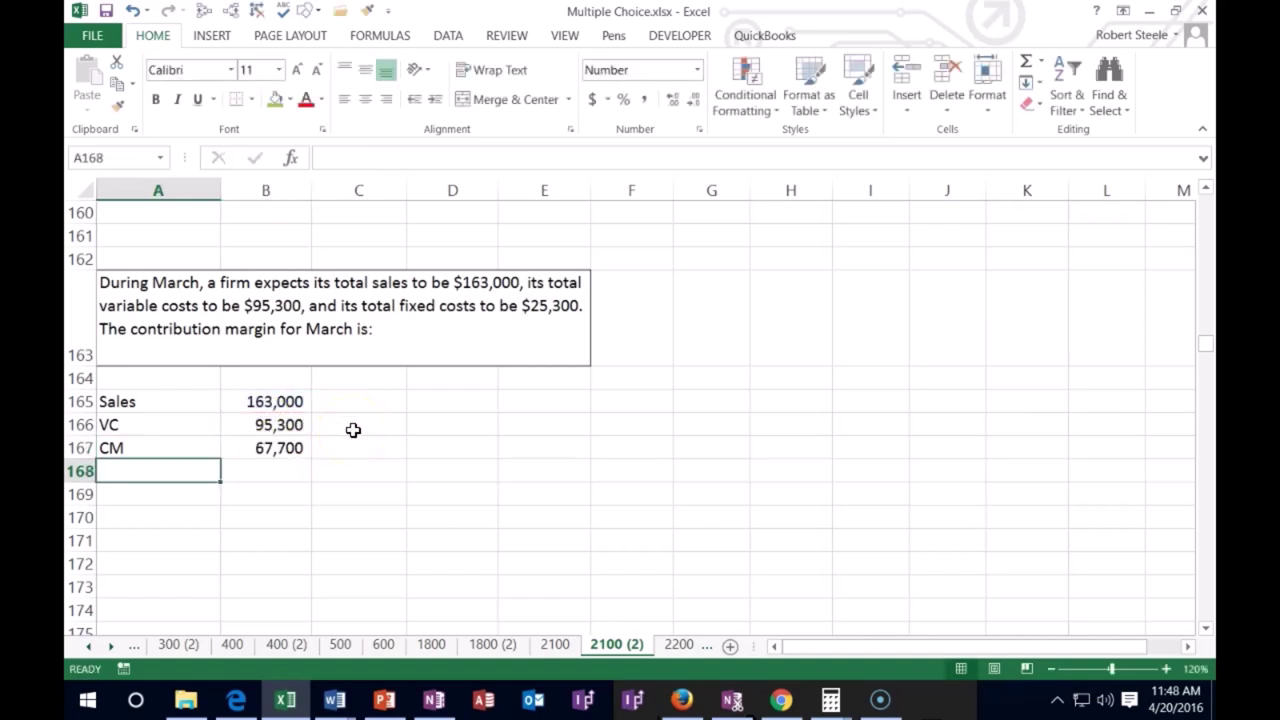
click(298, 448)
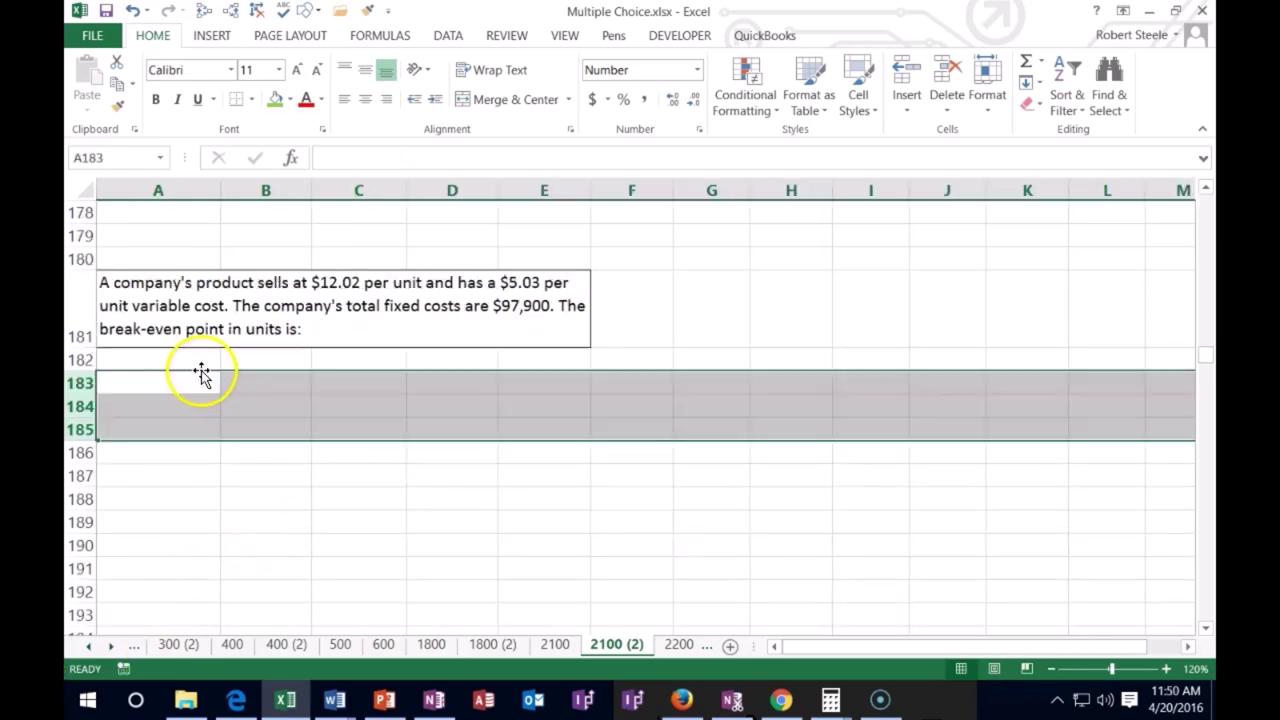
Step: Below the break-even question, enter Sales per unit 12.02 and VC per unit 5.03, and calculate CM per unit in B185 with =B183-B184
click(192, 366)
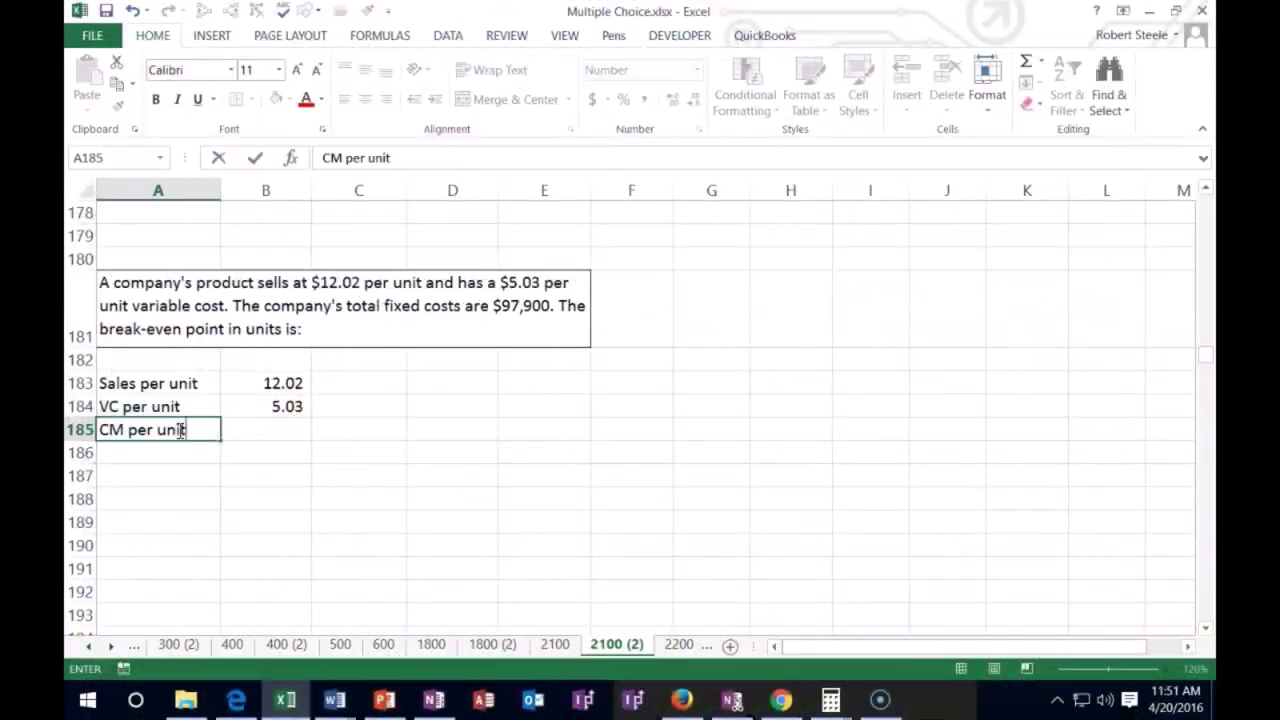
text(=)
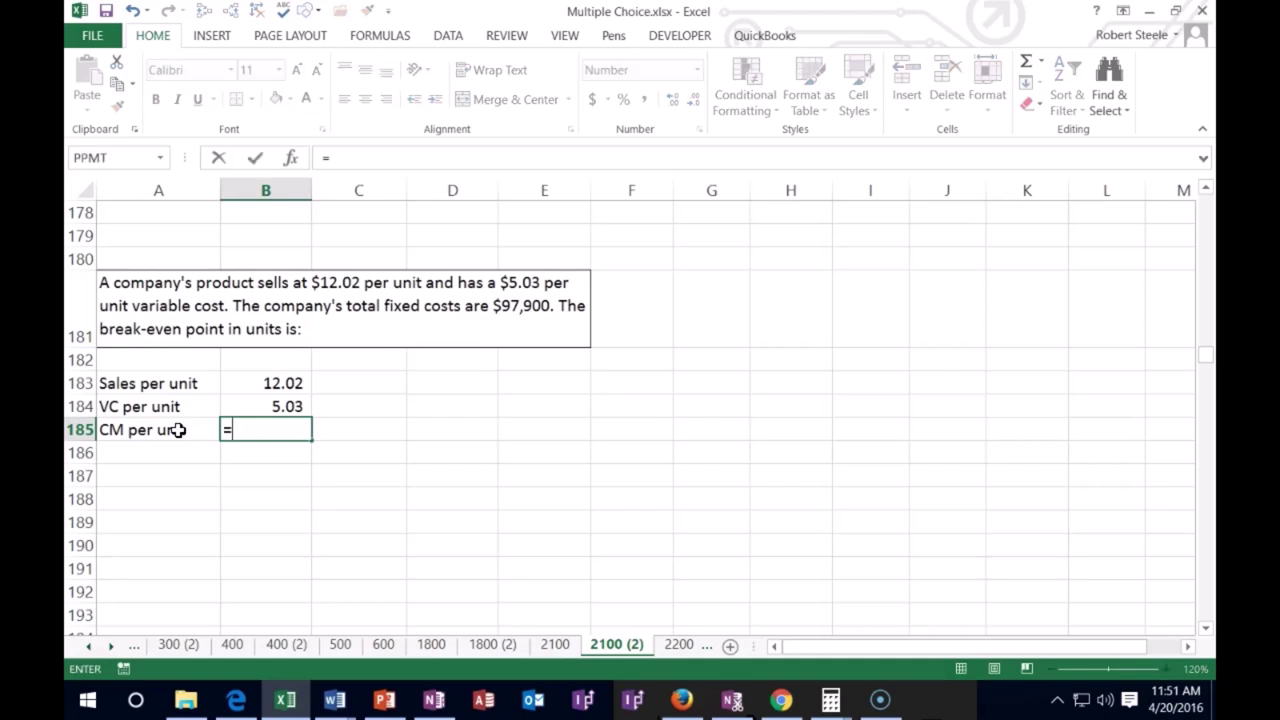
click(245, 383)
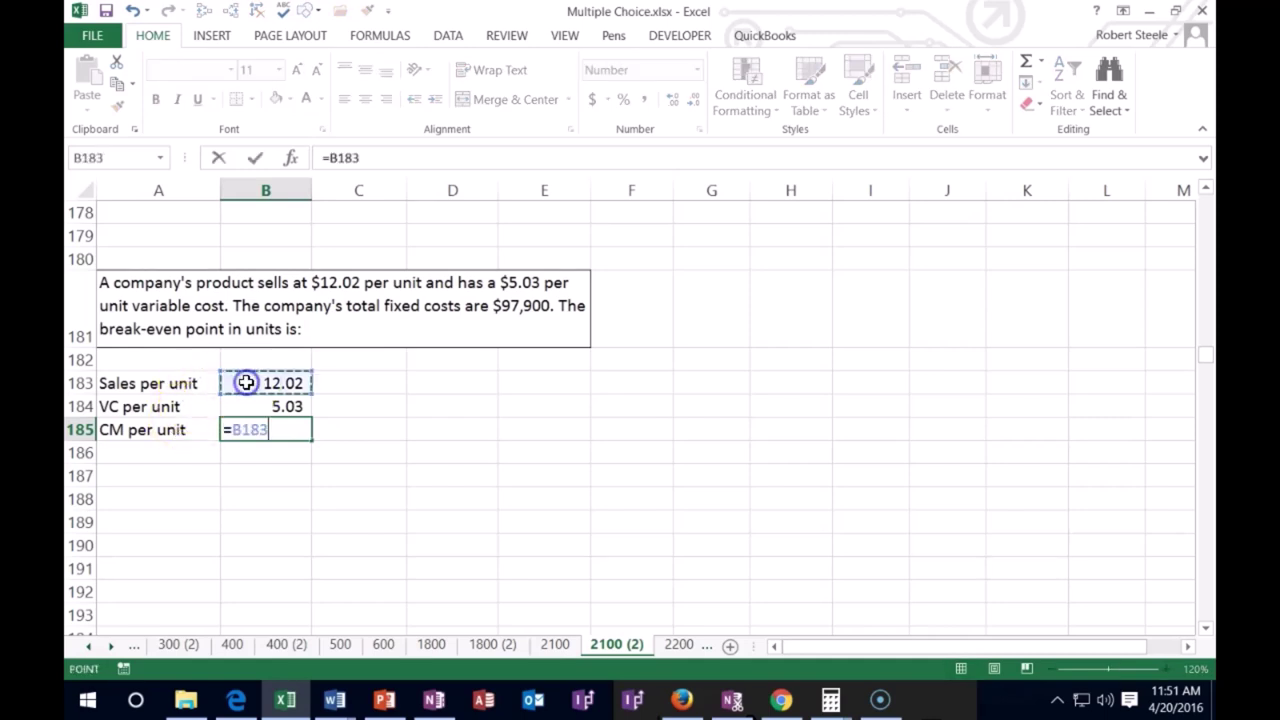
text(-)
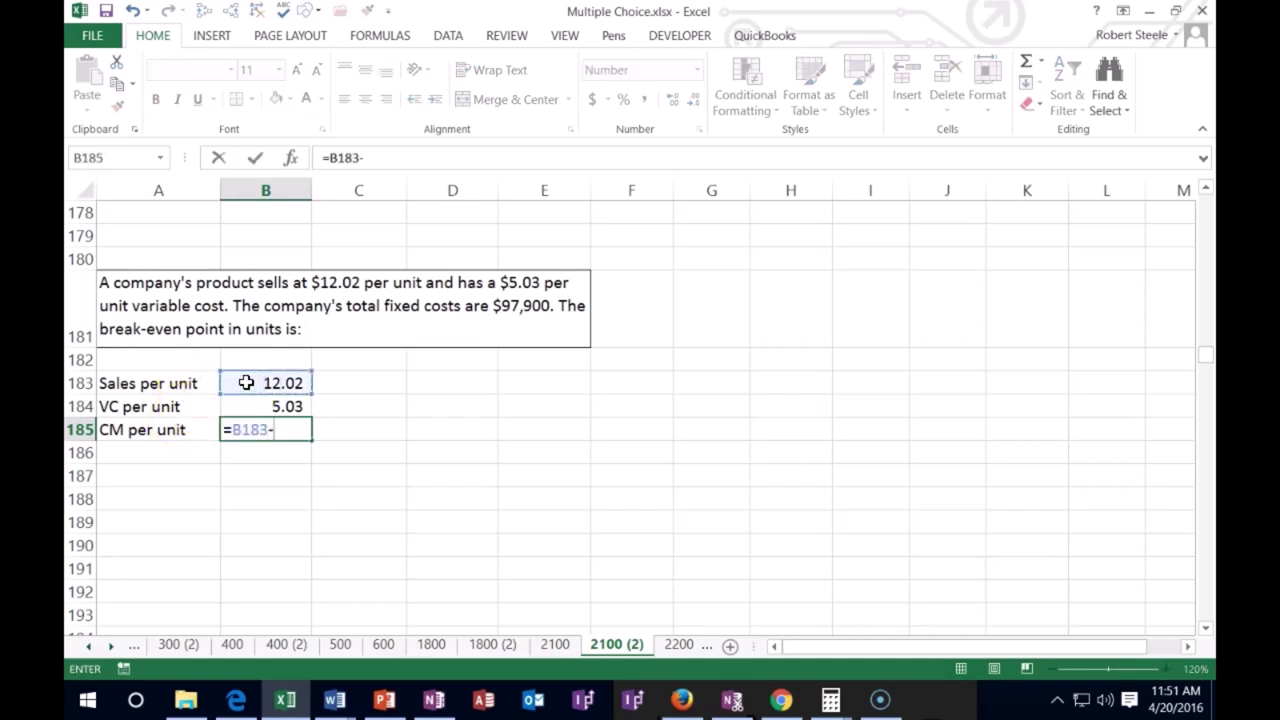
click(244, 406)
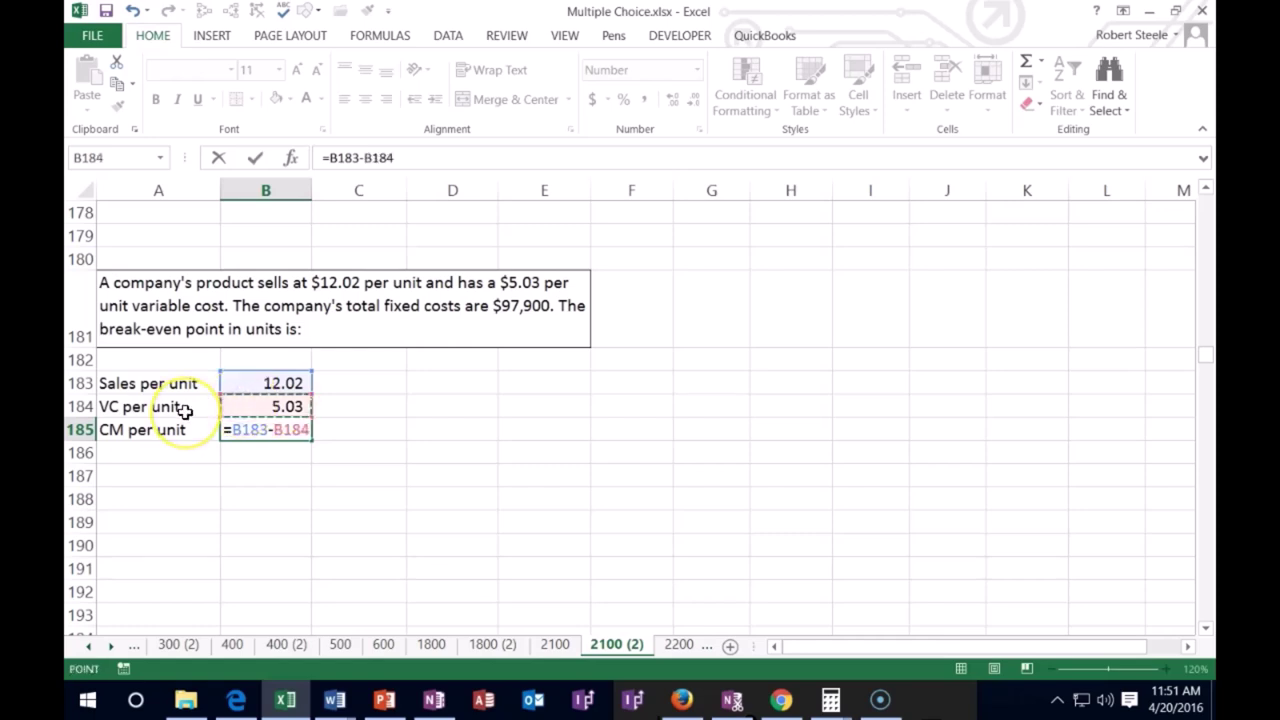
key(Return)
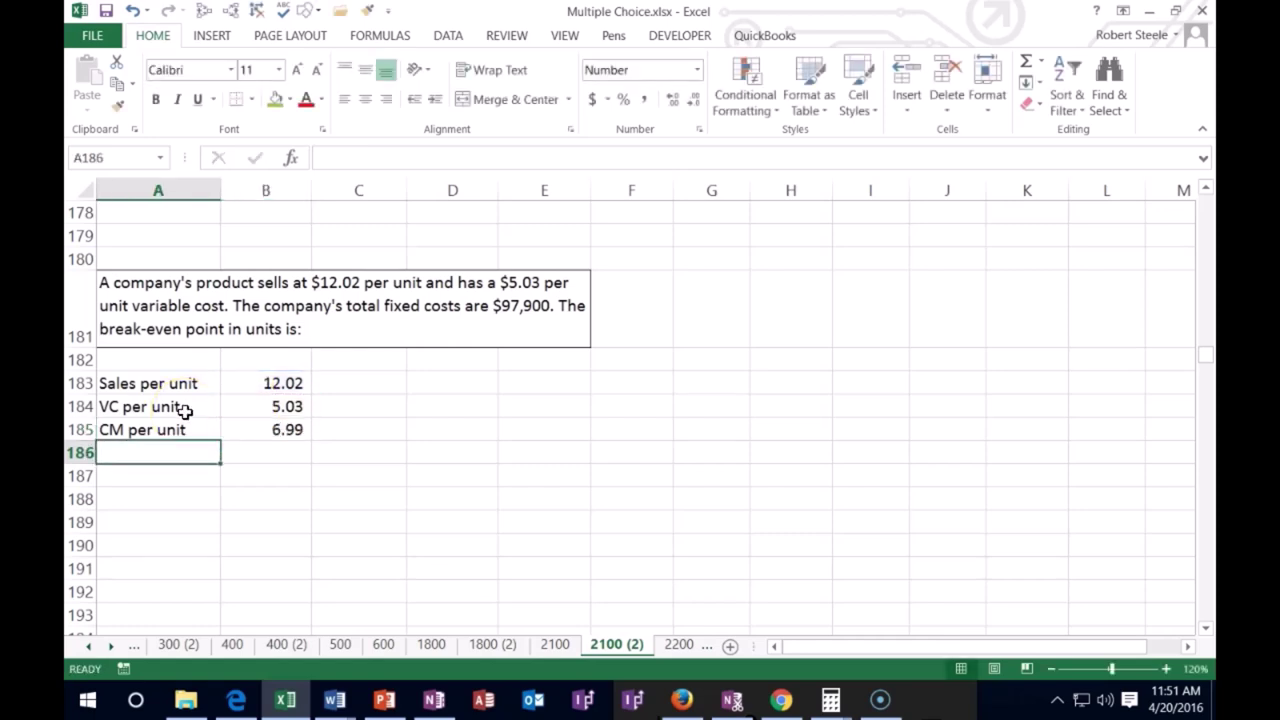
key(Up)
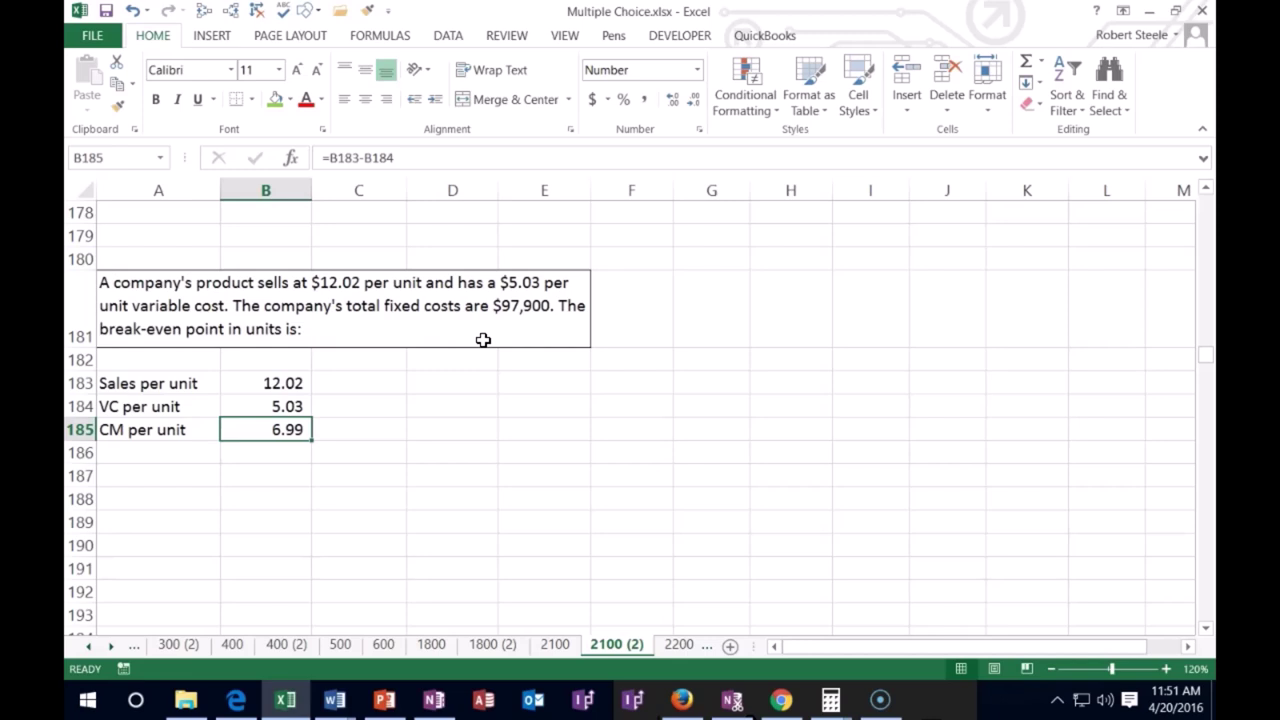
Step: Label A187 "FC" and enter total fixed costs of 97900 in B187
key(Down)
key(Down)
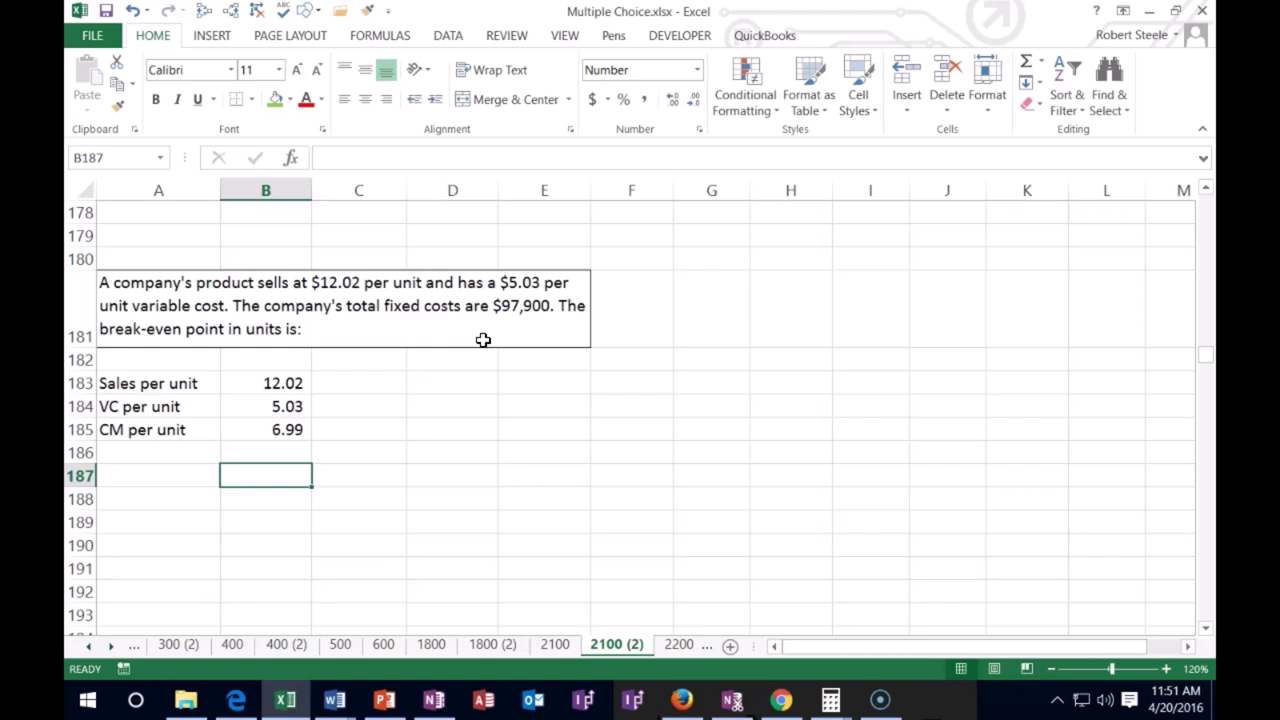
key(Left)
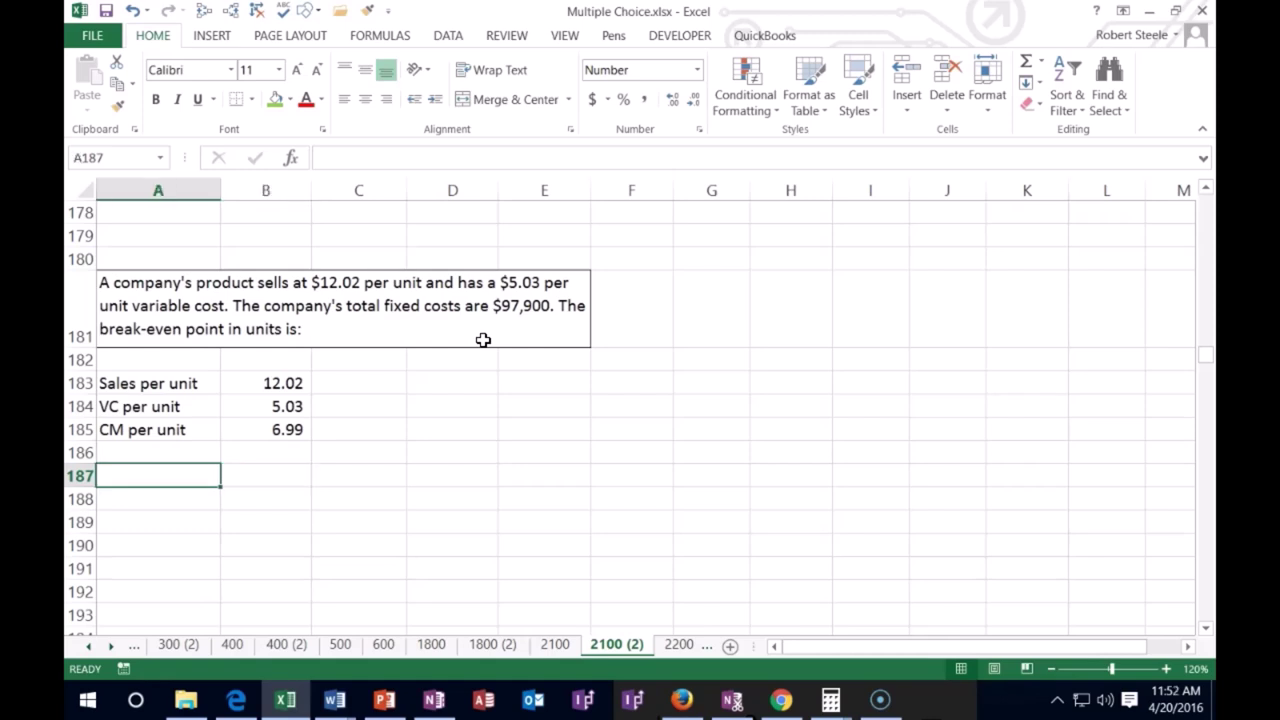
text(FC)
key(Tab)
text(97900)
key(Return)
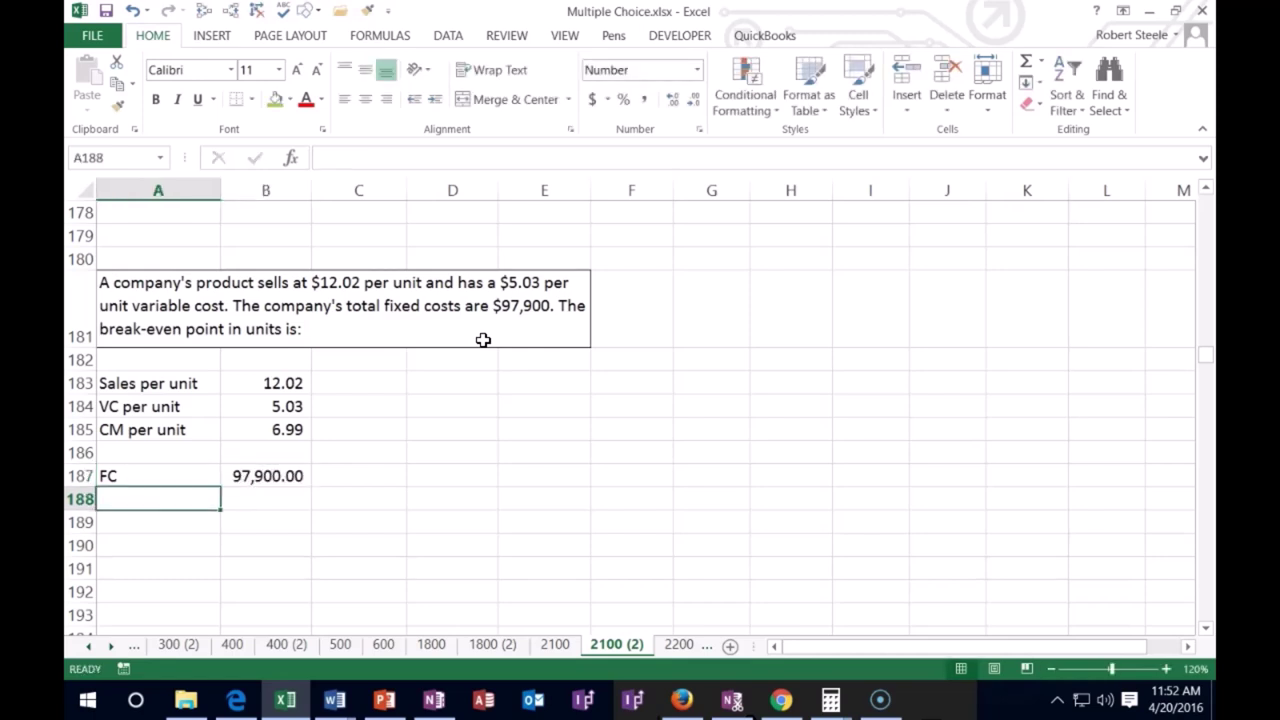
Step: Repeat the "CM per unit" label below FC in A188 with the cell reference +A185
key(Tab)
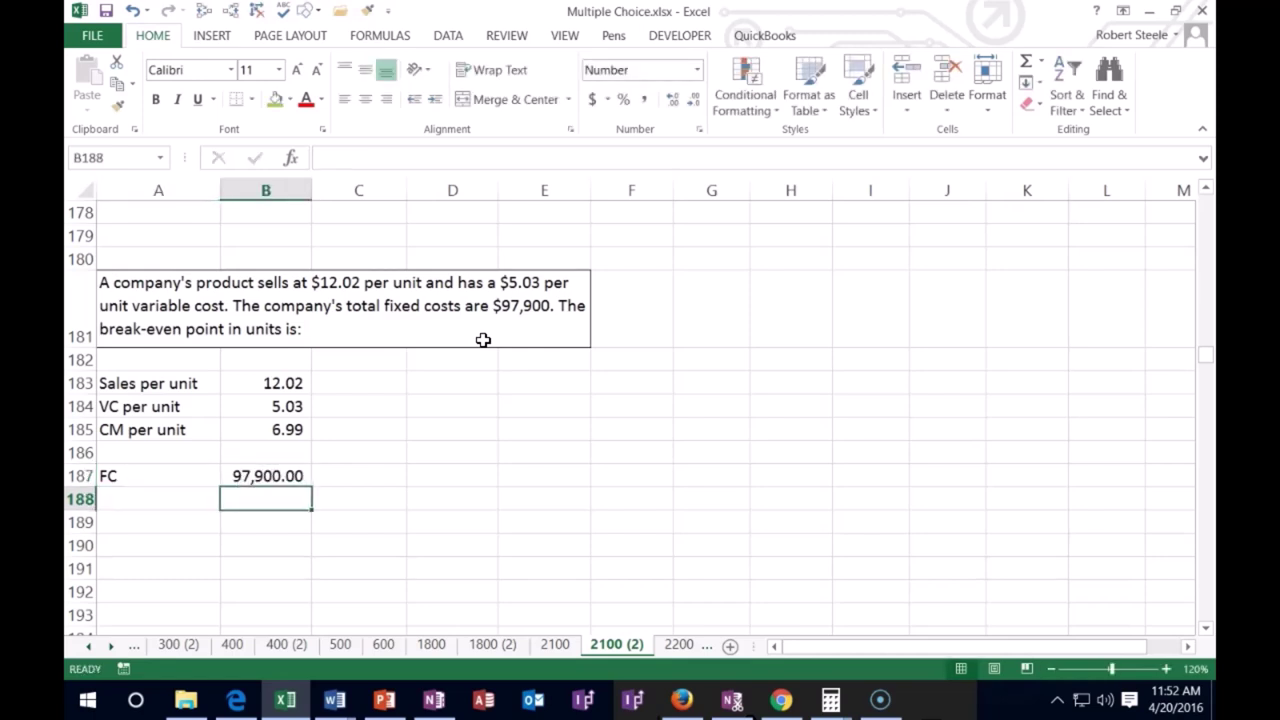
key(Left)
text(CM)
key(BackSpace)
key(BackSpace)
text(=)
key(Up)
key(Up)
key(Up)
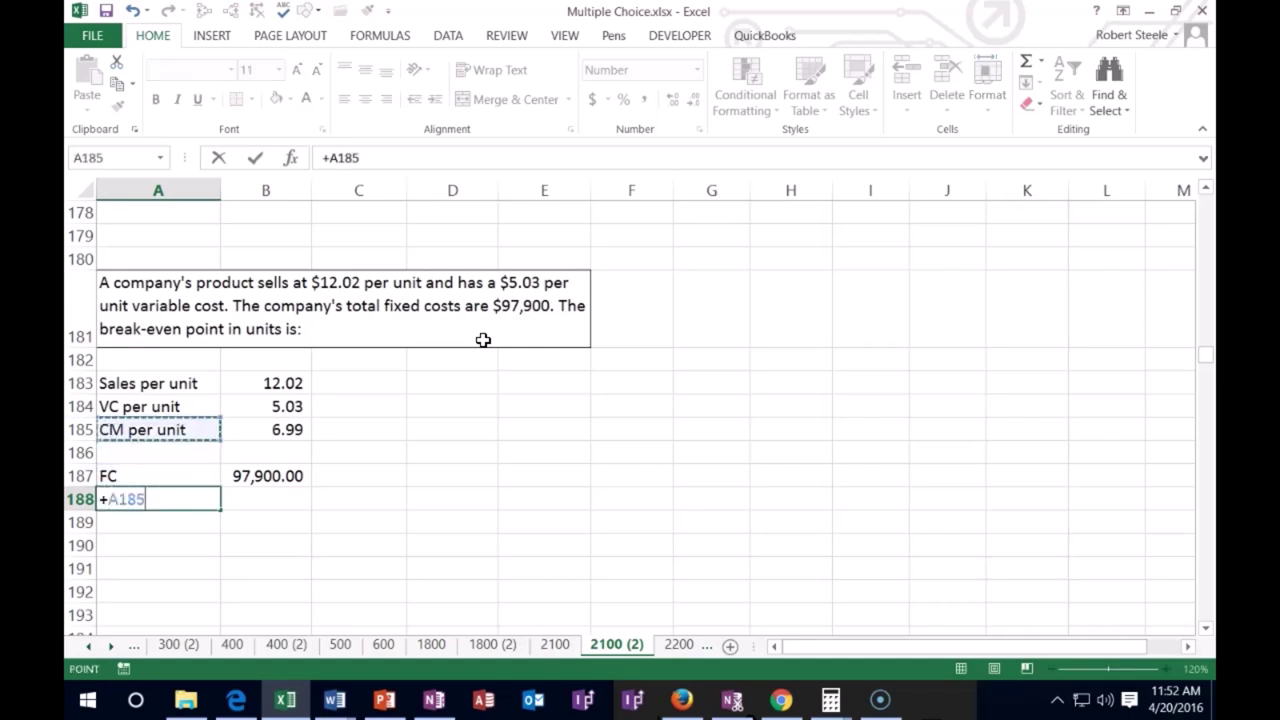
key(Return)
Step: Bring the contribution margin per unit into B188 with a reference to B185
key(Up)
key(Tab)
text(=)
key(Up)
key(Up)
key(Up)
key(Return)
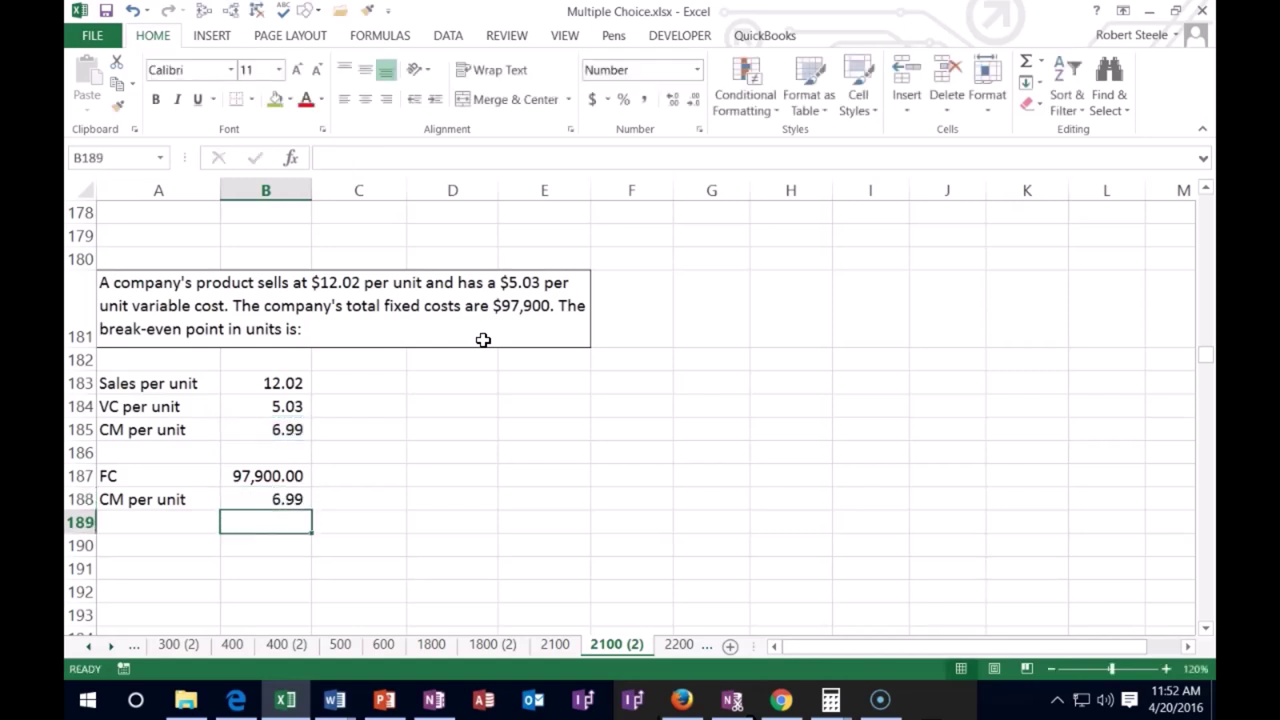
Step: Calculate the break-even point in units in B189 with the formula =B187/B188
text(=)
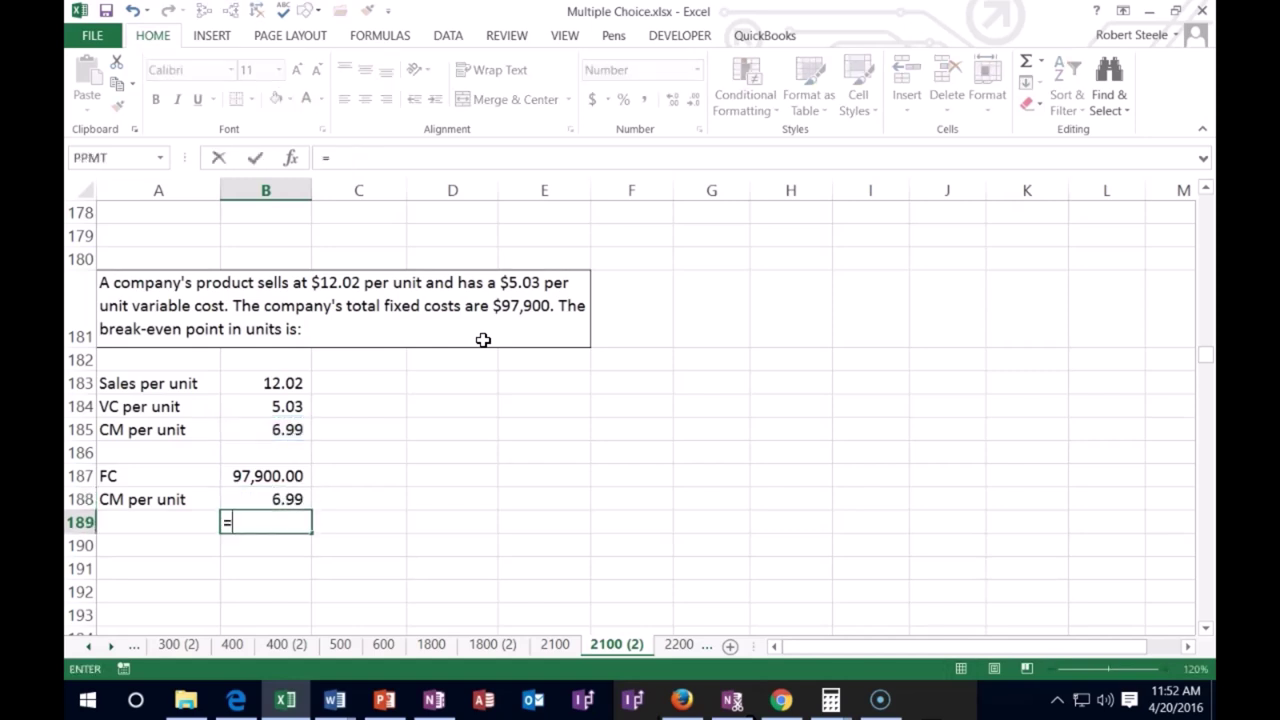
click(285, 475)
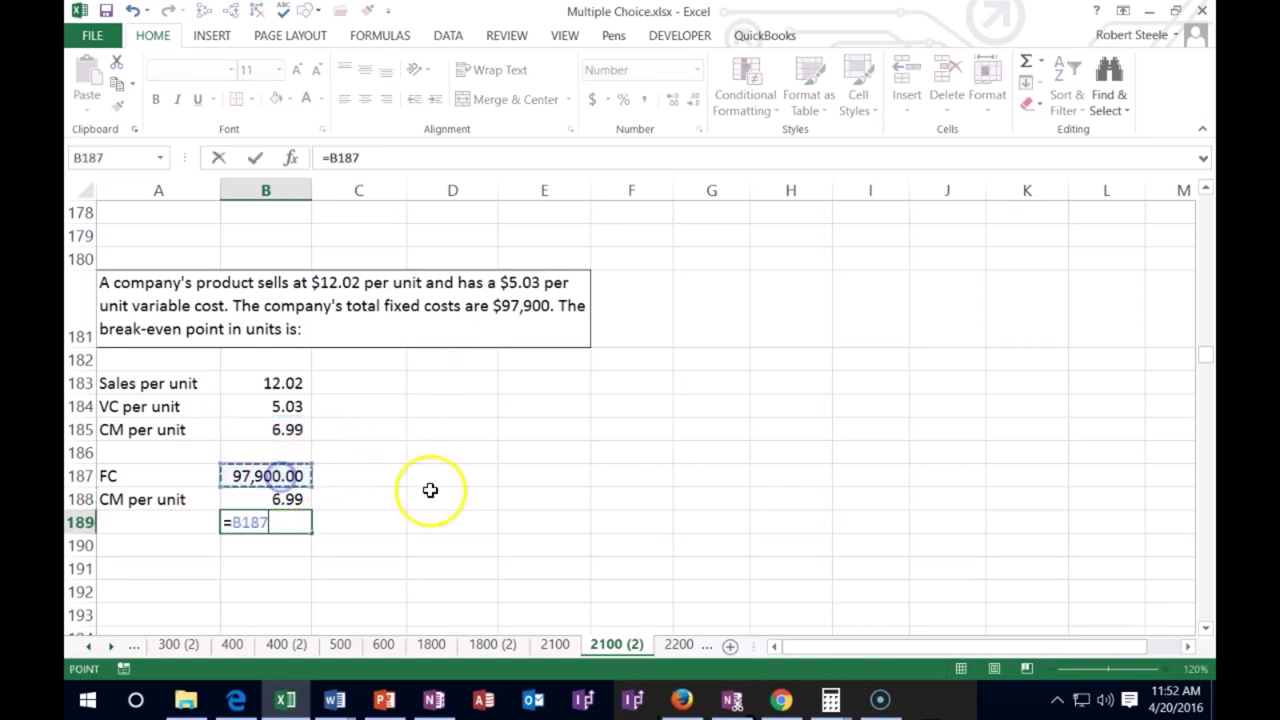
text(/)
click(306, 498)
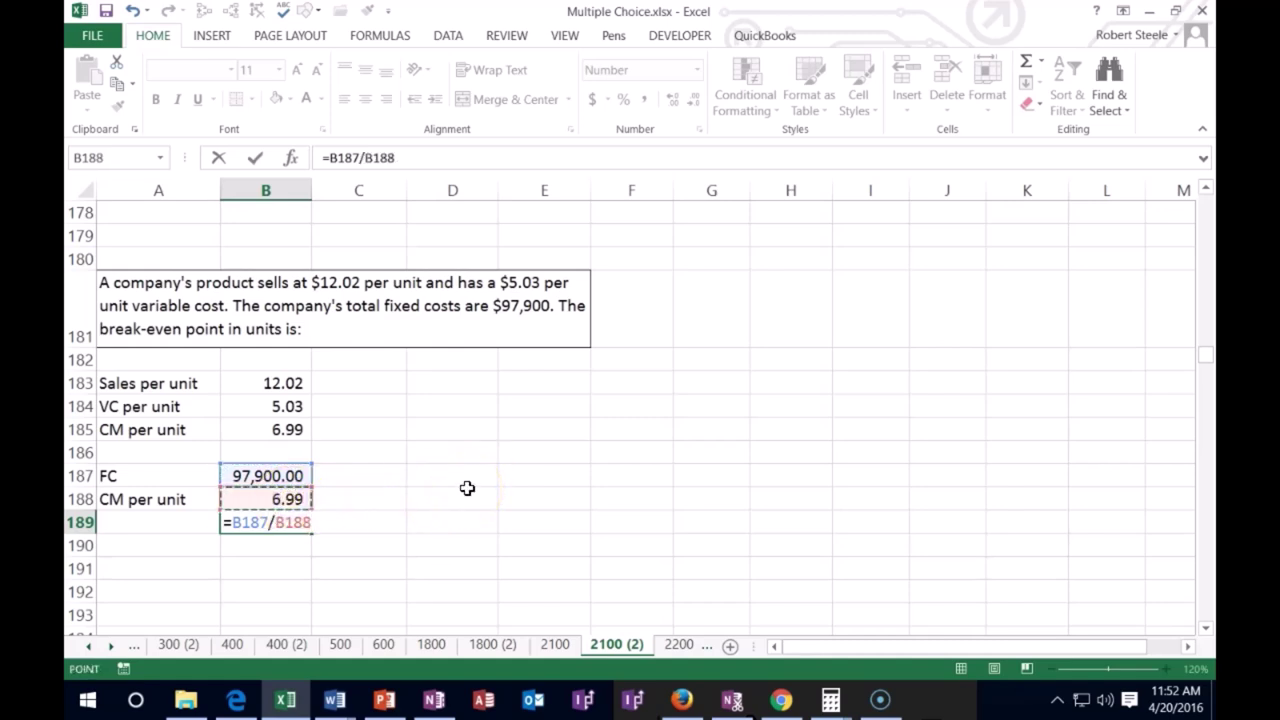
key(Return)
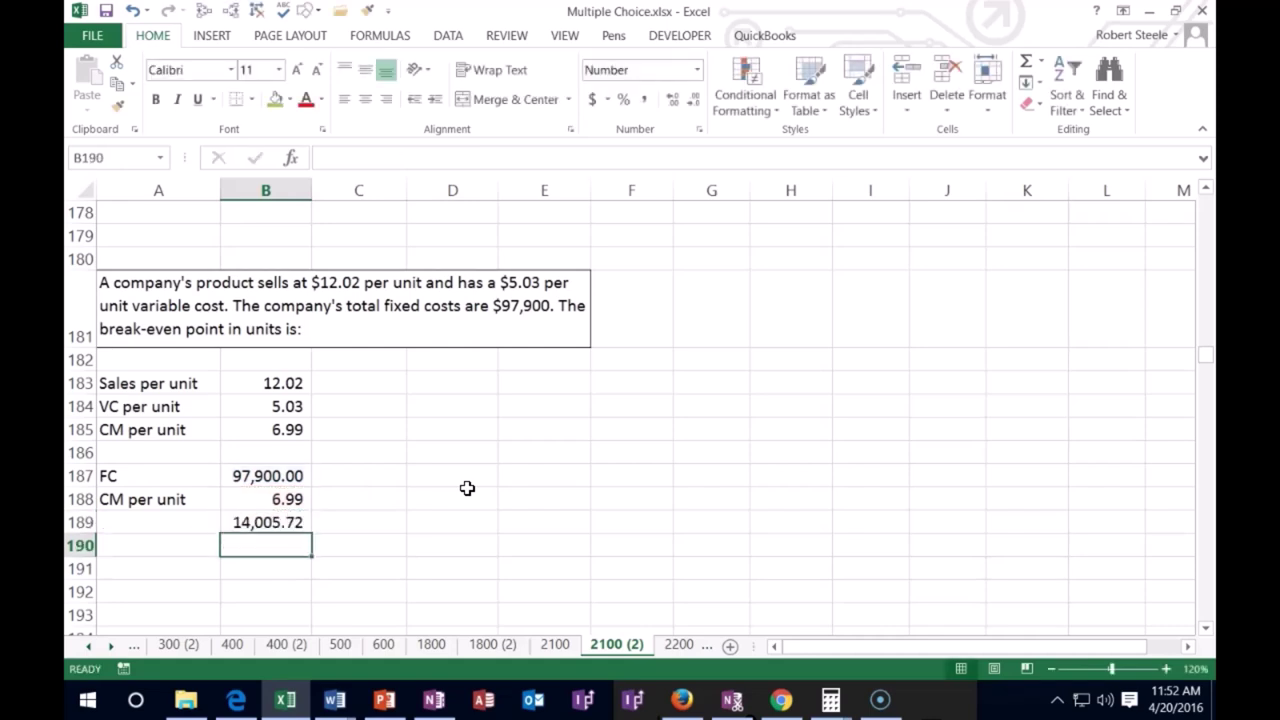
click(112, 650)
right_click(106, 652)
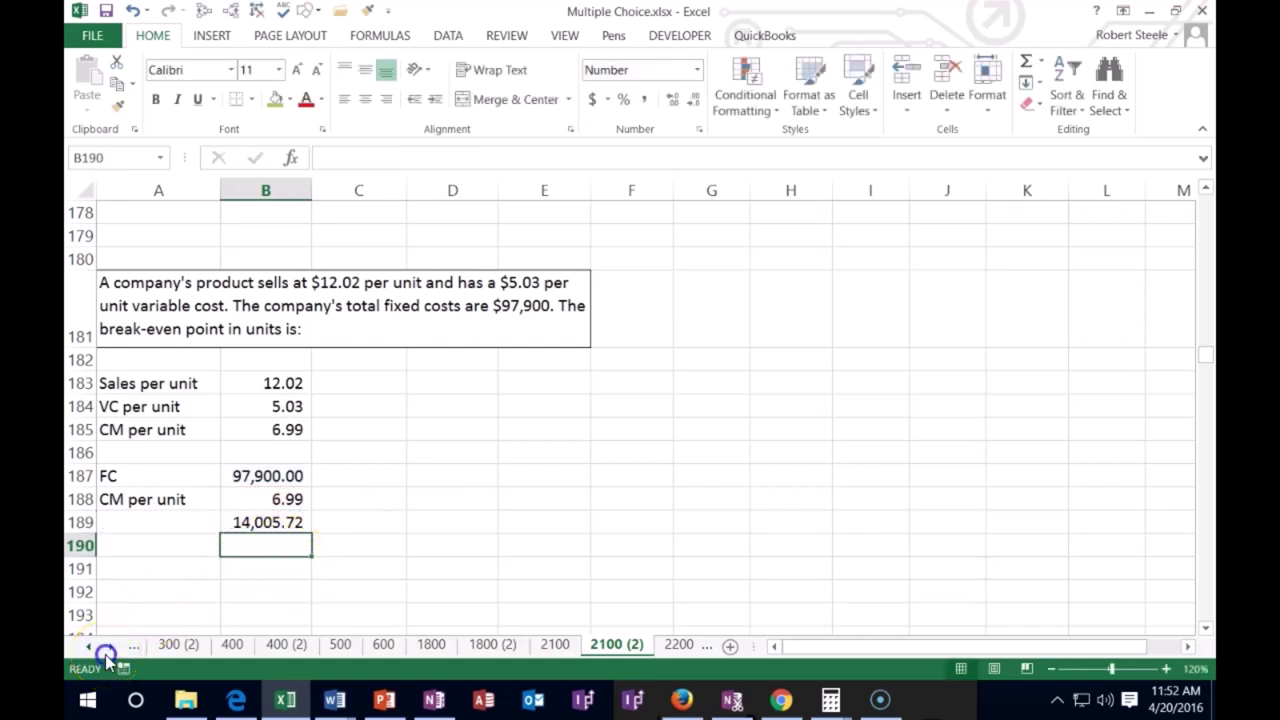
click(287, 527)
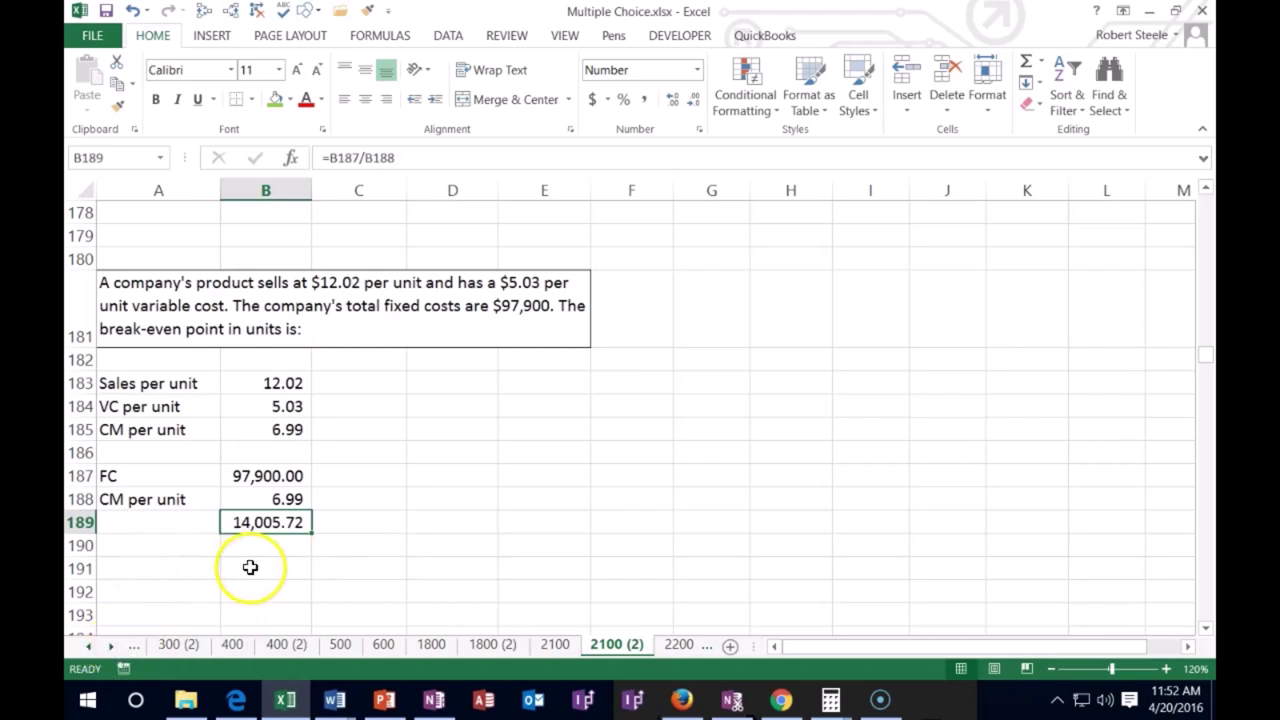
Step: Enter the selling price 12.02 in C189 beside the break-even units
click(354, 525)
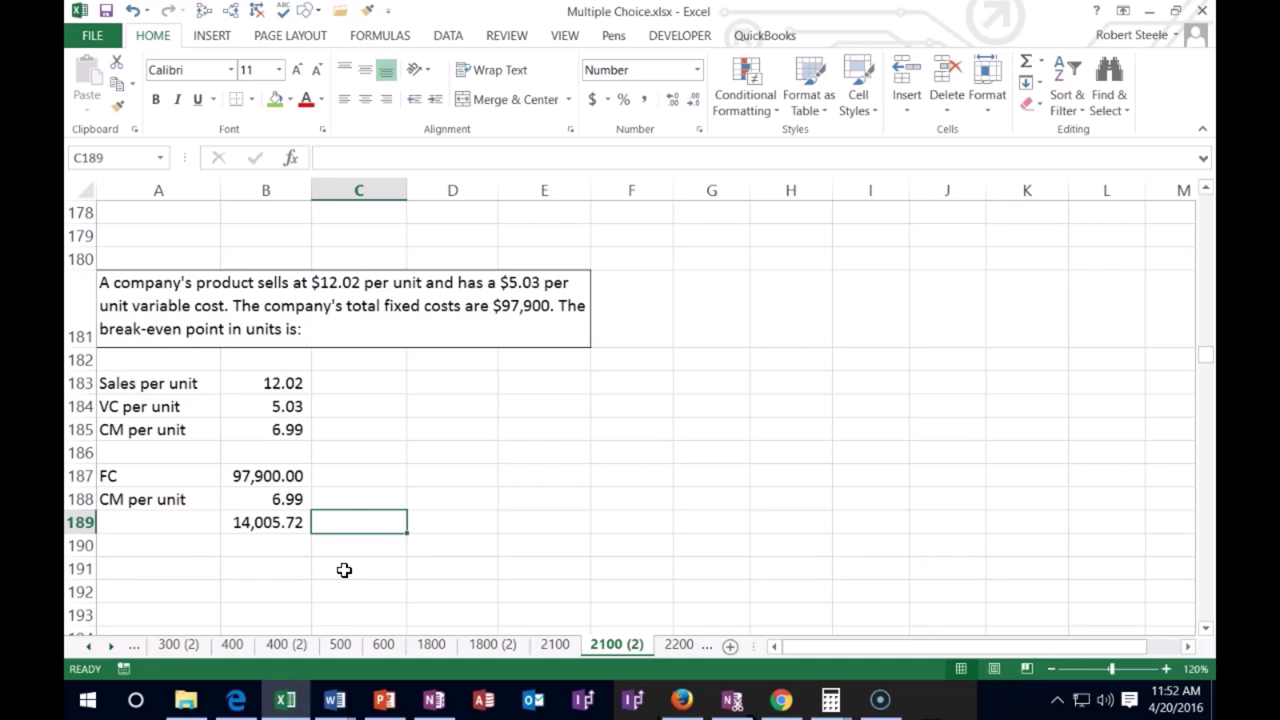
text(12.02)
key(ctrl+Return)
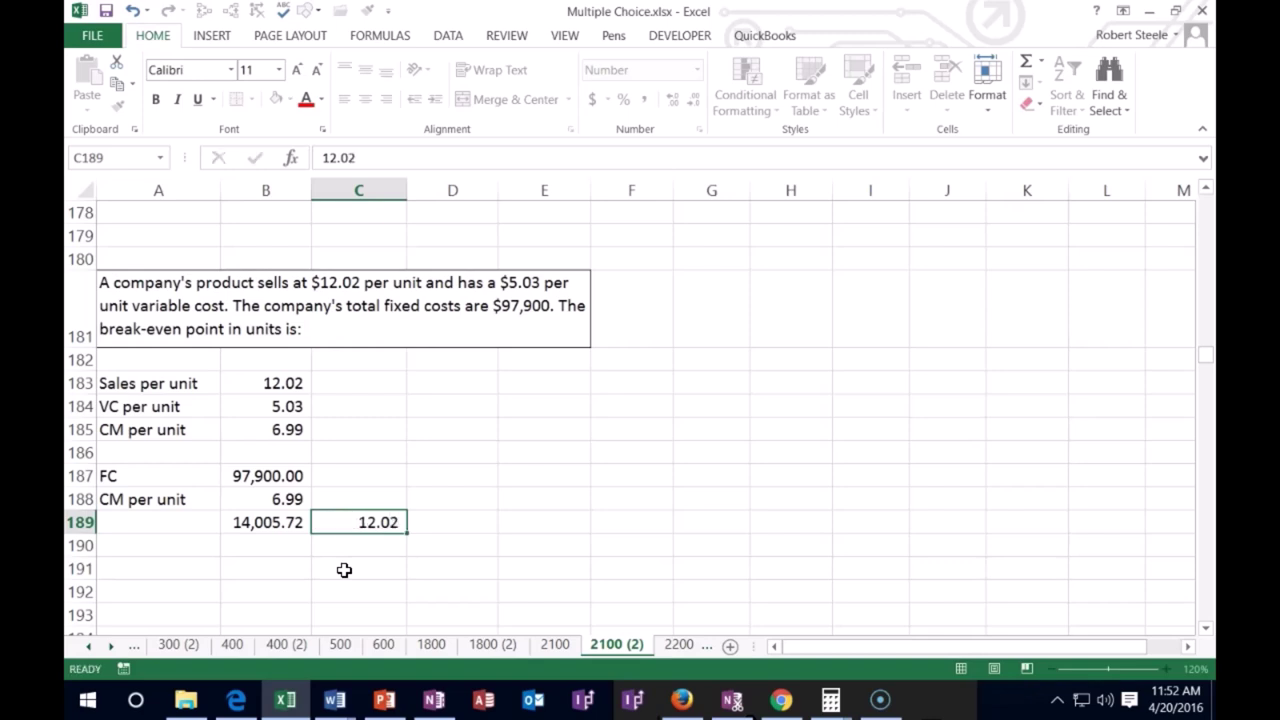
key(Return)
key(Right)
key(Up)
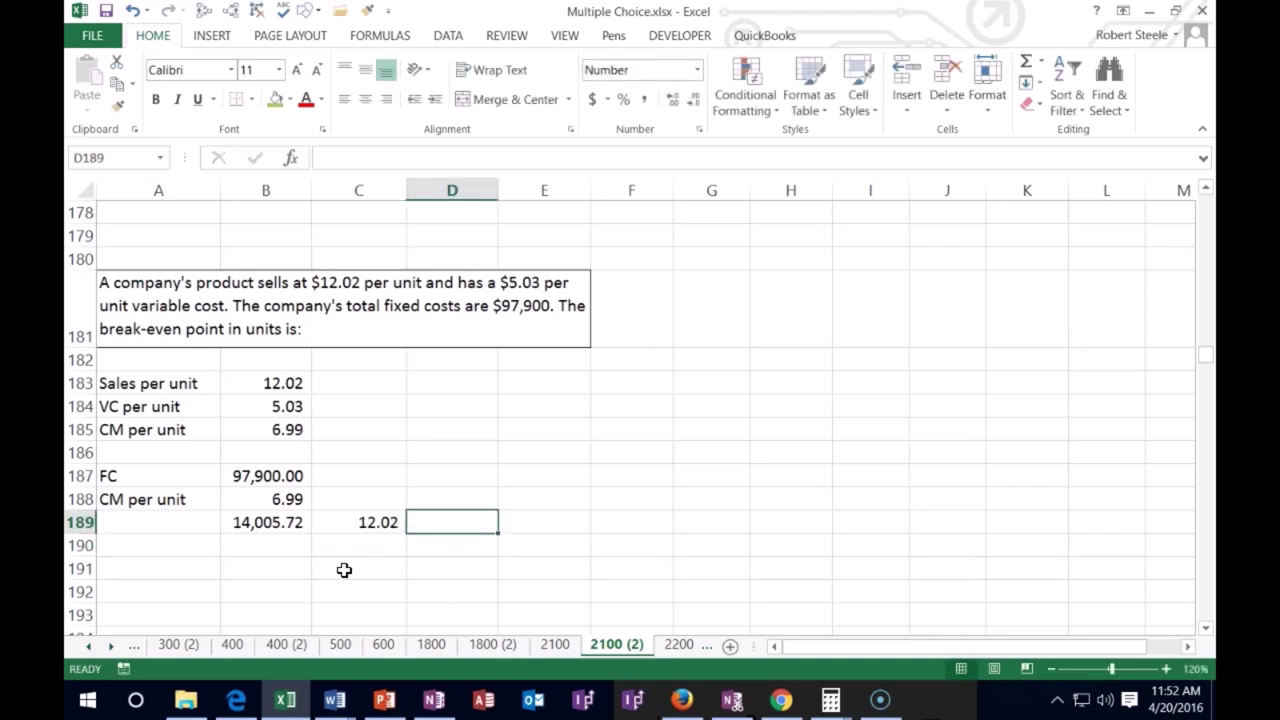
click(284, 523)
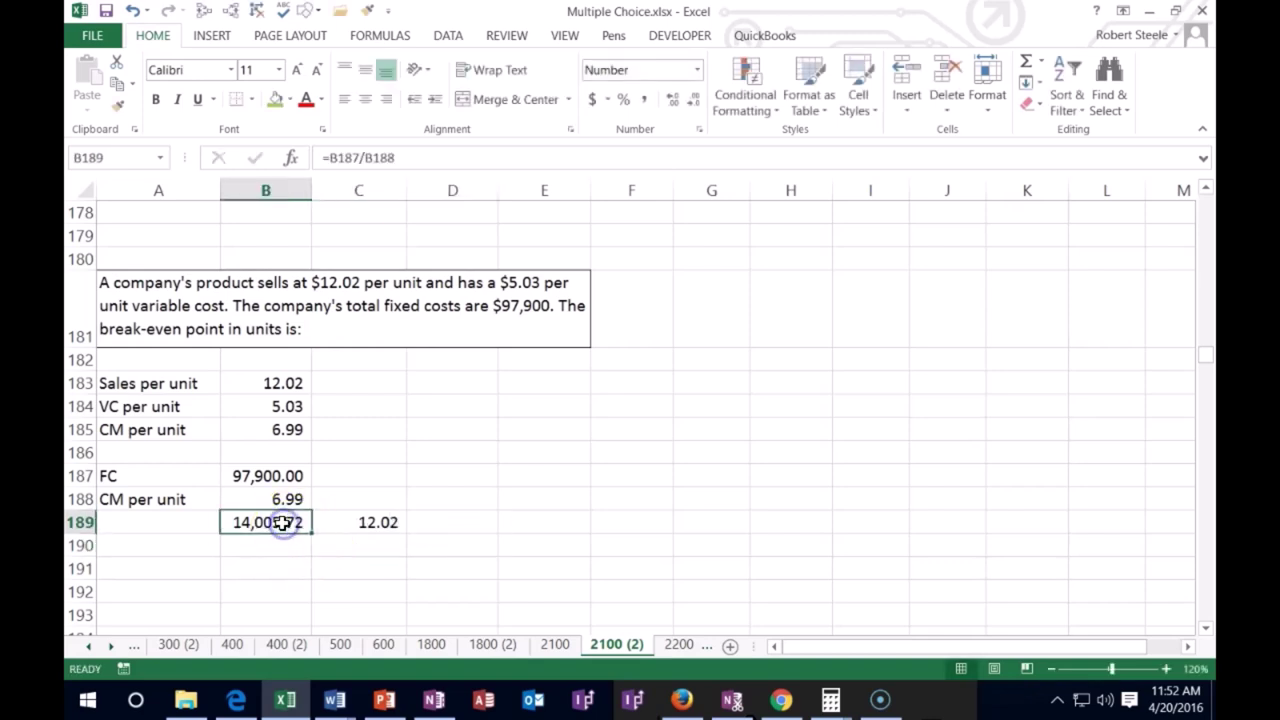
Step: Calculate the break-even point in sales dollars in D189 with the formula =B189*C189
click(343, 522)
click(457, 524)
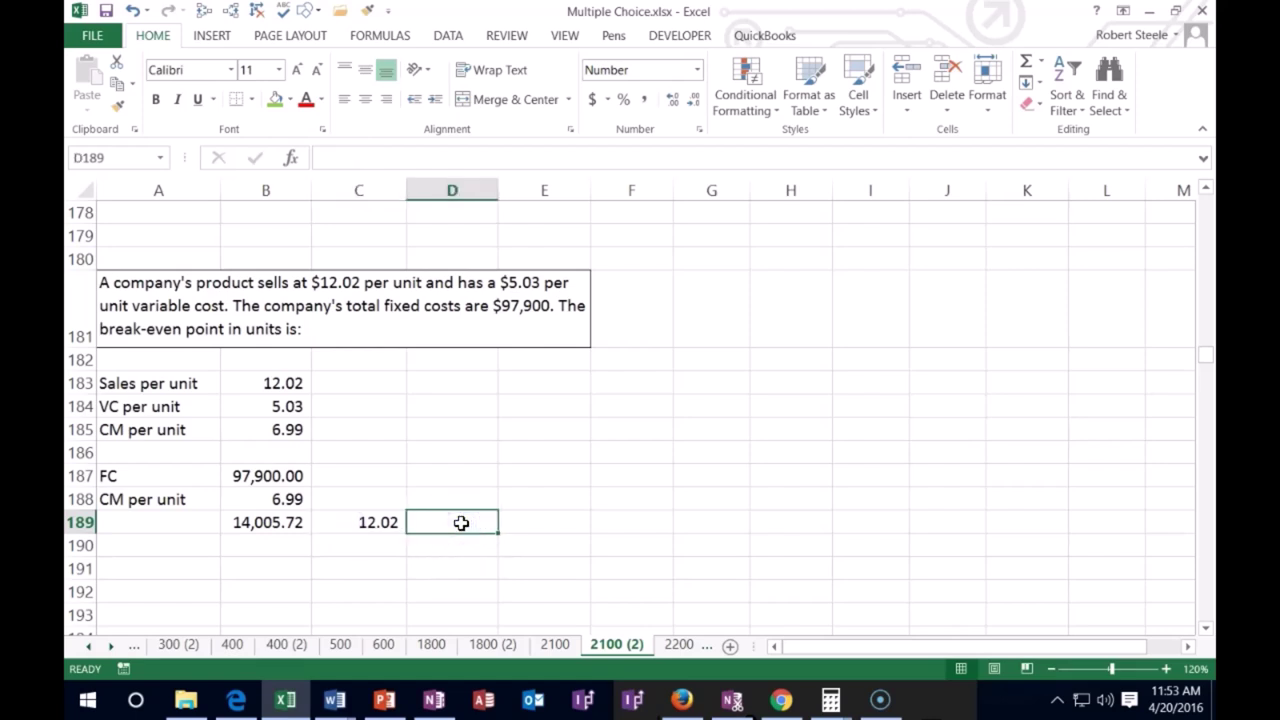
text(=)
click(266, 522)
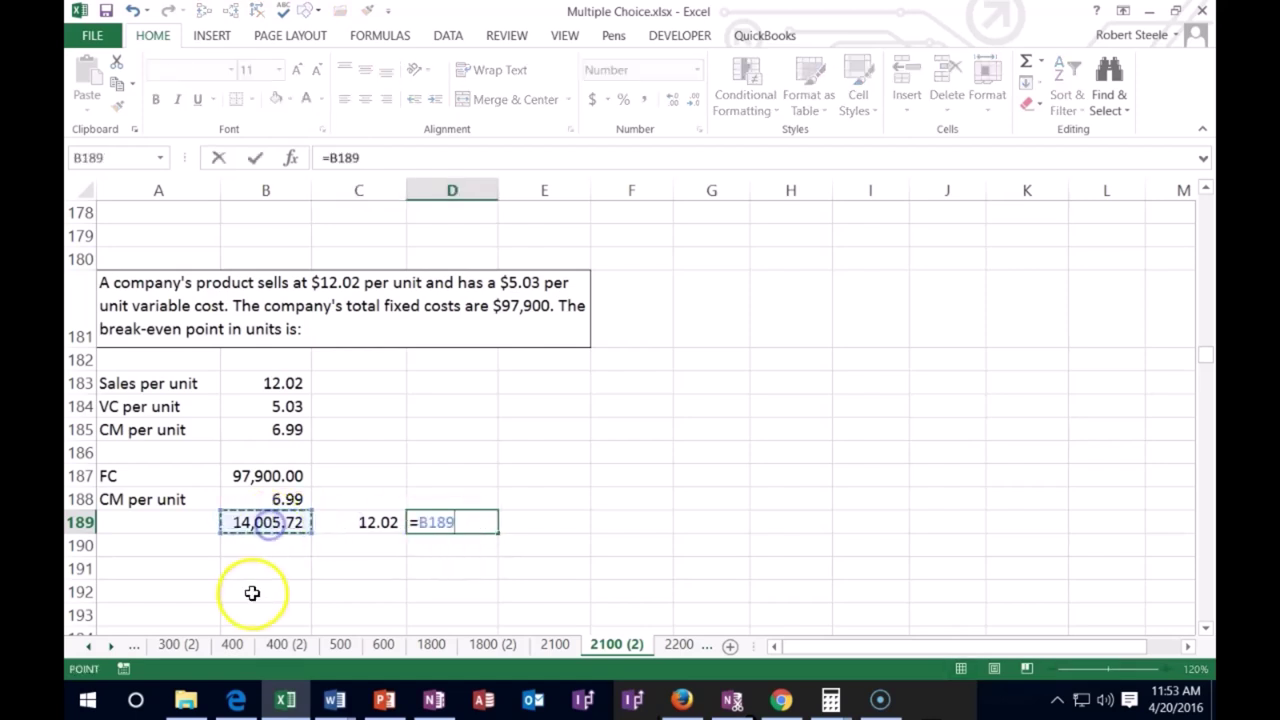
text(*)
click(376, 522)
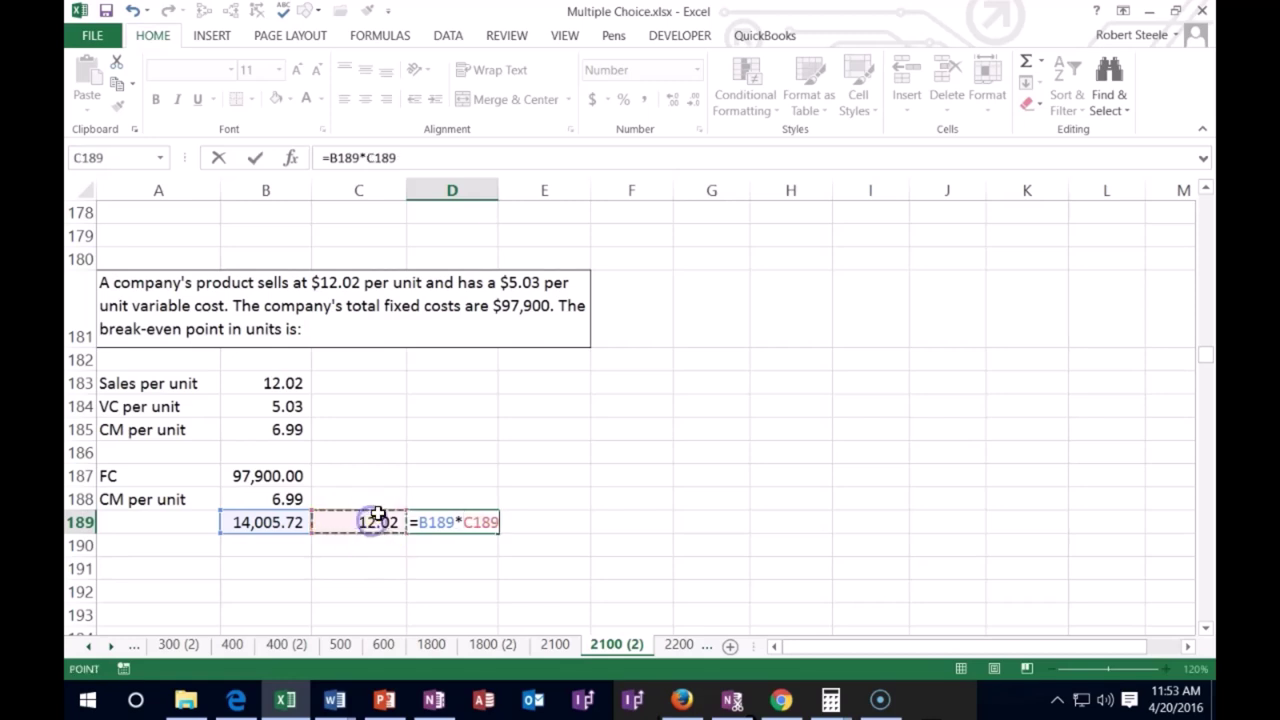
key(Return)
click(390, 507)
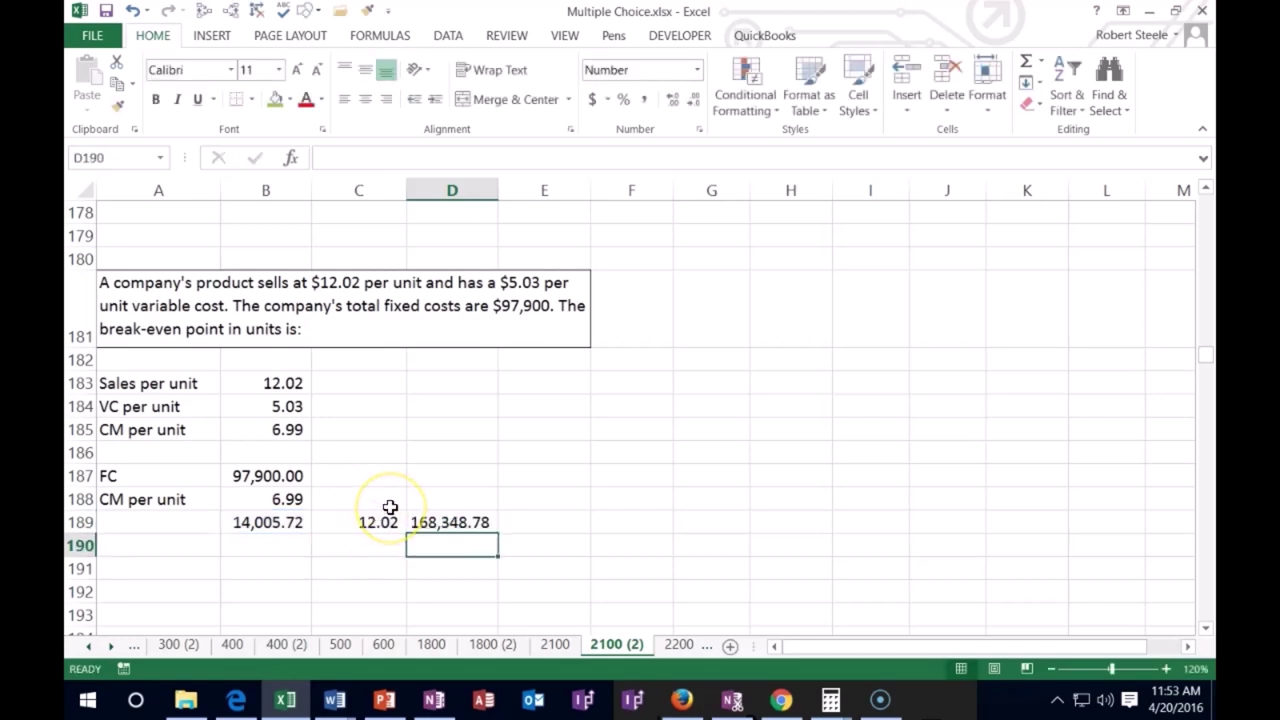
Step: Below the $38,020 target income question, enter the label "Sales per unit" in A201 and 260 in B201
click(105, 646)
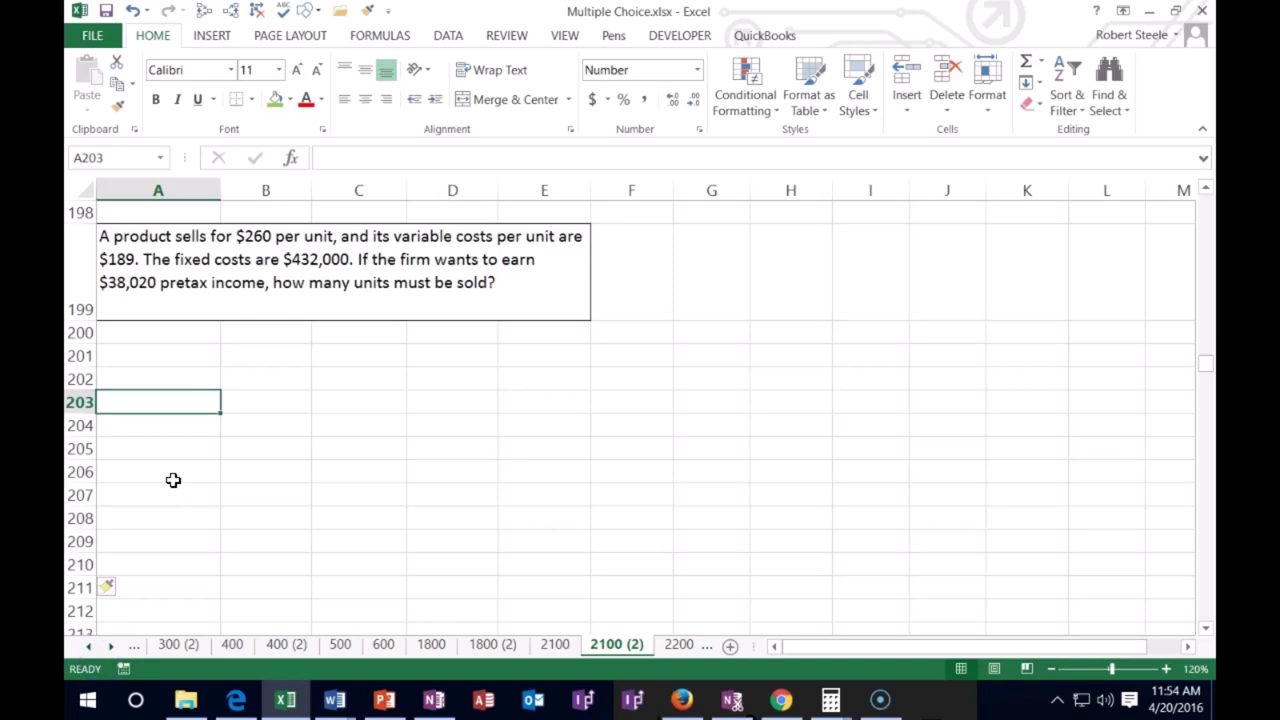
click(185, 360)
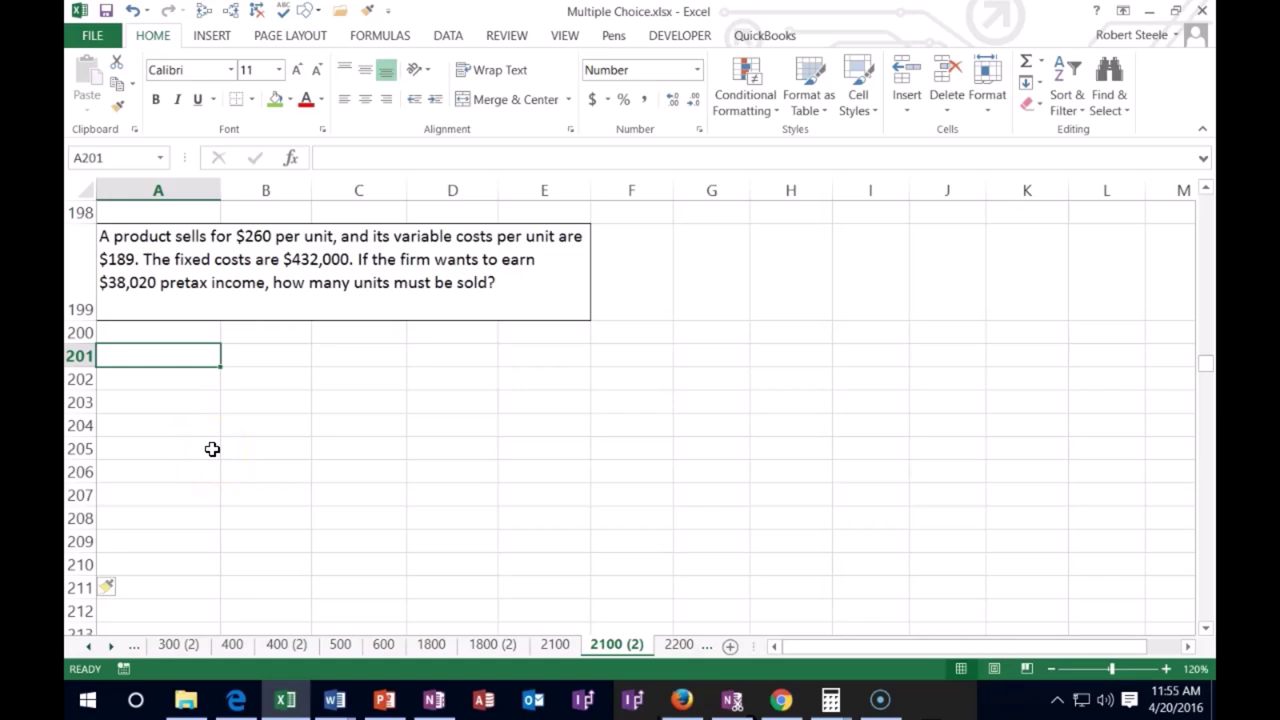
text(Sales per )
text(unit)
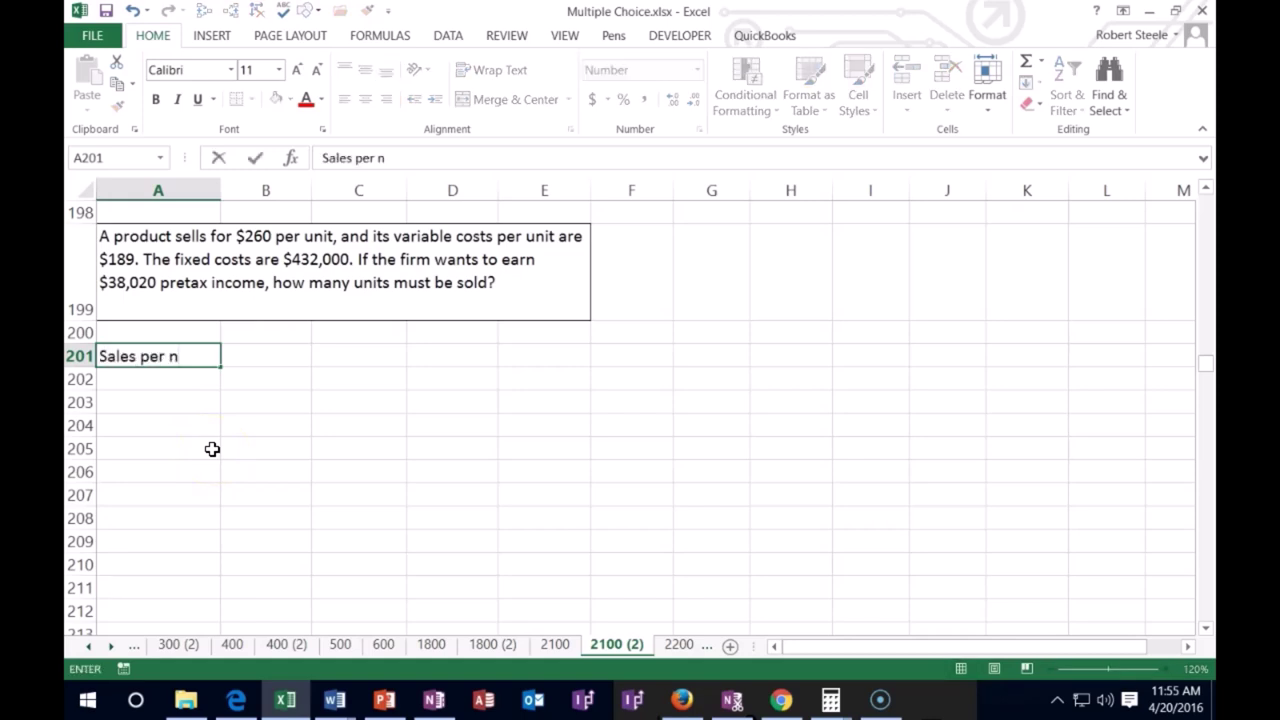
key(Tab)
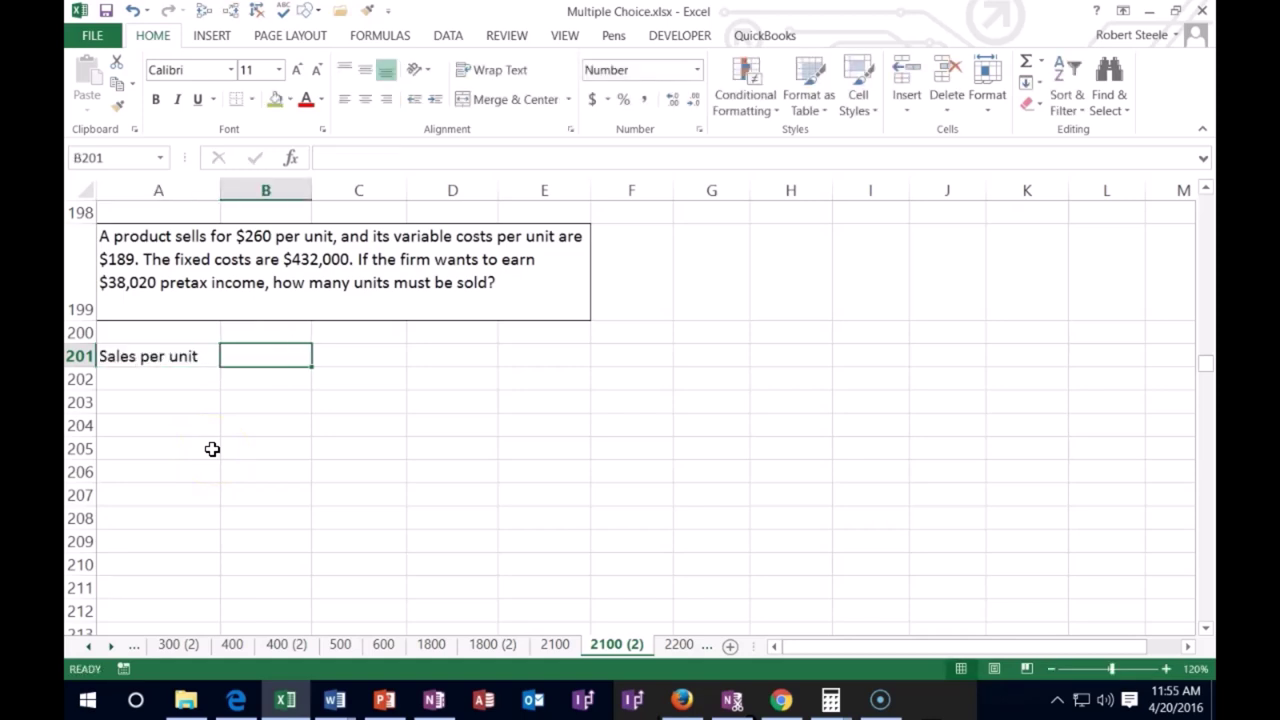
text(260)
key(Return)
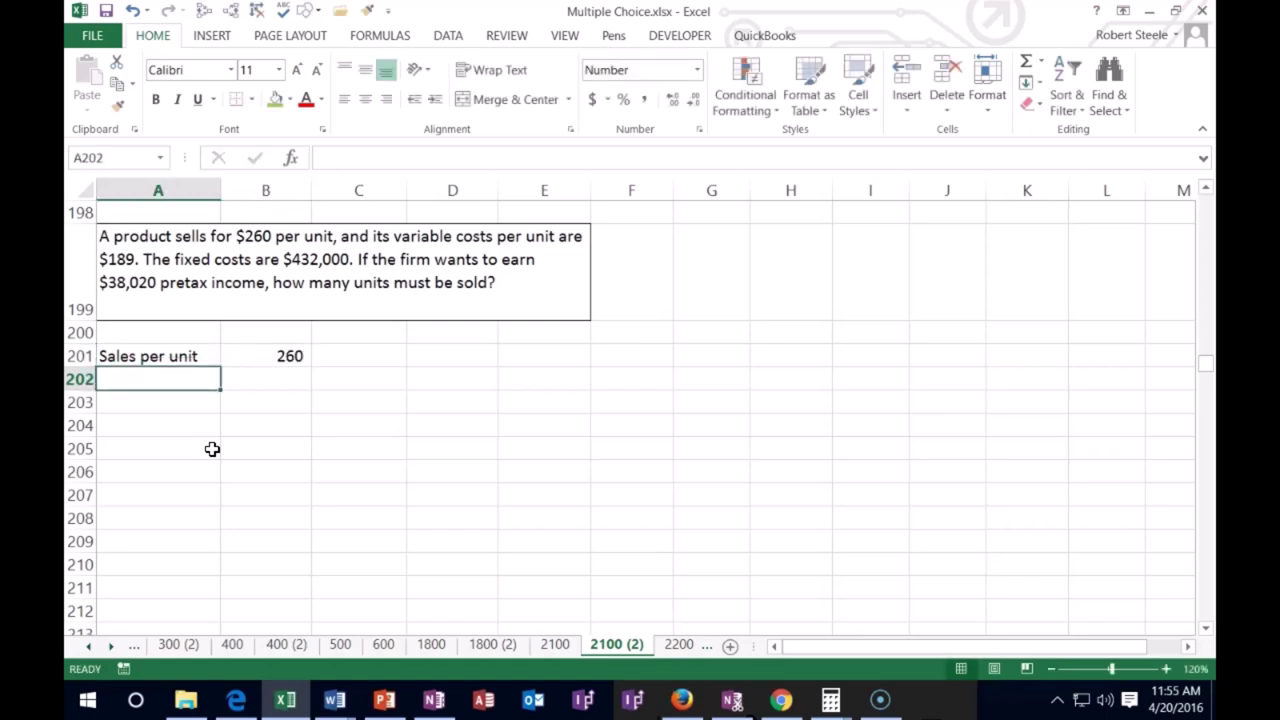
Step: Enter the label "VC per unit" in A202 and the variable cost 189 in B202
text(VC per unit)
key(Tab)
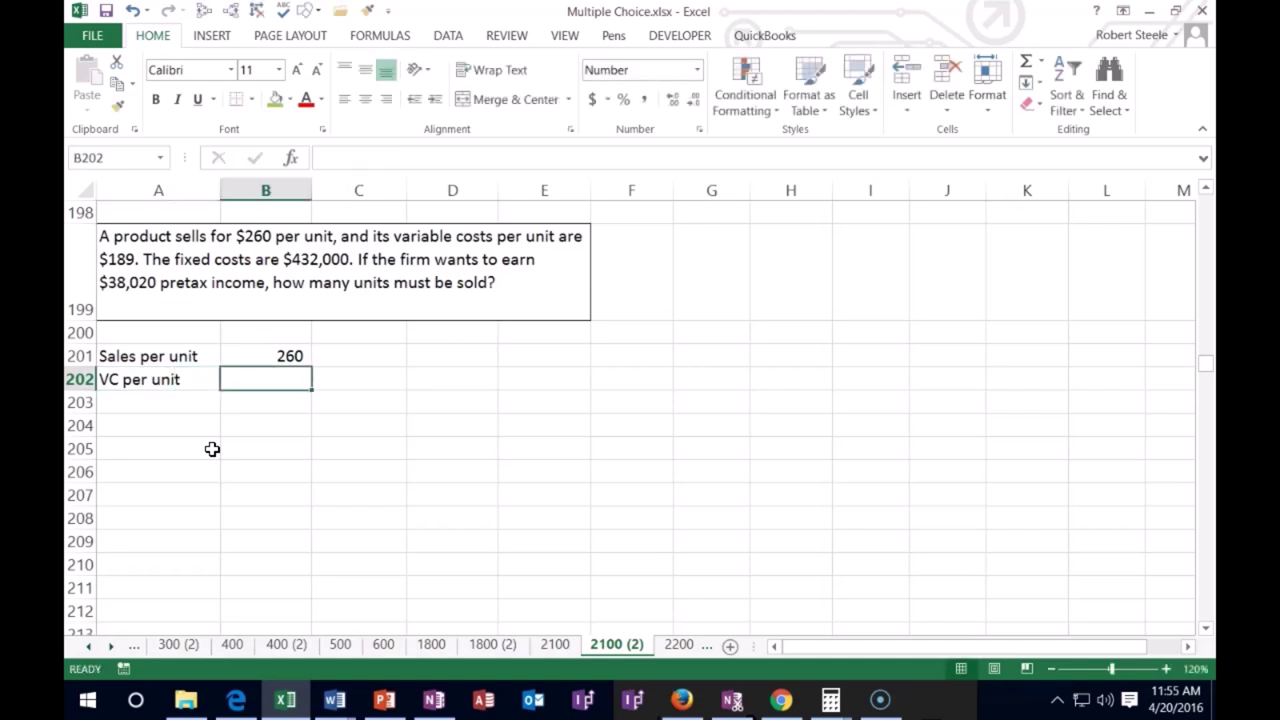
text(189)
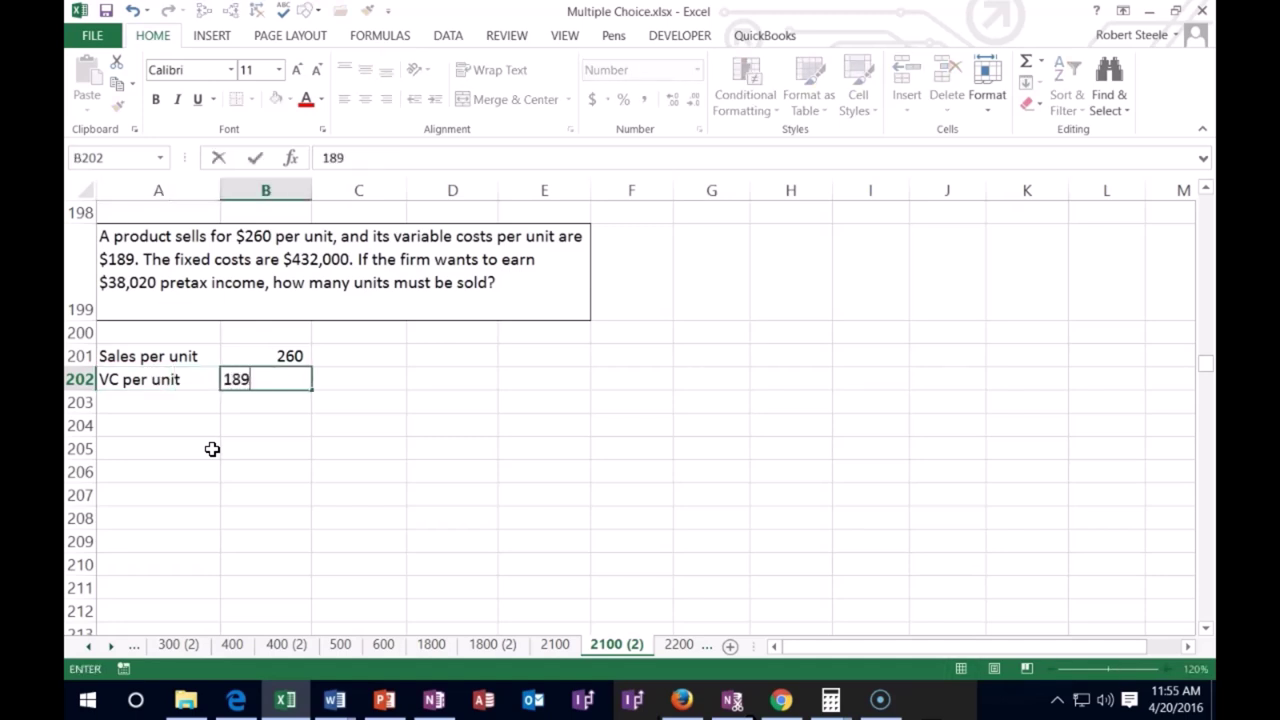
key(Return)
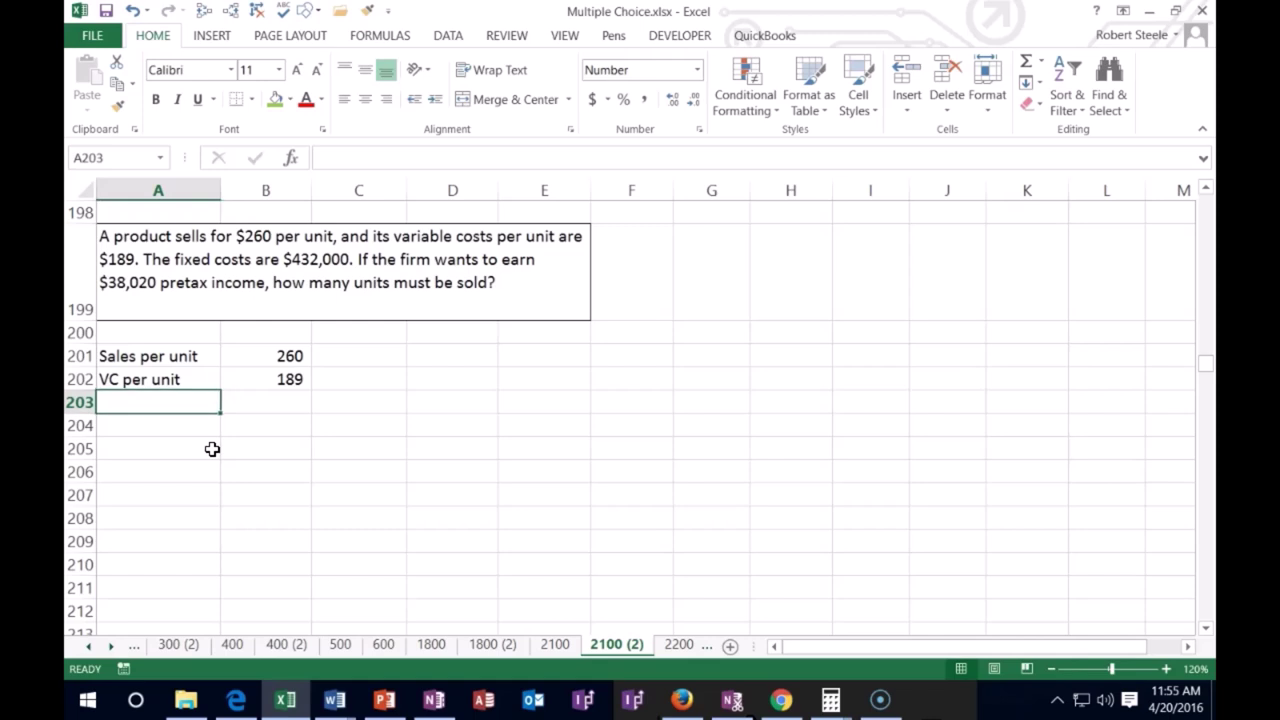
Step: Label A203 "CM per unit" and calculate the contribution margin in B203 with the formula =B201-B202
text(CM per unit)
key(Tab)
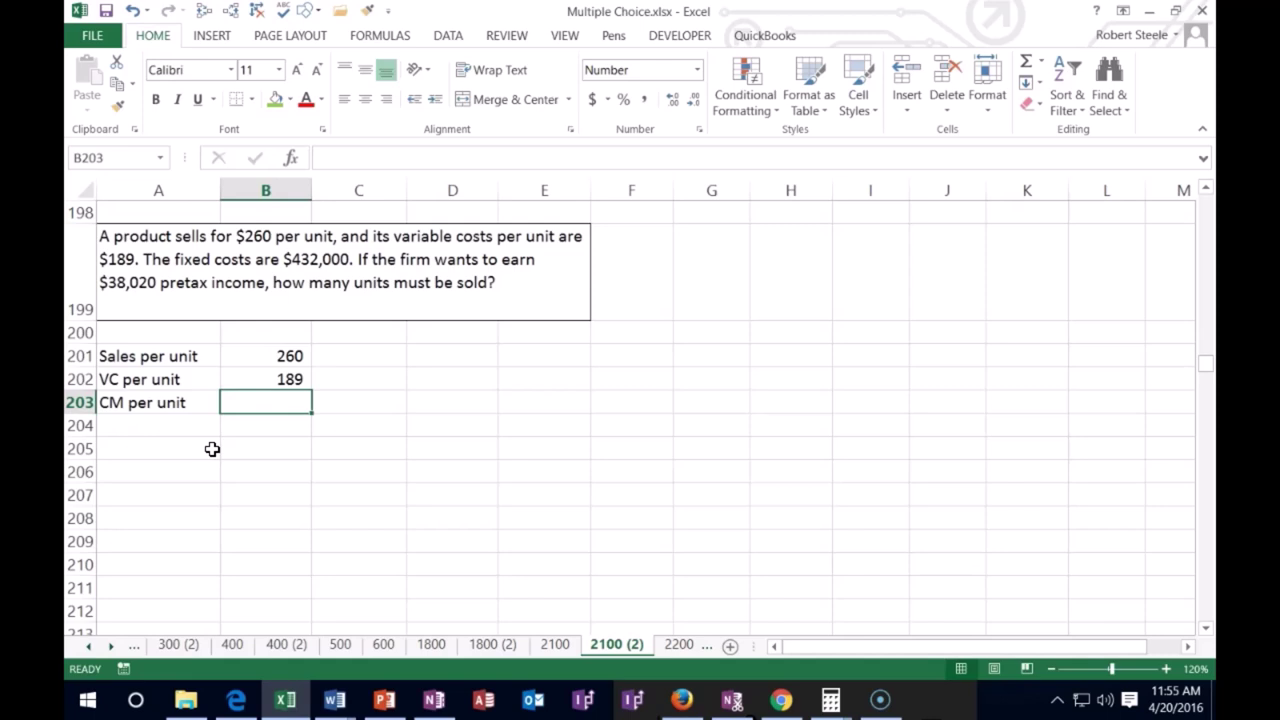
text(=)
click(272, 350)
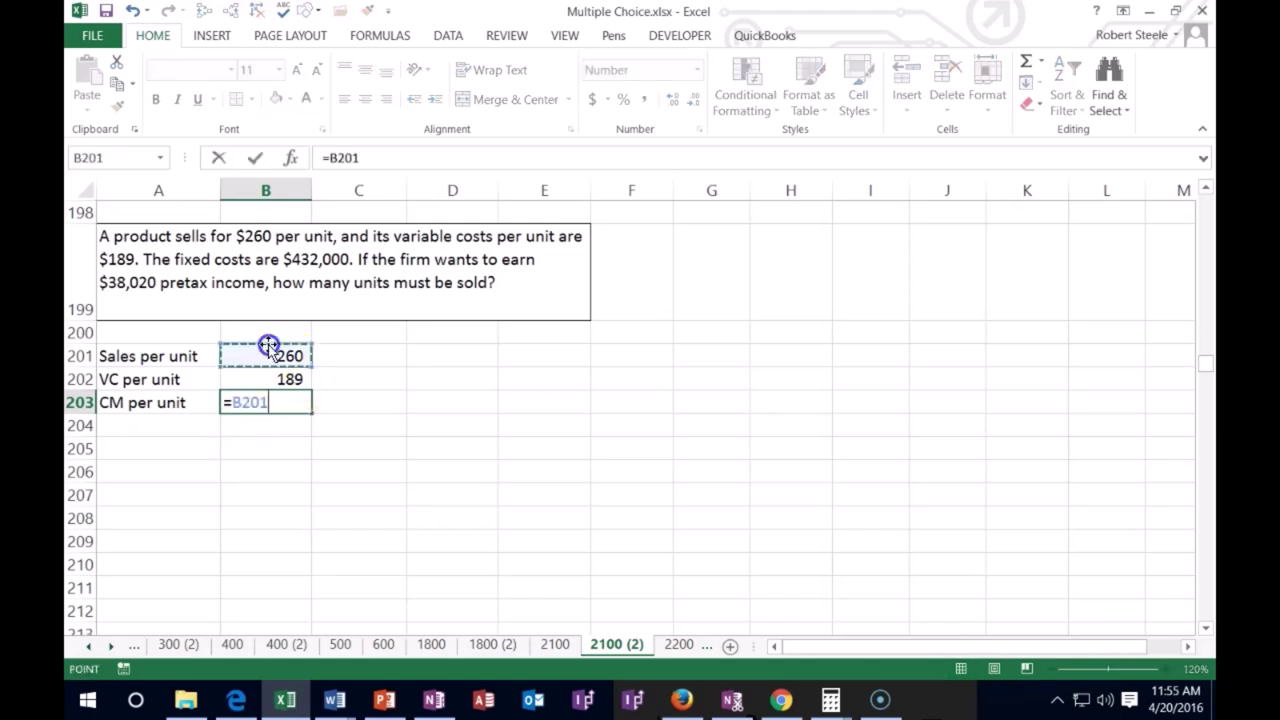
text(-)
click(286, 374)
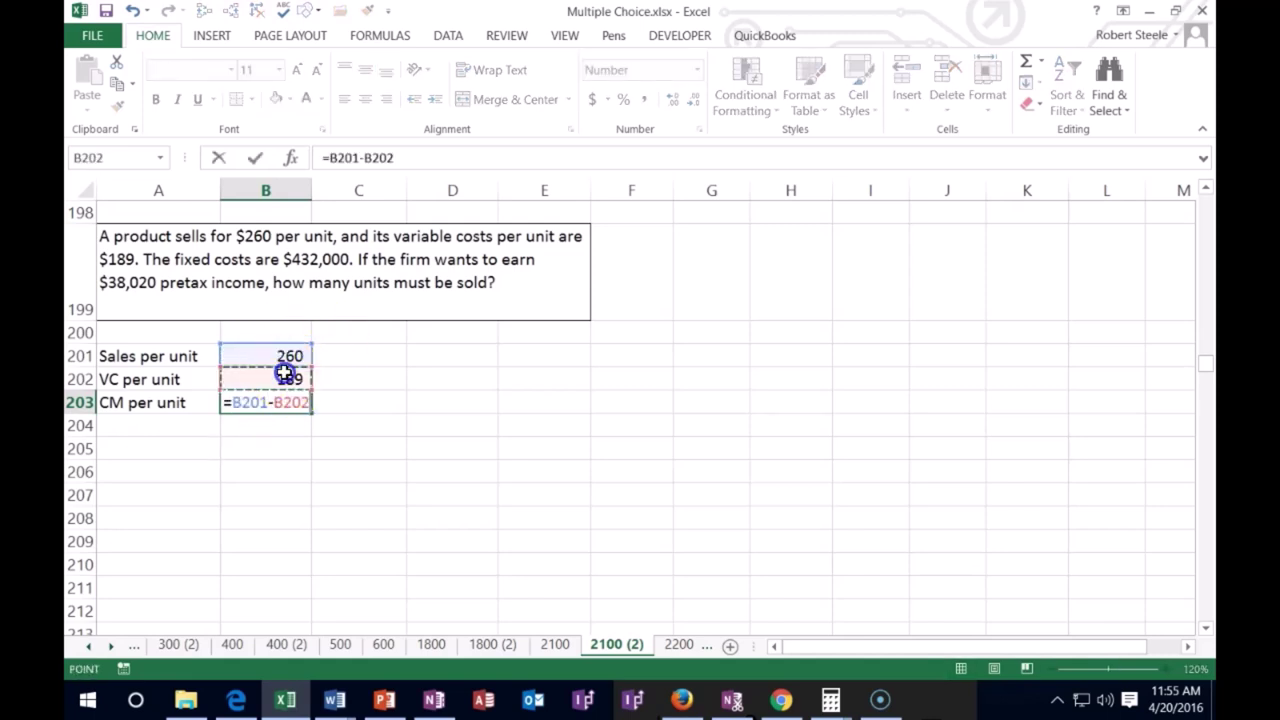
key(Return)
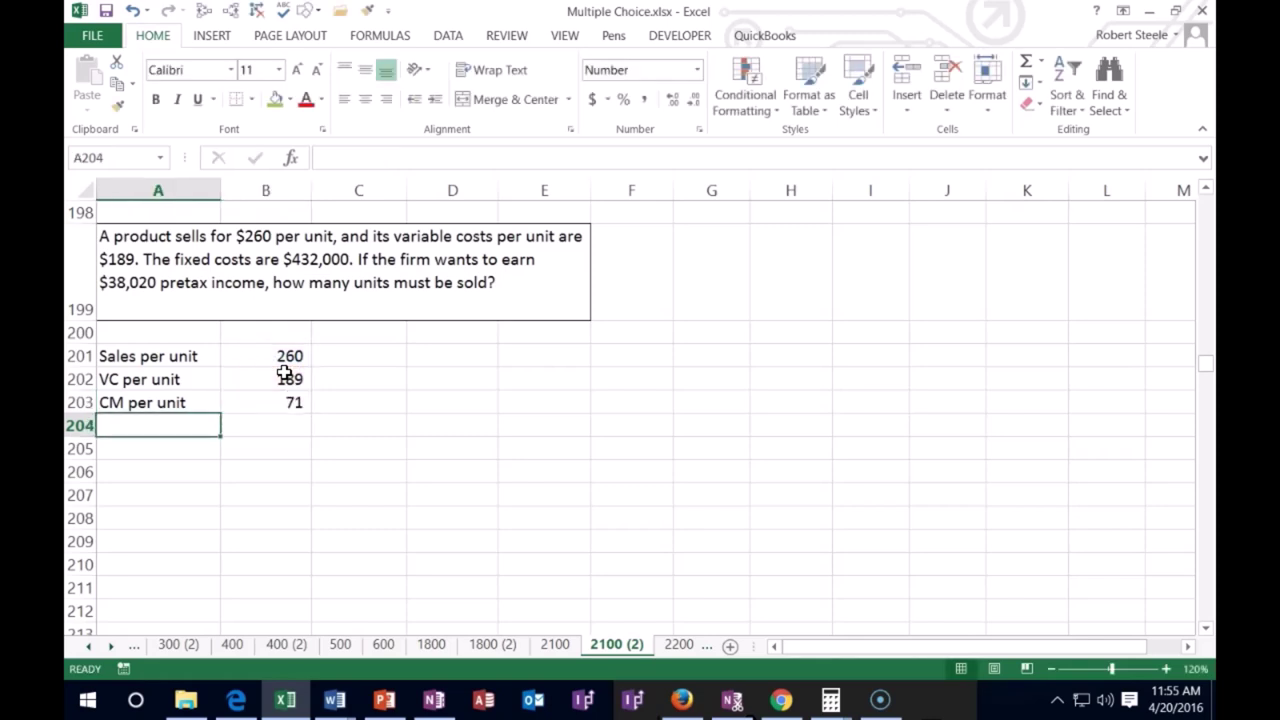
key(Return)
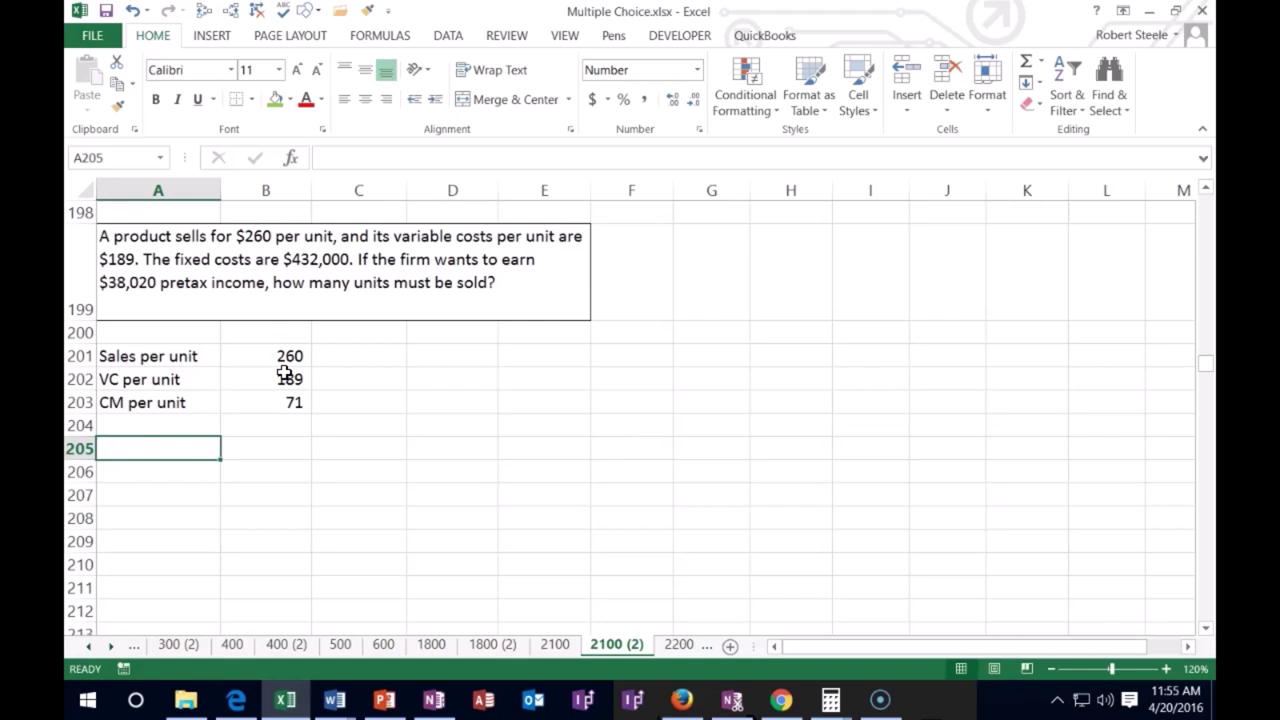
Step: Add a bottom border to the variable cost in B202, above the contribution margin
click(268, 400)
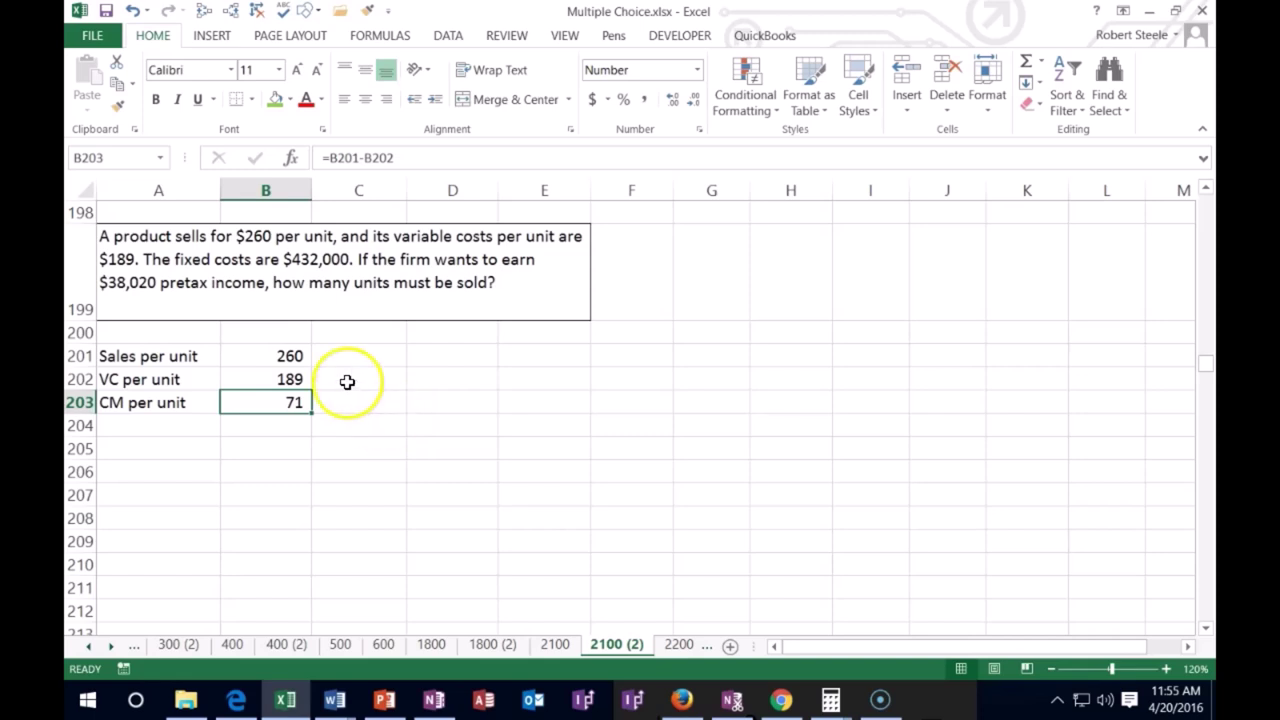
click(304, 379)
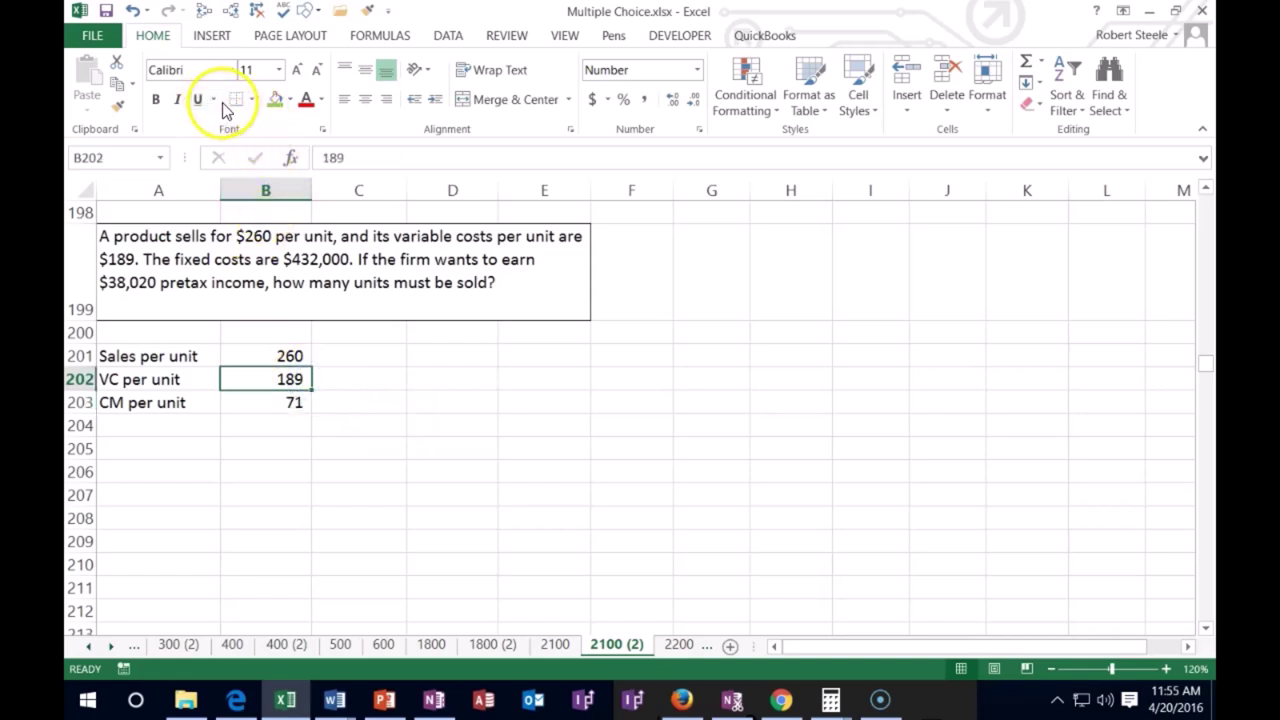
click(293, 401)
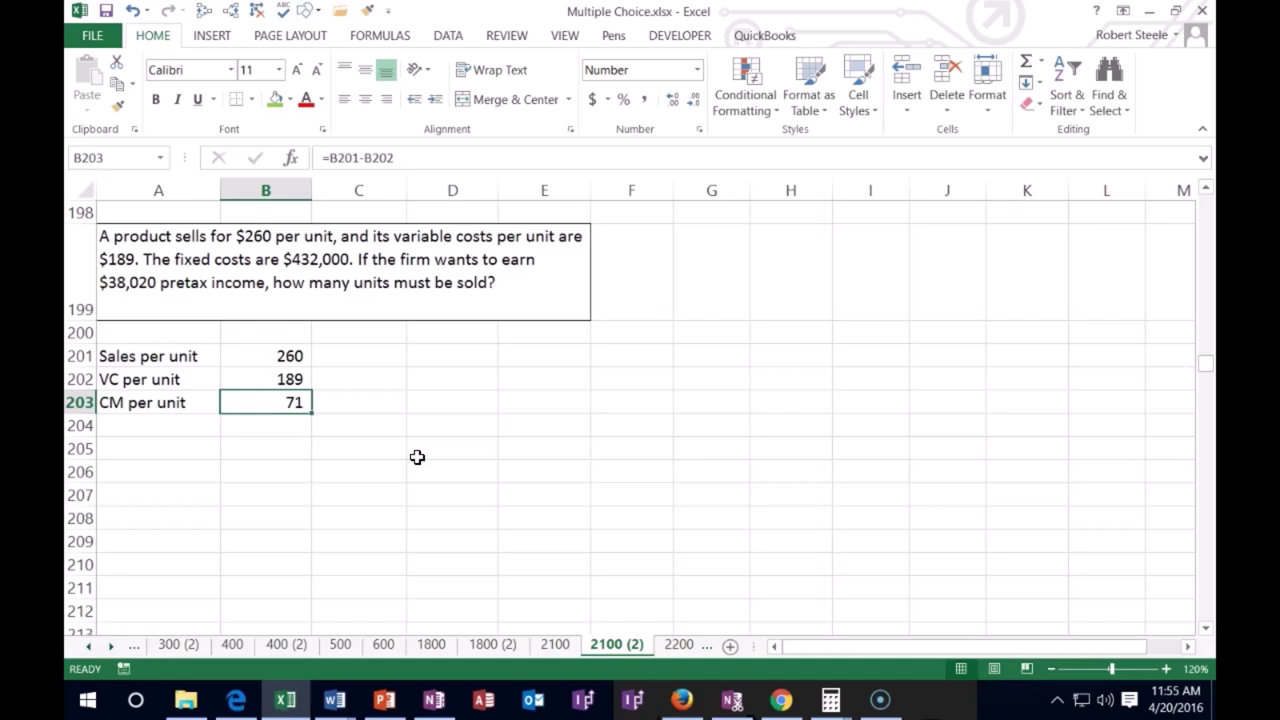
Step: Enter the label "Fc" in A205 and the fixed costs 432,000 in B205
click(186, 449)
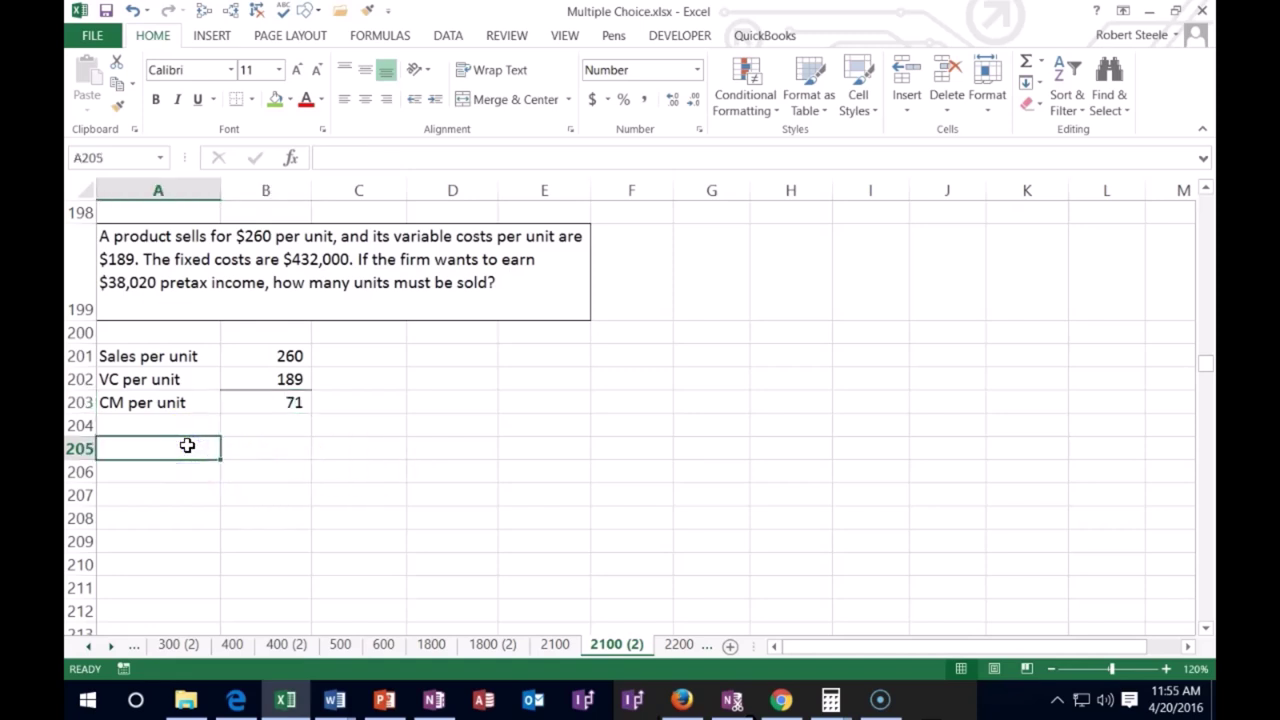
text(Fc)
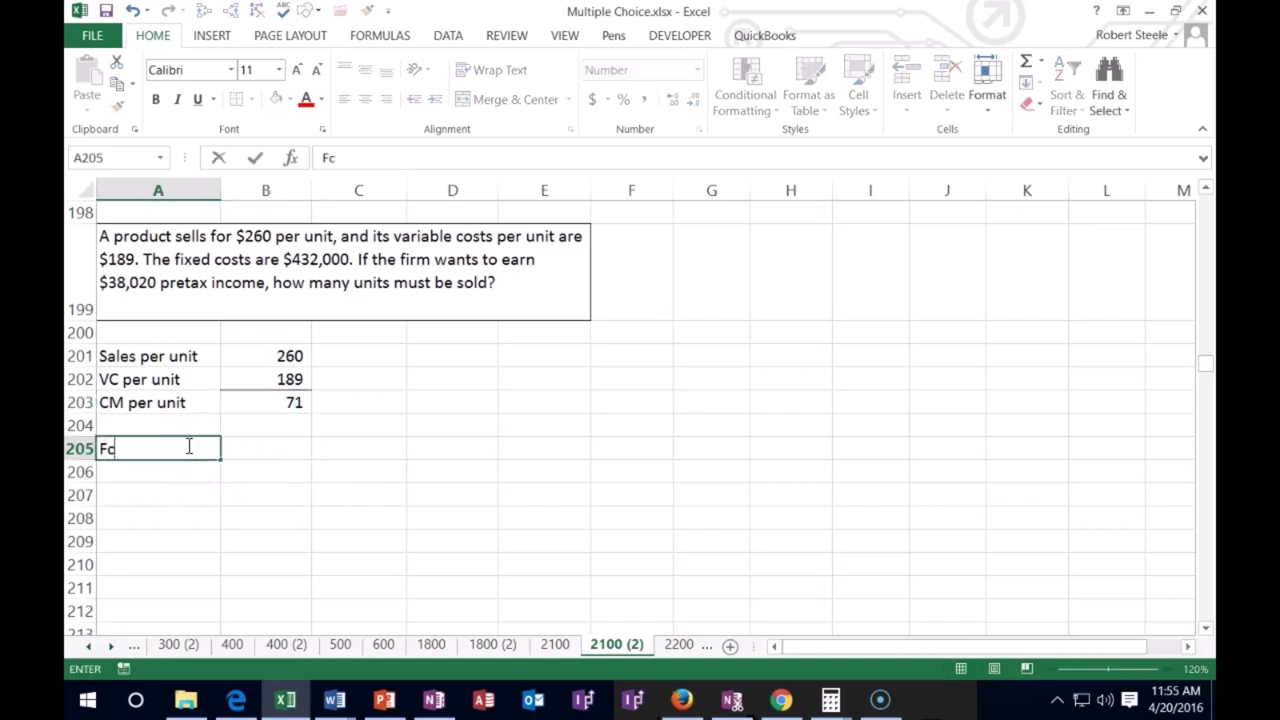
key(Tab)
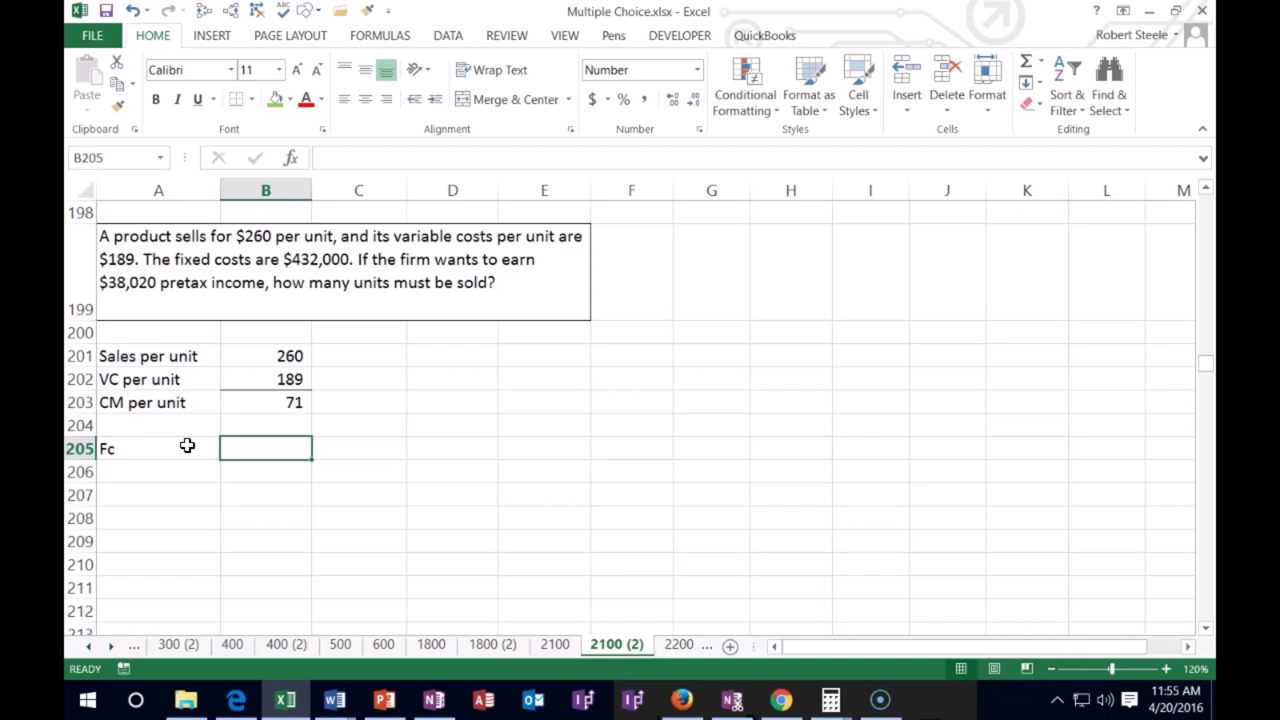
text(432000)
key(Return)
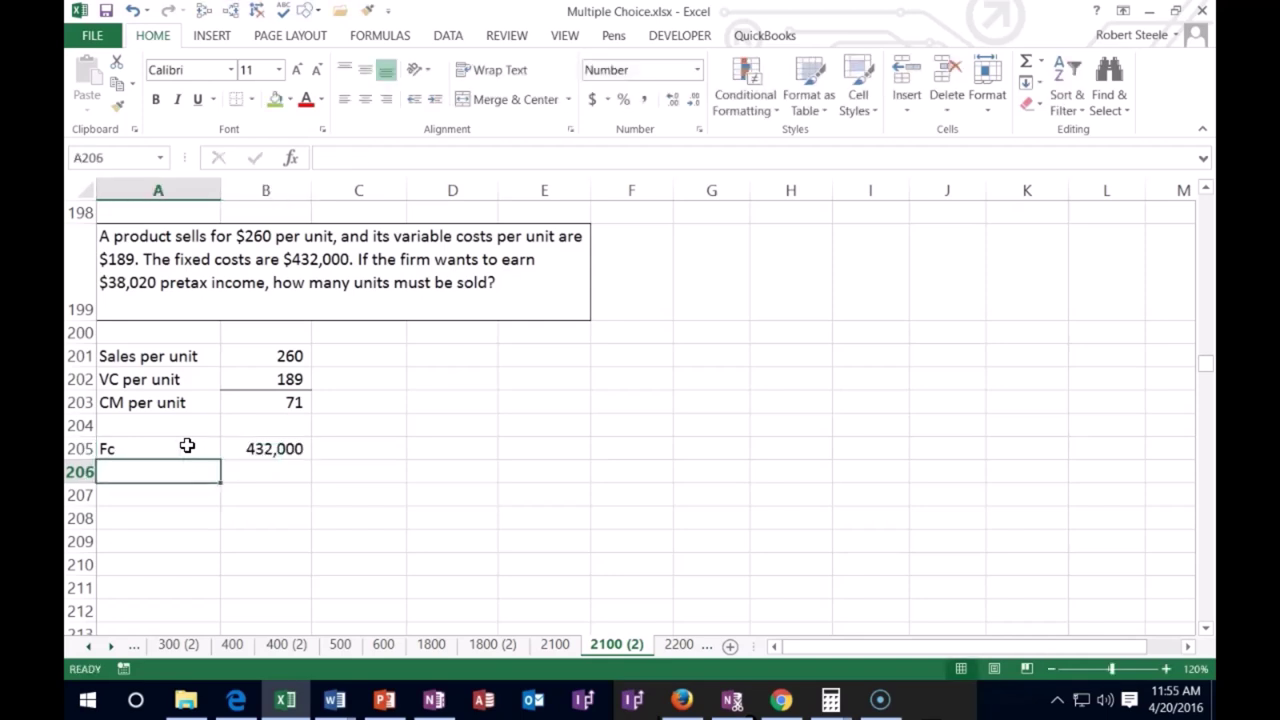
Step: Enter the label "Income" in A206 and the target pretax income 38,020 in B206
text(Income)
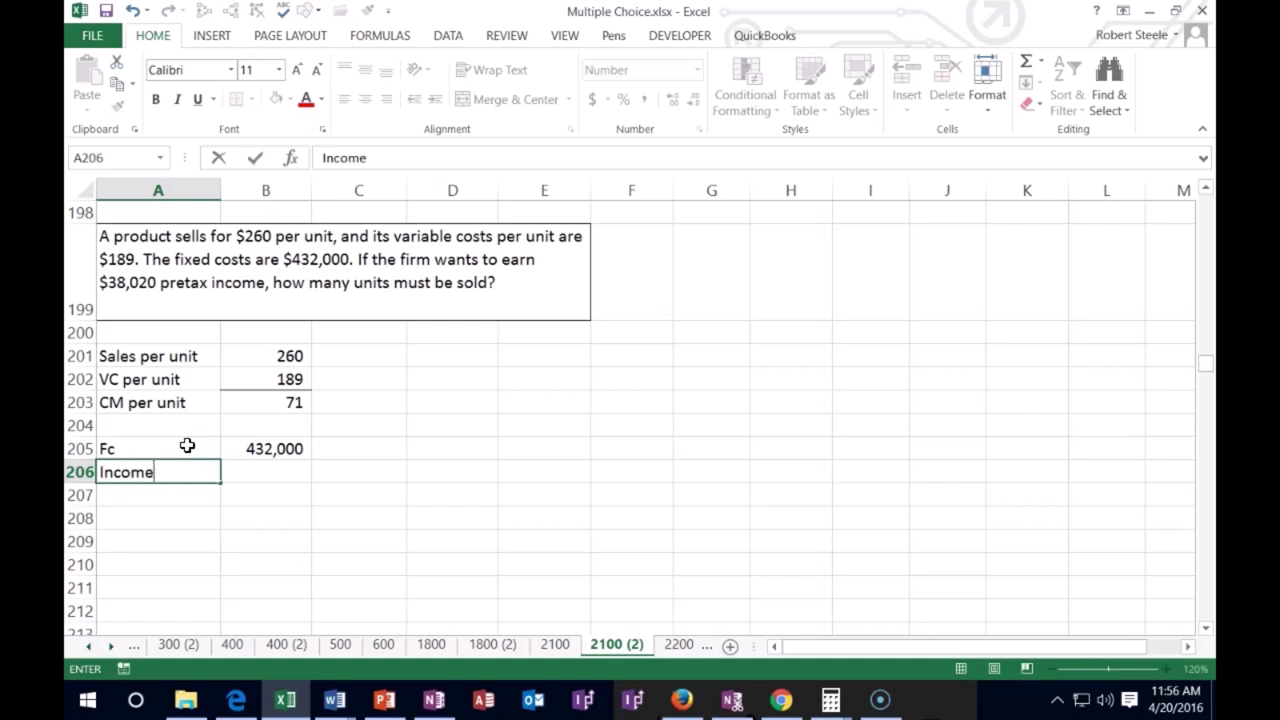
key(Tab)
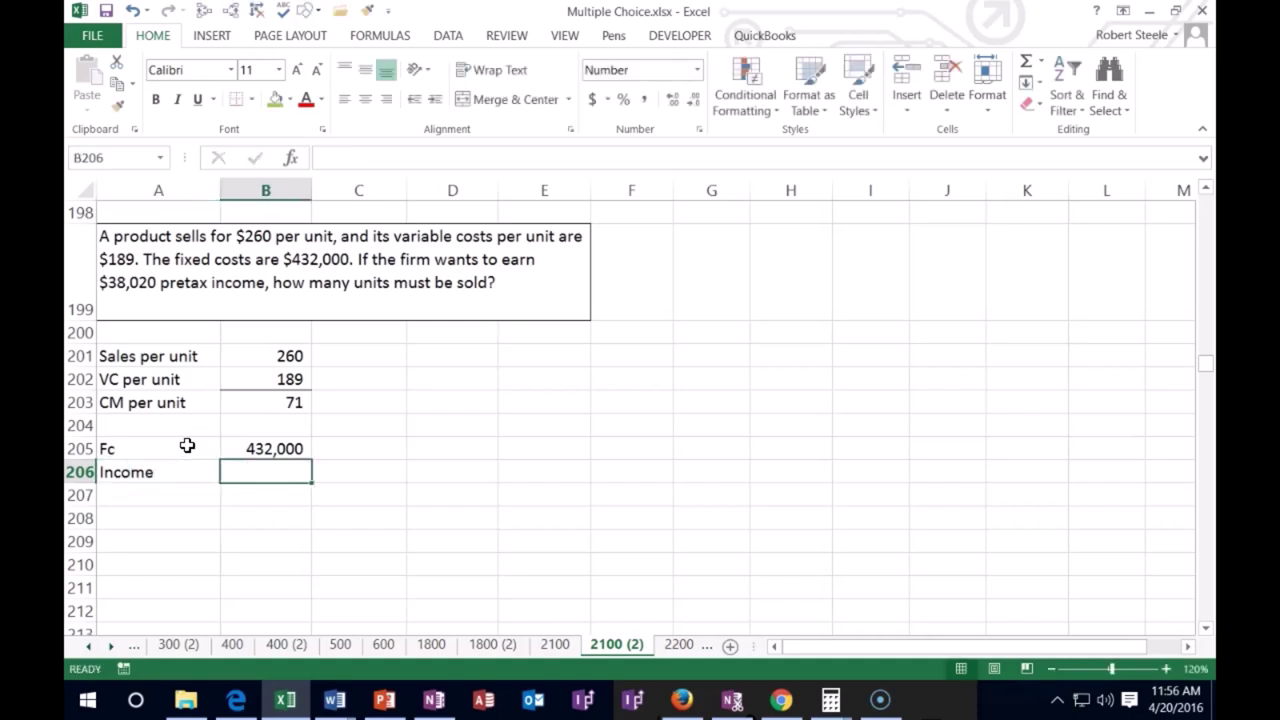
text(38)
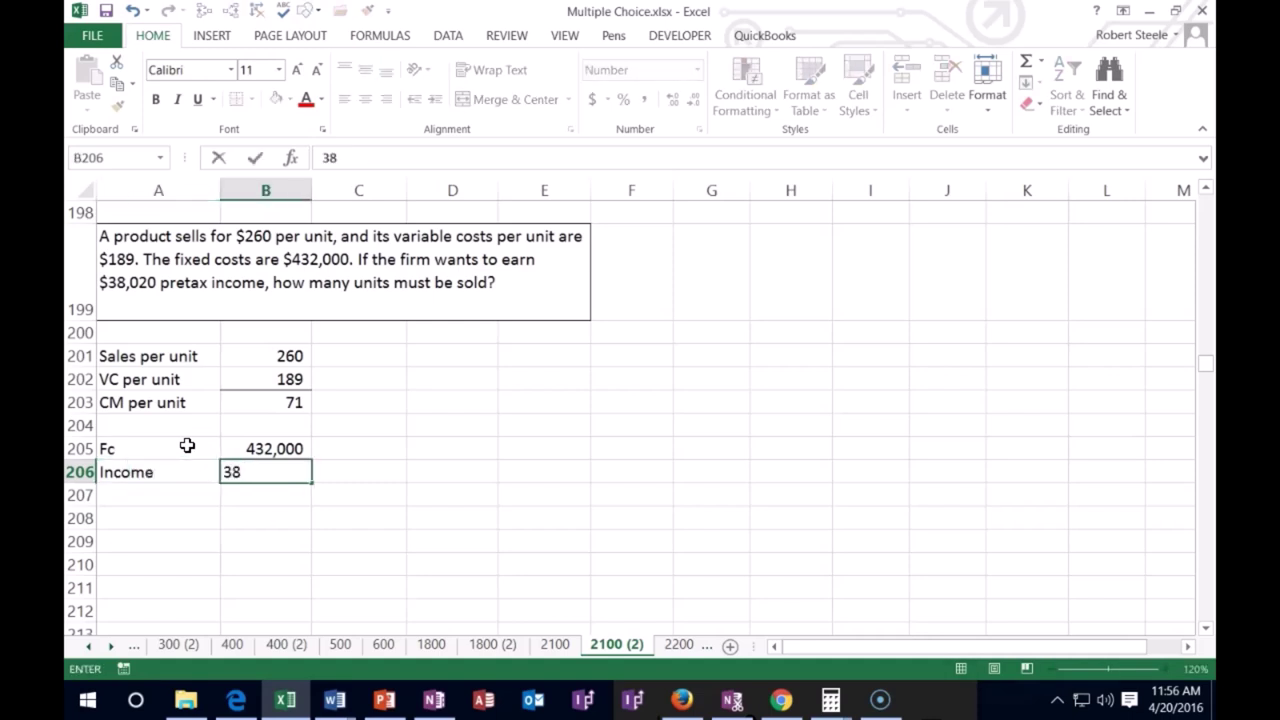
text(,020)
key(Return)
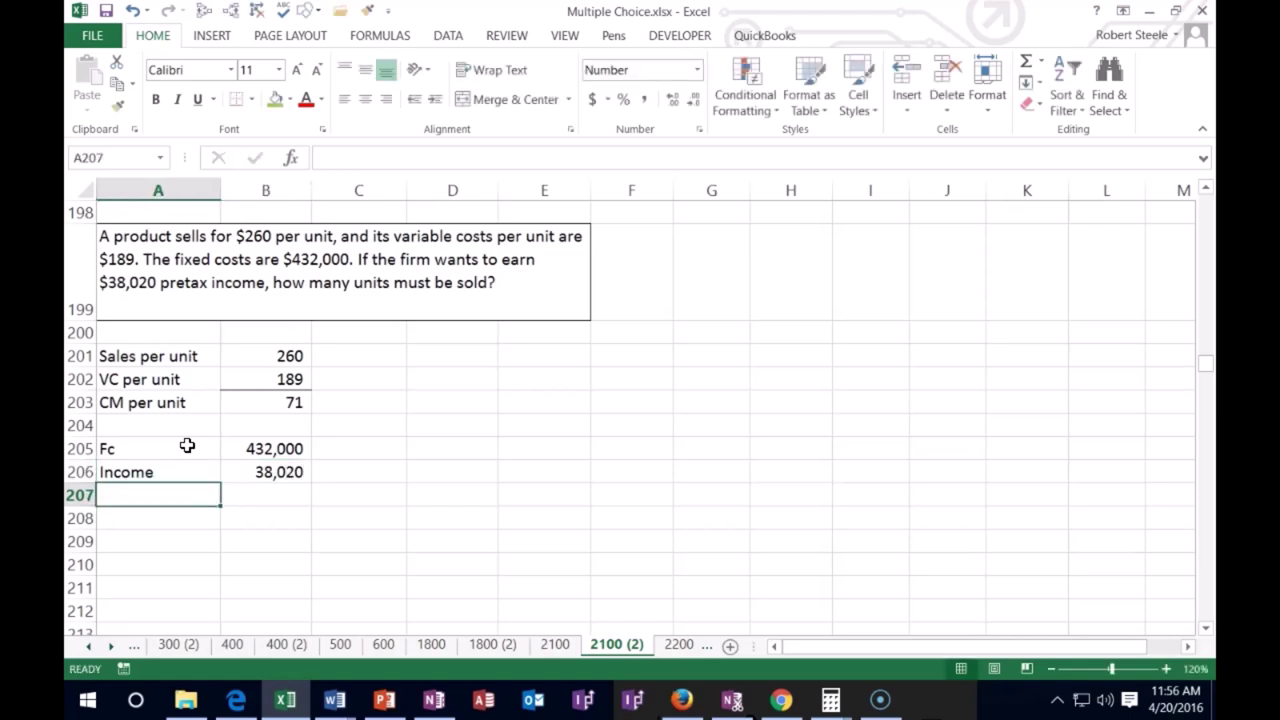
Step: Add fixed costs and target income in B207 with the formula =B205+B206, and give B206 a bottom border
key(Tab)
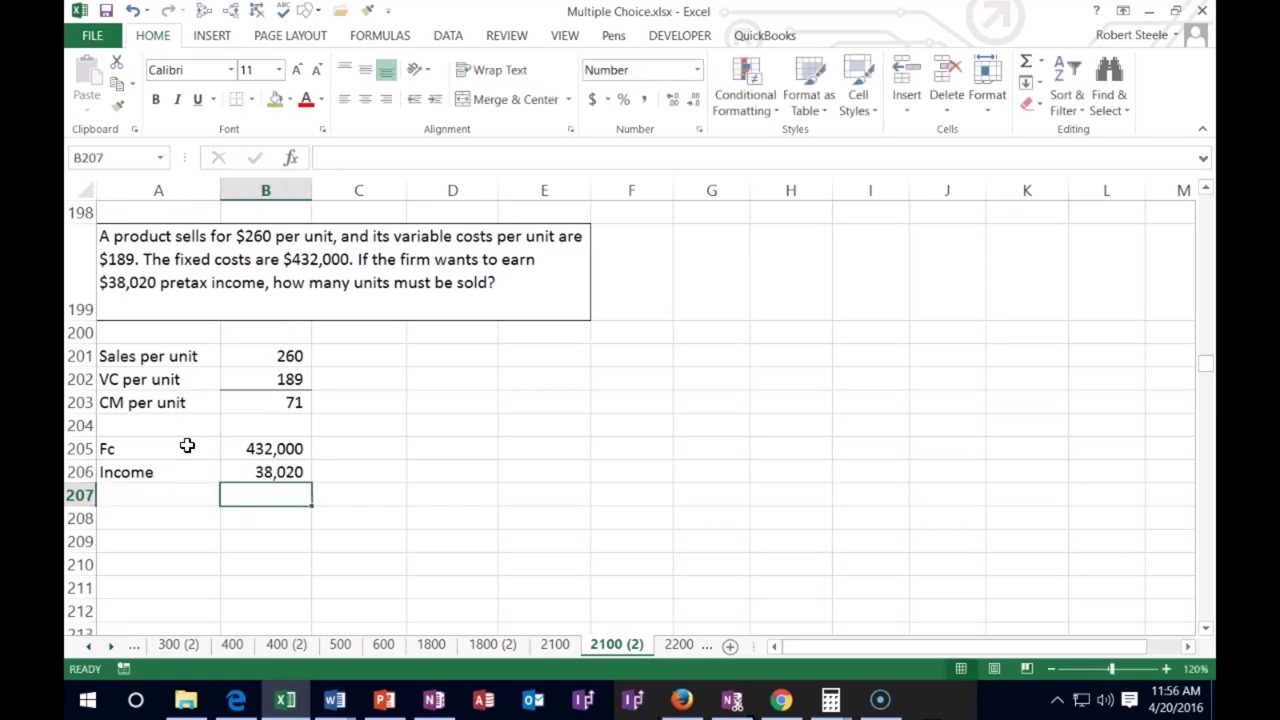
key(shift+Tab)
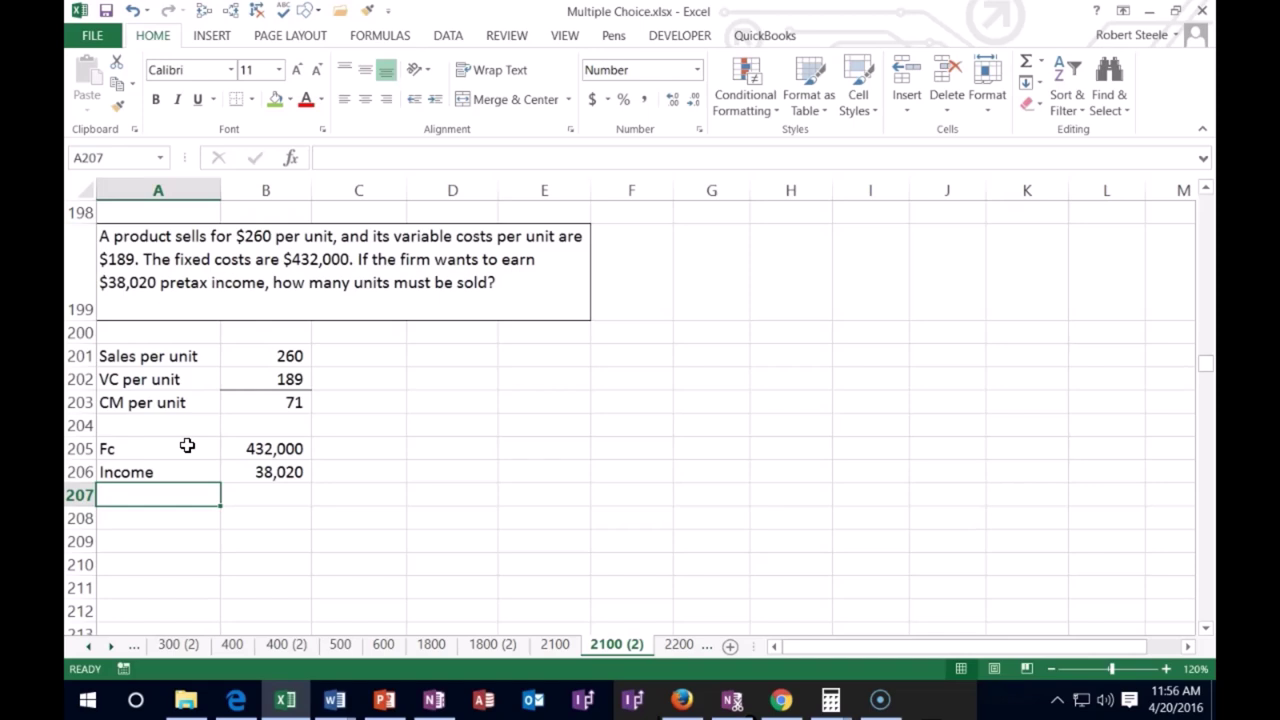
key(Tab)
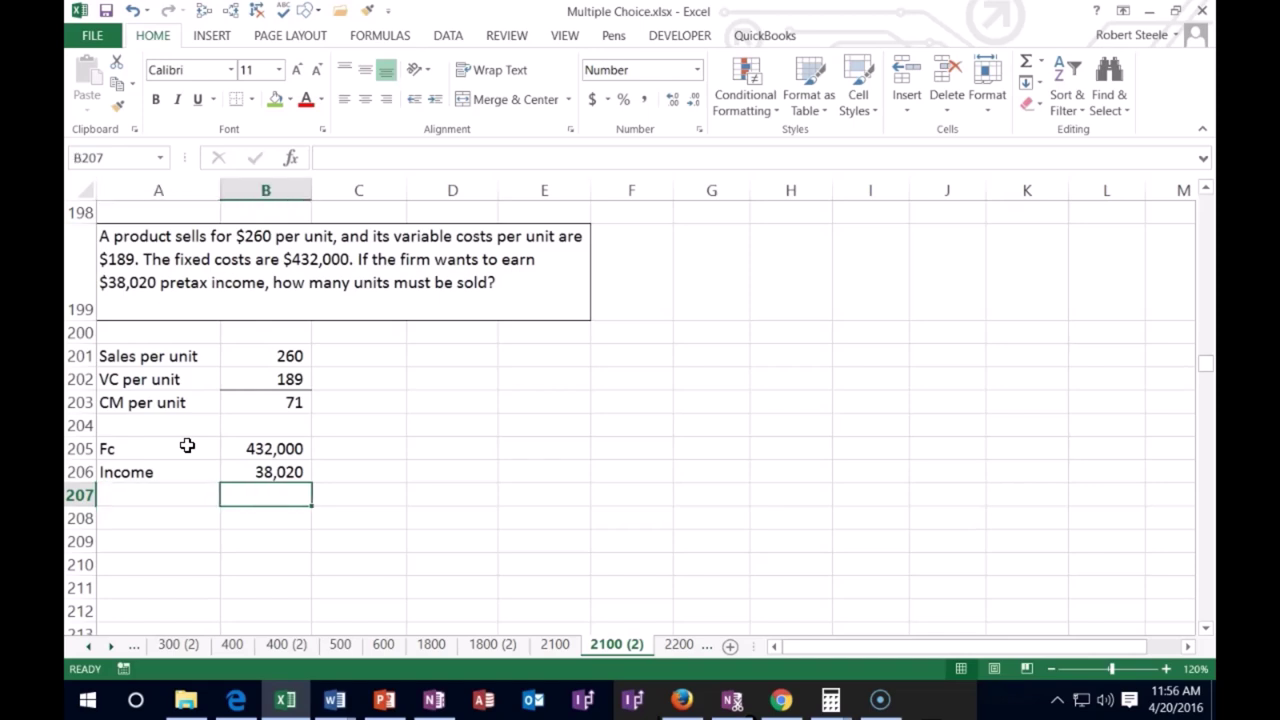
text(=)
key(Up)
key(Up)
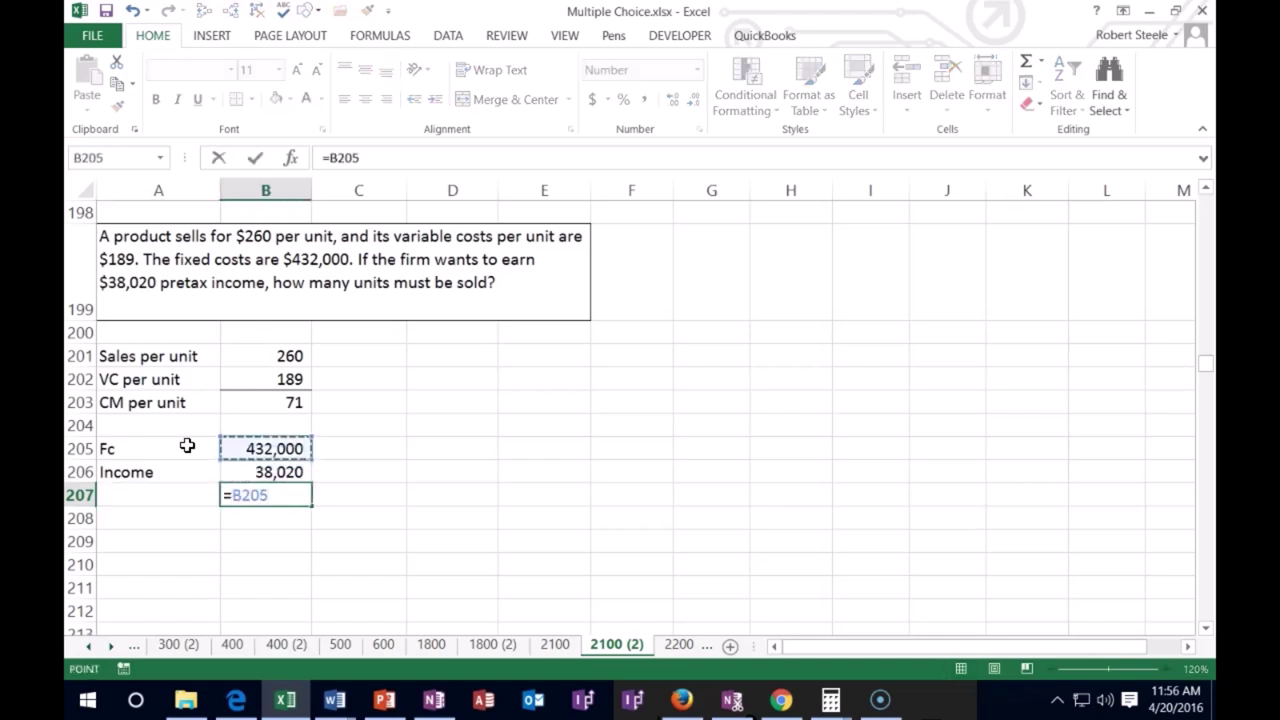
text(+)
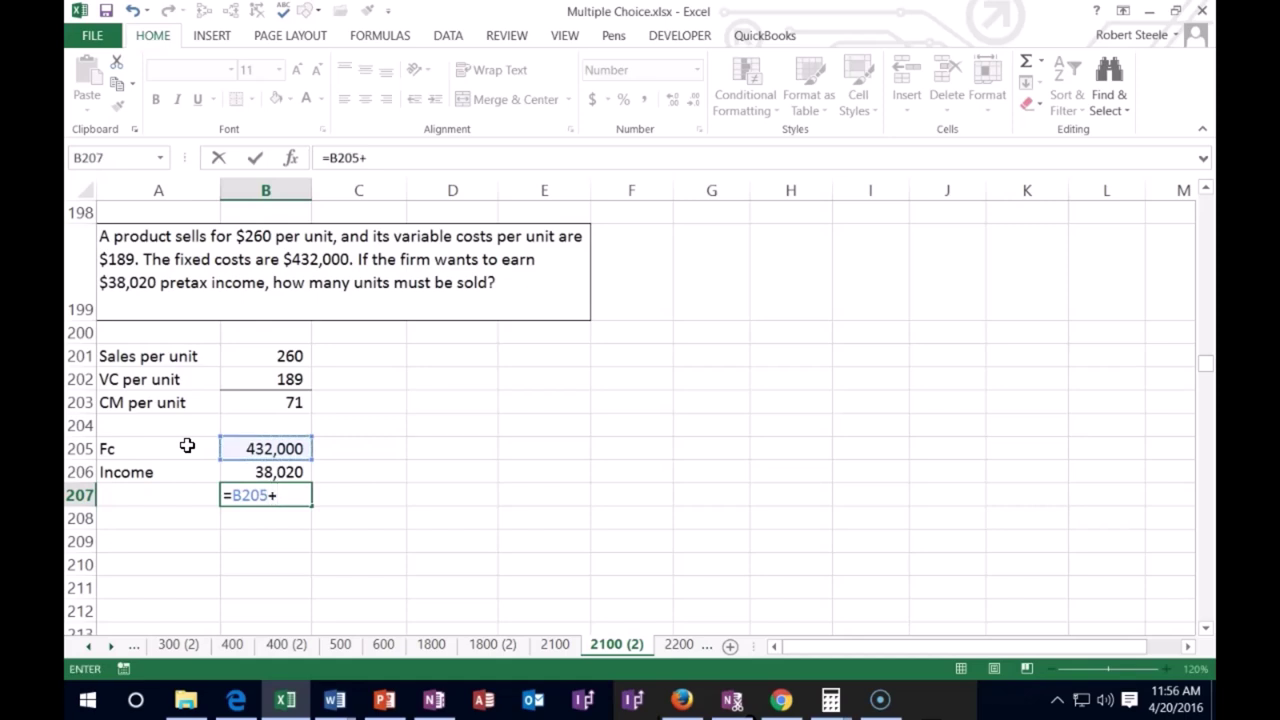
click(248, 471)
key(Return)
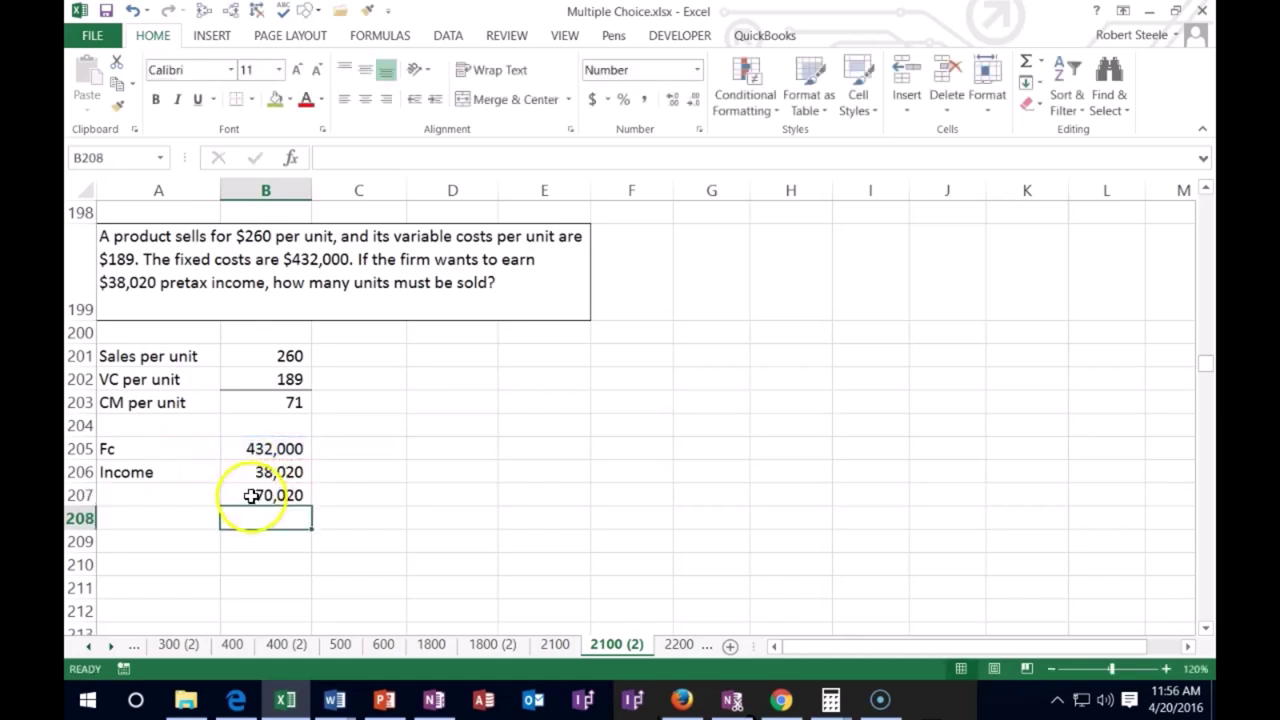
click(258, 472)
click(238, 106)
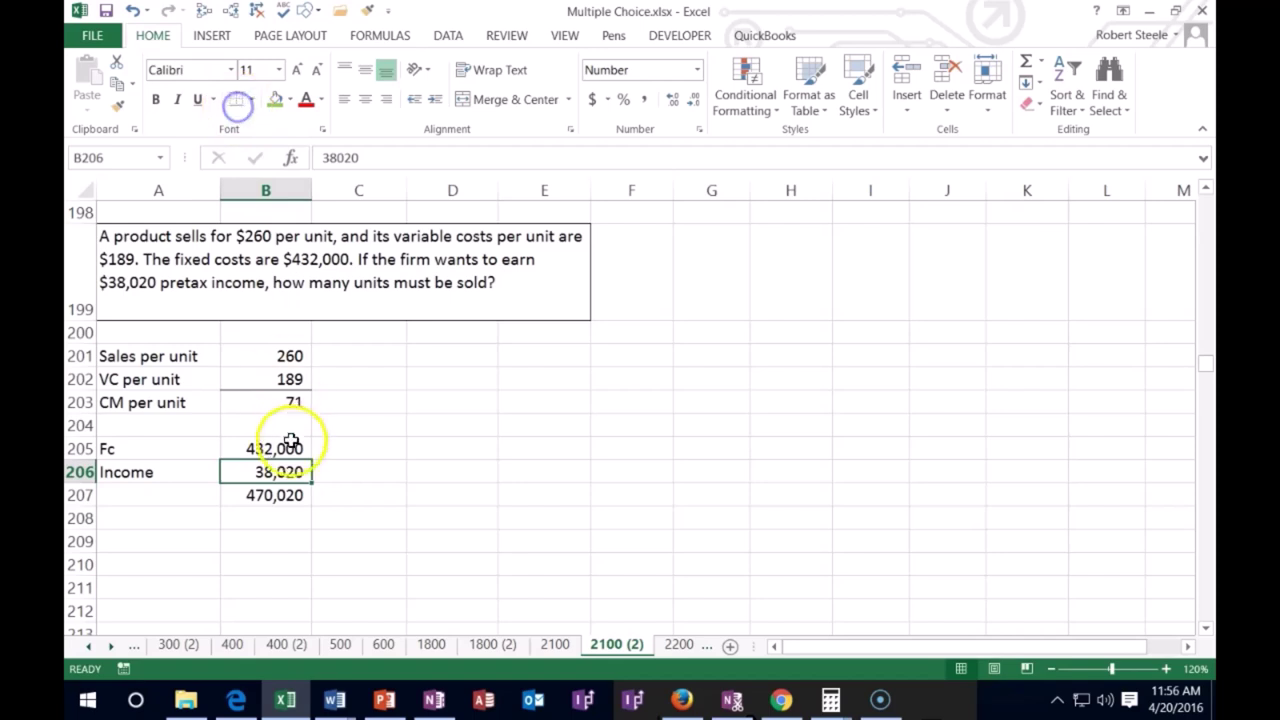
Step: Label A208 "CM per unit" with a formula that references the contribution margin label in A203
click(278, 514)
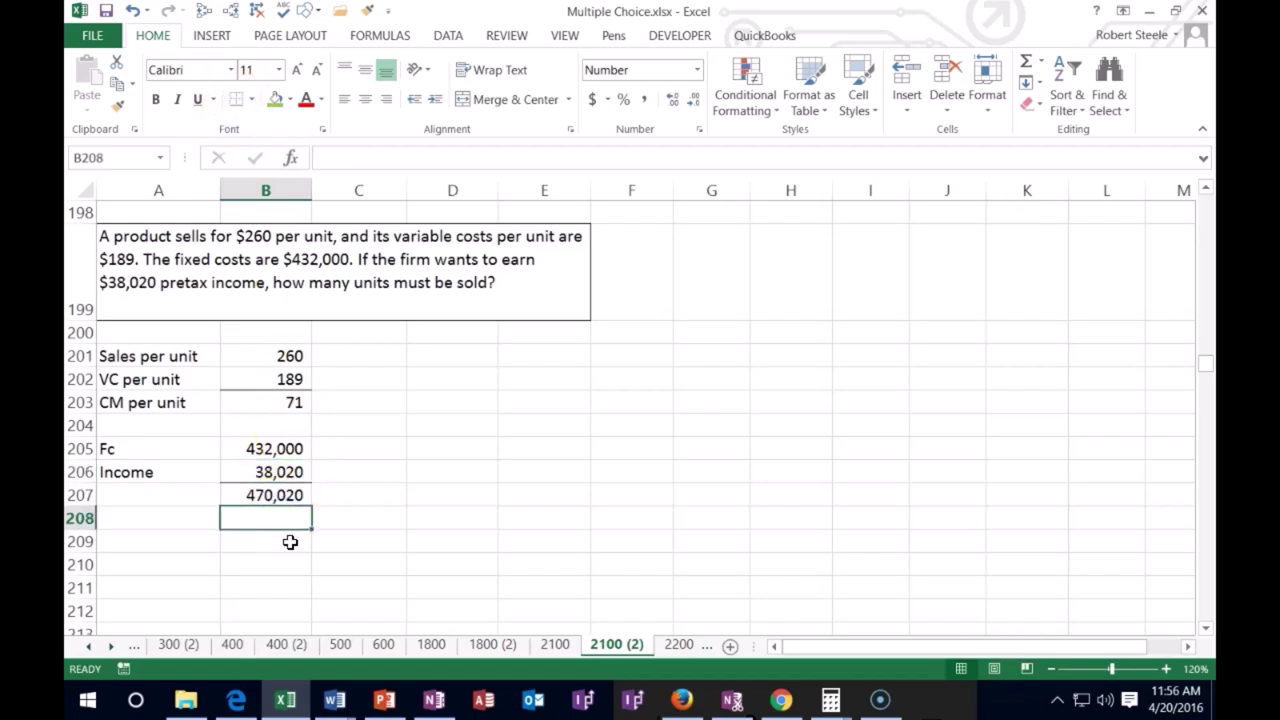
key(Up)
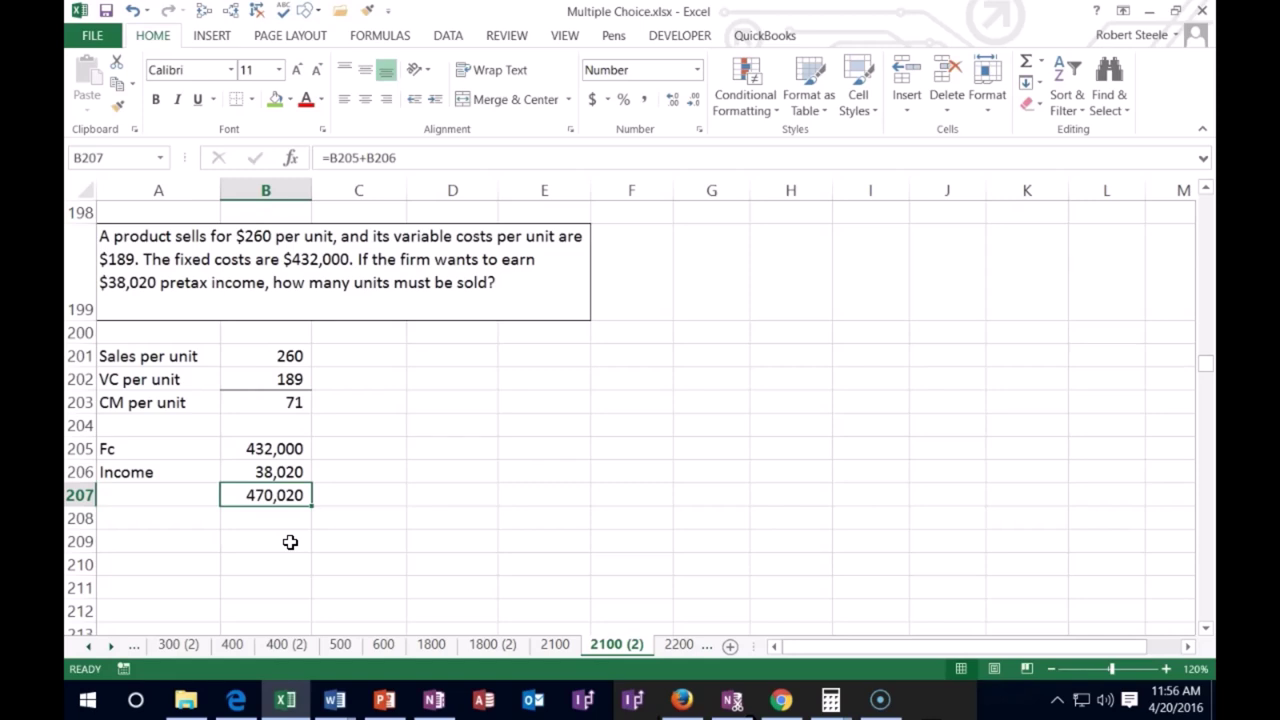
key(Down)
key(Left)
text(=)
key(Up)
key(Up)
key(Up)
key(Up)
key(Up)
key(Tab)
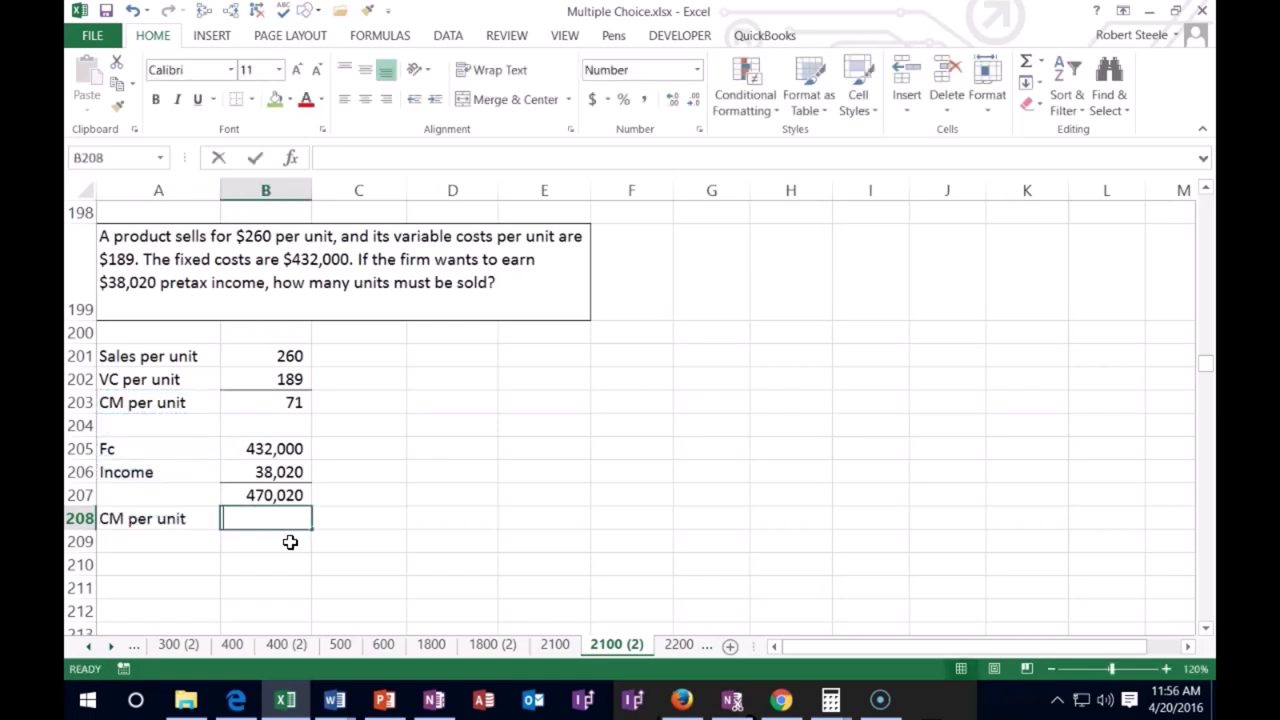
Step: Bring the contribution margin per unit into B208 with the formula =+B203 and give B208 a bottom border
text(+)
key(Up)
key(Up)
key(Up)
key(Up)
key(Up)
key(Return)
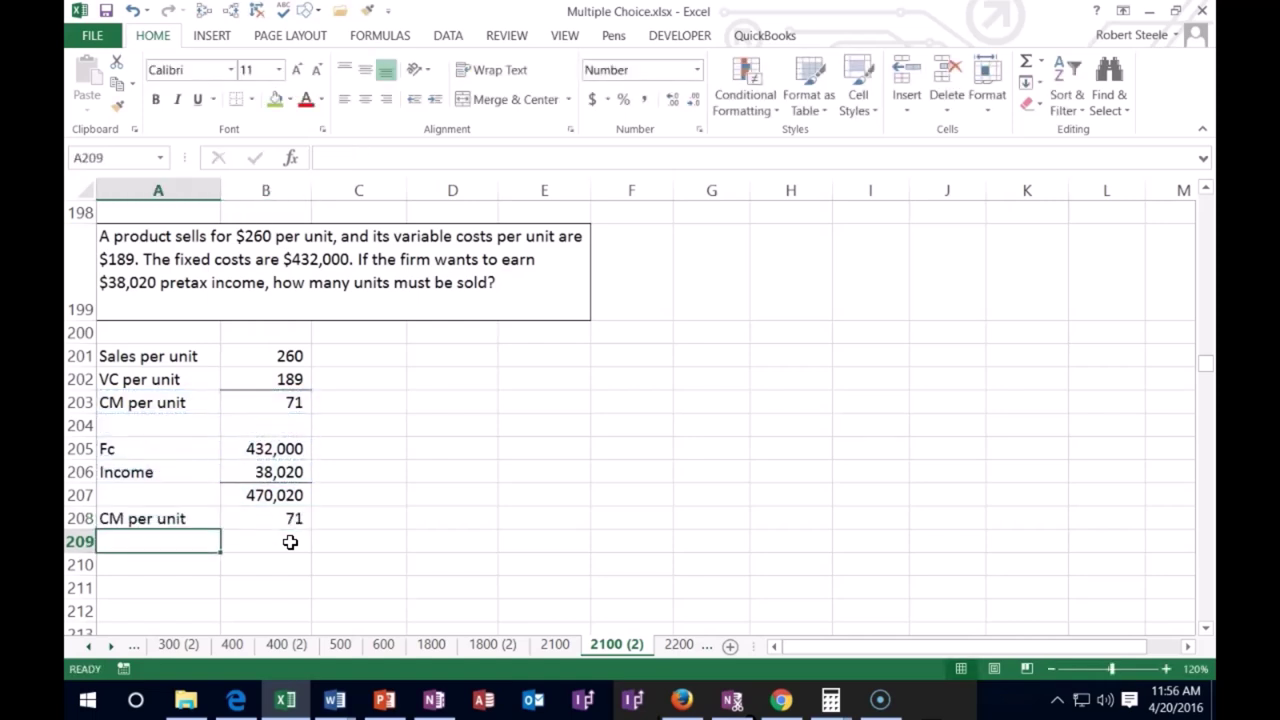
click(288, 519)
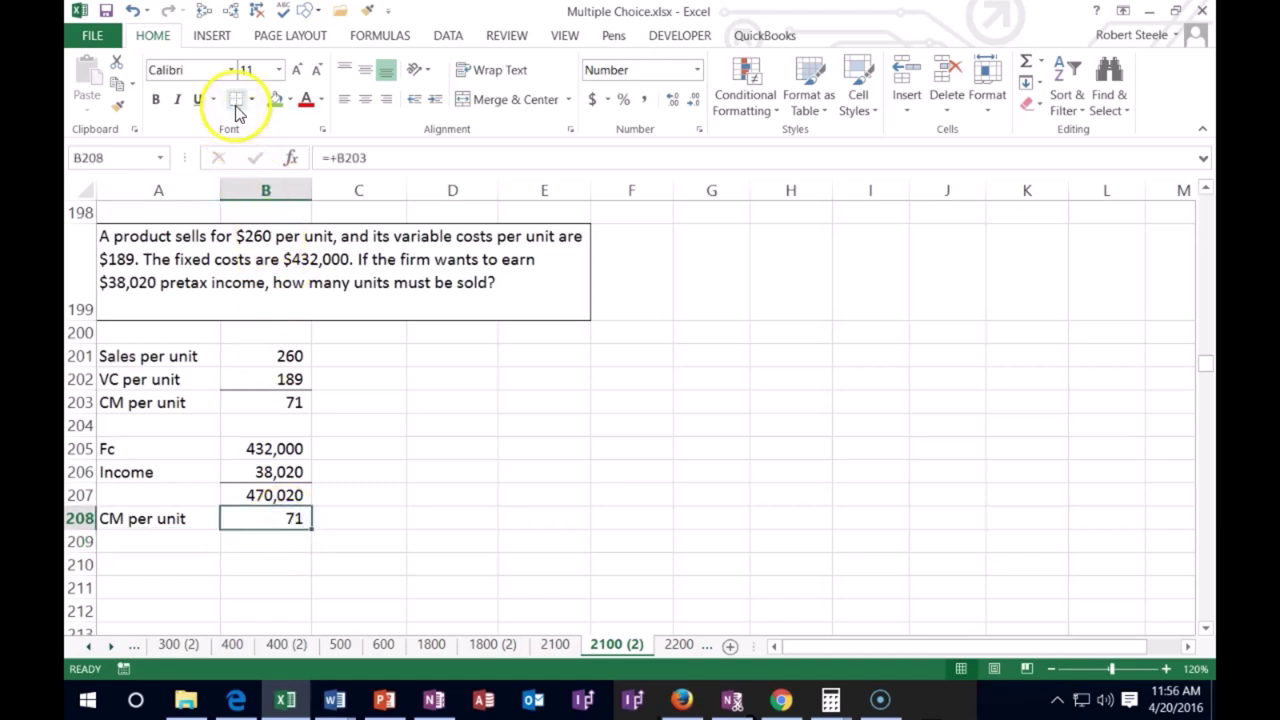
Step: Calculate the units that must be sold in B209 with the formula =B207/B208
click(255, 545)
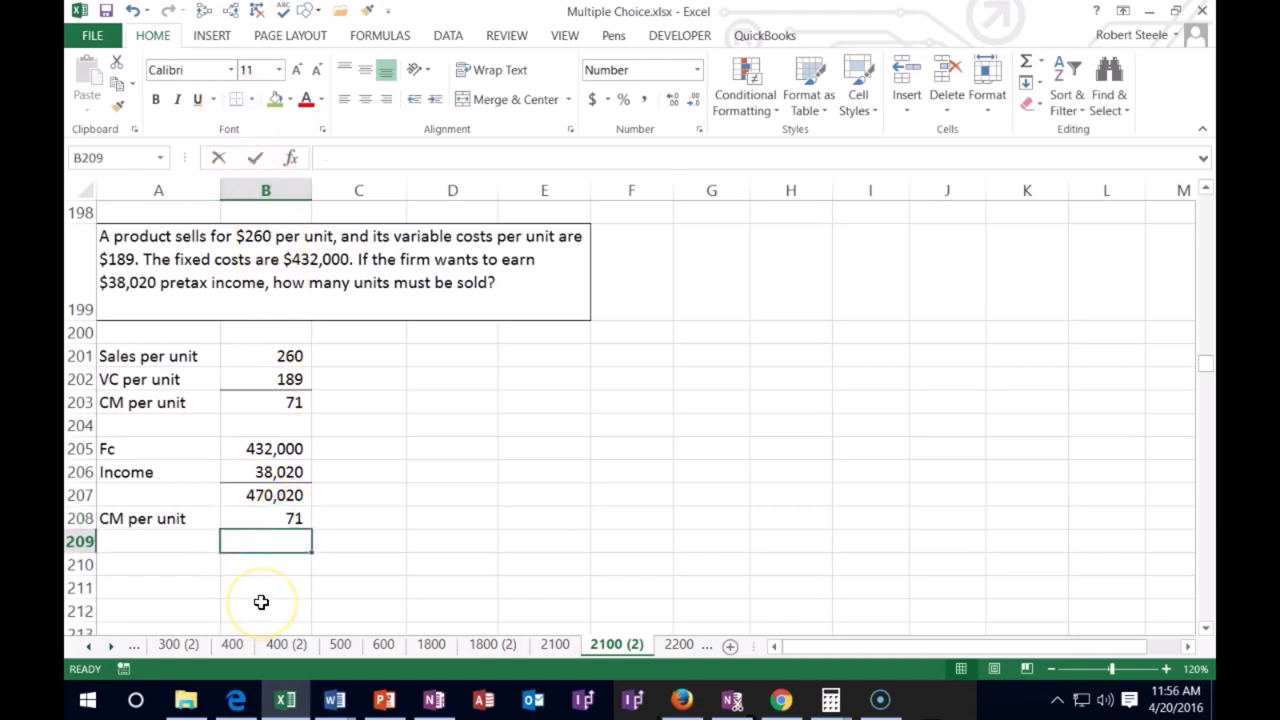
text(=)
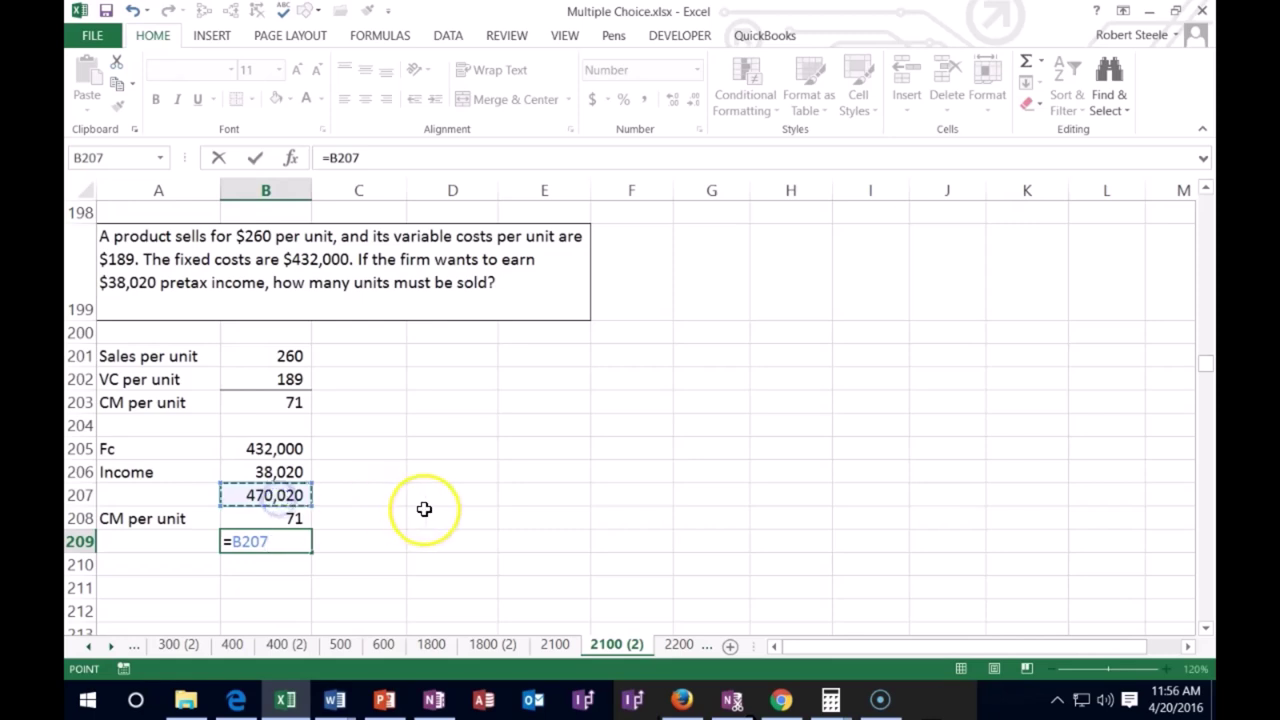
text(/)
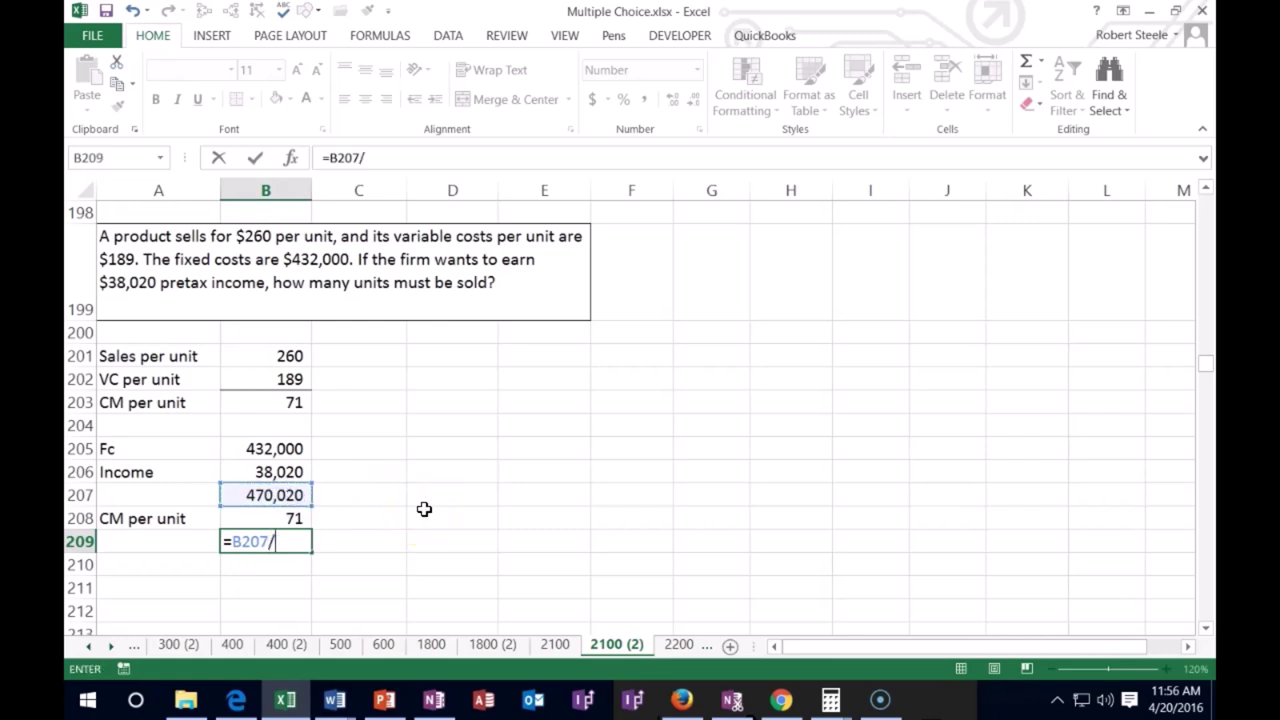
click(290, 522)
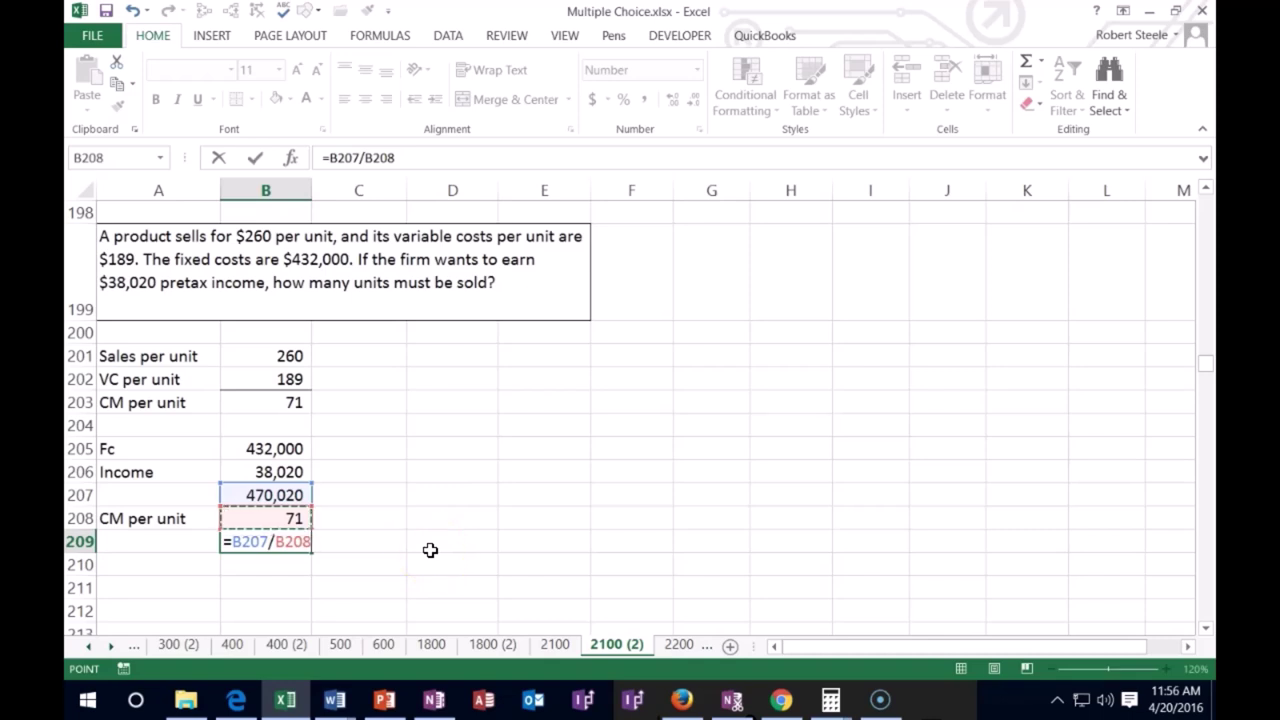
key(Return)
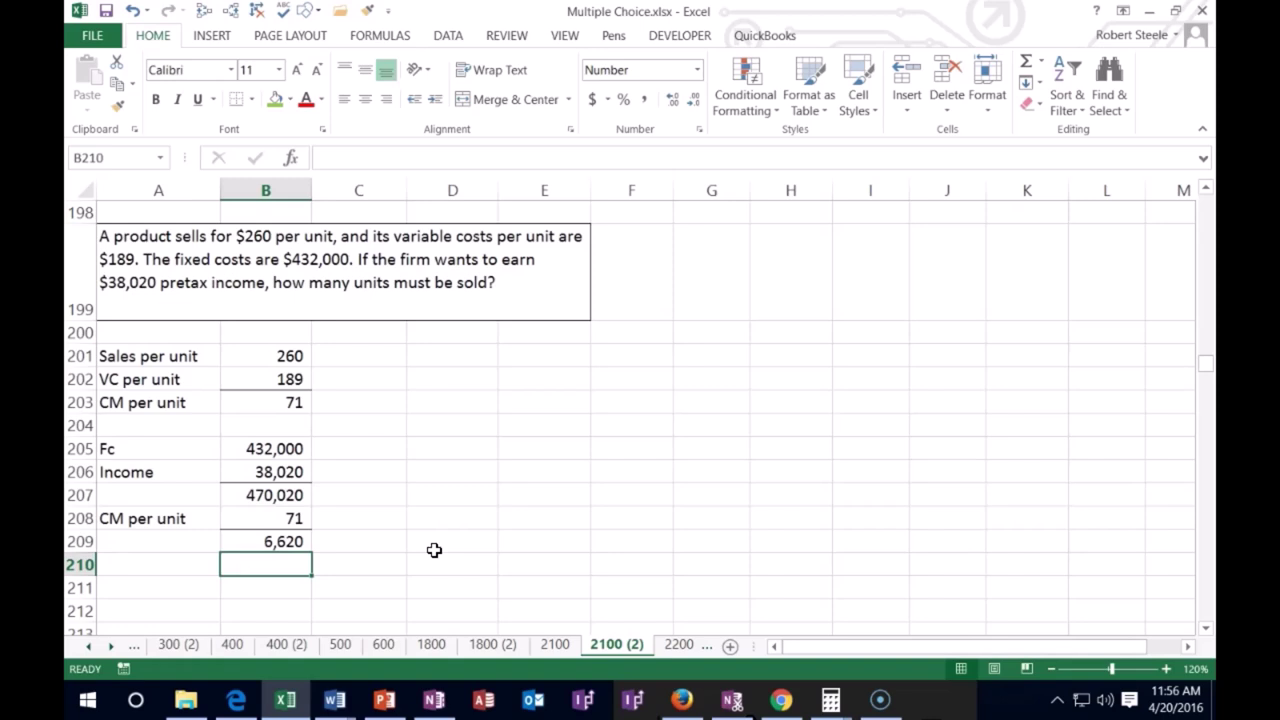
Step: Enter the sales price 260 in C209 and multiply units by price in D209 with the formula =B209*C209
click(372, 542)
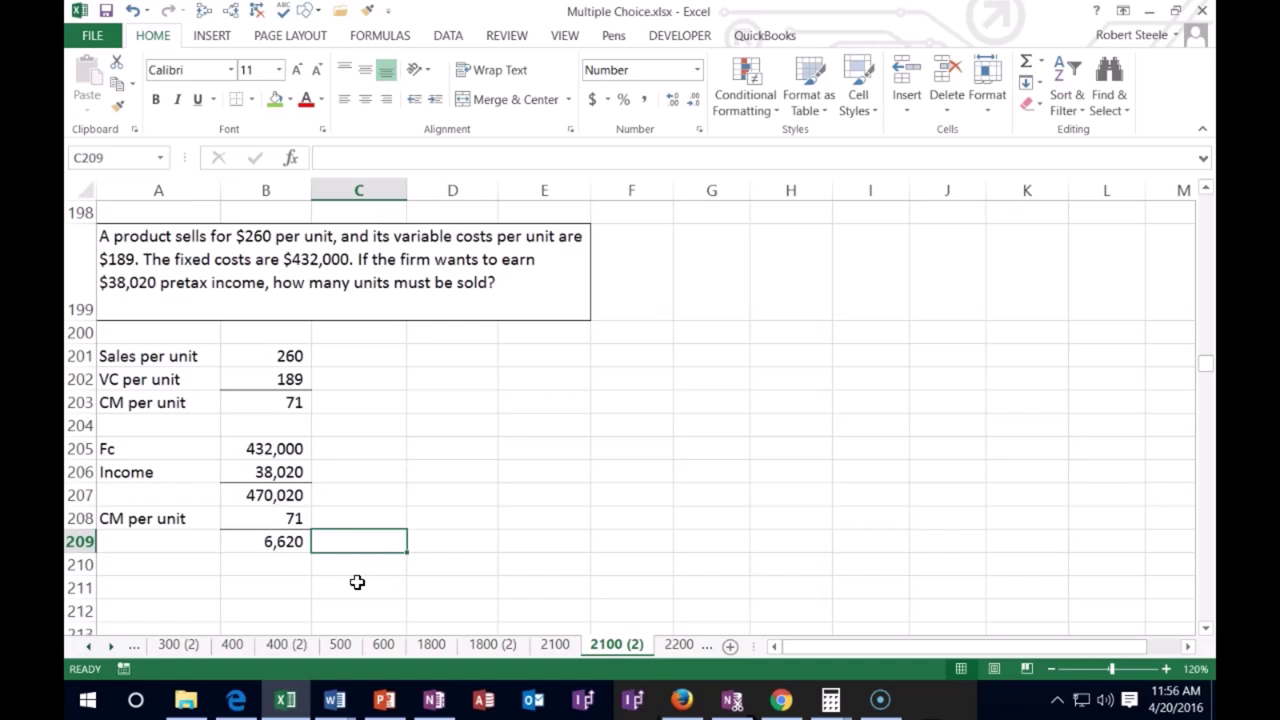
text(260)
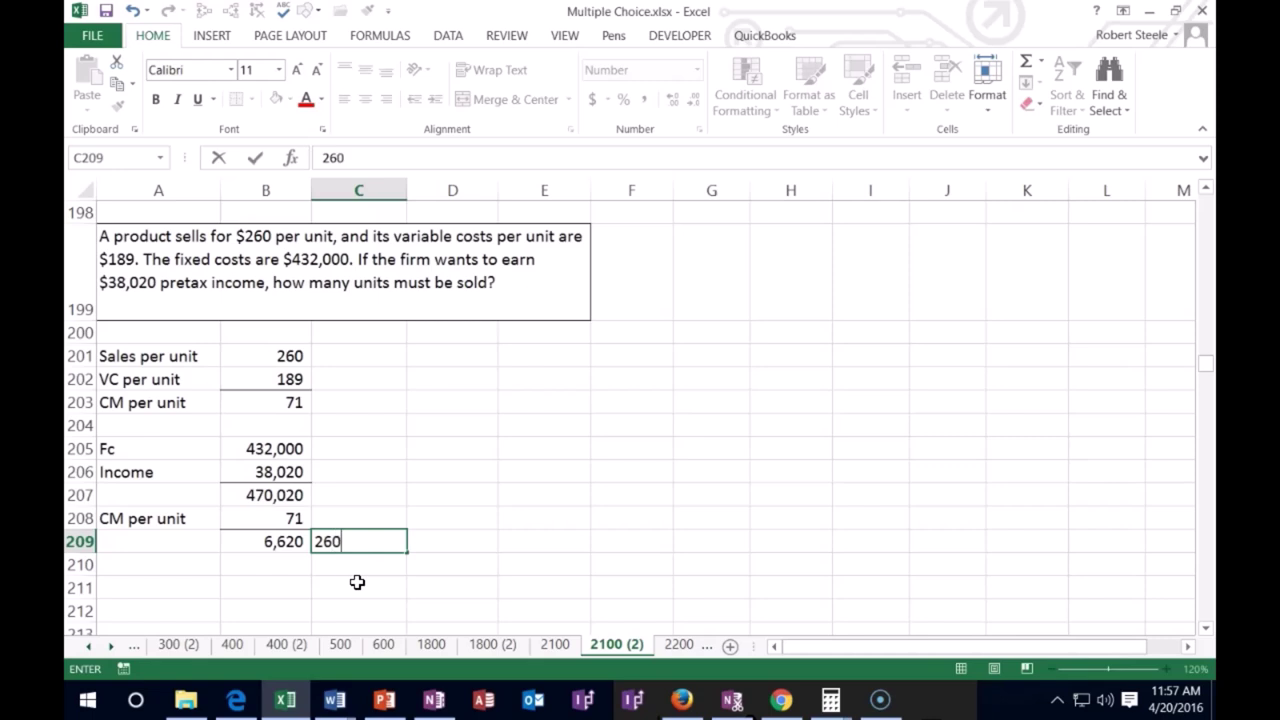
key(Tab)
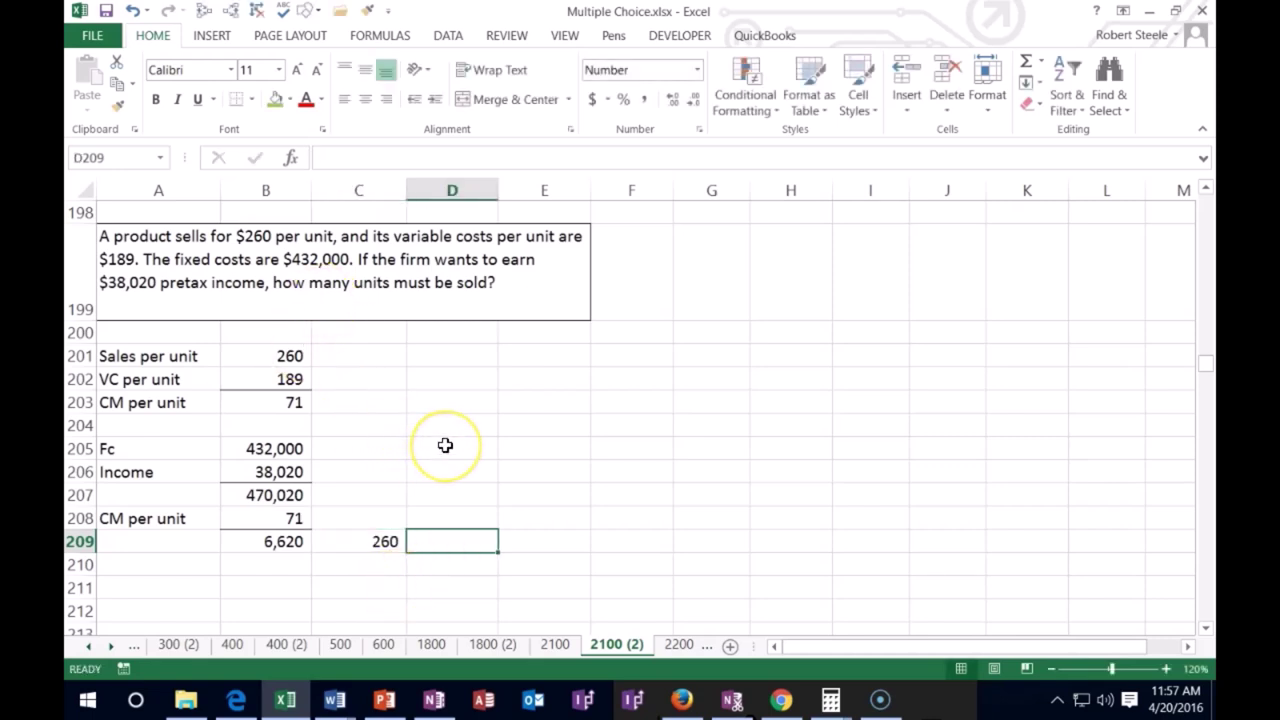
text(=)
click(280, 541)
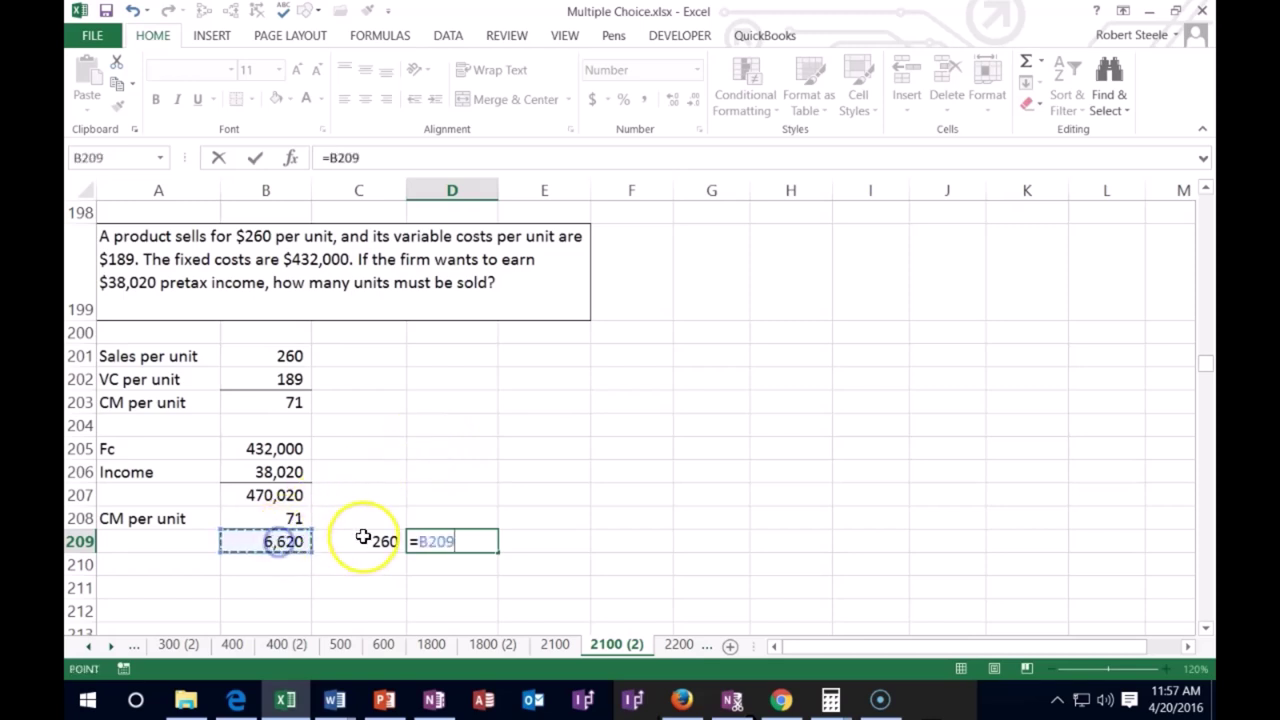
text(*)
click(363, 540)
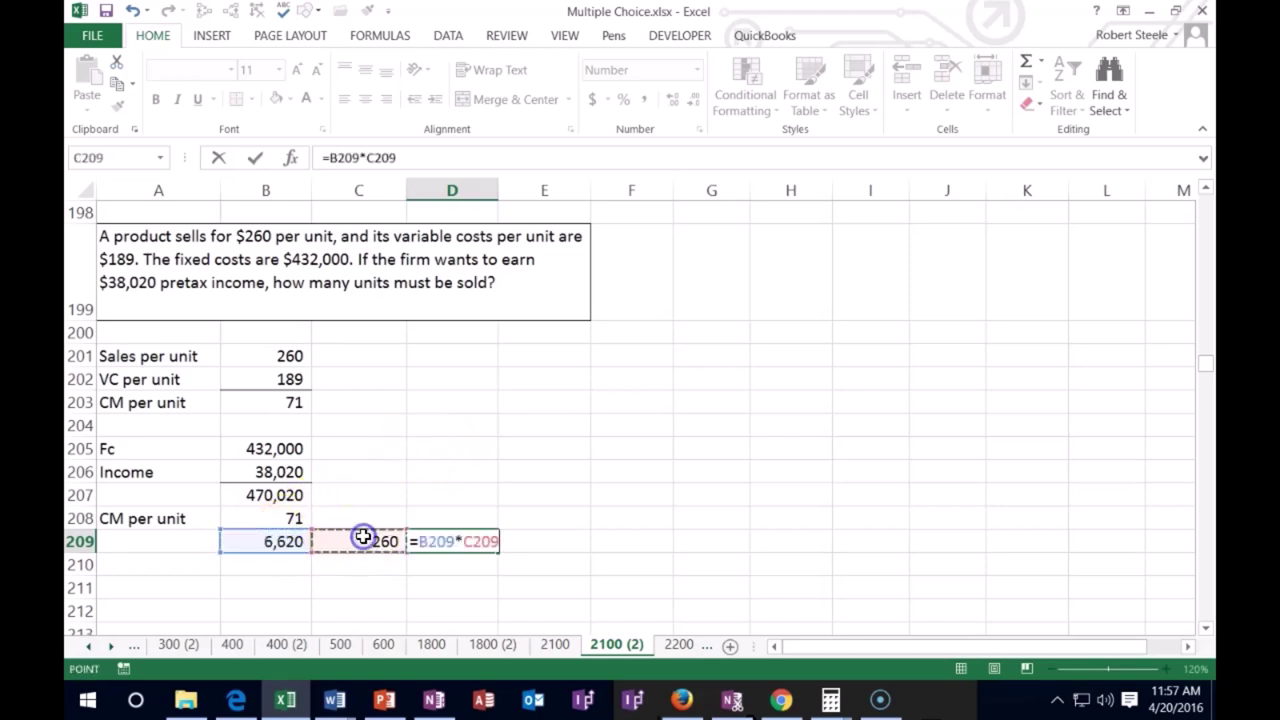
key(Return)
key(Left)
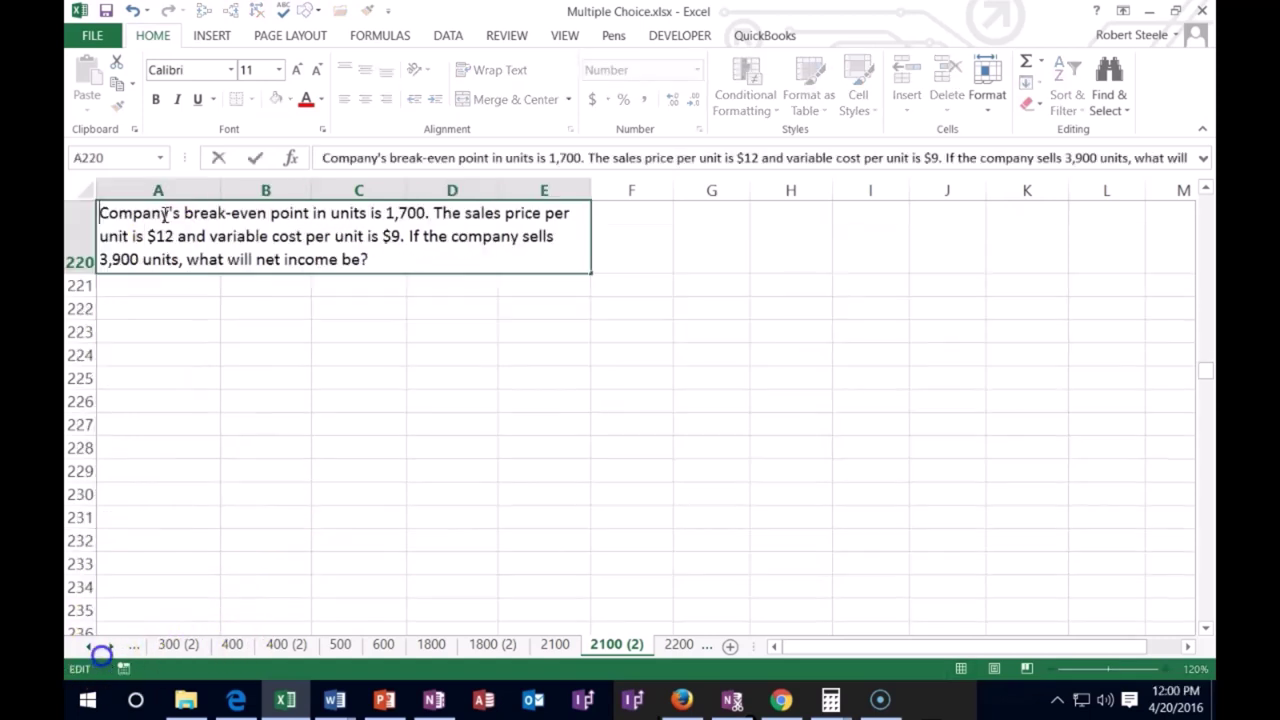
Step: Enter the column headings "Unit", "sale cost" and "Total" in B221:D221, below the 1,700-unit break-even question
scroll(162, 443, up, 1)
key(Down)
key(Down)
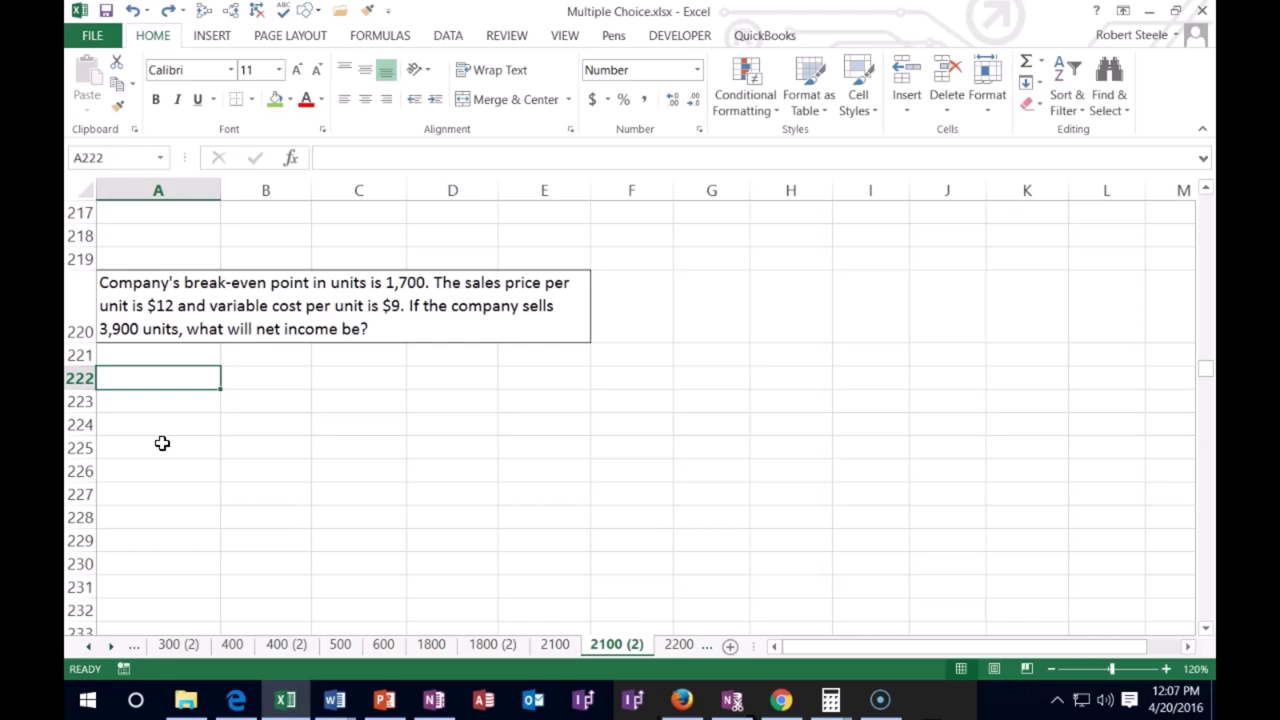
key(Right)
key(Up)
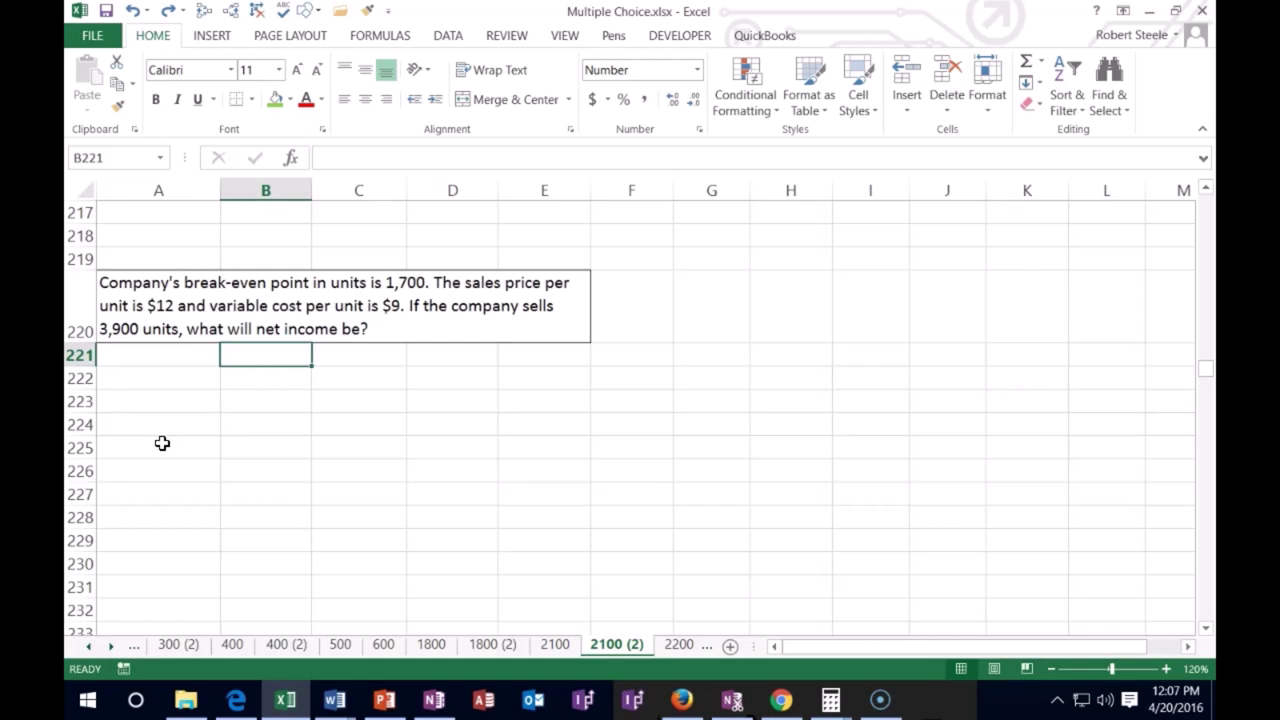
text(Unit)
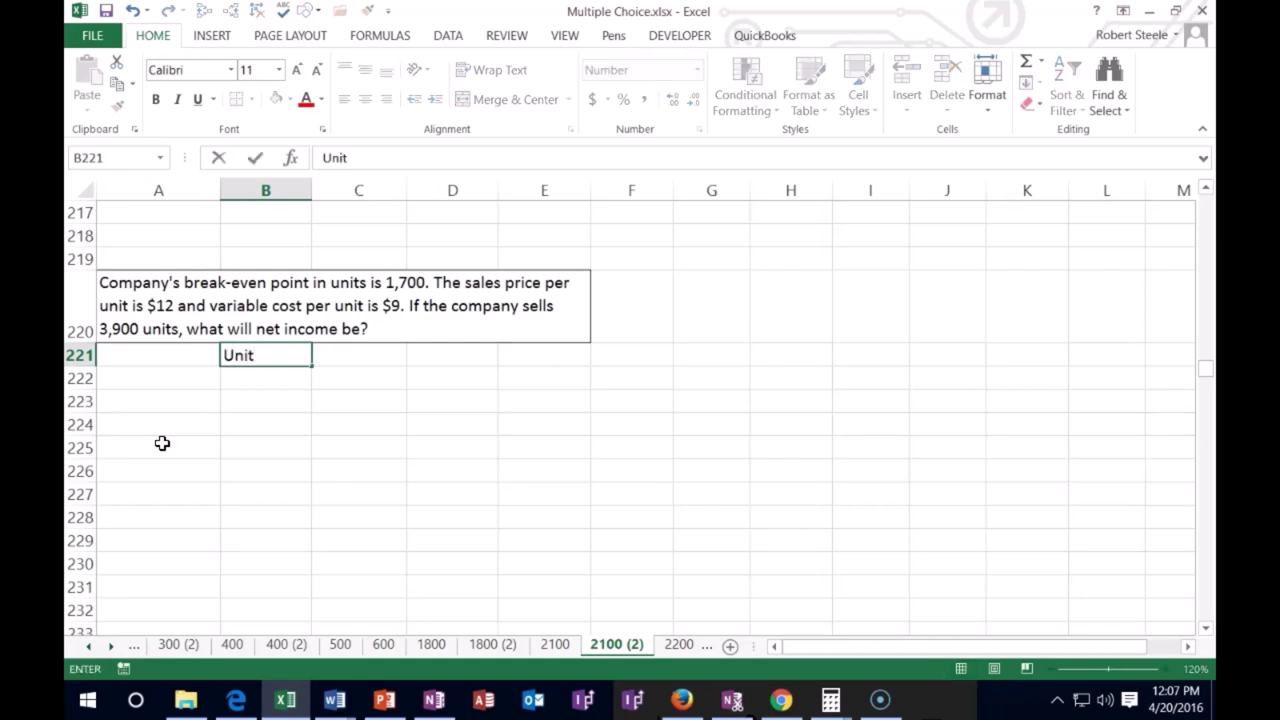
key(Tab)
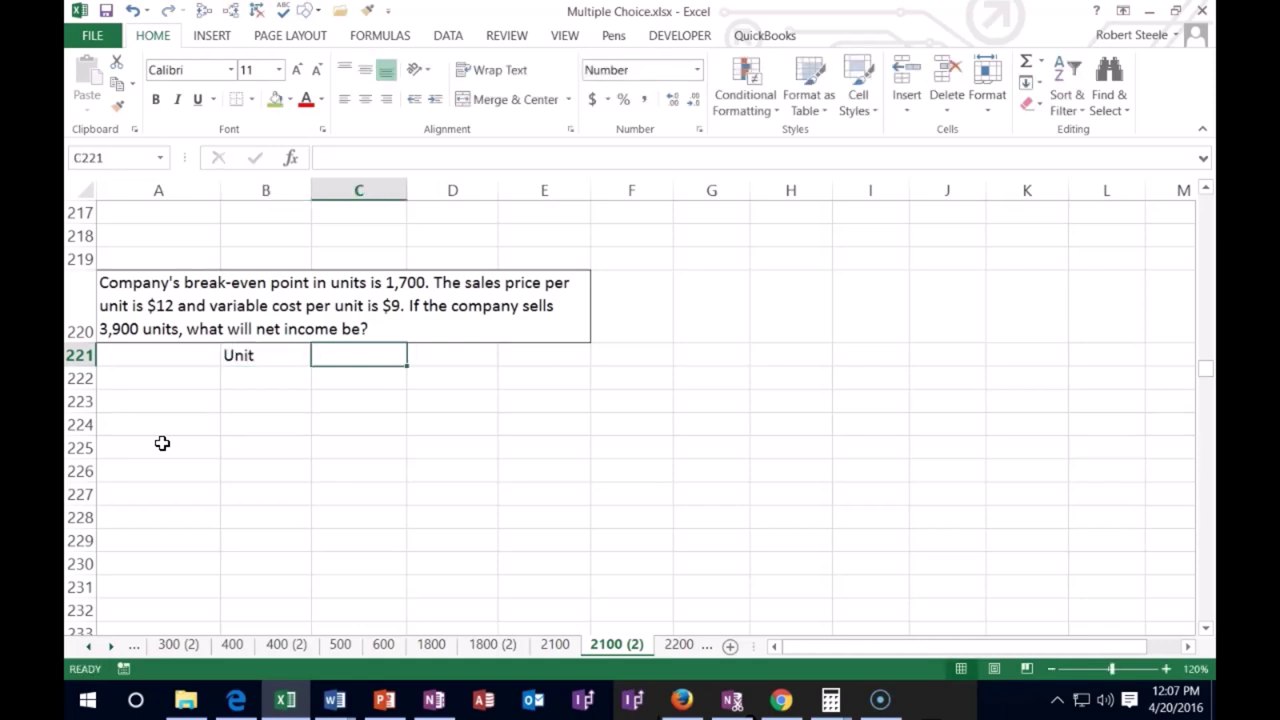
text(a)
key(BackSpace)
text(sale cost)
key(Tab)
text(Total)
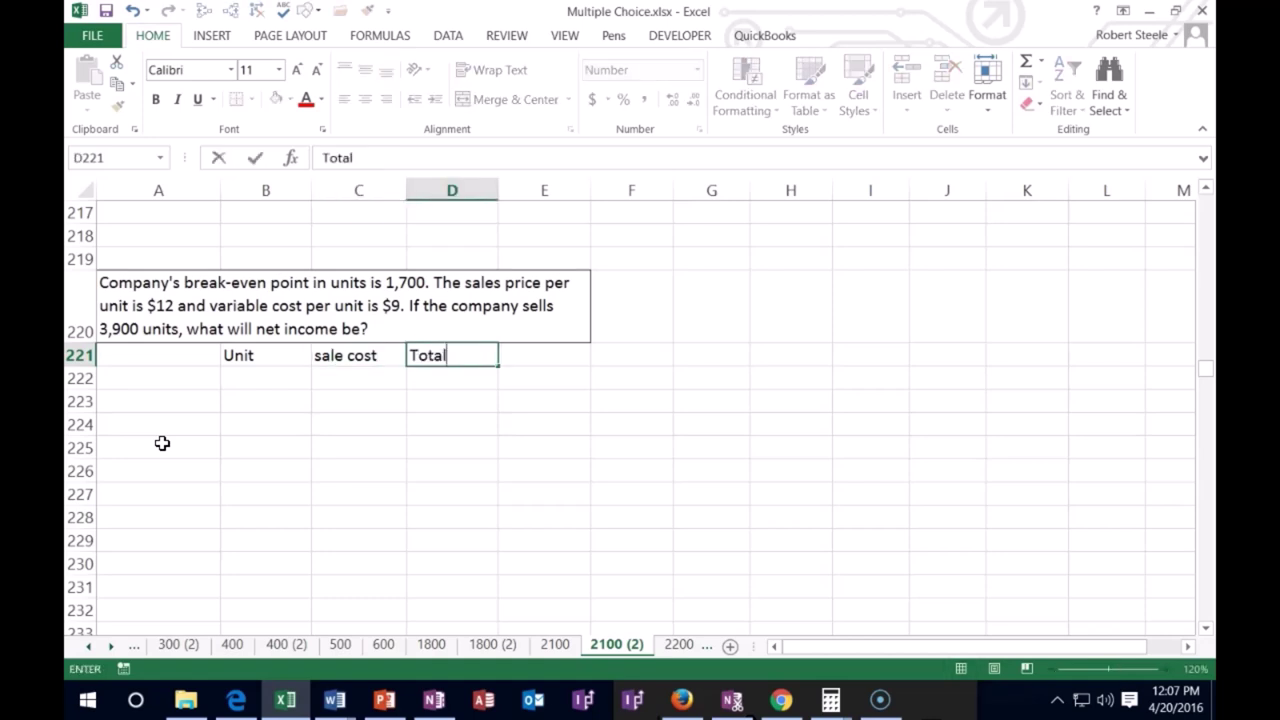
key(Return)
Step: Format the headings in B221:D221 as bold and centred, with a bottom border
drag(250, 356, 423, 357)
click(157, 99)
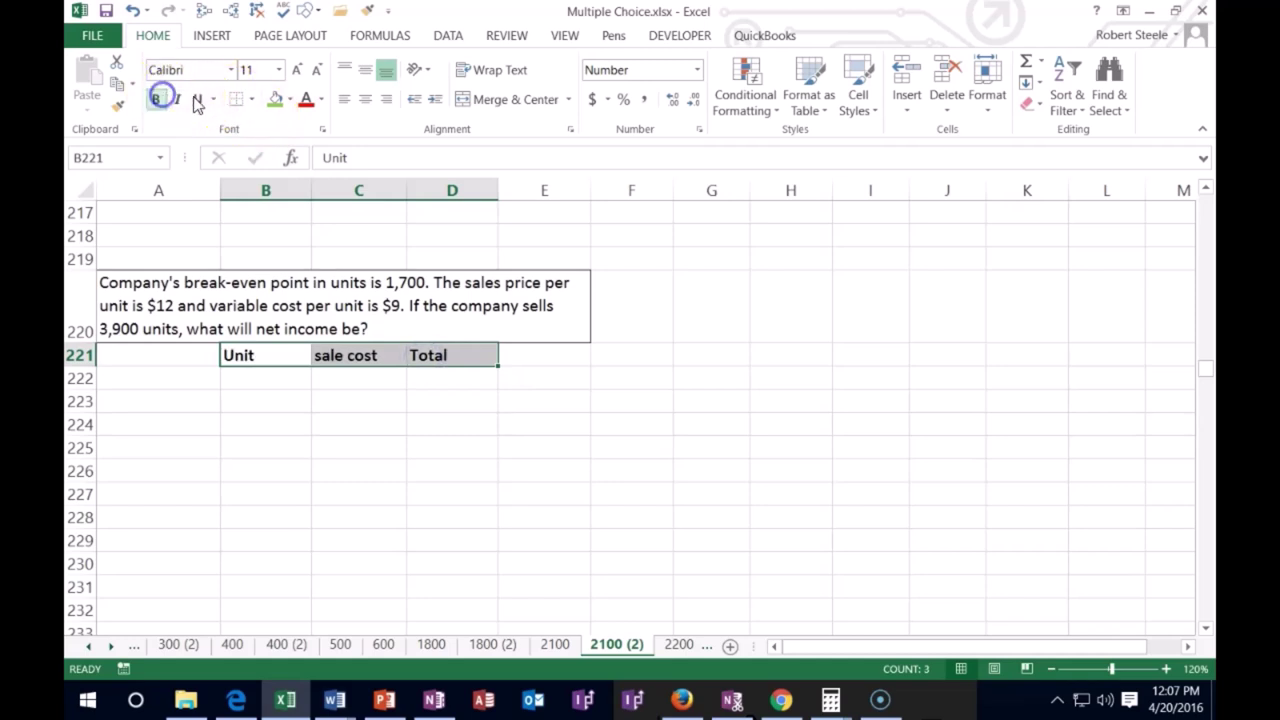
click(361, 101)
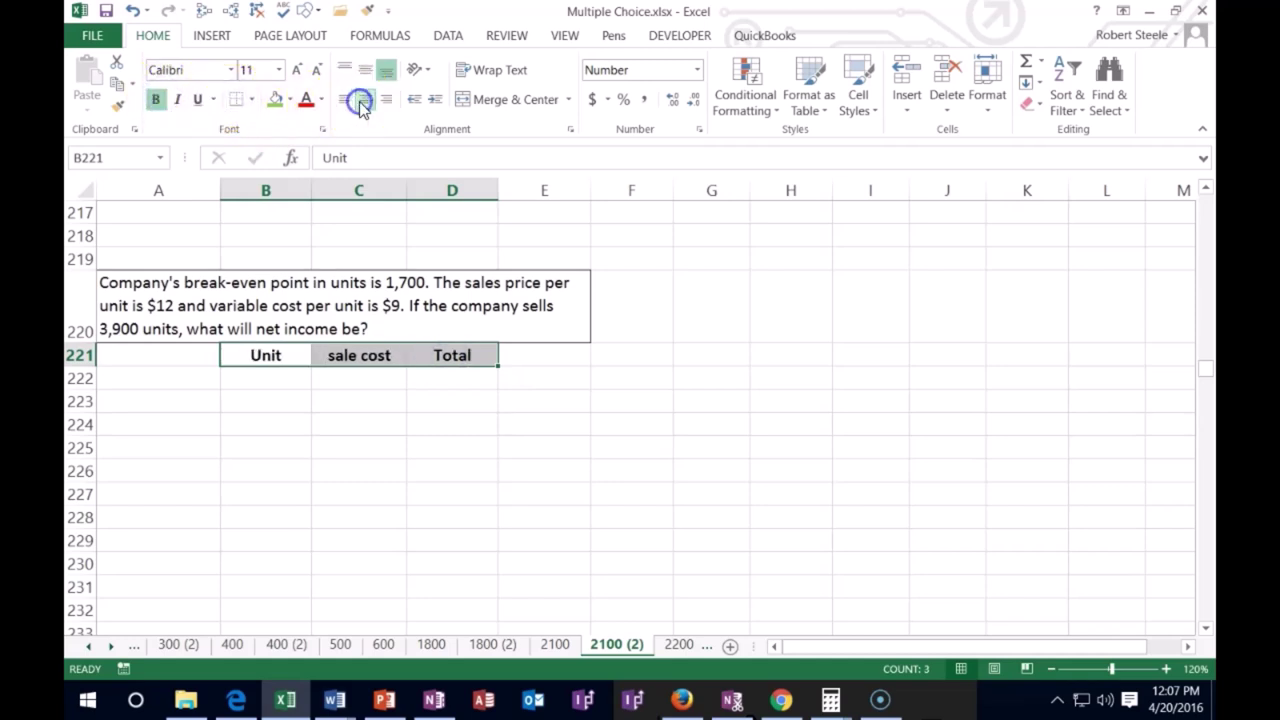
Step: Enter the label "Sales" in A222, 3,900 units in B222 and the sales price 12 in C222
click(180, 382)
text(Sales)
key(Tab)
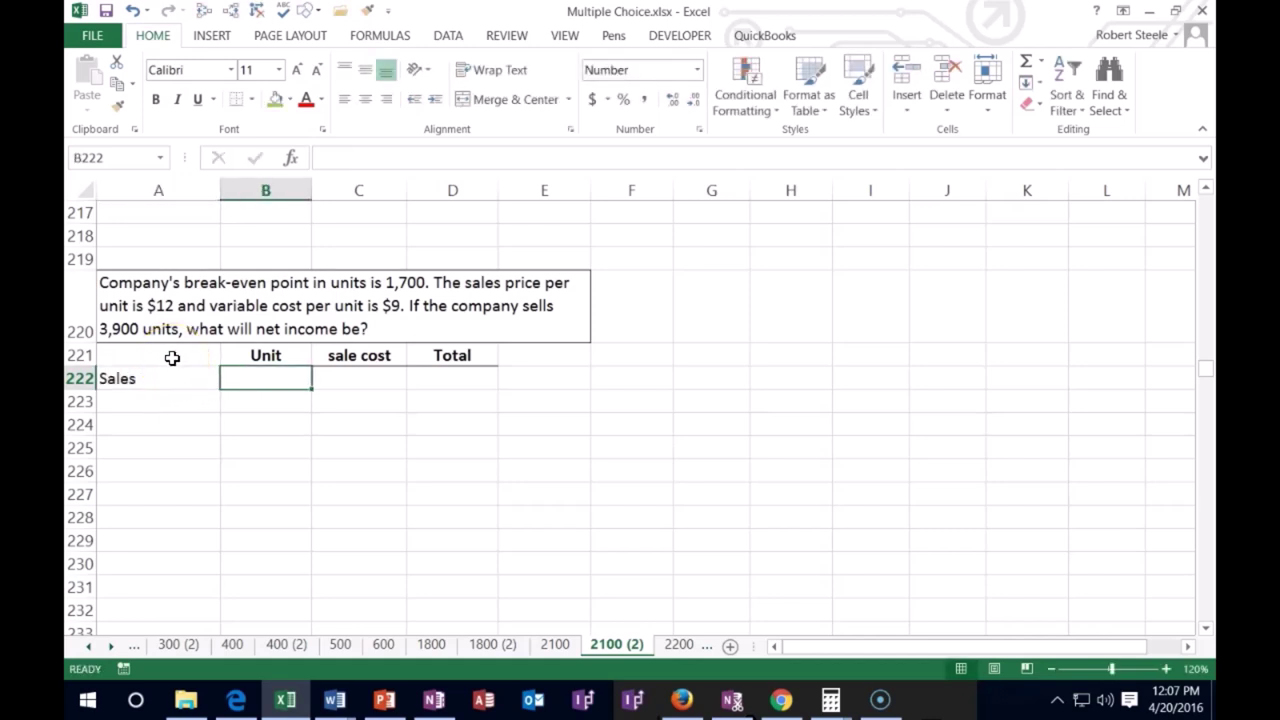
text(3900)
key(ctrl+Return)
key(Tab)
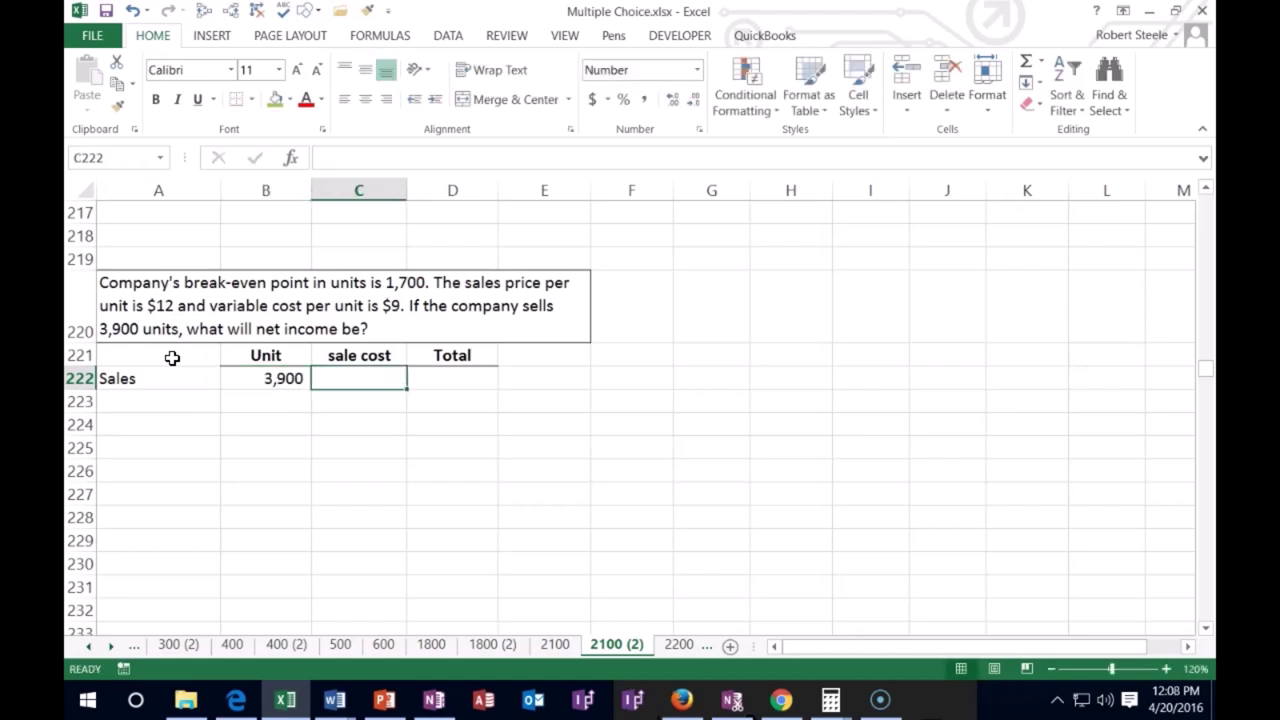
text(12)
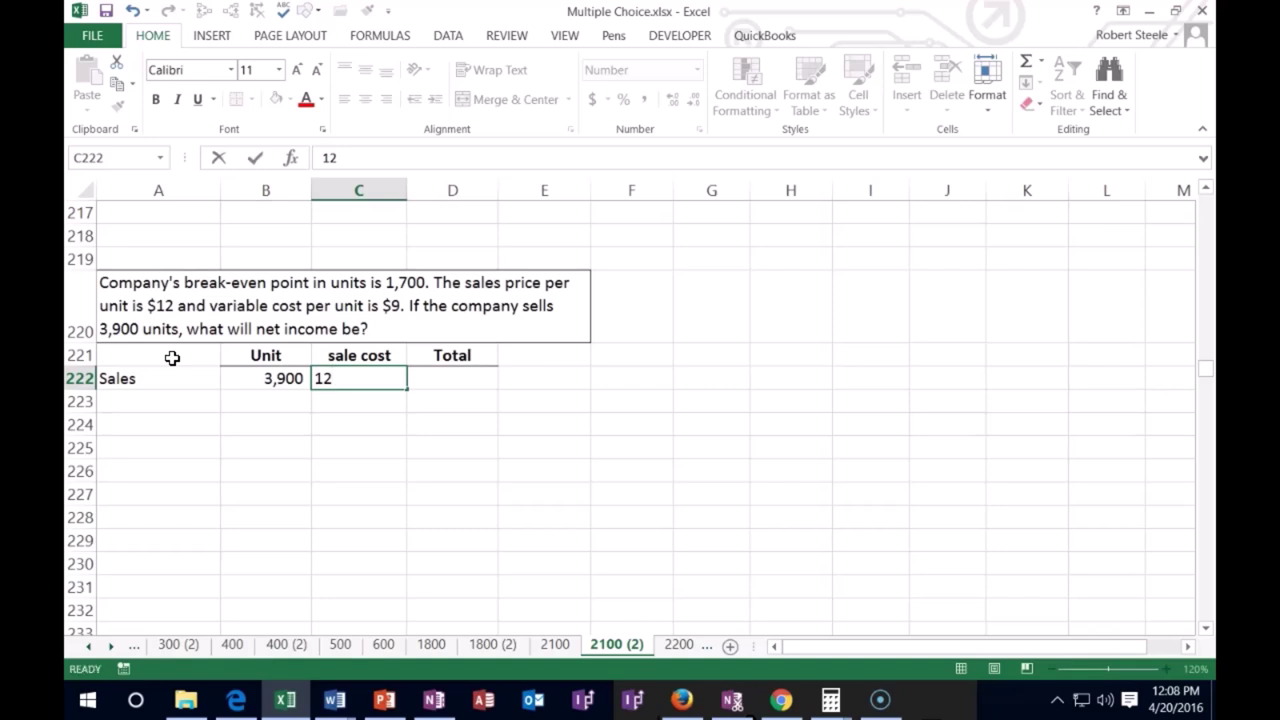
key(Tab)
Step: Calculate total sales in D222 with the formula =B222*C222
text(=)
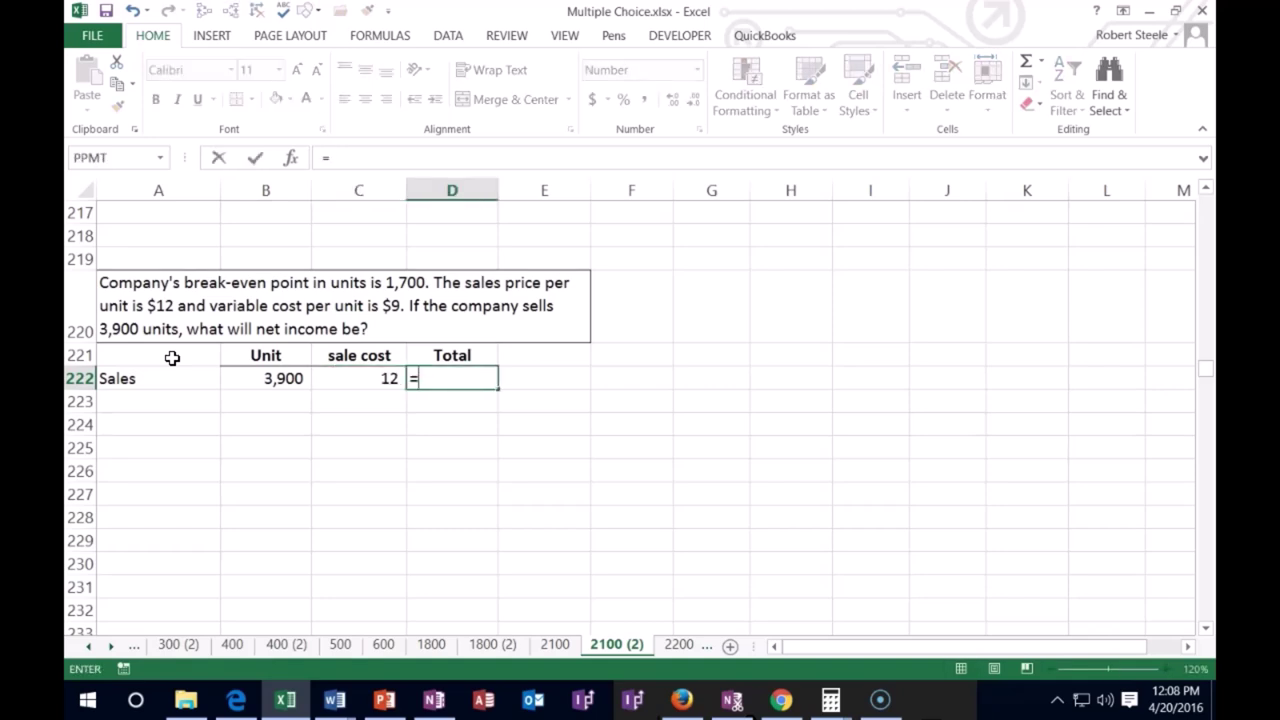
click(246, 378)
text(*)
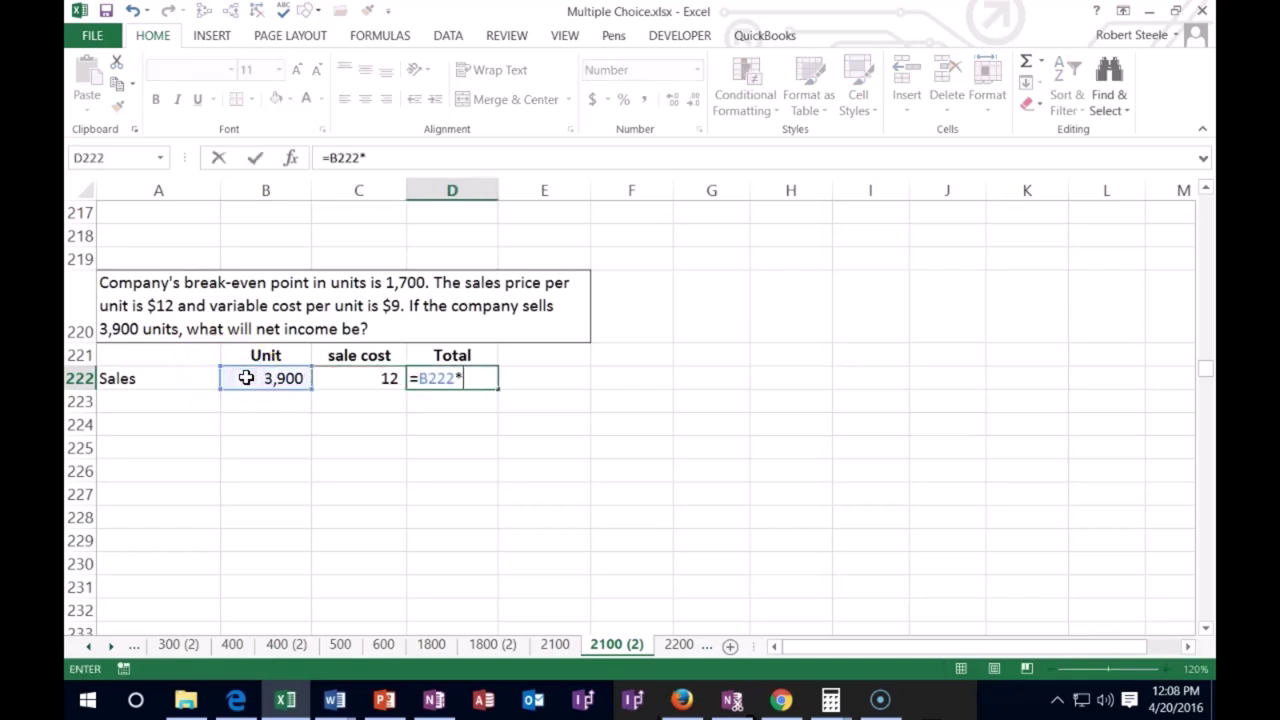
click(354, 378)
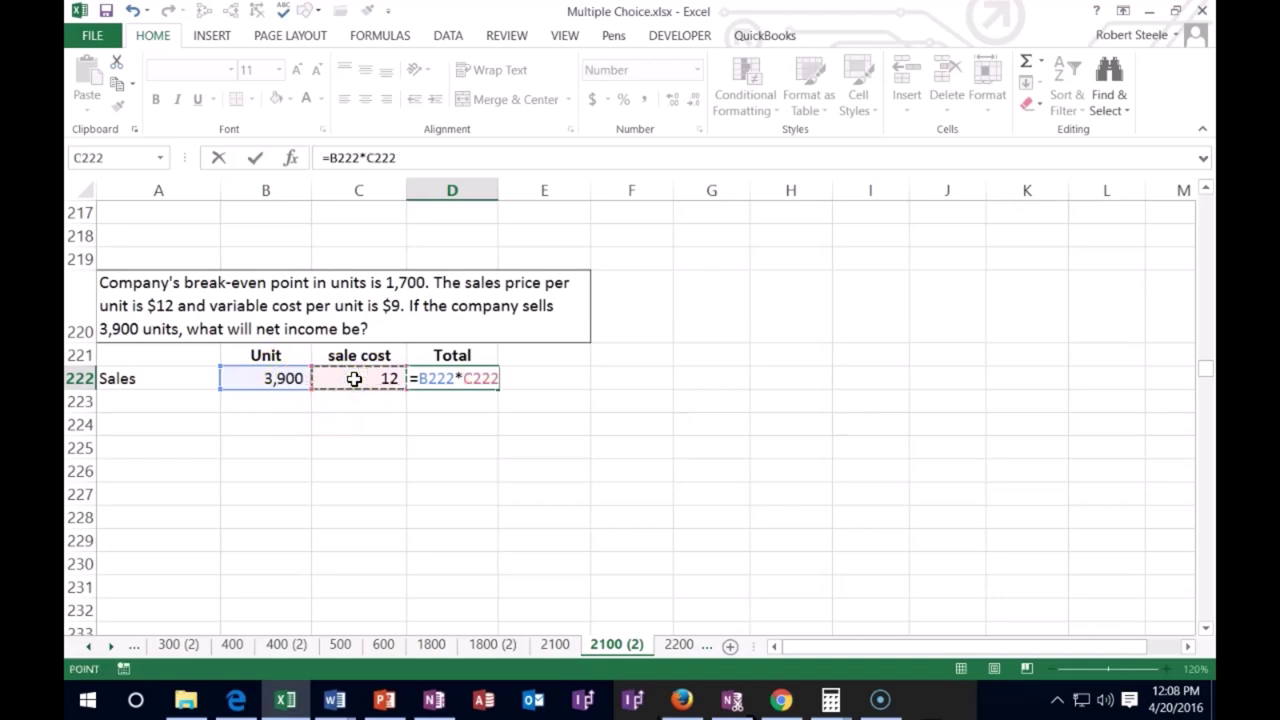
key(Return)
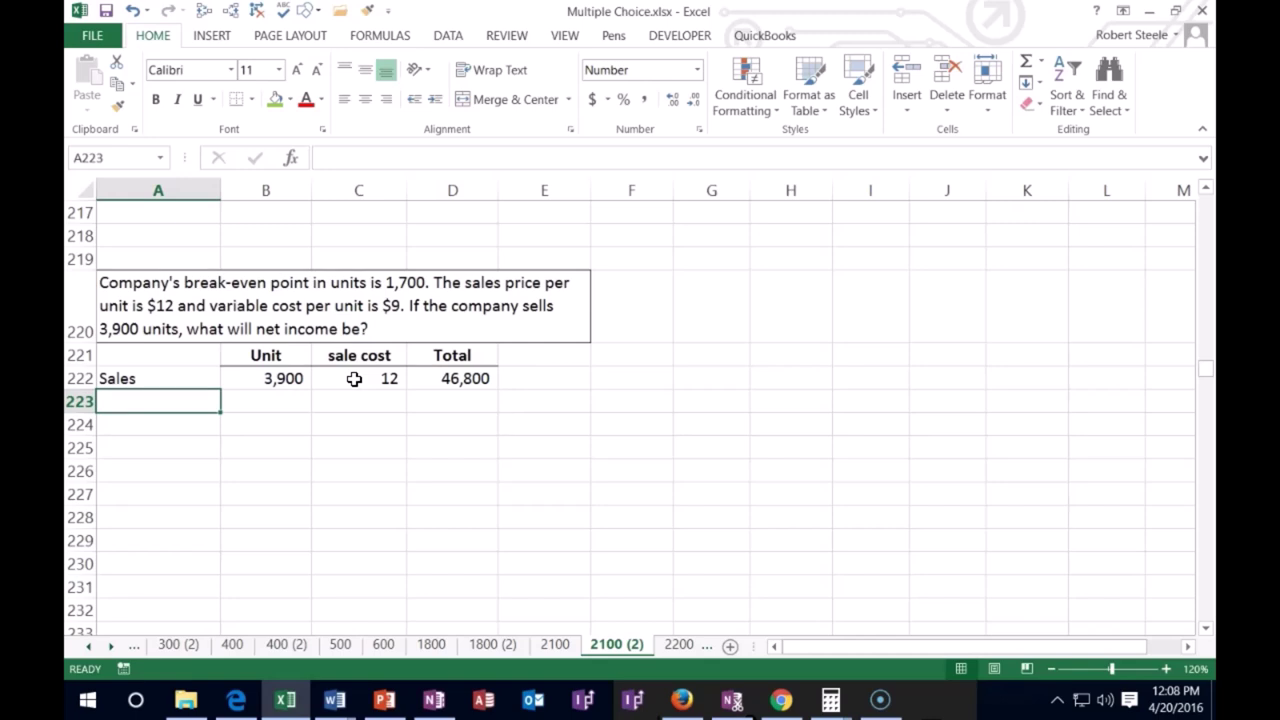
Step: Enter the label "VC" in A223, 3,900 units in B223 and the variable cost 9 in C223
text(VC)
key(Tab)
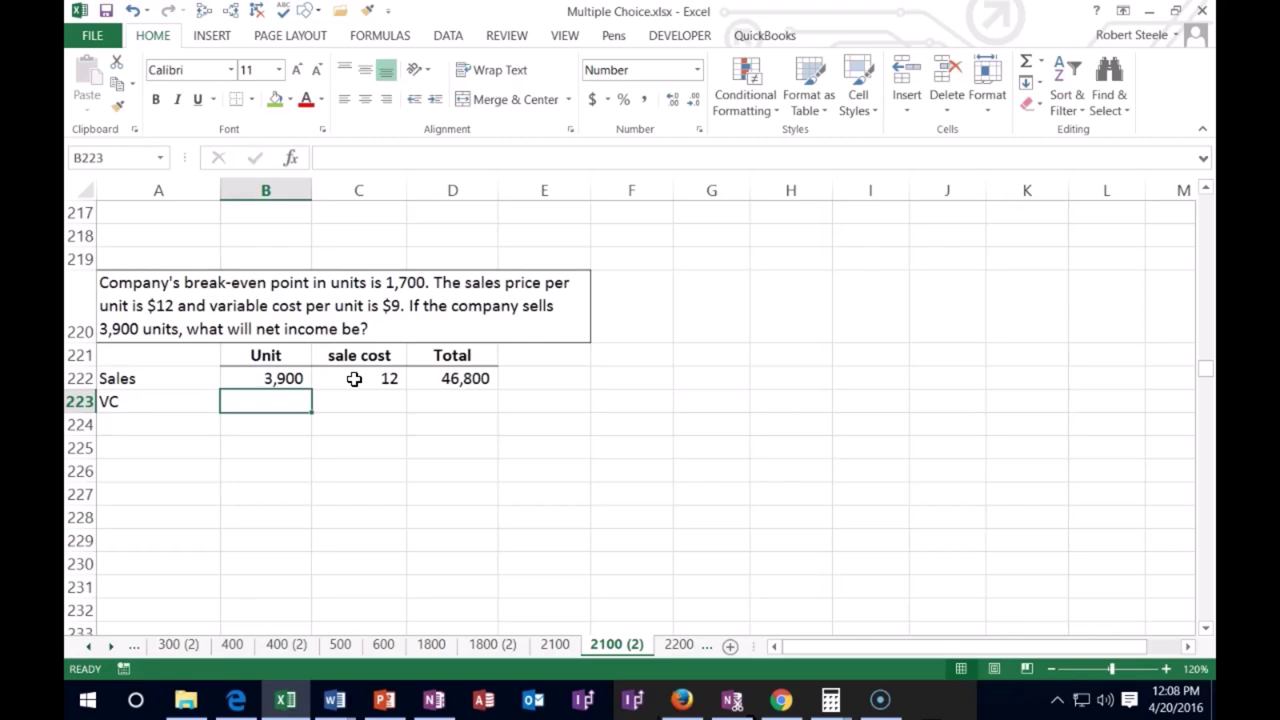
text(9)
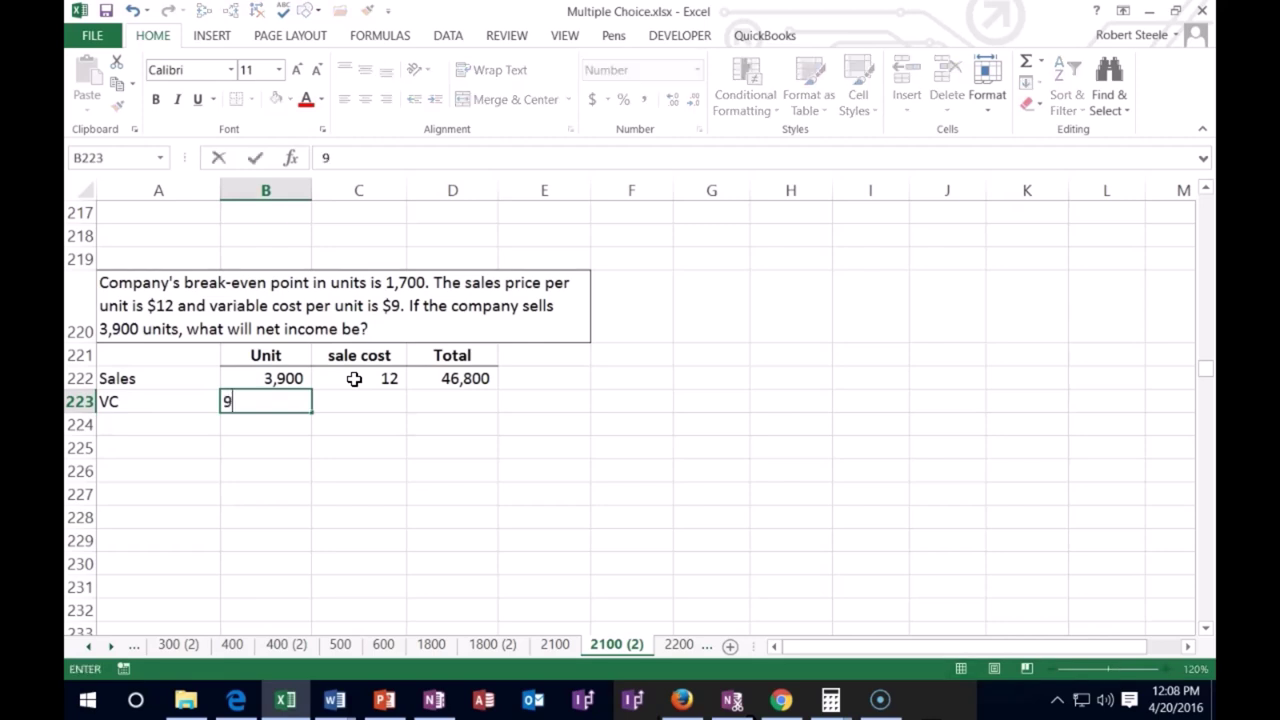
key(BackSpace)
text(3,900)
key(Tab)
text(9)
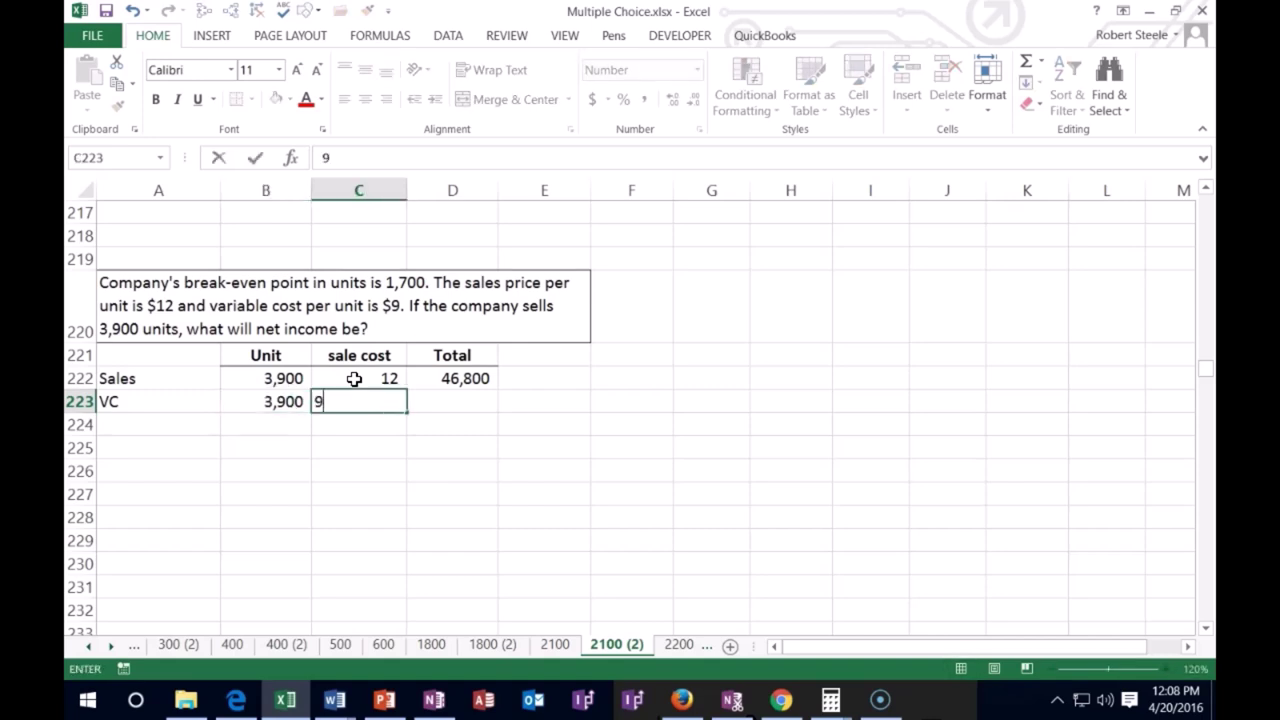
key(Tab)
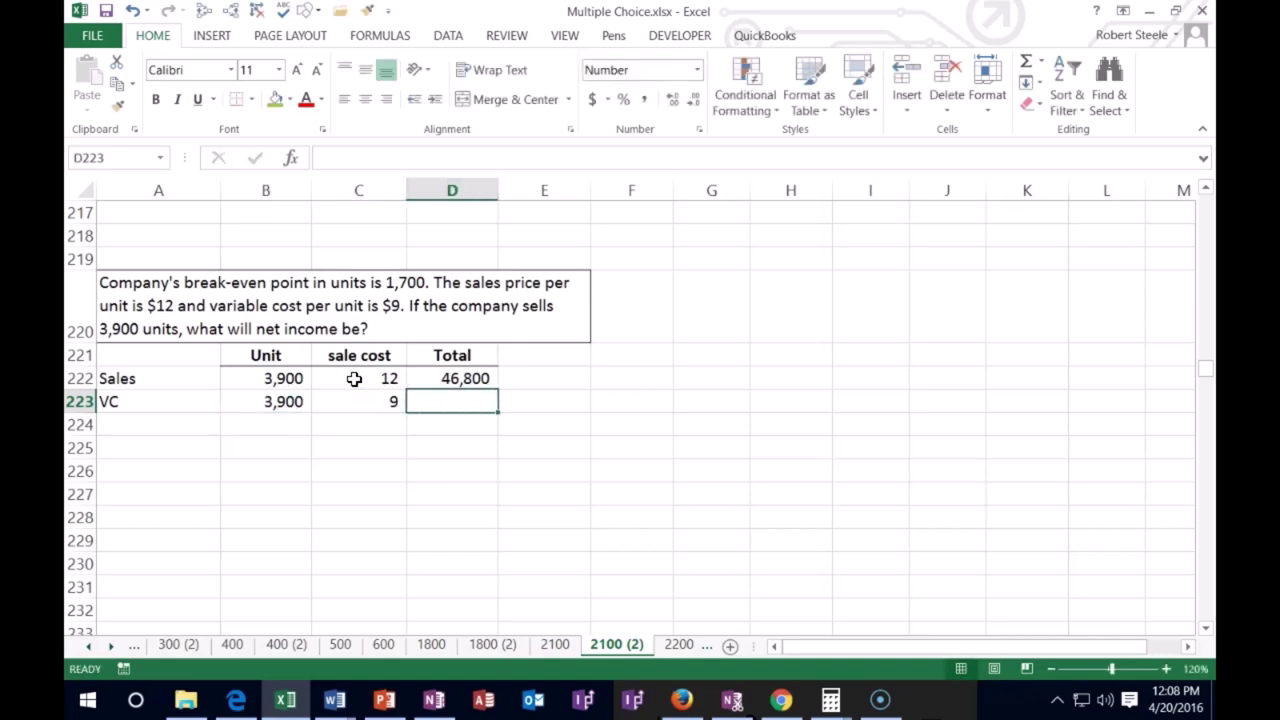
Step: Calculate the total variable cost in D223 with the formula =B223*C223
text(=)
click(284, 400)
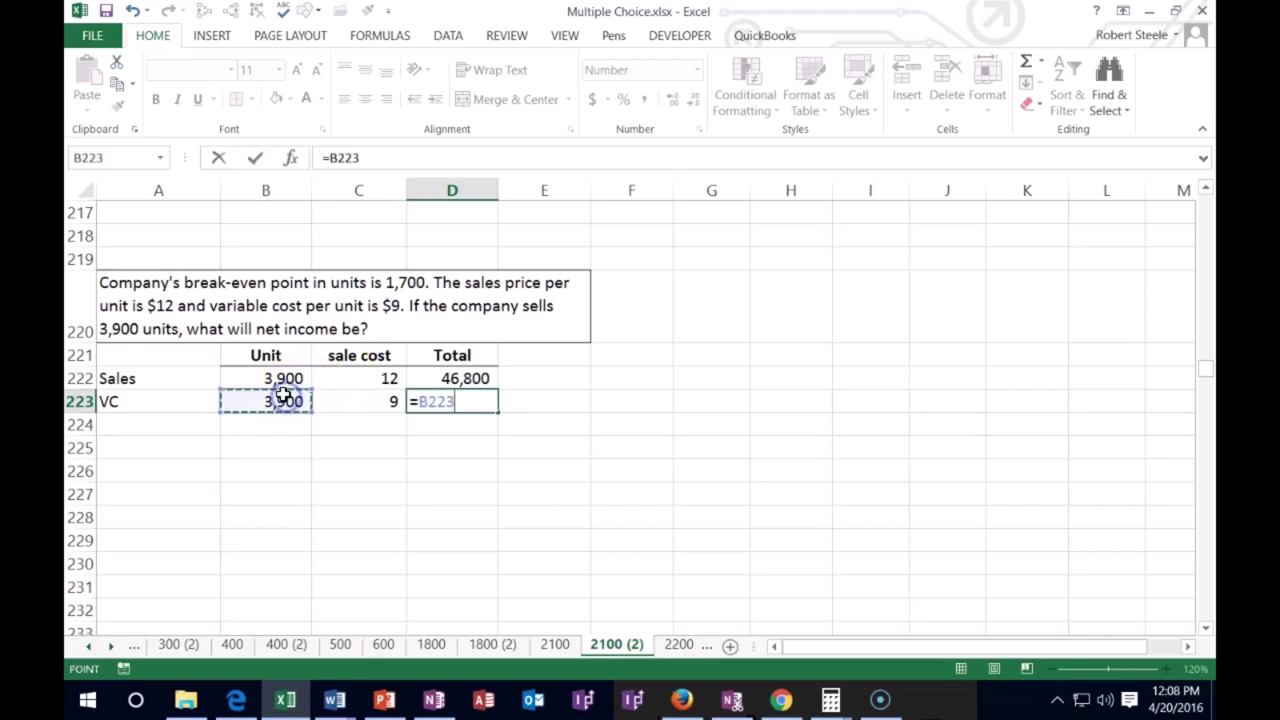
text(*)
click(361, 394)
key(Return)
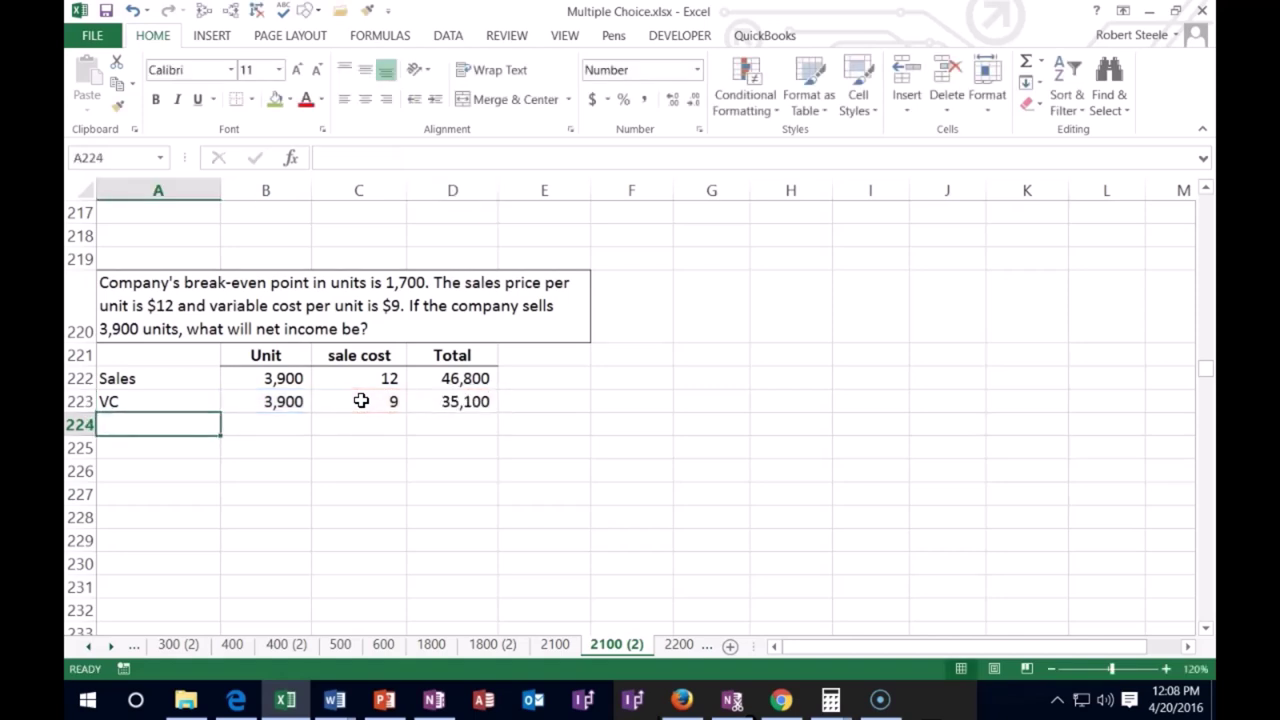
Step: Enter the label "CM" in A224 and 3,900 units in B224, and add a bottom border to B223:D223
text(CM)
key(Tab)
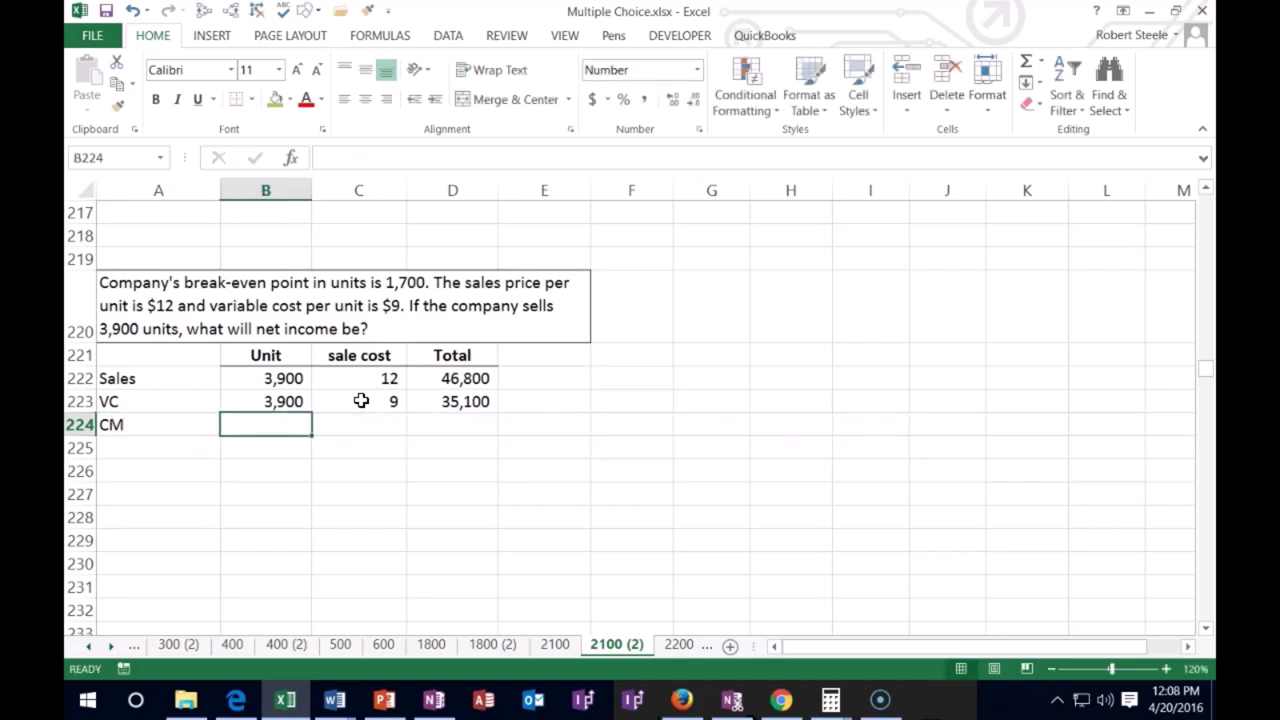
text(3900)
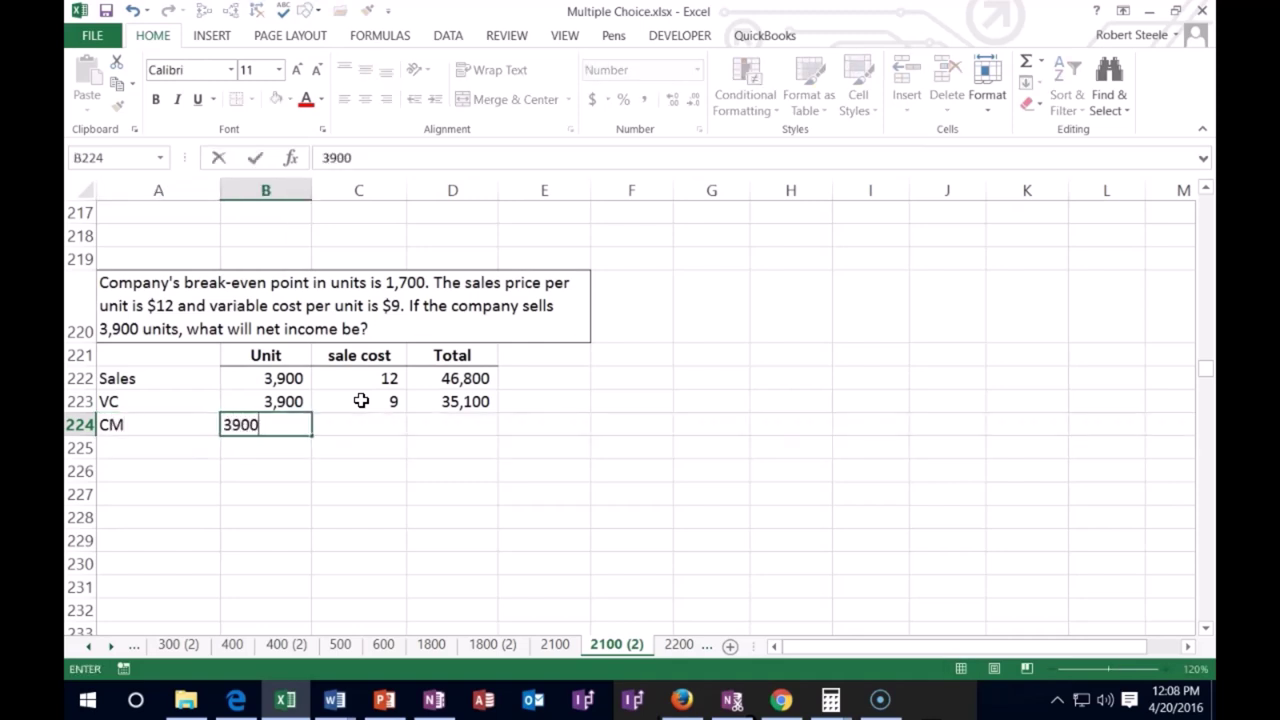
key(Tab)
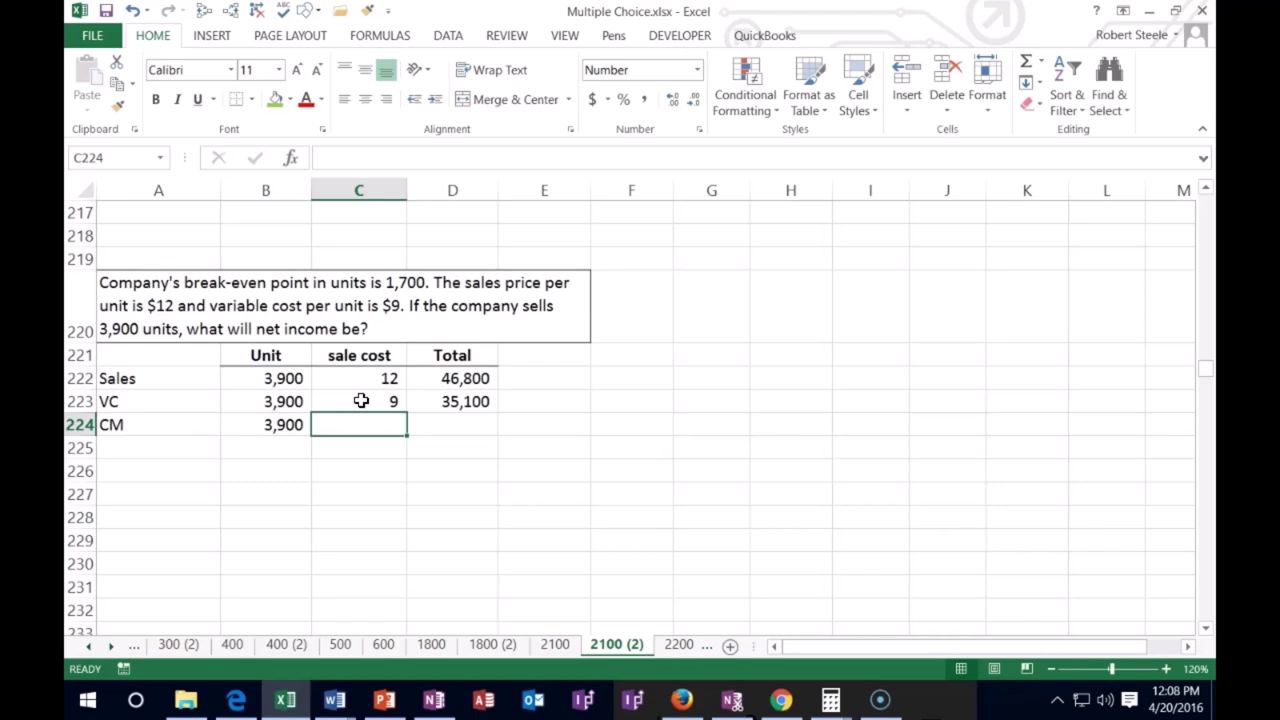
drag(308, 402, 451, 402)
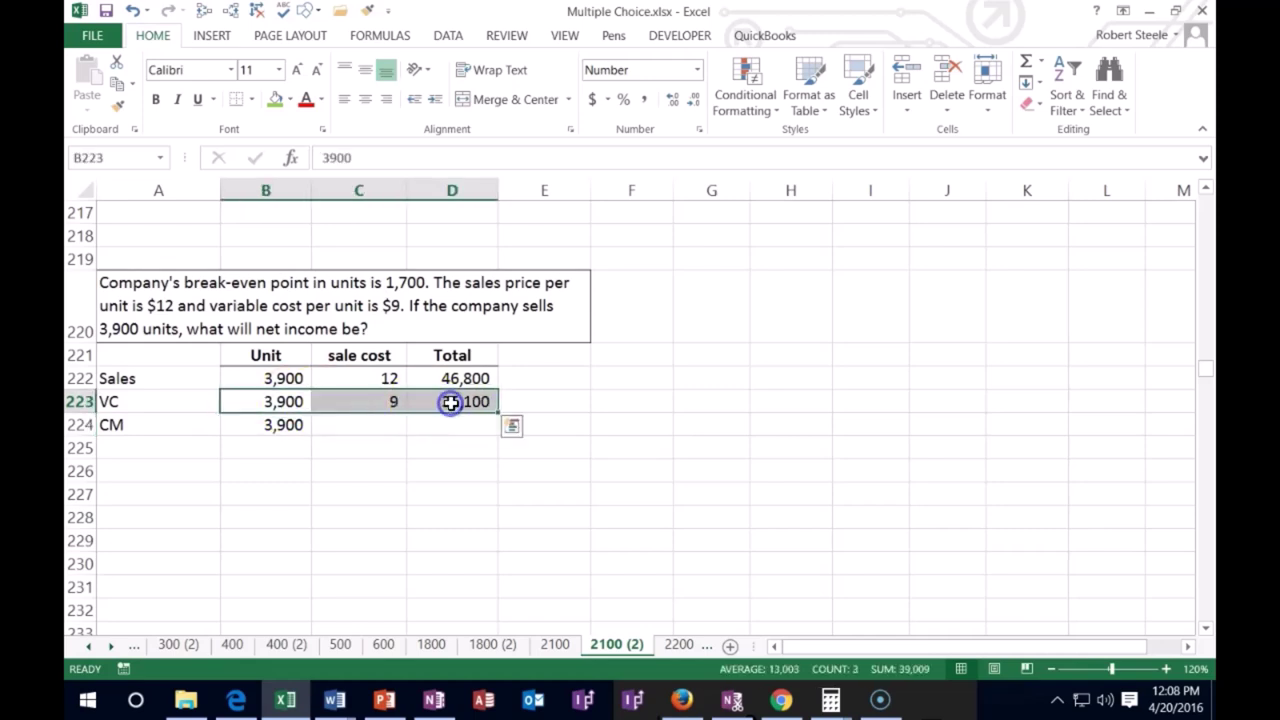
click(231, 100)
Step: Calculate the contribution margin per unit in C224 with the formula =C222-C223
click(366, 424)
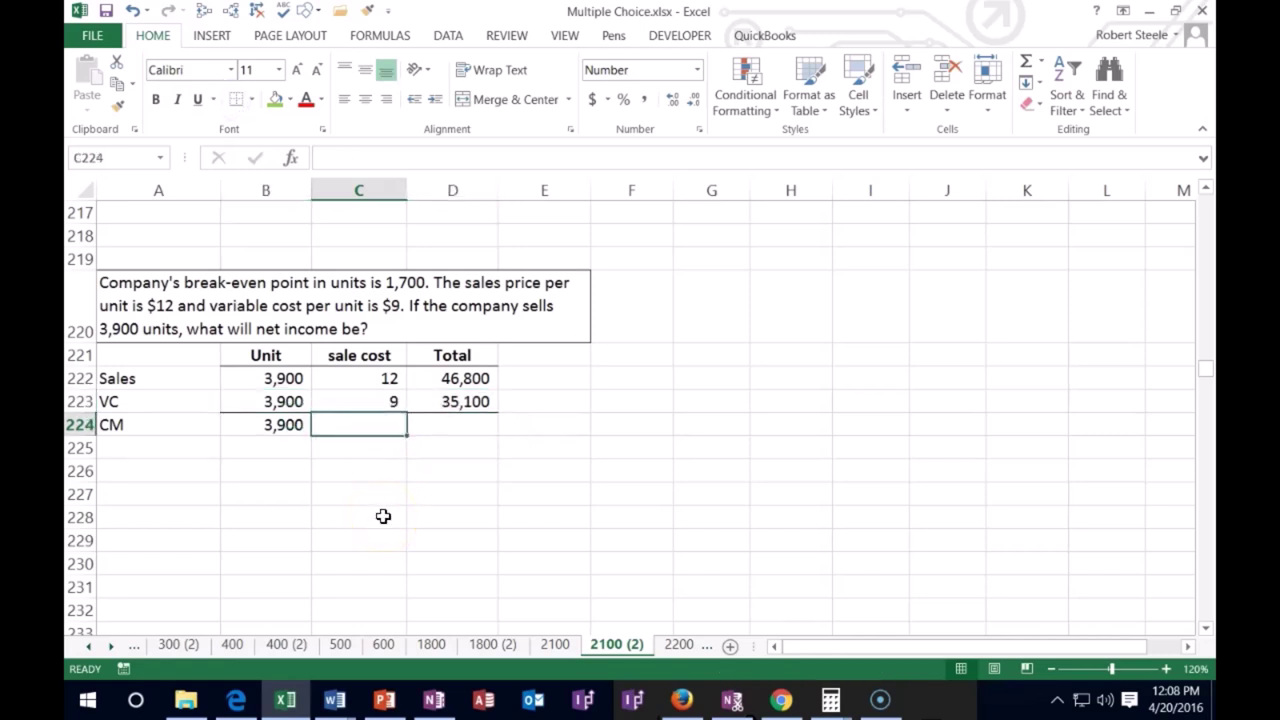
text(=)
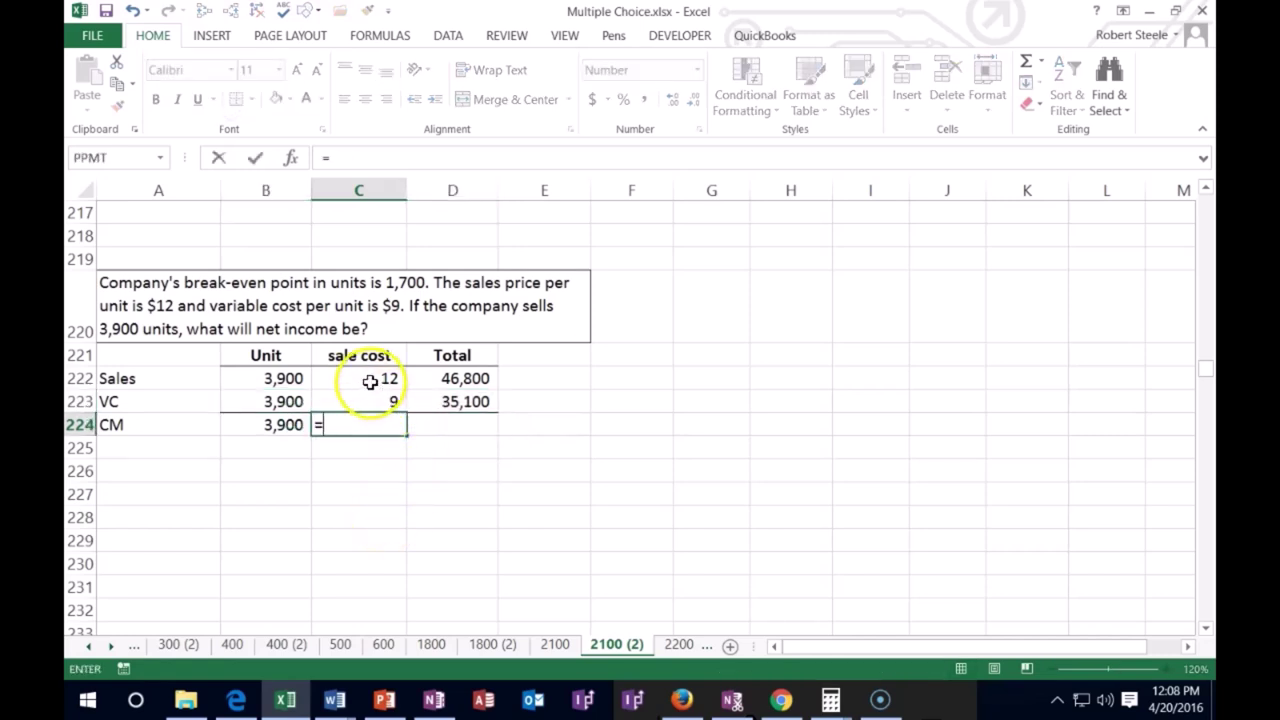
click(372, 380)
text(-)
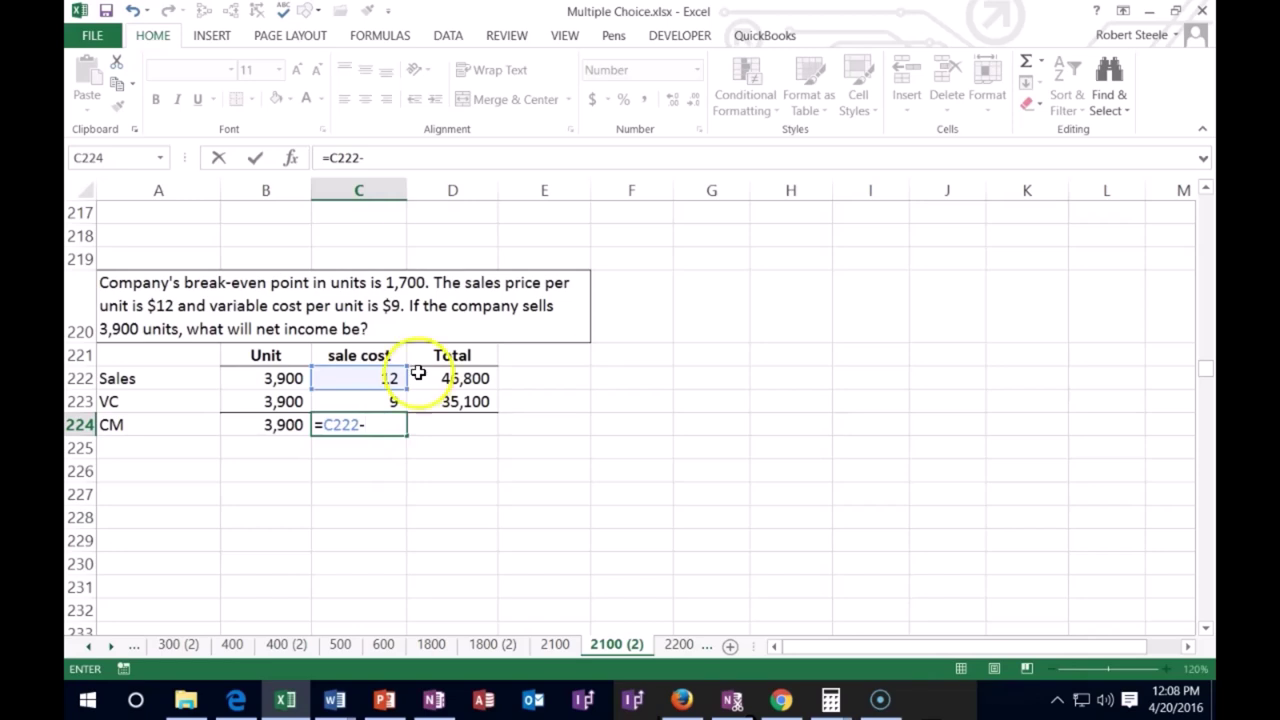
click(383, 400)
key(Tab)
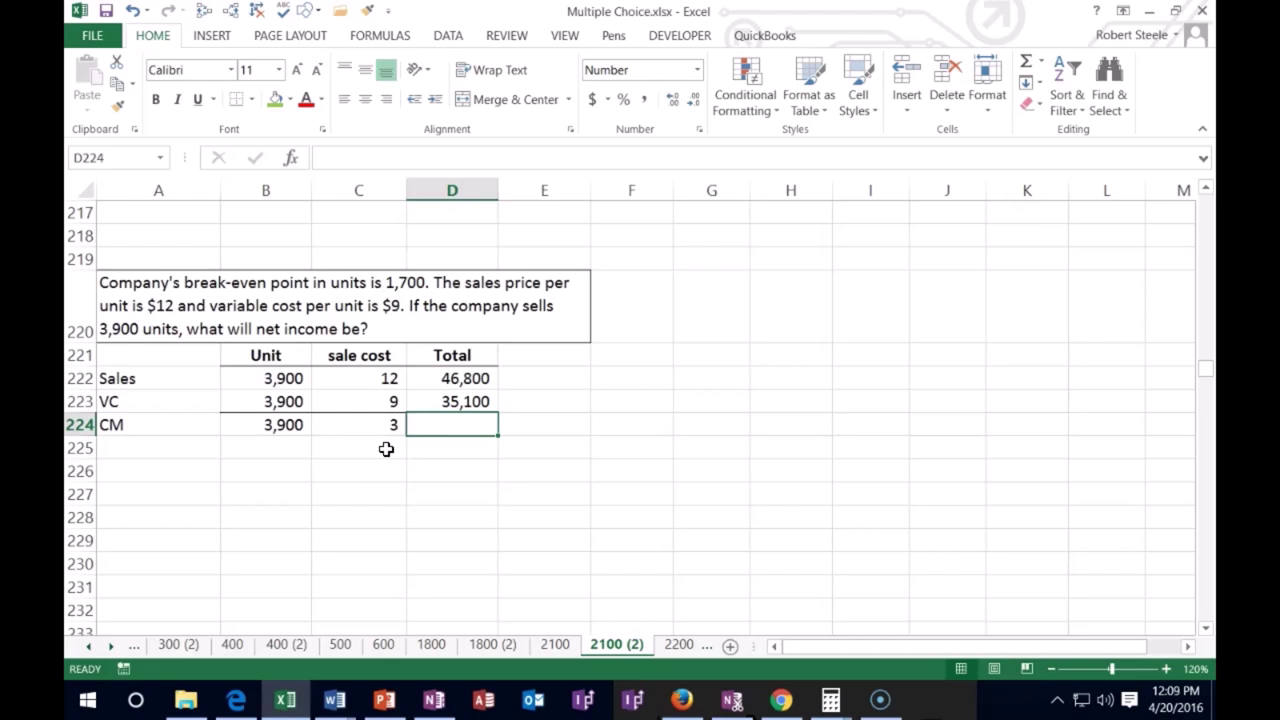
Step: Calculate the total contribution margin in D224 with the formula =D222-D223
text(=)
click(452, 381)
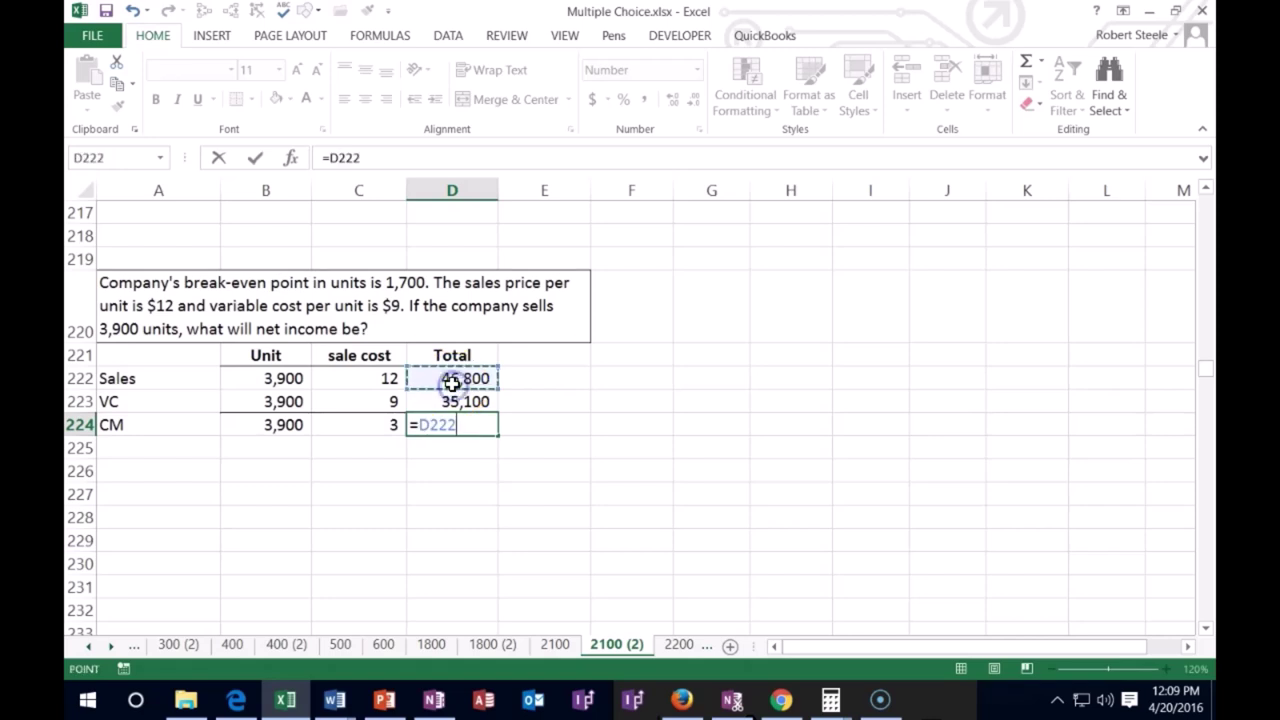
text(-)
click(437, 403)
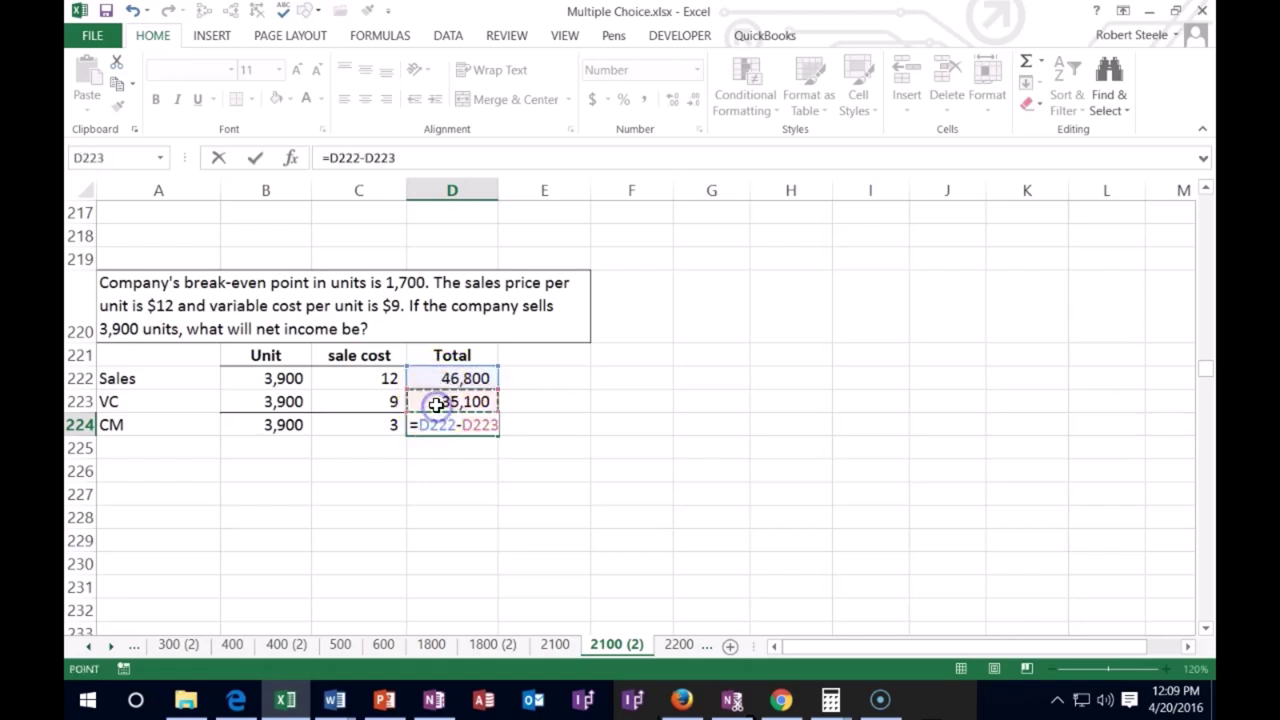
key(Return)
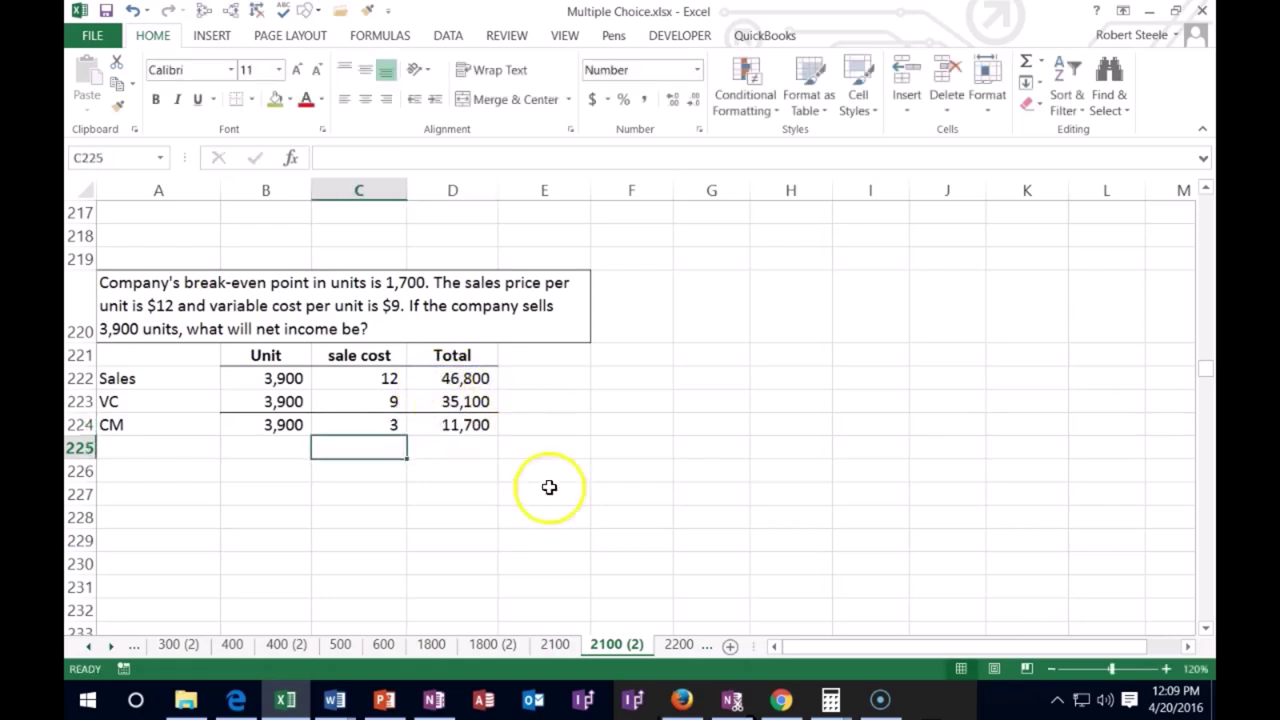
Step: Switch to Calculator, clear the previous value and multiply 3900 by 3 to check the total contribution margin
mouse_move(831, 699)
click(771, 640)
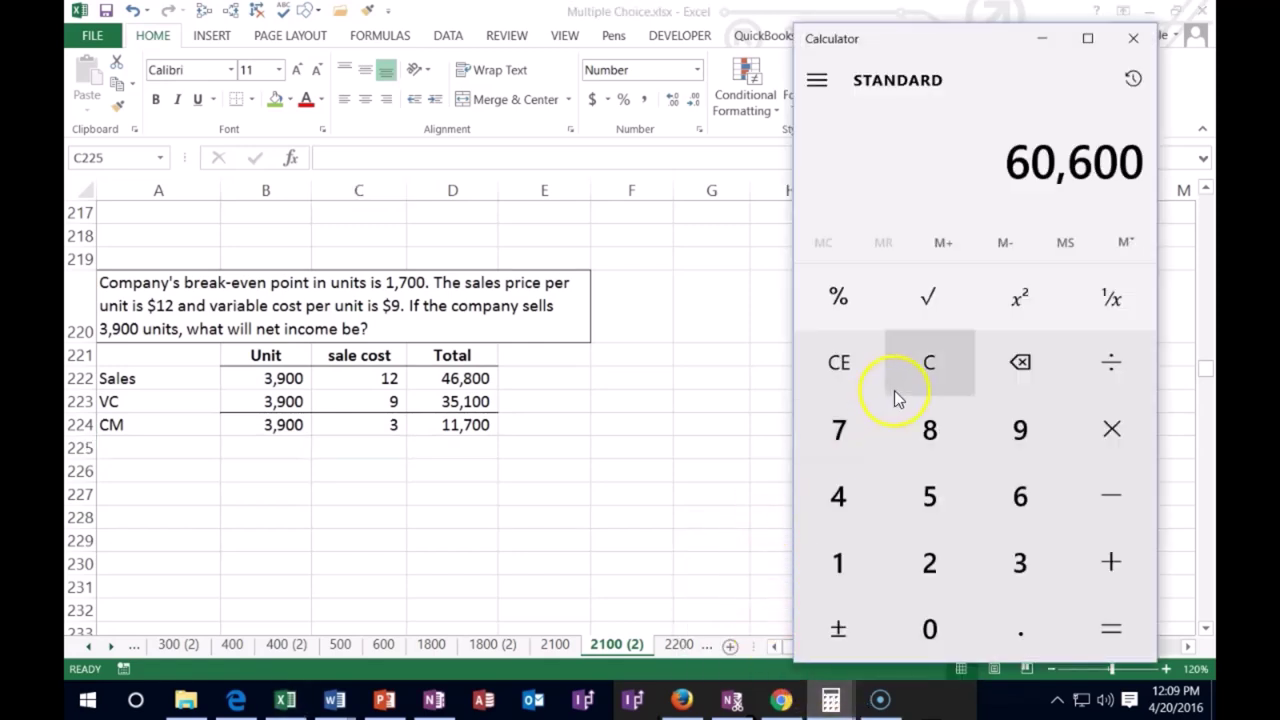
click(925, 372)
text(39)
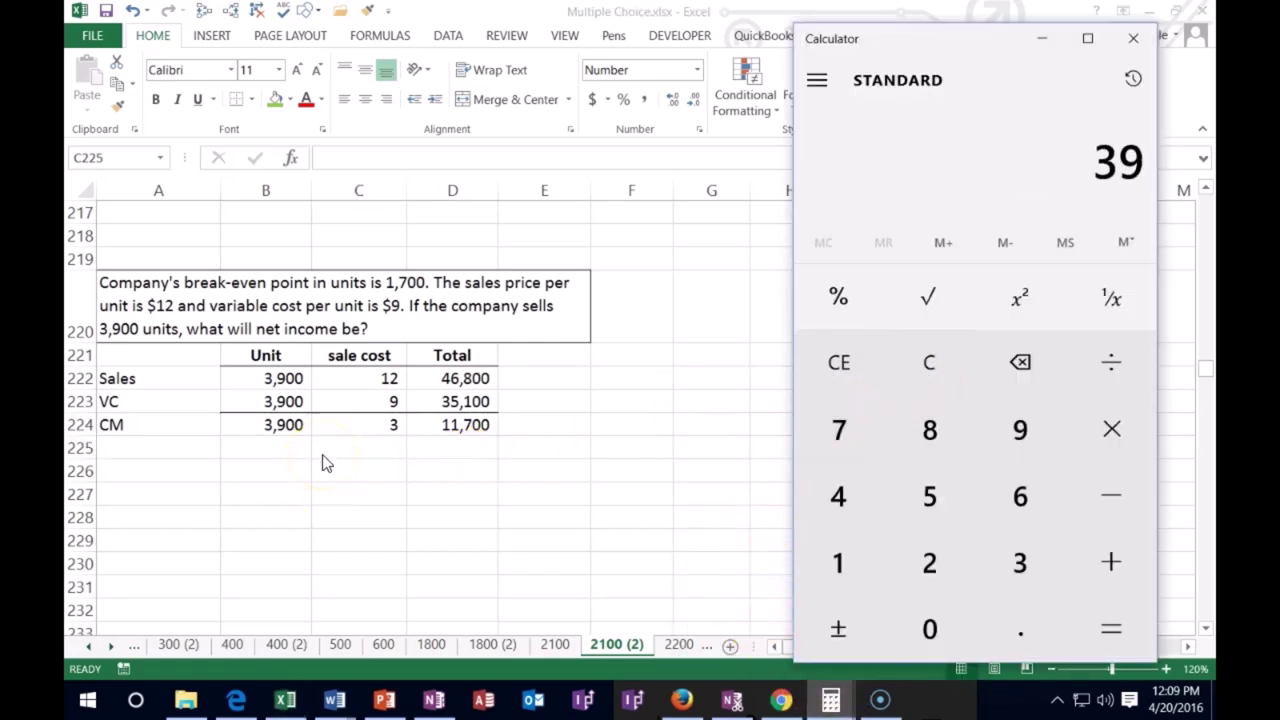
text(00*3)
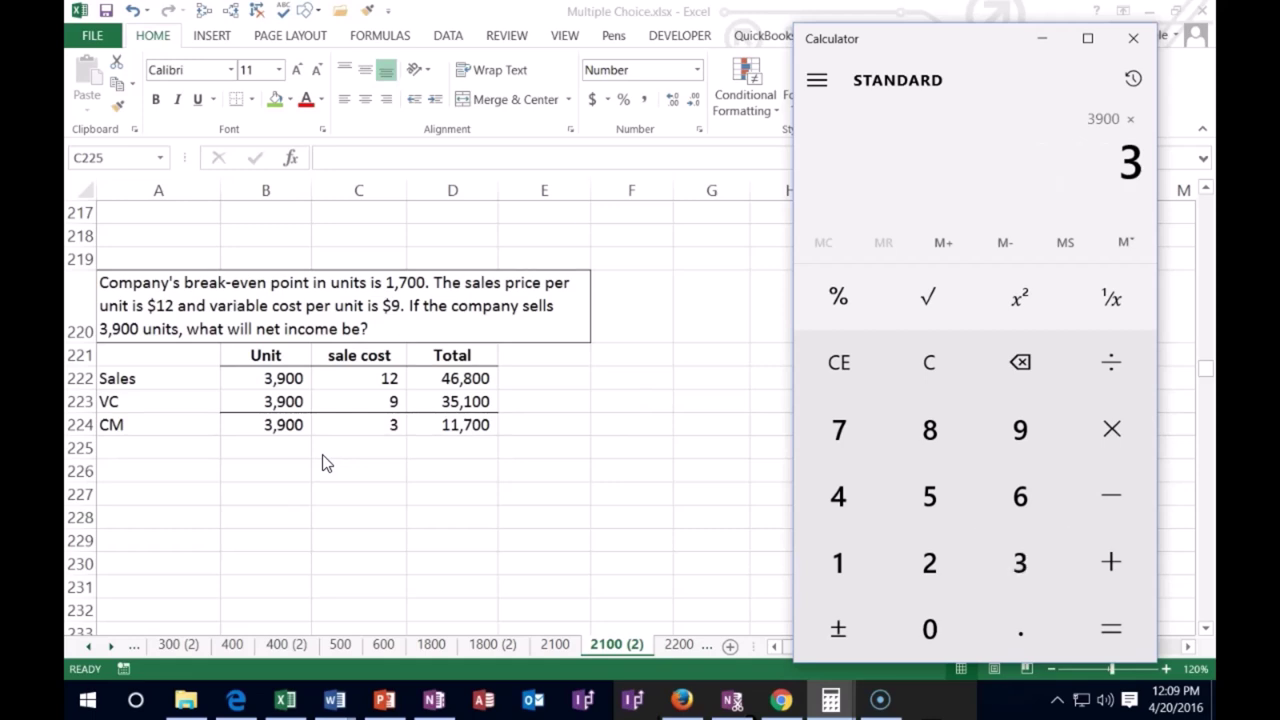
key(Return)
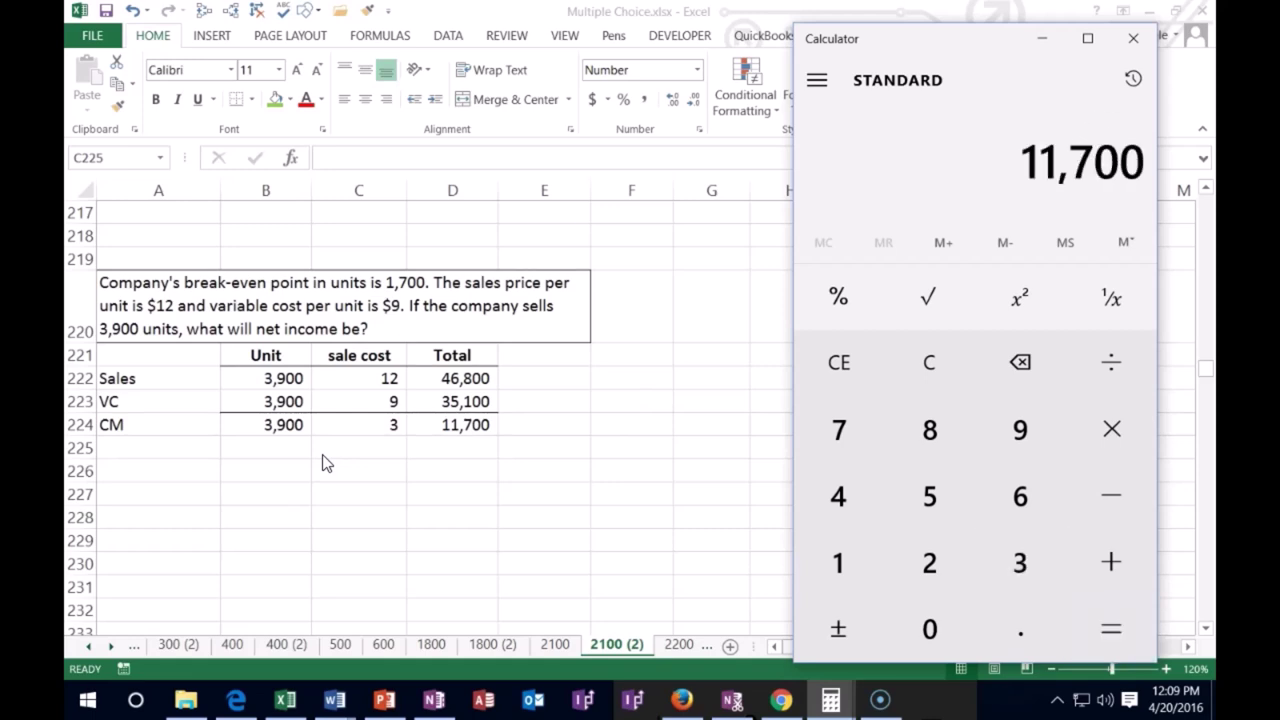
Step: Return to Excel, enter the label "FC" in A225 and fill the fixed cost total cell D225 with green
click(131, 449)
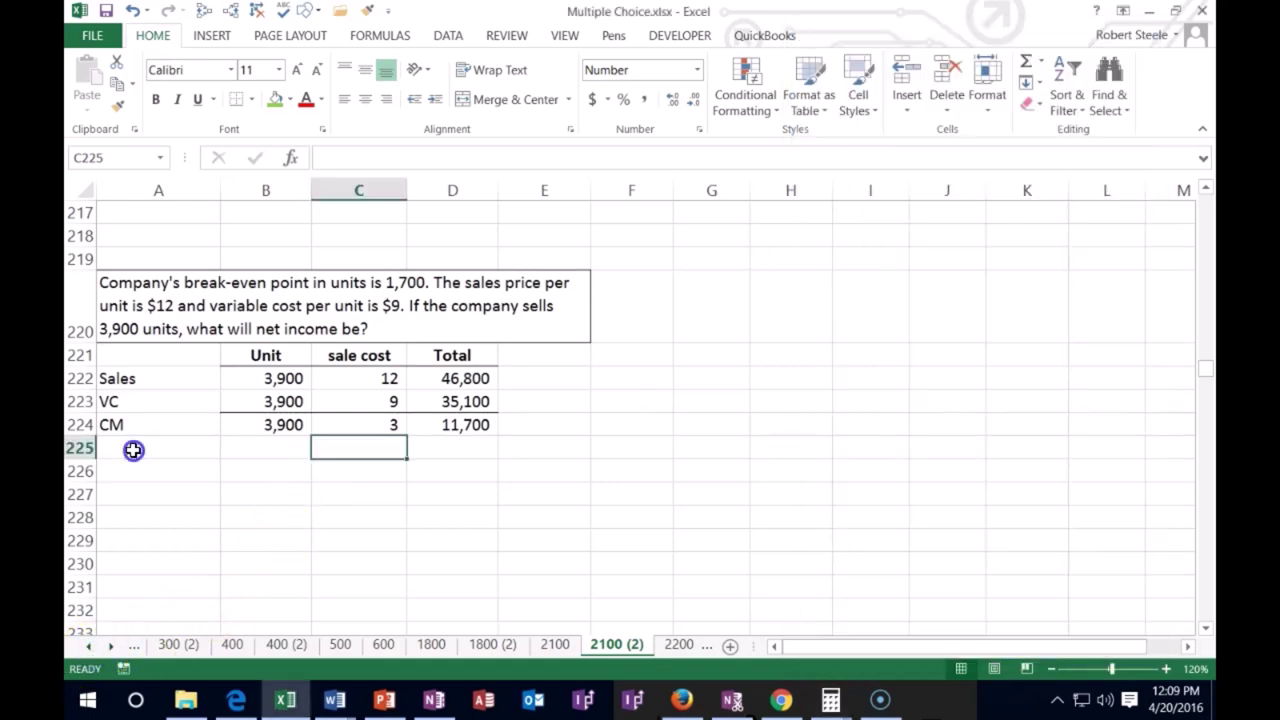
text(FC)
key(Tab)
key(Tab)
key(Tab)
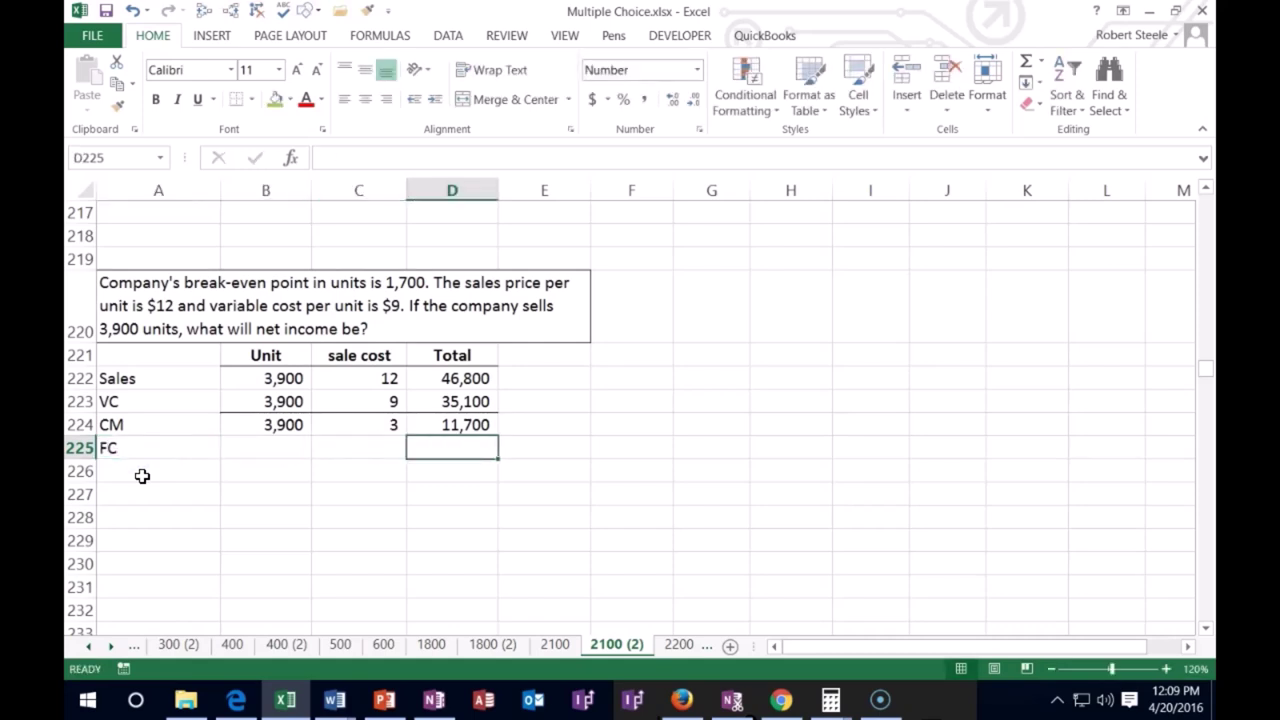
click(274, 99)
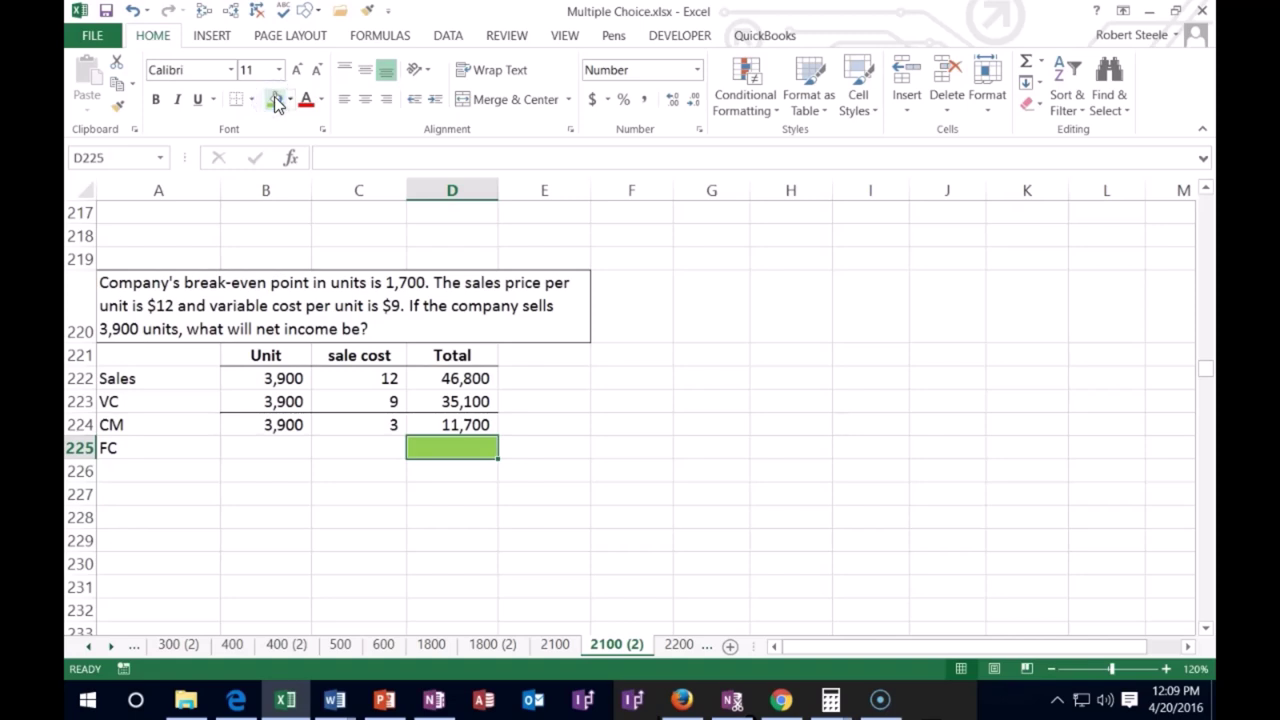
Step: Enter the label "Net income" in A226 and fill its total cell D226 with green
click(156, 467)
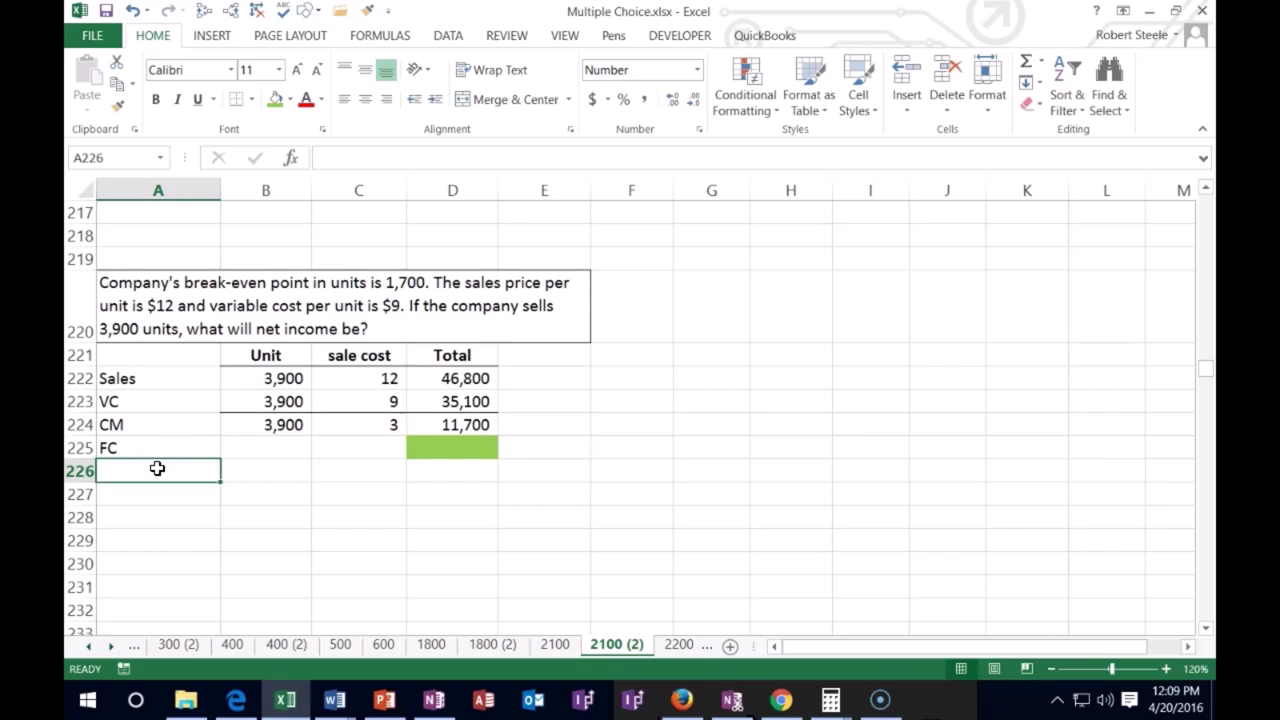
text(Net income)
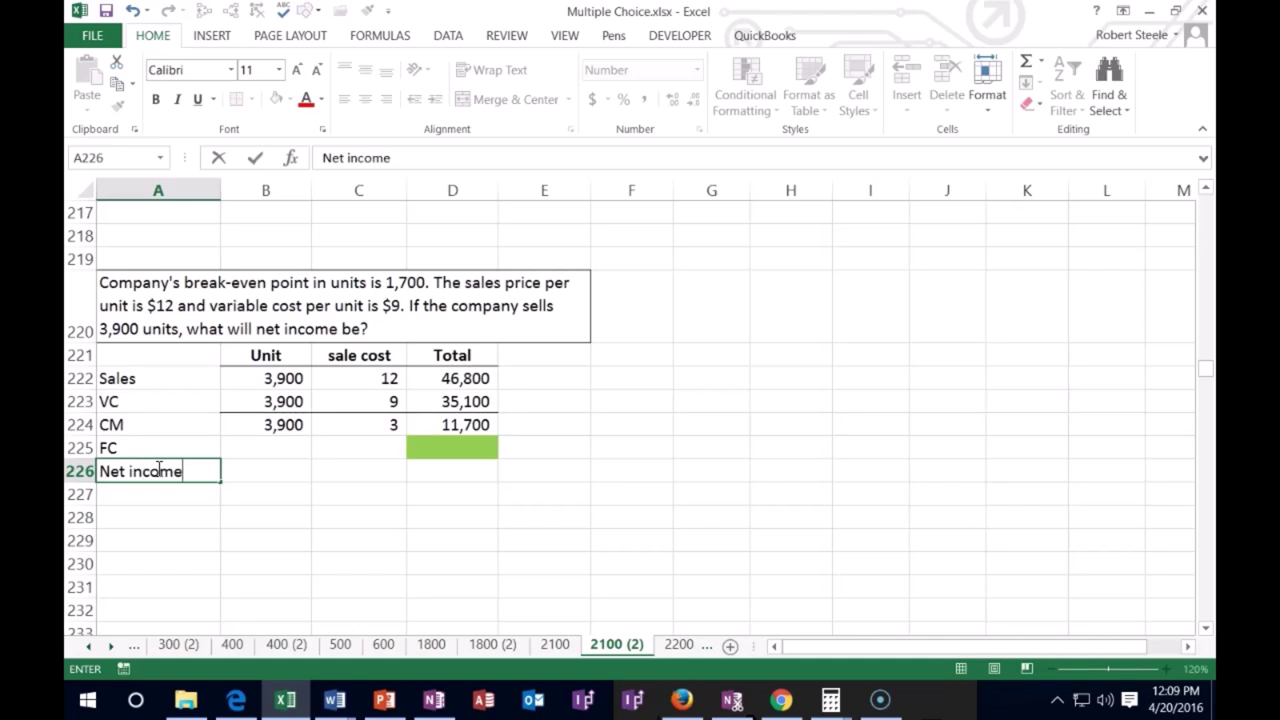
click(431, 471)
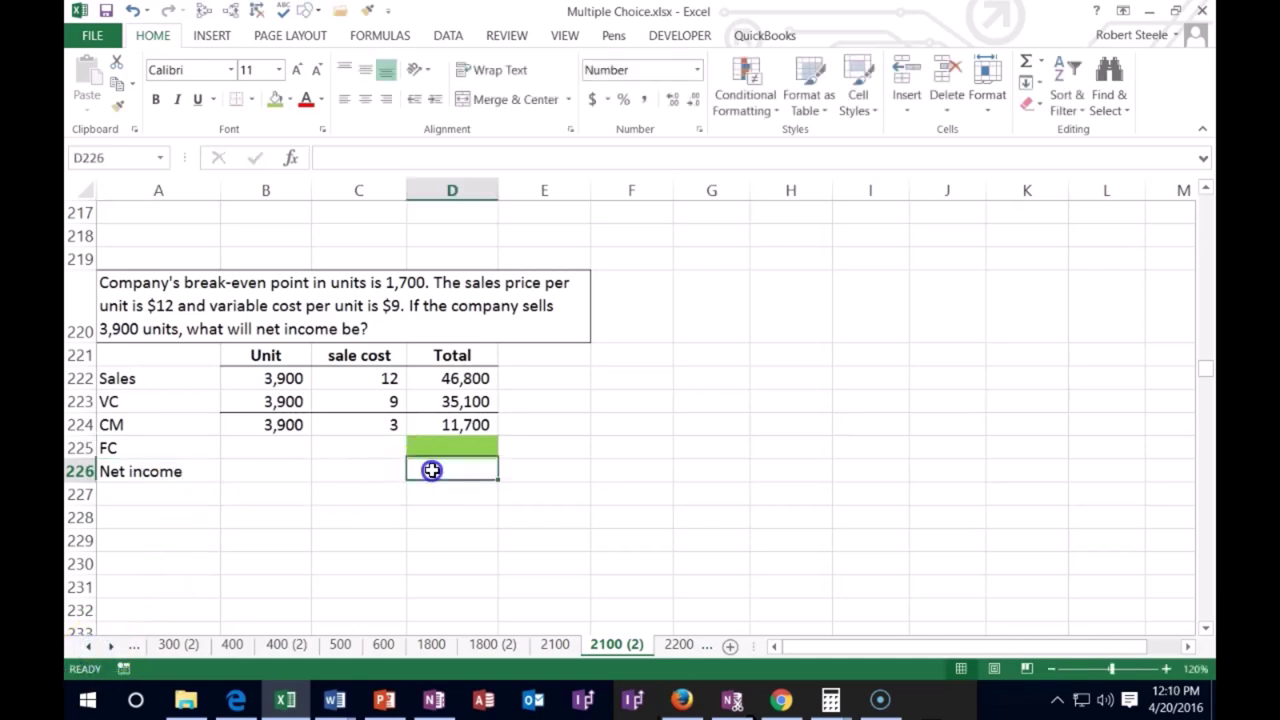
right_click(431, 471)
click(508, 523)
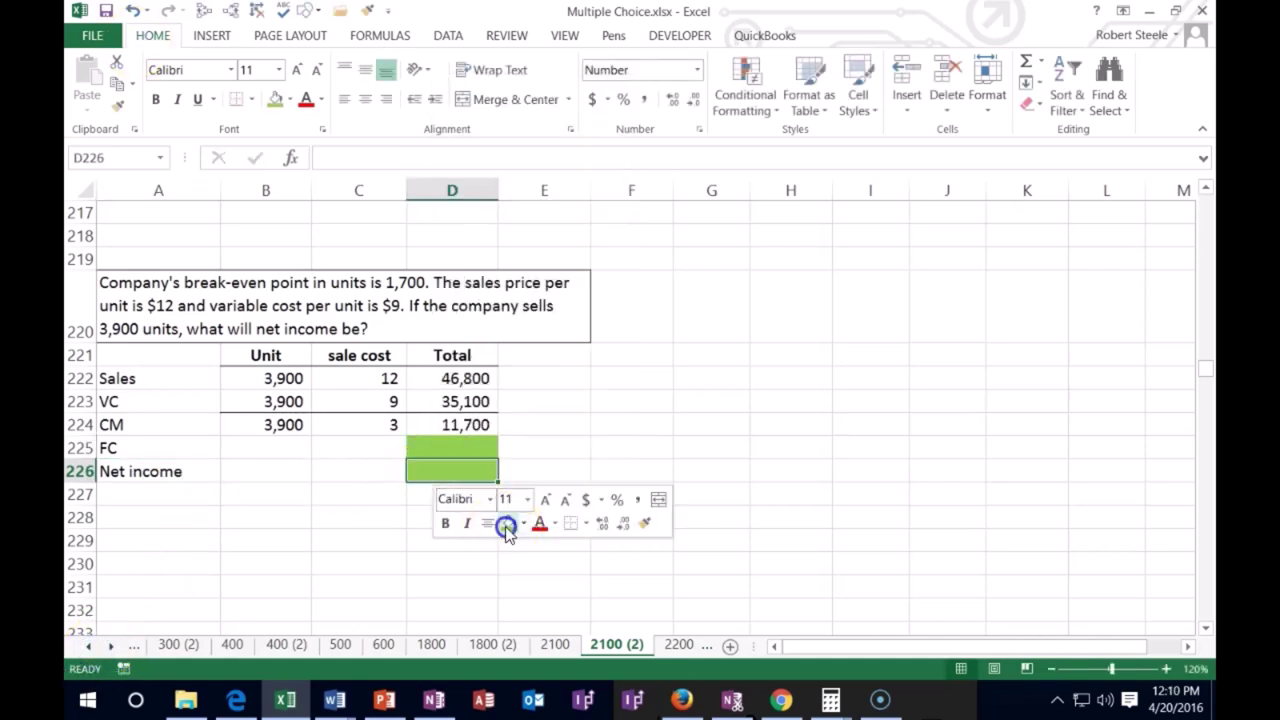
click(345, 547)
click(430, 449)
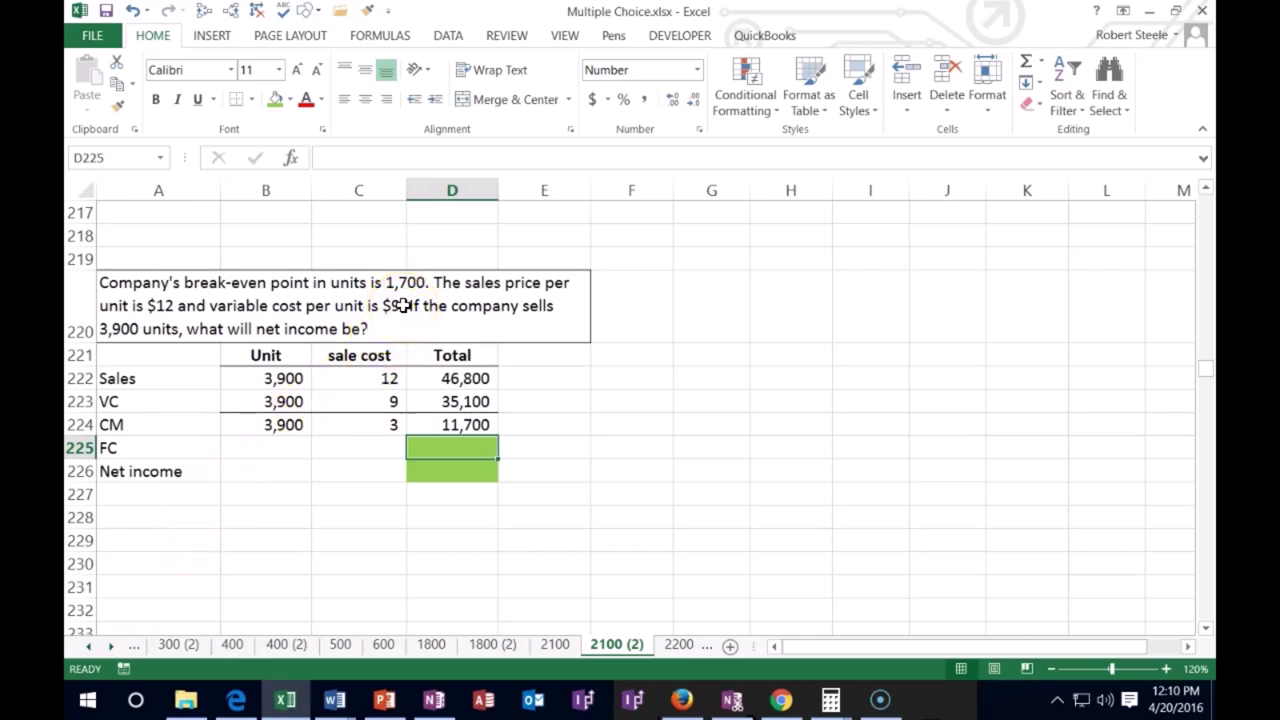
Step: Start a separate break-even calculation below the table with the label "FC" in A230
click(135, 560)
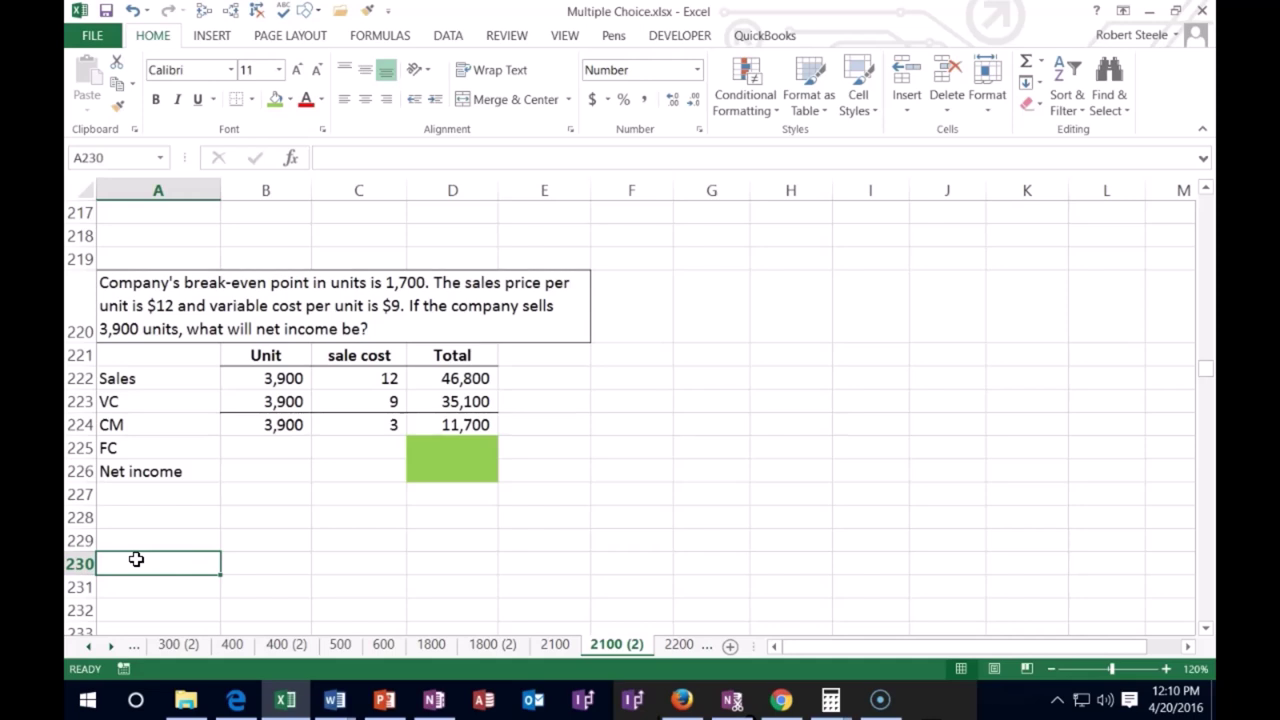
text(Fc)
key(BackSpace)
text(C)
key(Tab)
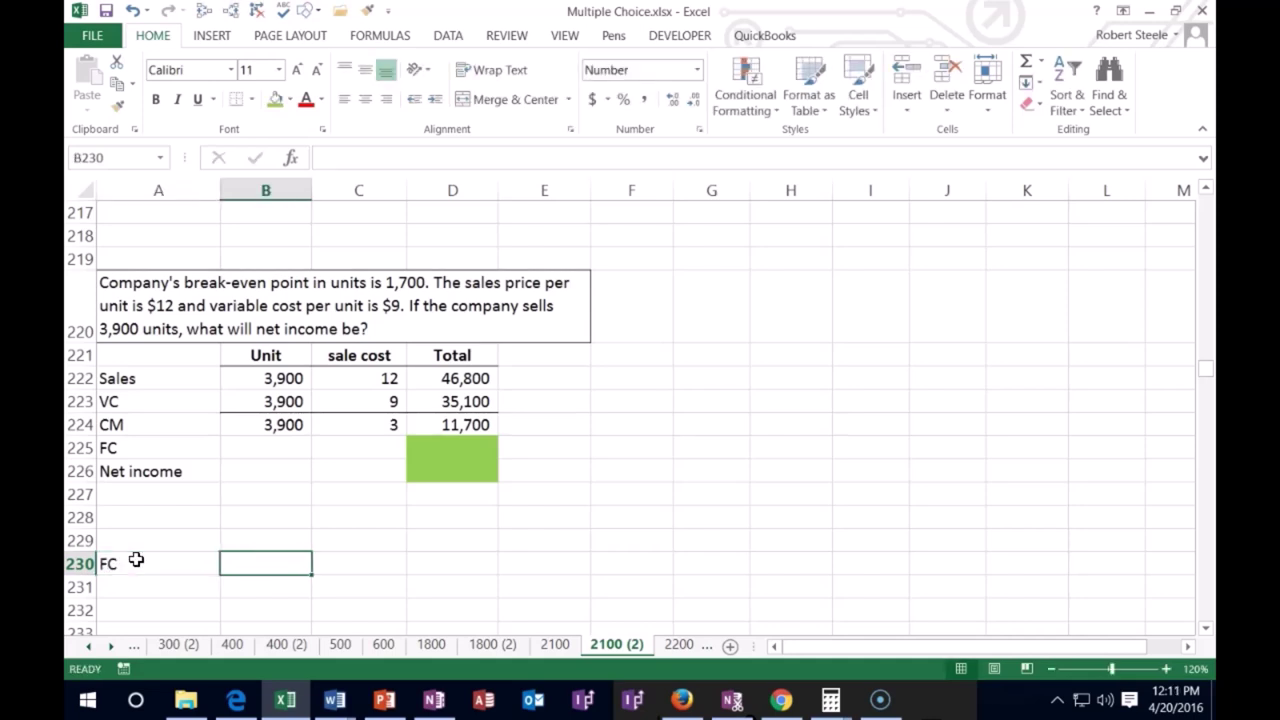
key(Return)
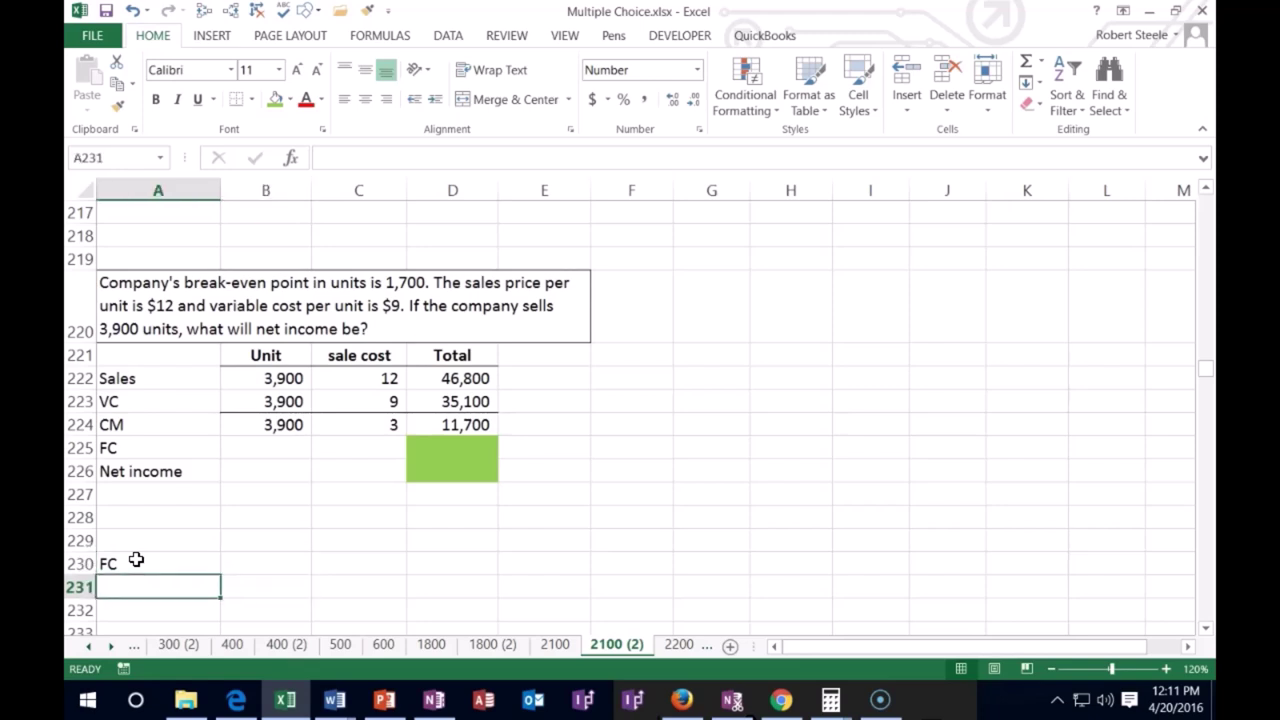
Step: Enter the label "CM per unit" in A231 and link B231 to the unit contribution margin with =C224
text(CM)
key(Tab)
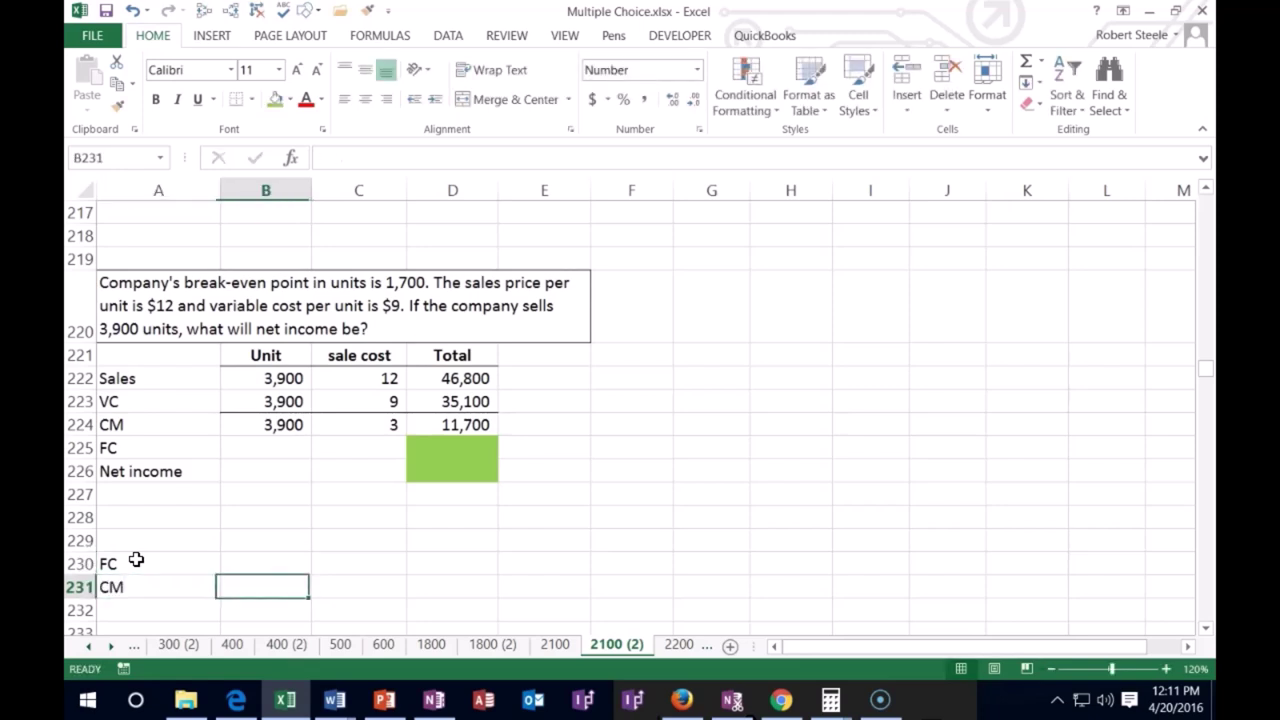
click(143, 586)
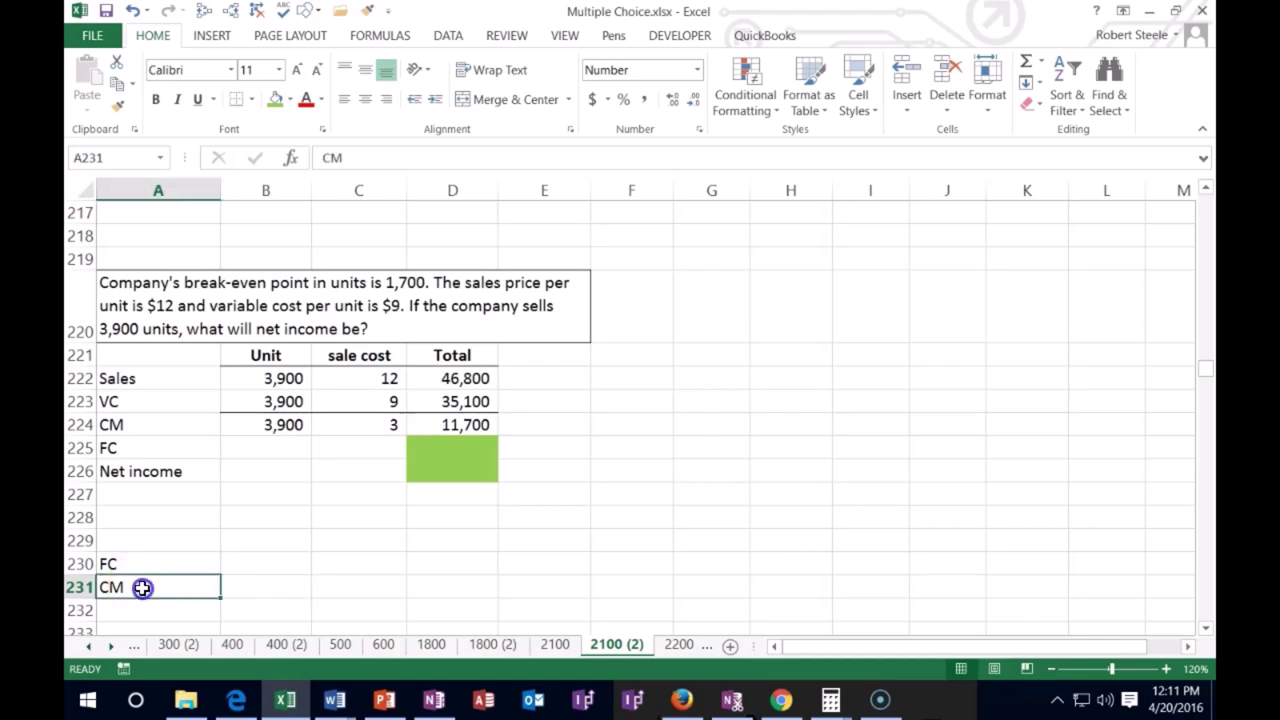
double_click(160, 583)
text(per unit)
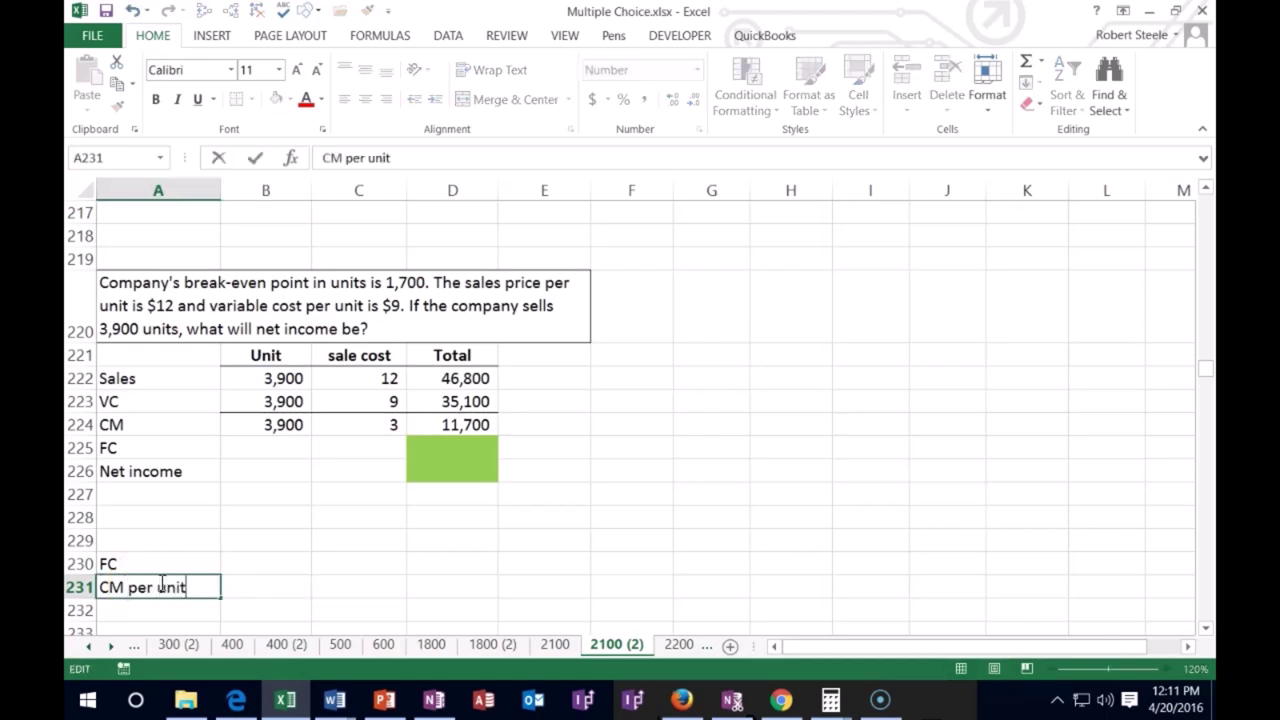
key(Tab)
text(=)
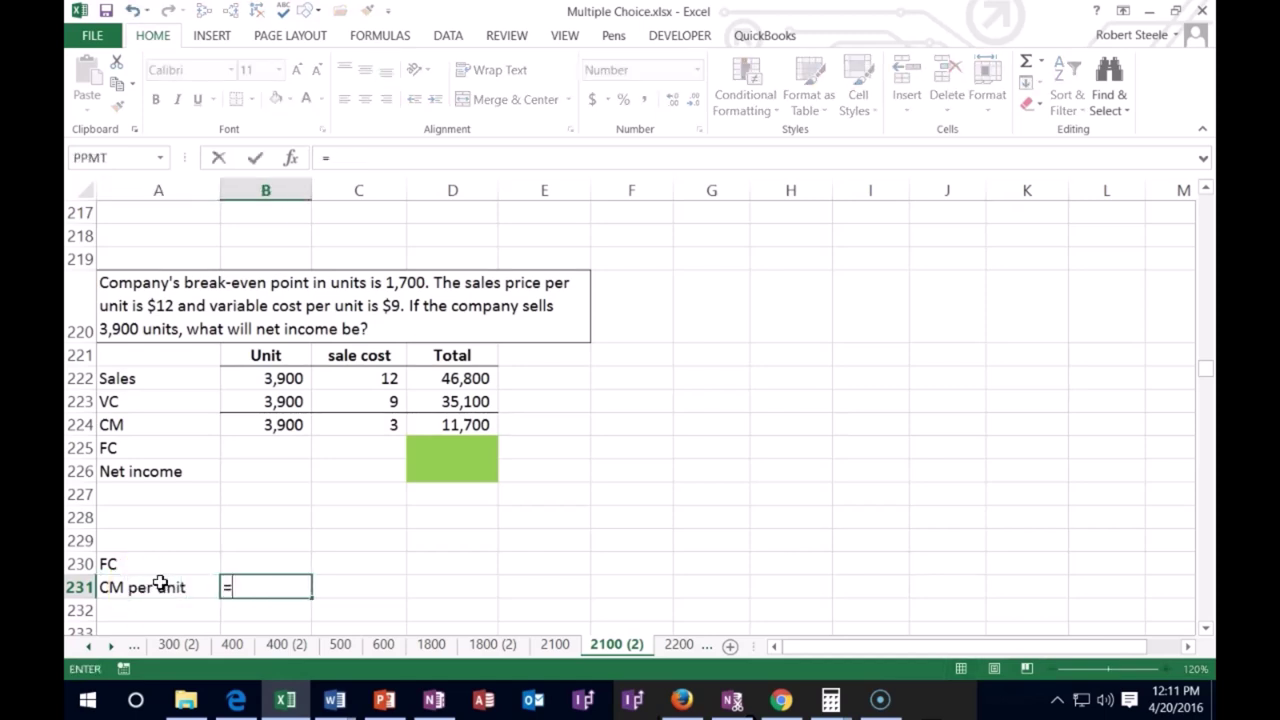
click(345, 423)
key(Return)
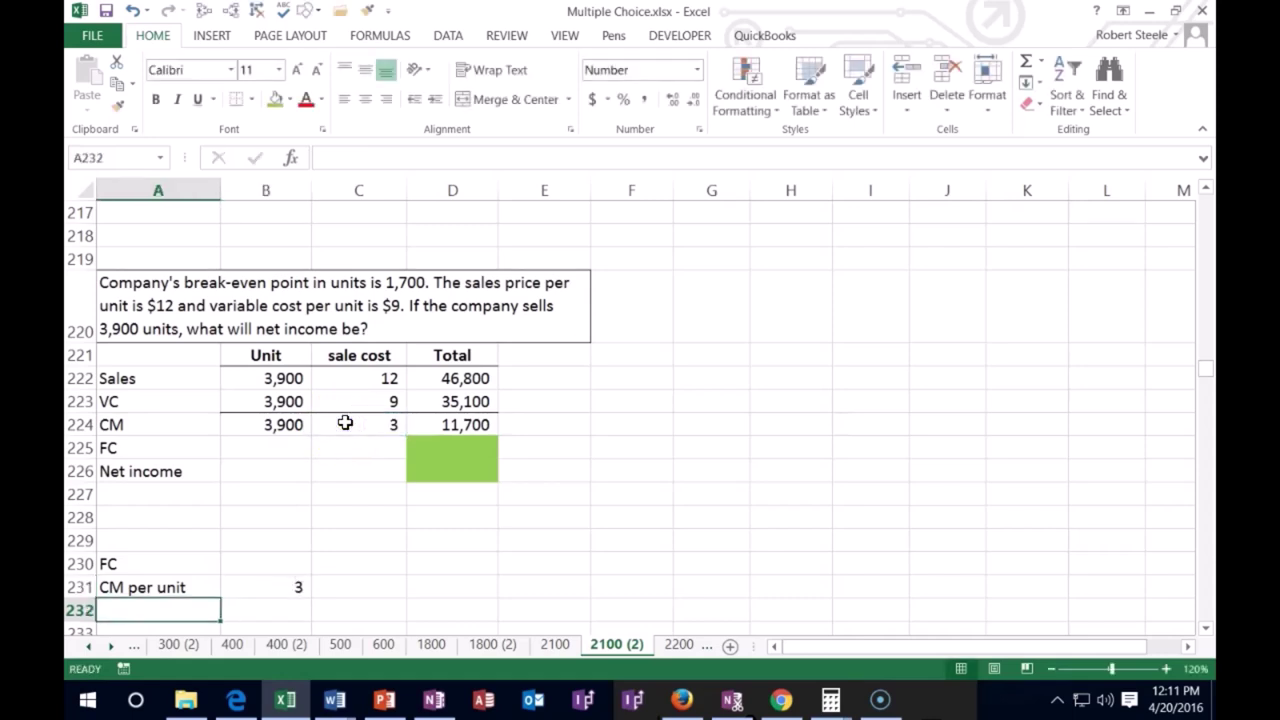
Step: Enter the label "BE" in A232 and the break-even point of 1,700 units in B232
text(BE)
key(Tab)
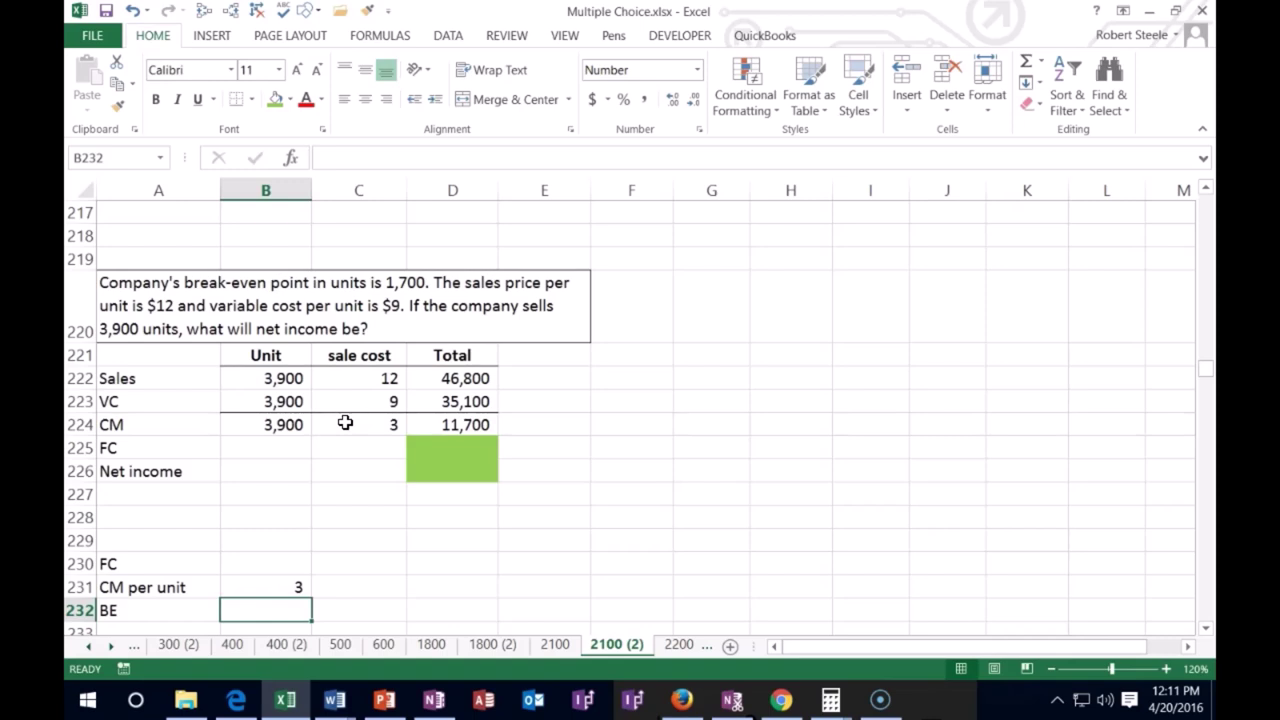
text(1,700)
key(Return)
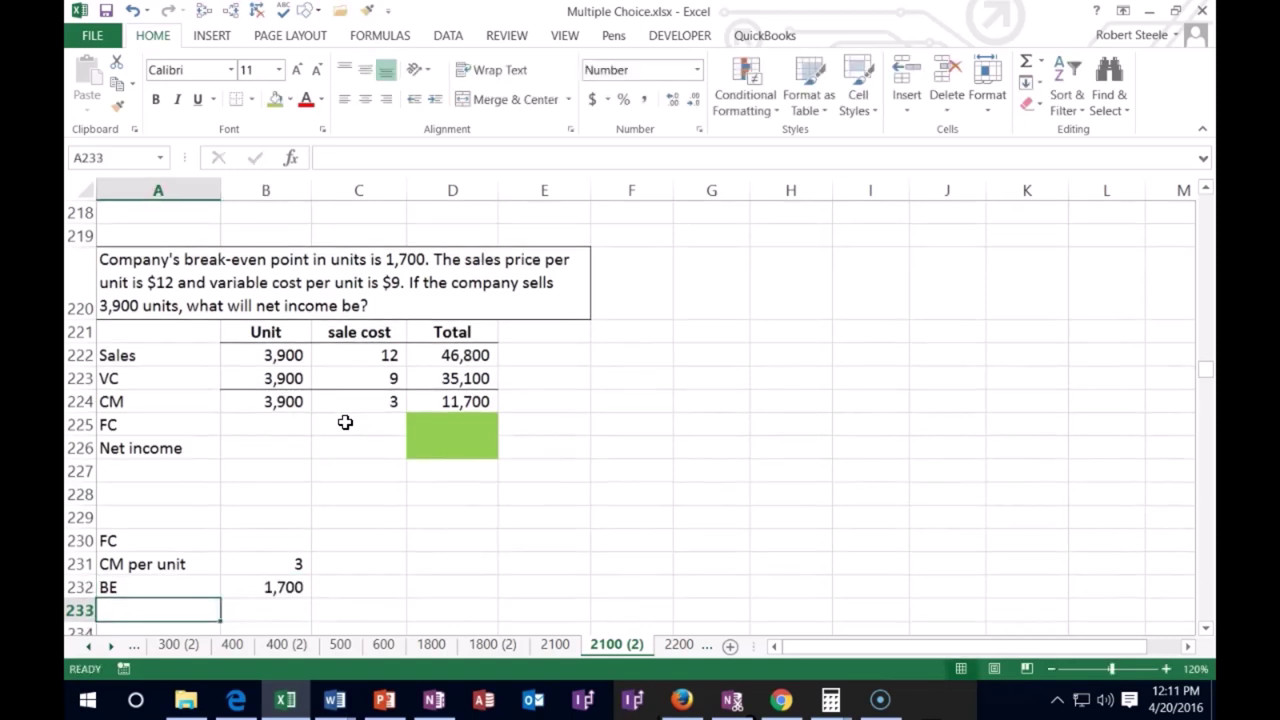
Step: Fill the fixed cost cell B230 with green and add a bottom border under the contribution margin per unit in B231
click(298, 531)
right_click(293, 534)
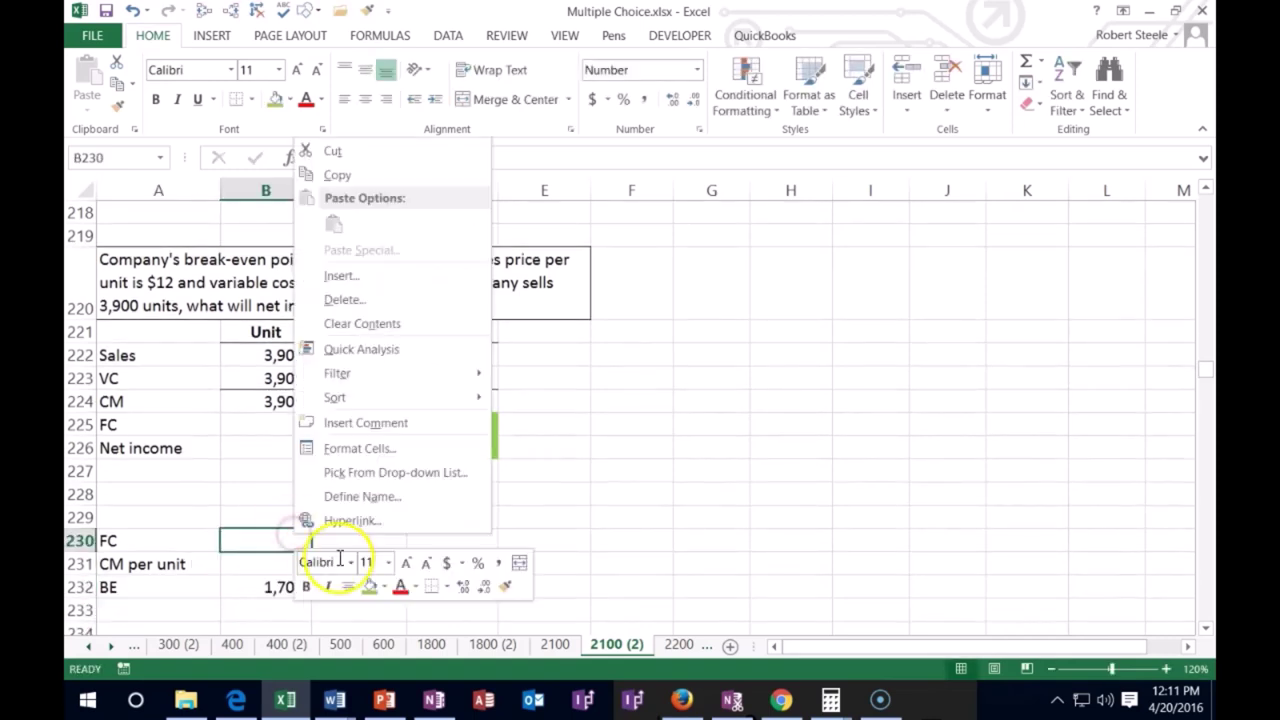
click(367, 587)
click(263, 583)
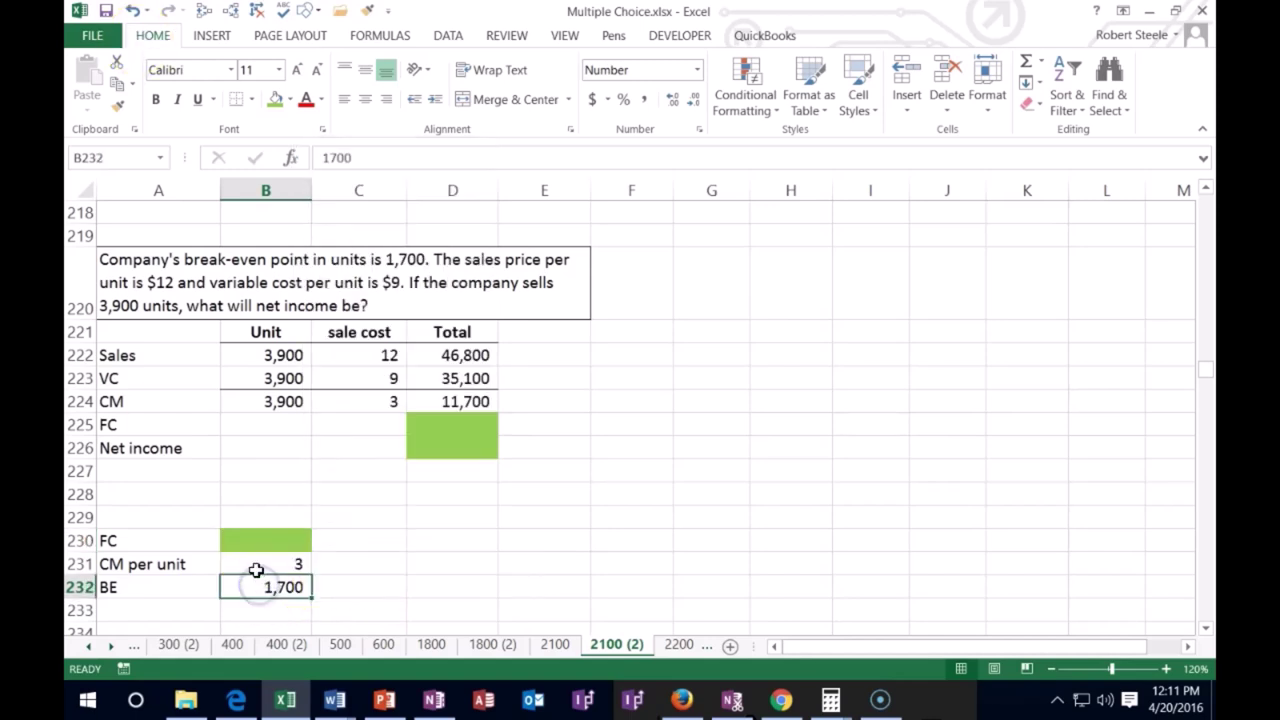
click(257, 563)
click(360, 563)
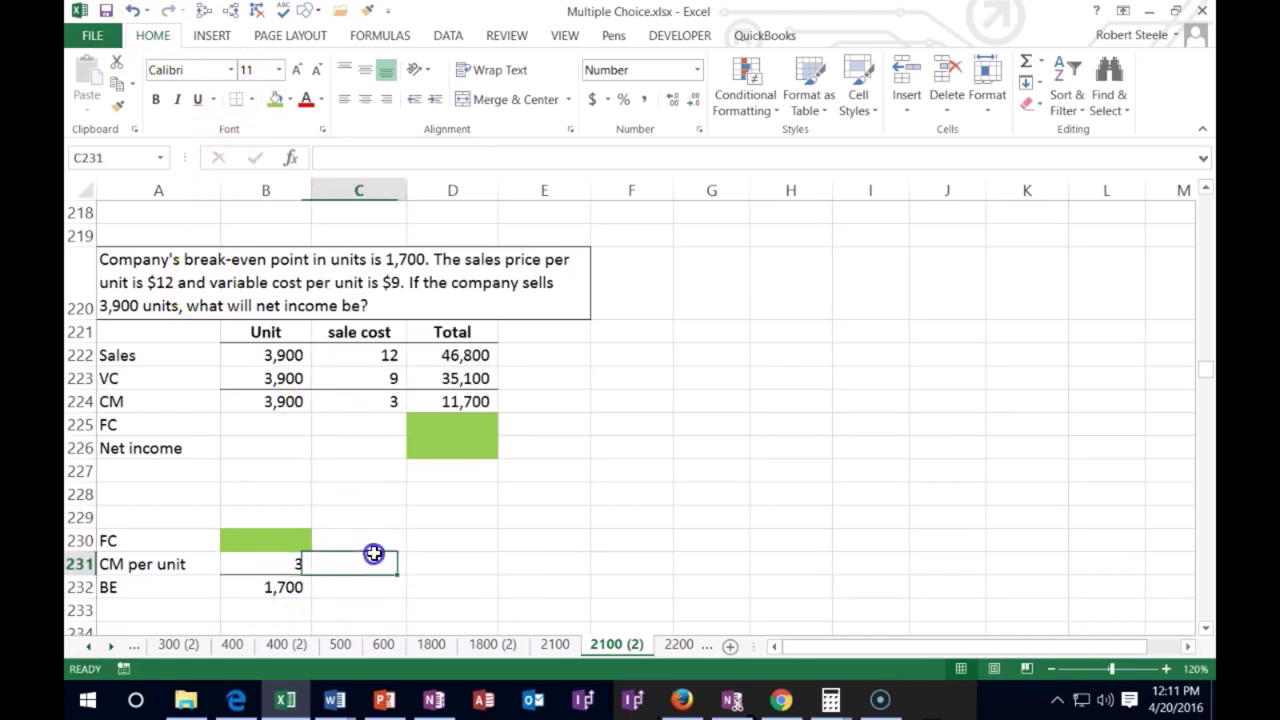
Step: Review how the fixed cost, contribution margin per unit and break-even cells B230 to B232 relate to each other
click(289, 543)
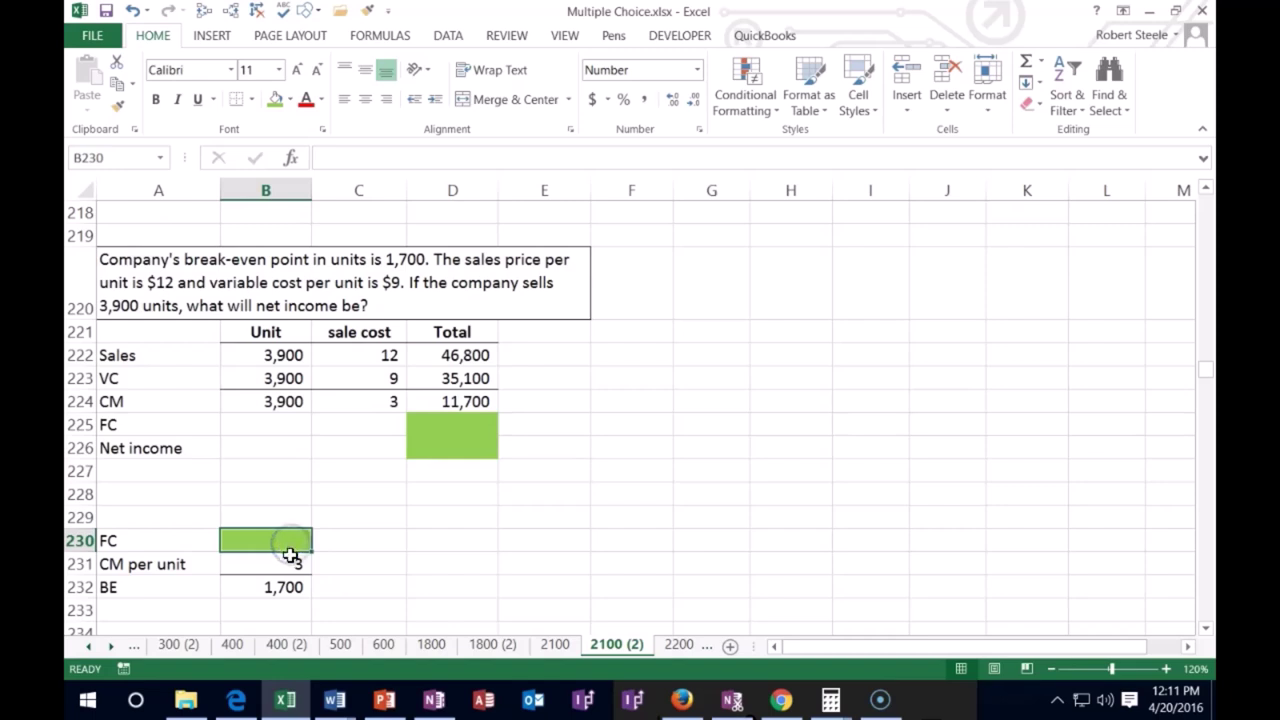
click(289, 563)
click(286, 582)
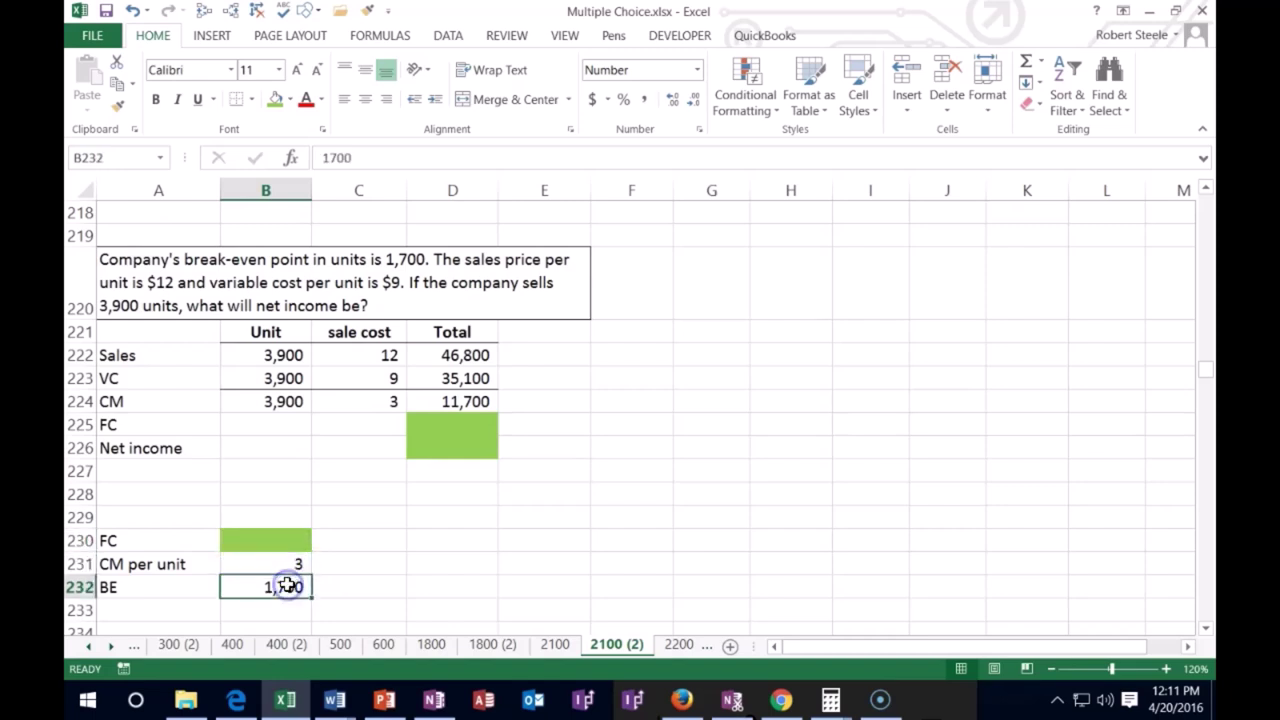
click(281, 545)
click(277, 563)
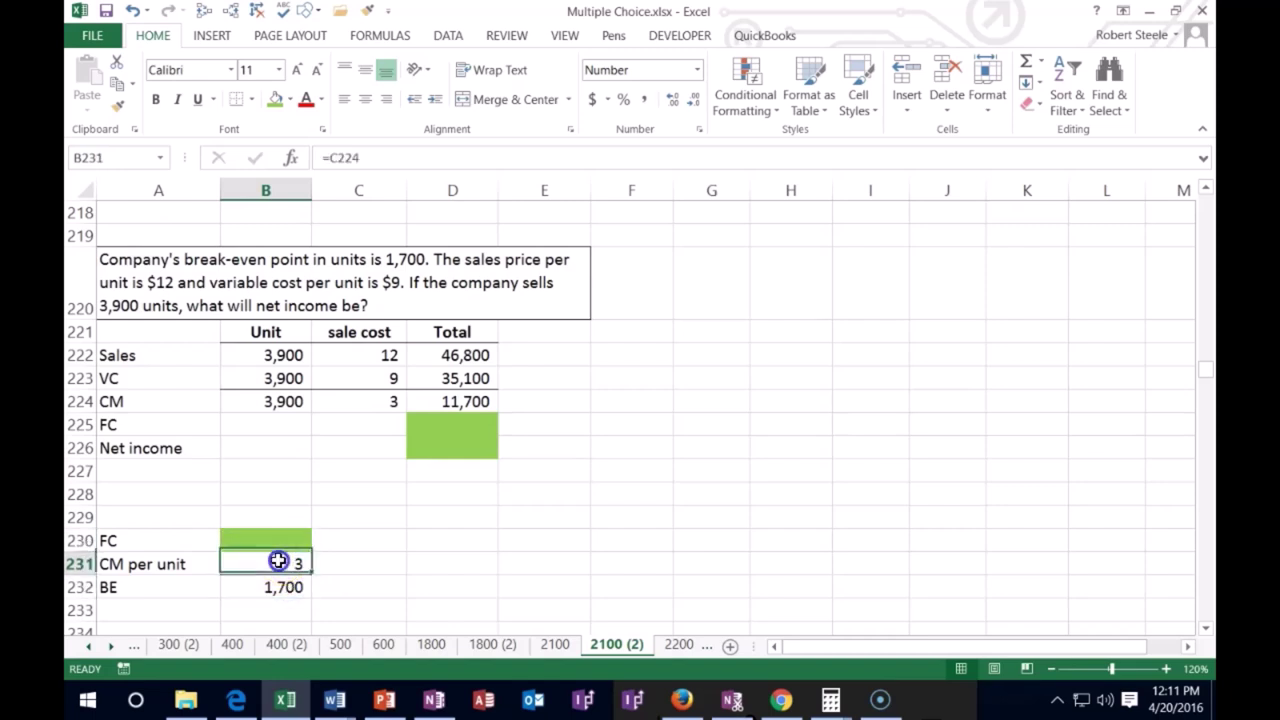
click(277, 587)
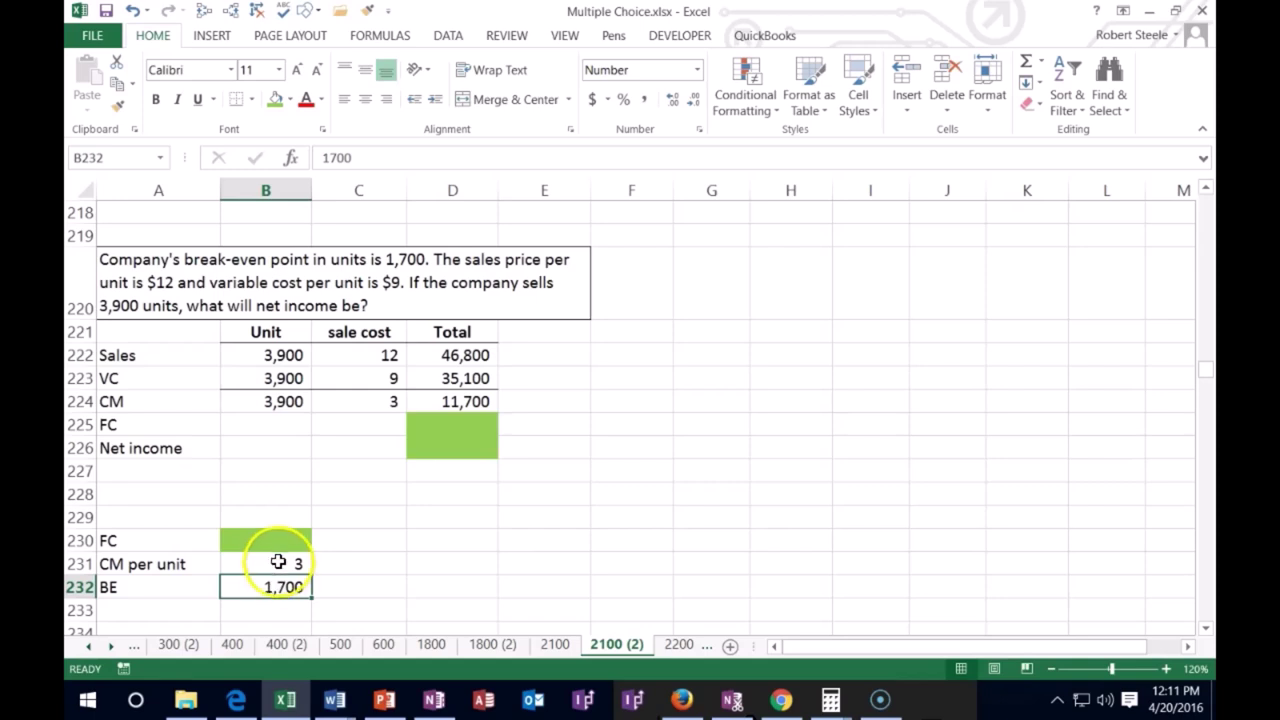
click(277, 543)
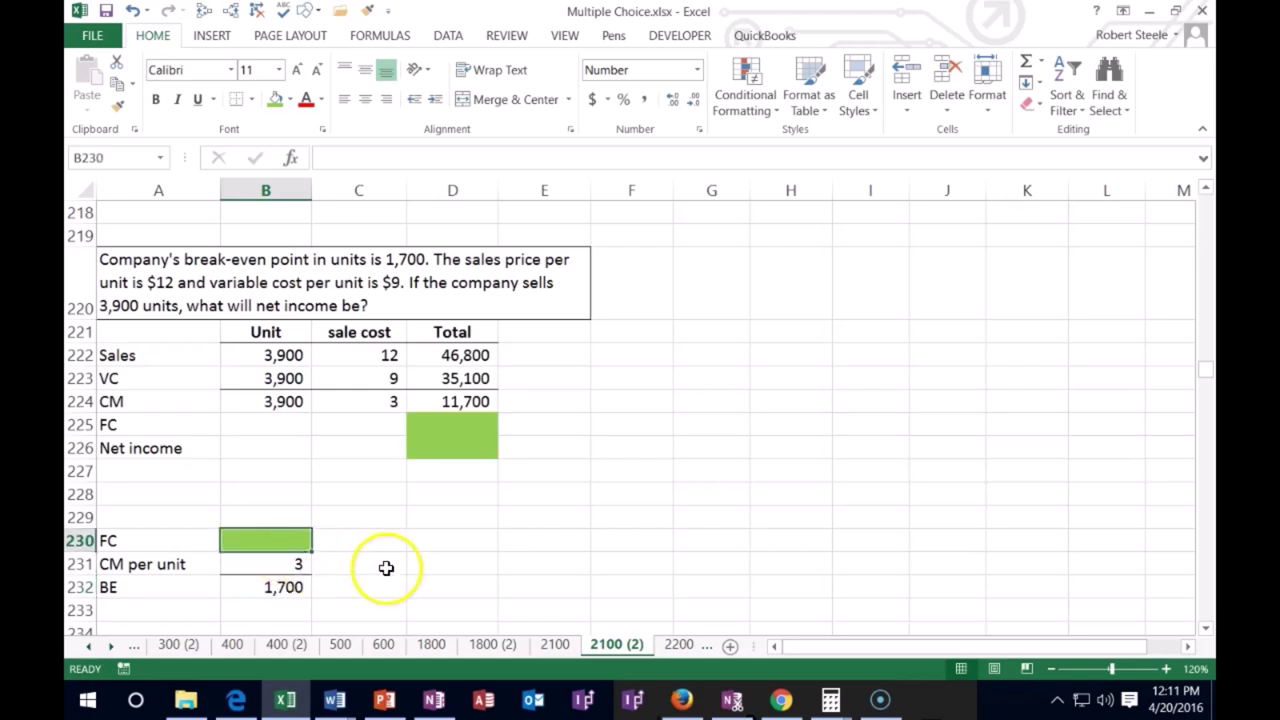
Step: Write the break-even equation "FC / 3 = 1,700" as text in D230
click(424, 543)
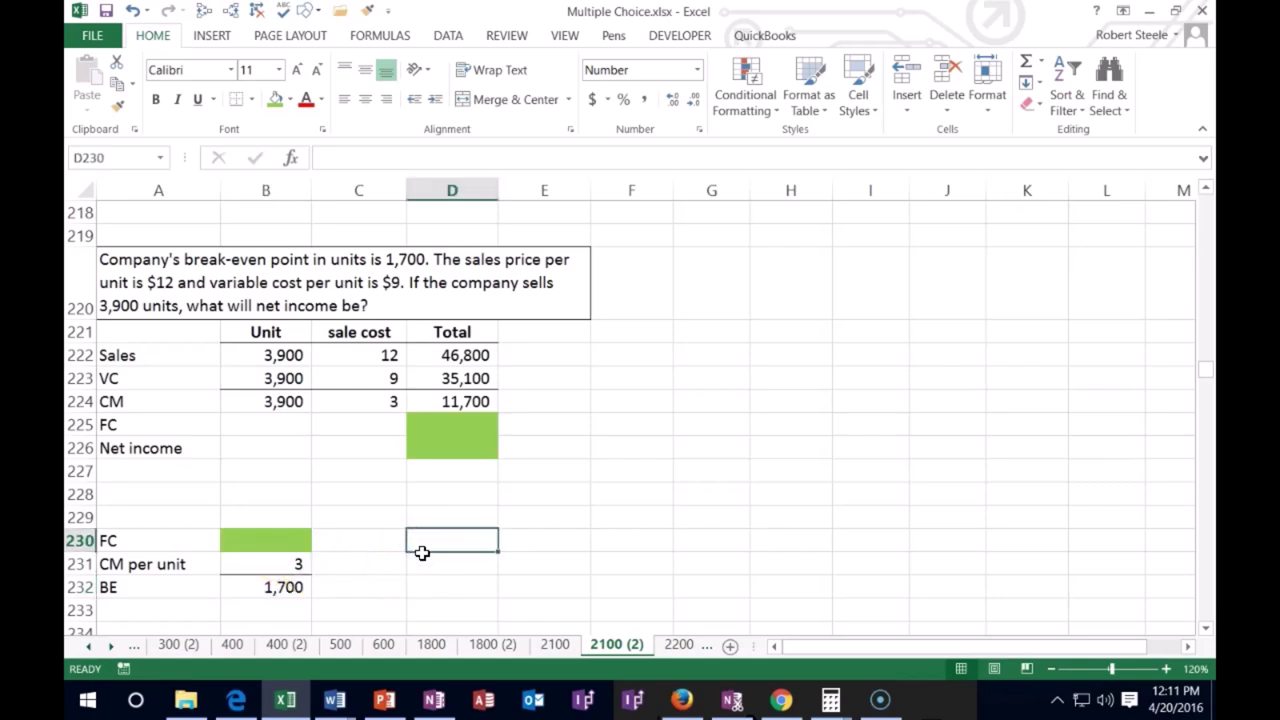
text(FC / 3 =)
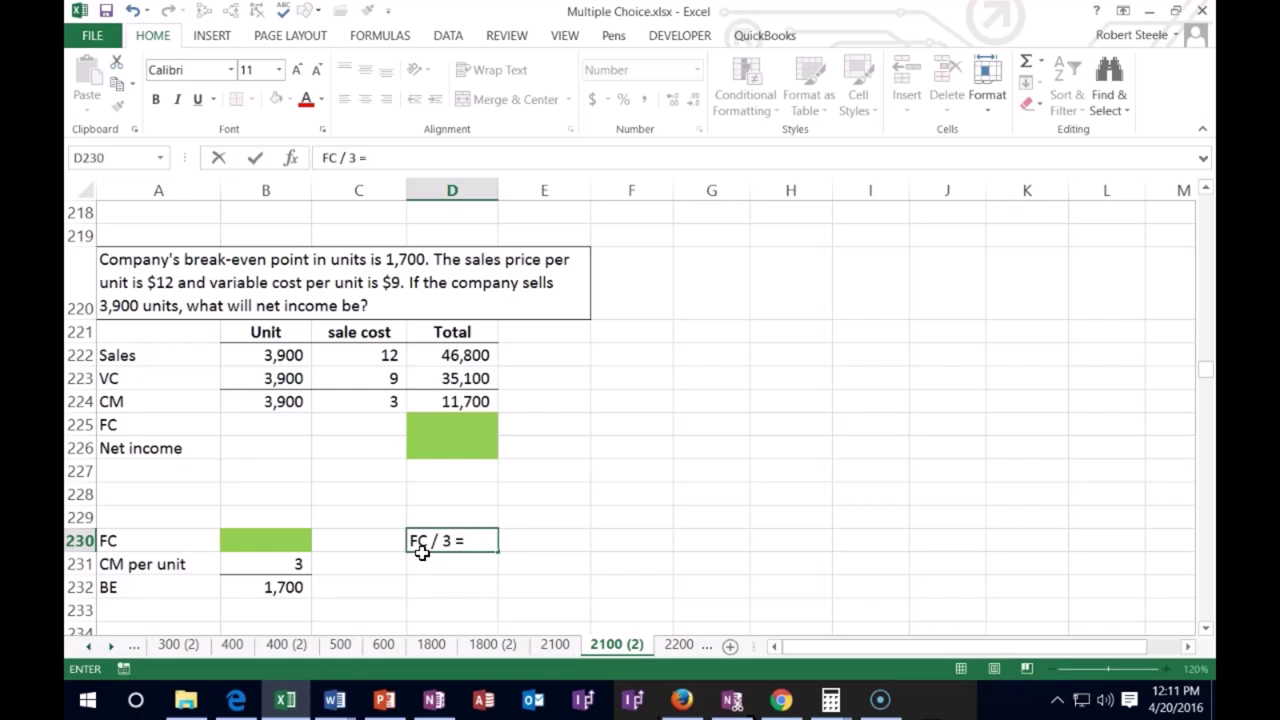
text(700)
key(Return)
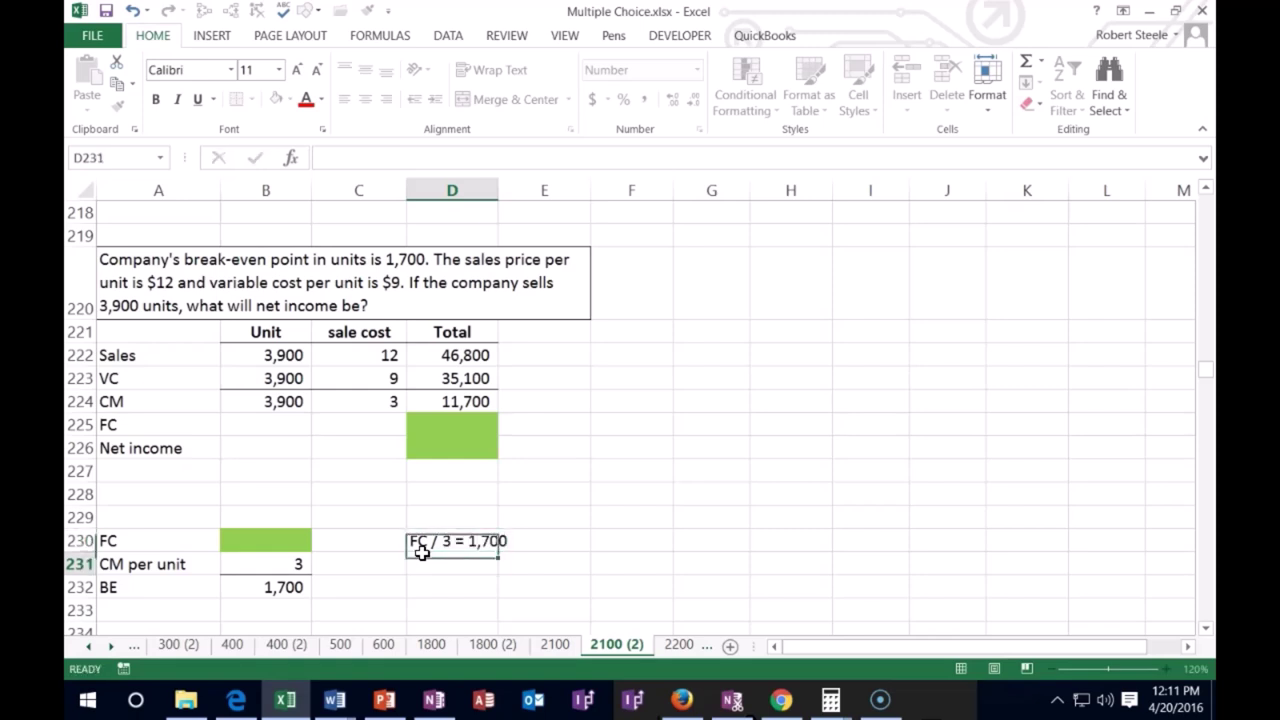
Step: Enter the label "FC" in D232, two rows below the equation
key(Return)
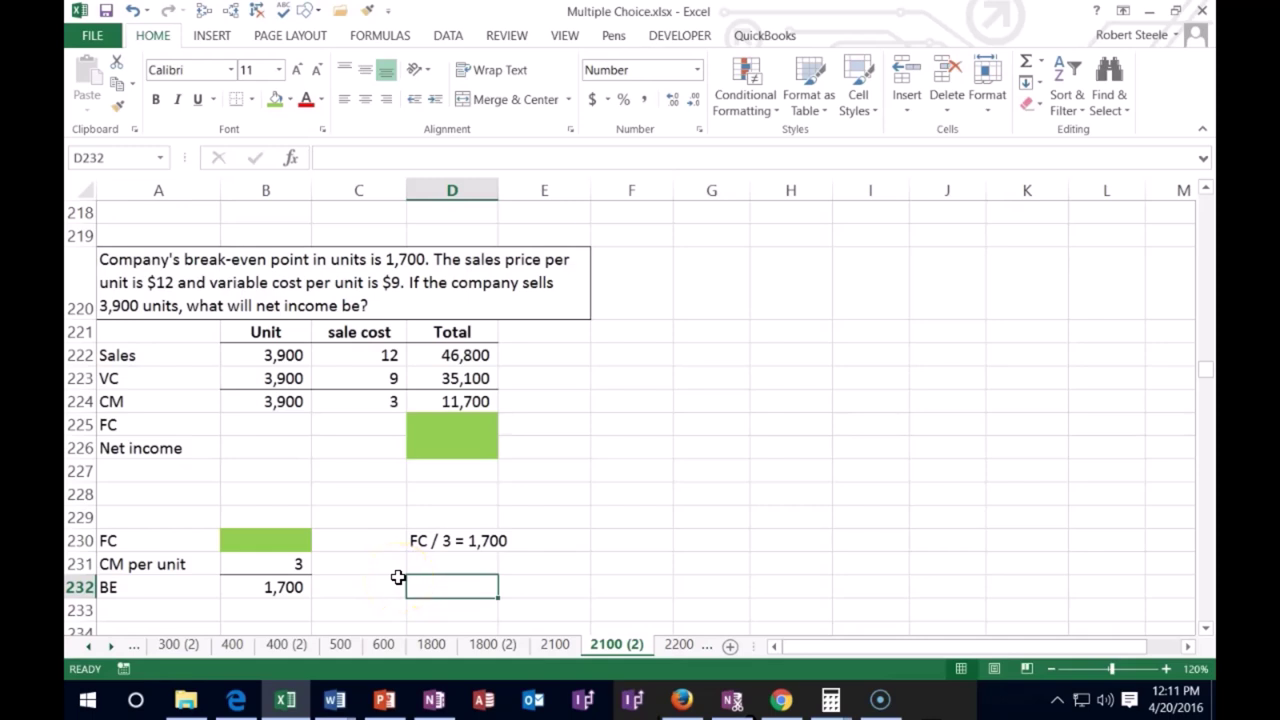
text(FC)
key(Tab)
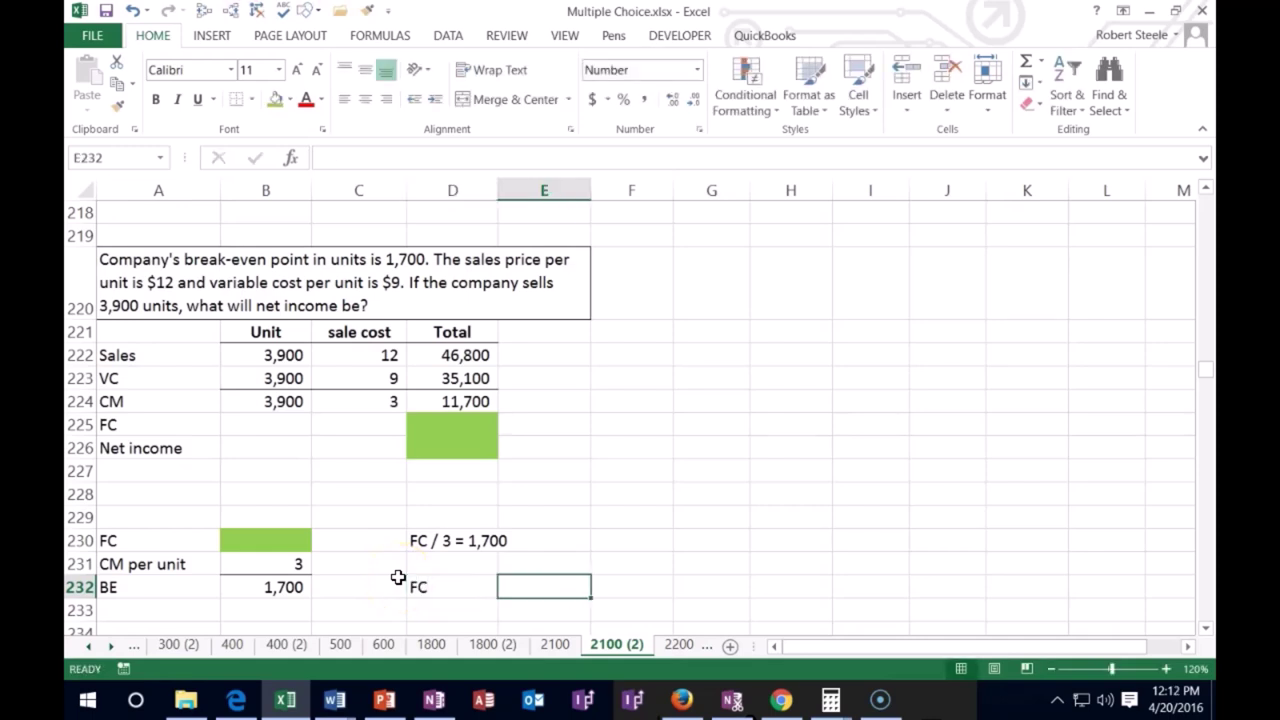
Step: Try calculating the fixed cost in E232 with =3/1700
text(=3)
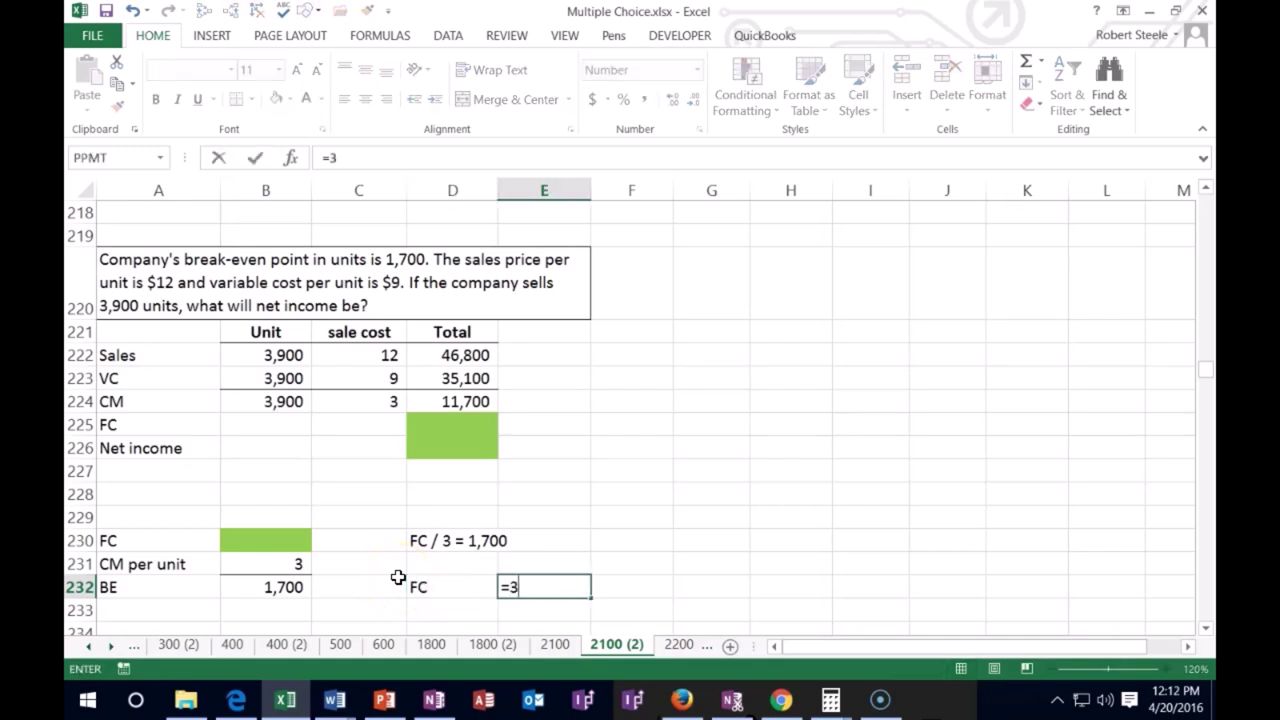
text(/1700)
key(Return)
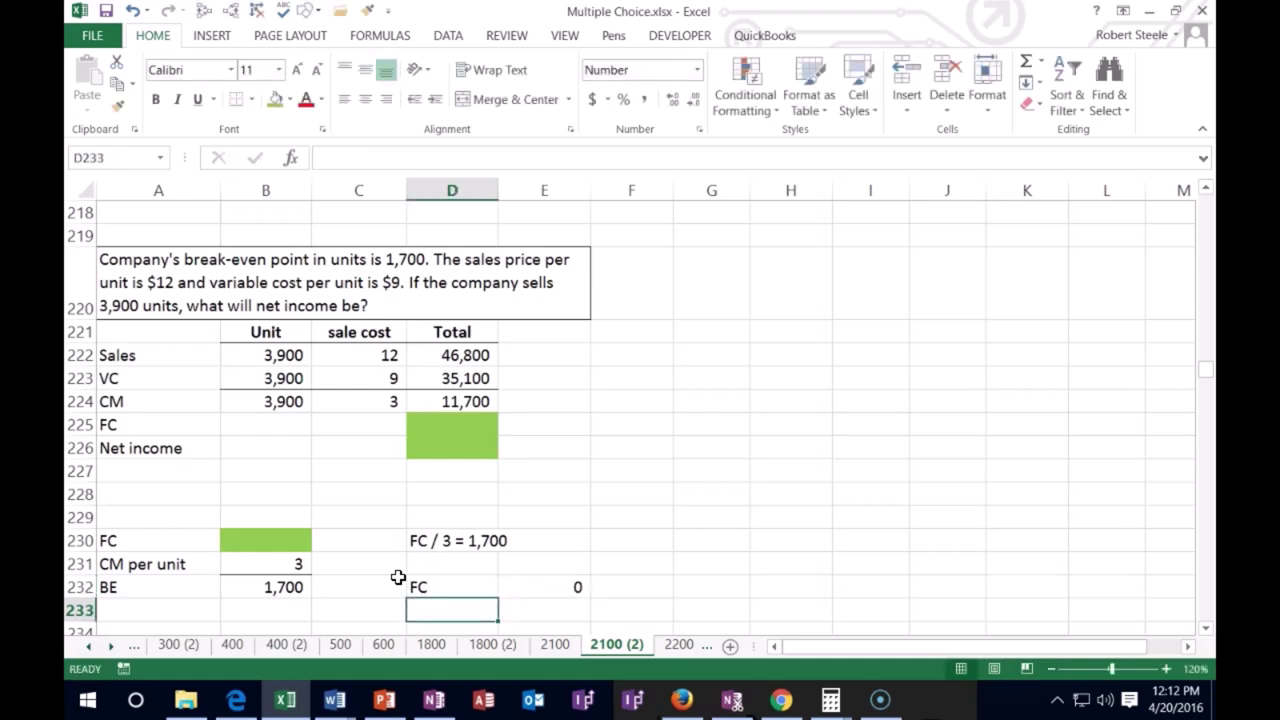
Step: Replace the formula in E232 with =3*1700 to calculate the fixed cost
click(514, 590)
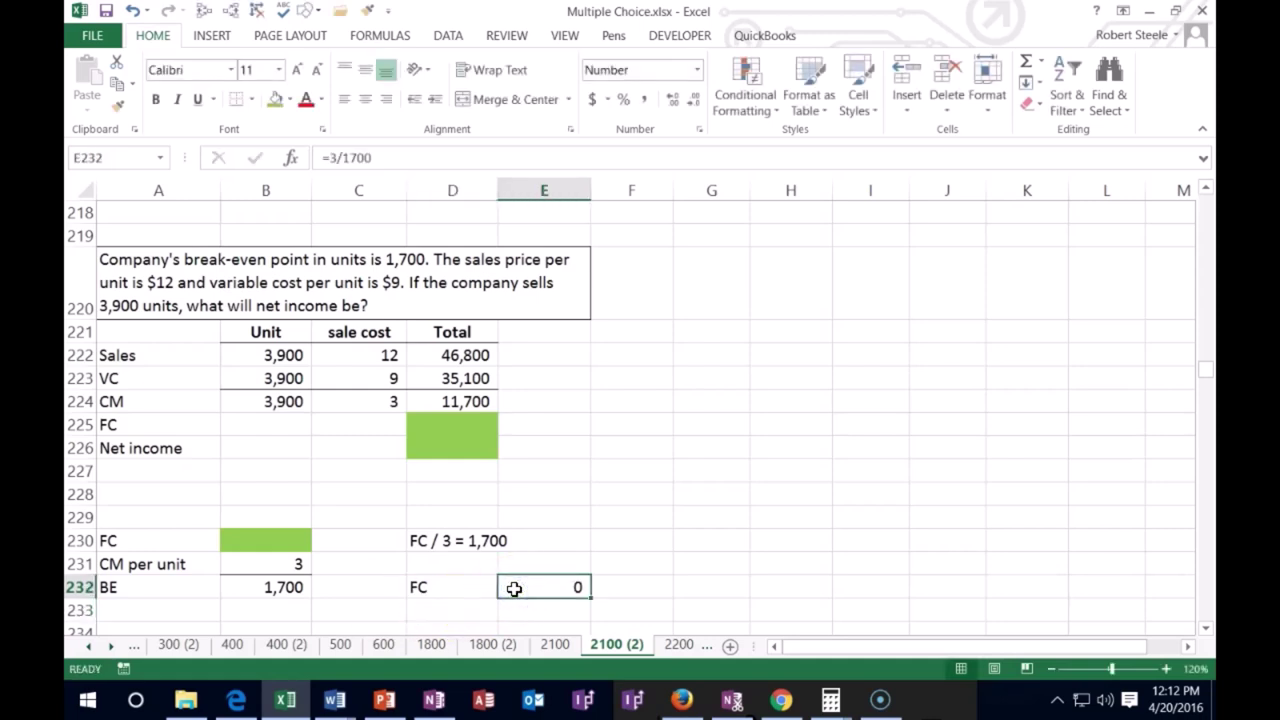
text(=3*)
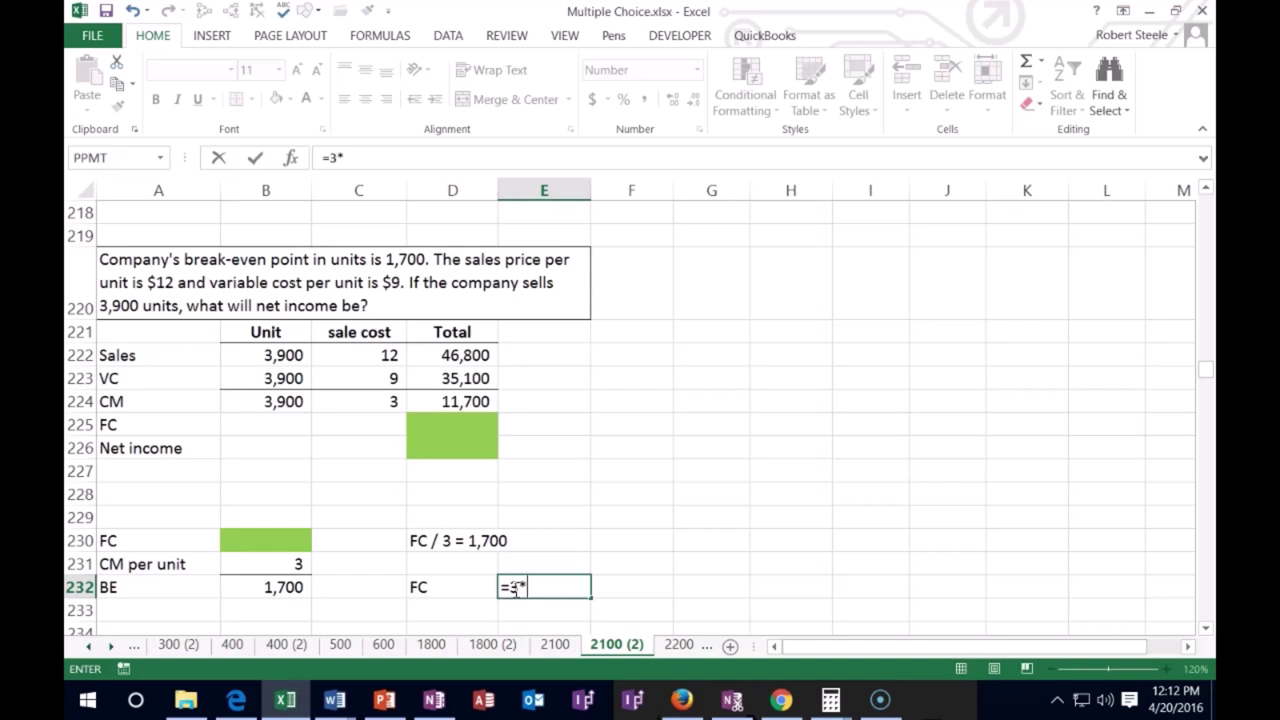
key(Return)
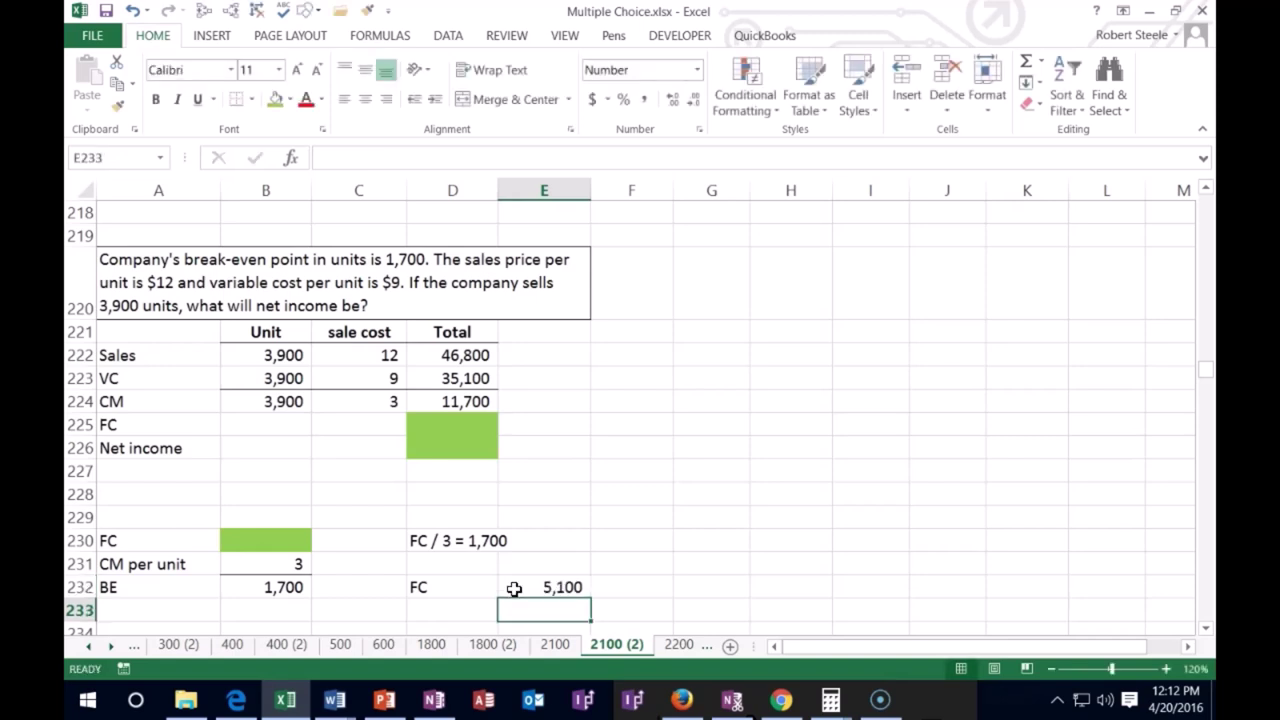
Step: Calculate the fixed cost in B230 by multiplying contribution margin per unit by break-even units with =B231*B232
key(Left)
key(Left)
key(Left)
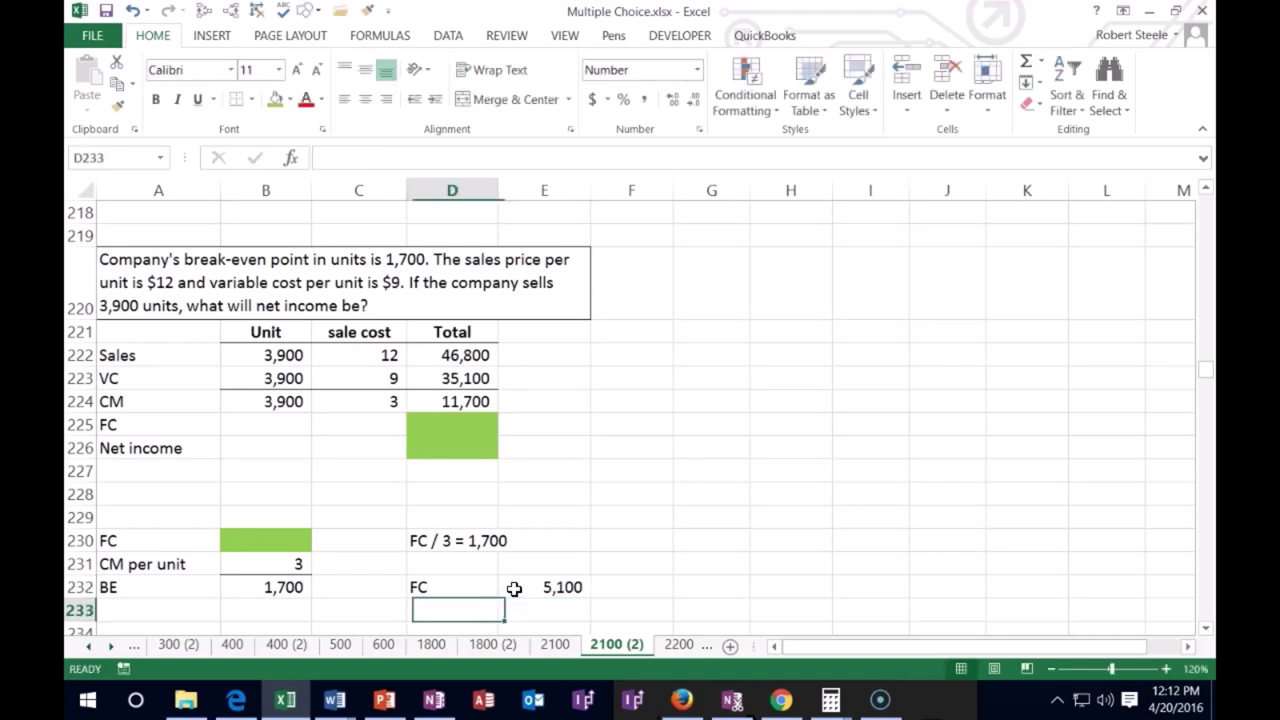
key(Up)
key(Up)
key(Up)
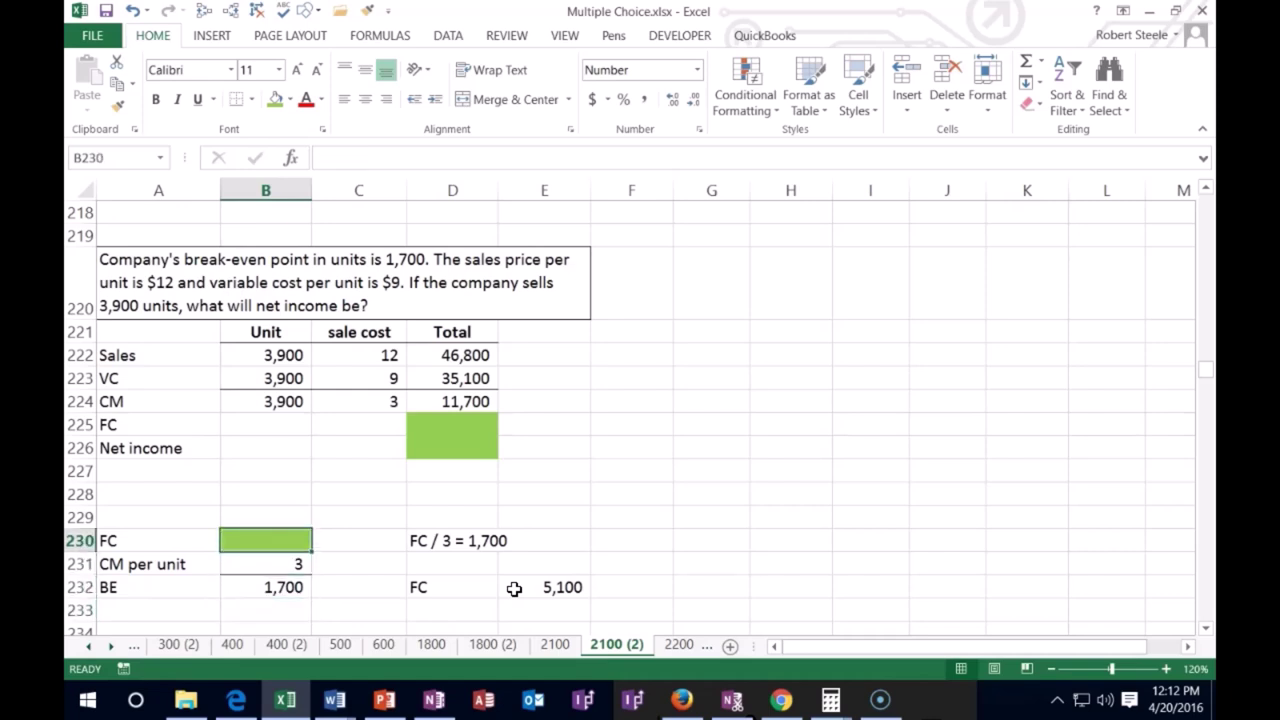
key(Down)
key(Down)
key(Up)
key(Up)
text(=)
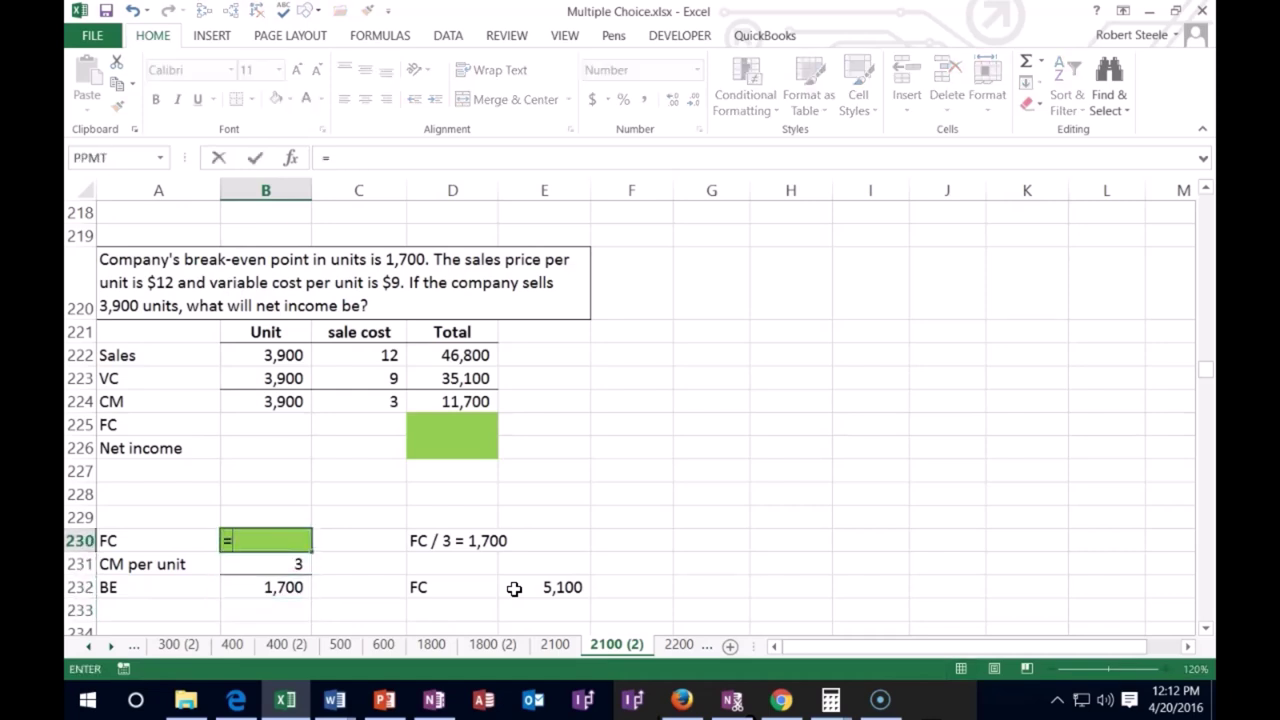
click(286, 568)
text(*)
click(280, 587)
key(Return)
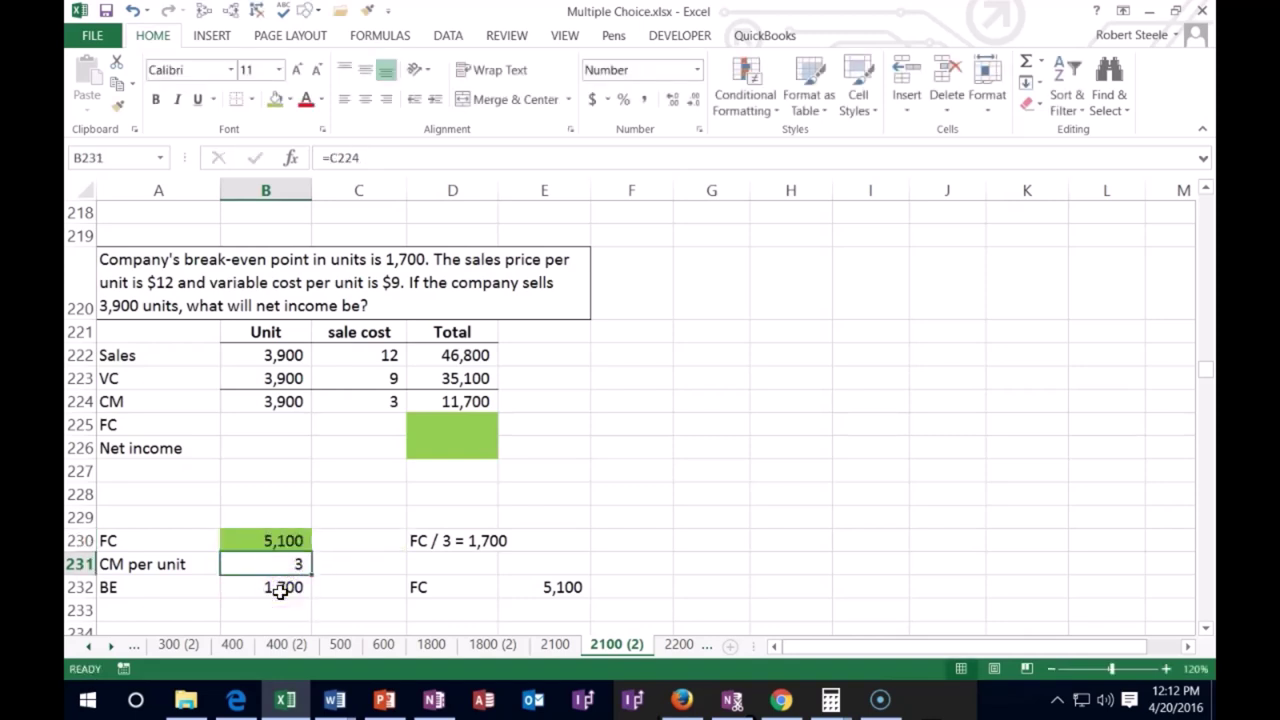
Step: Check the fixed cost in Calculator by dividing 5100 by 3, and return to the worksheet
click(286, 540)
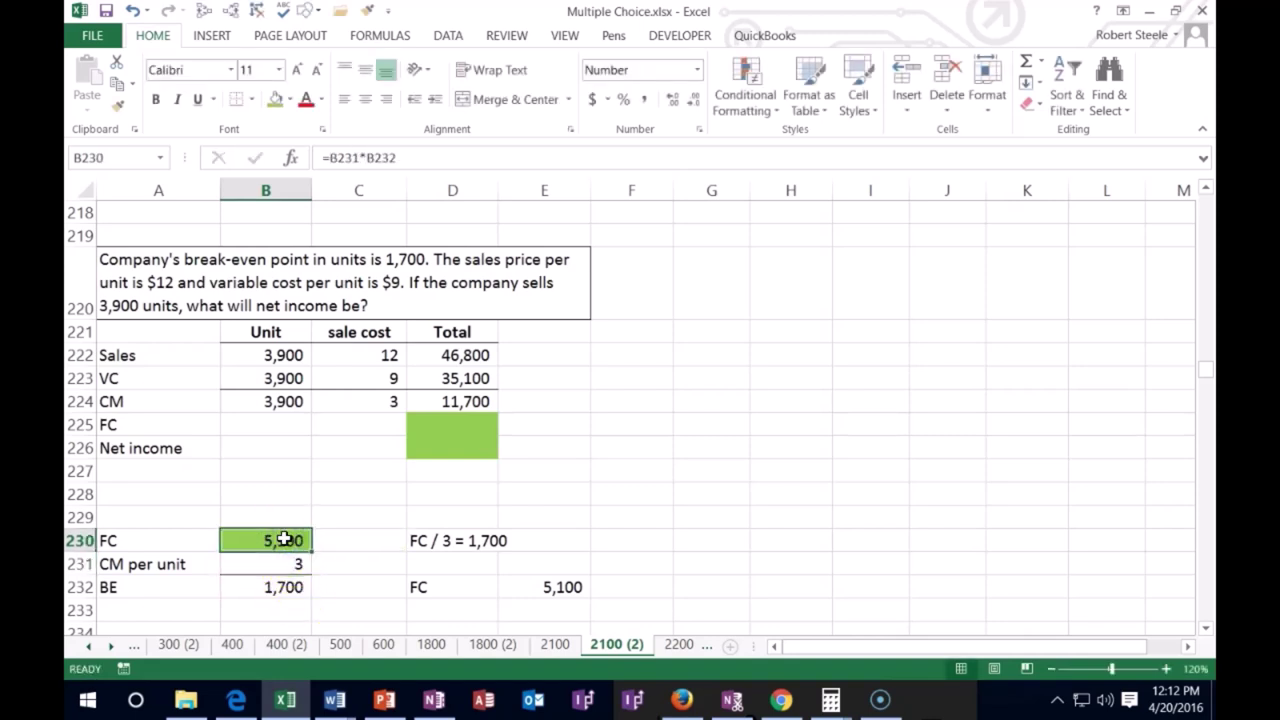
key(XF86Calculator)
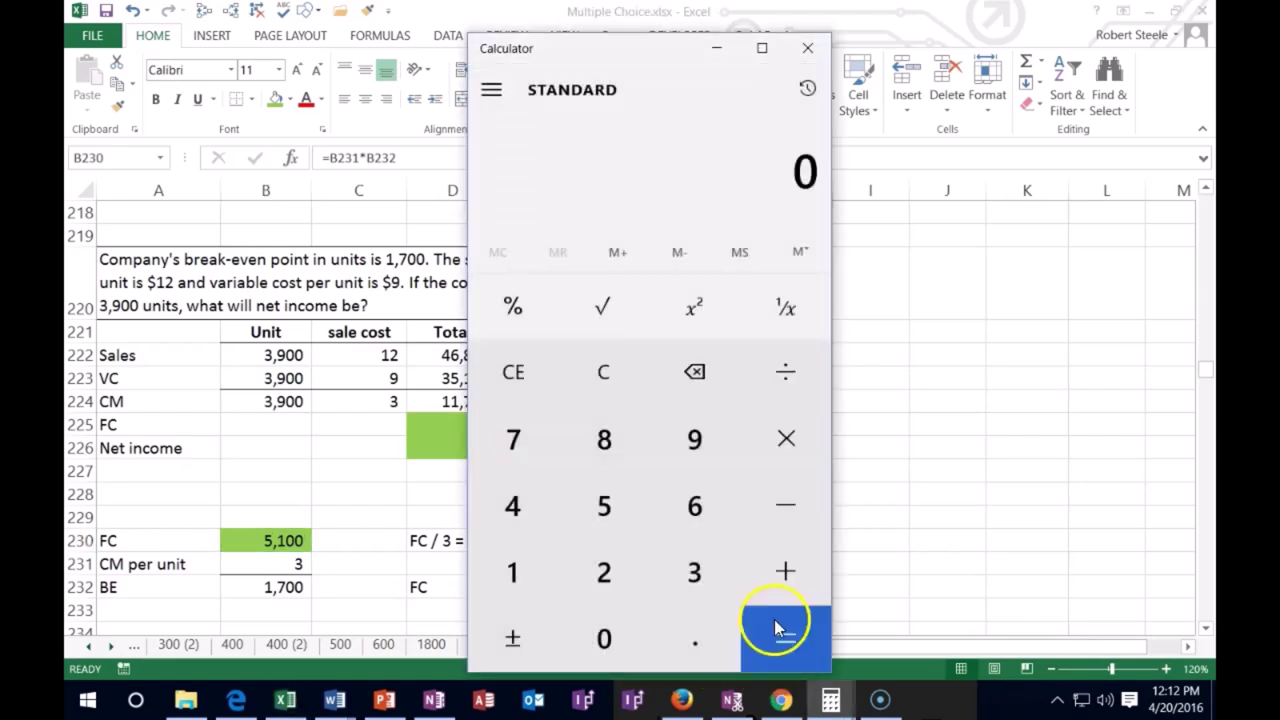
text(5100)
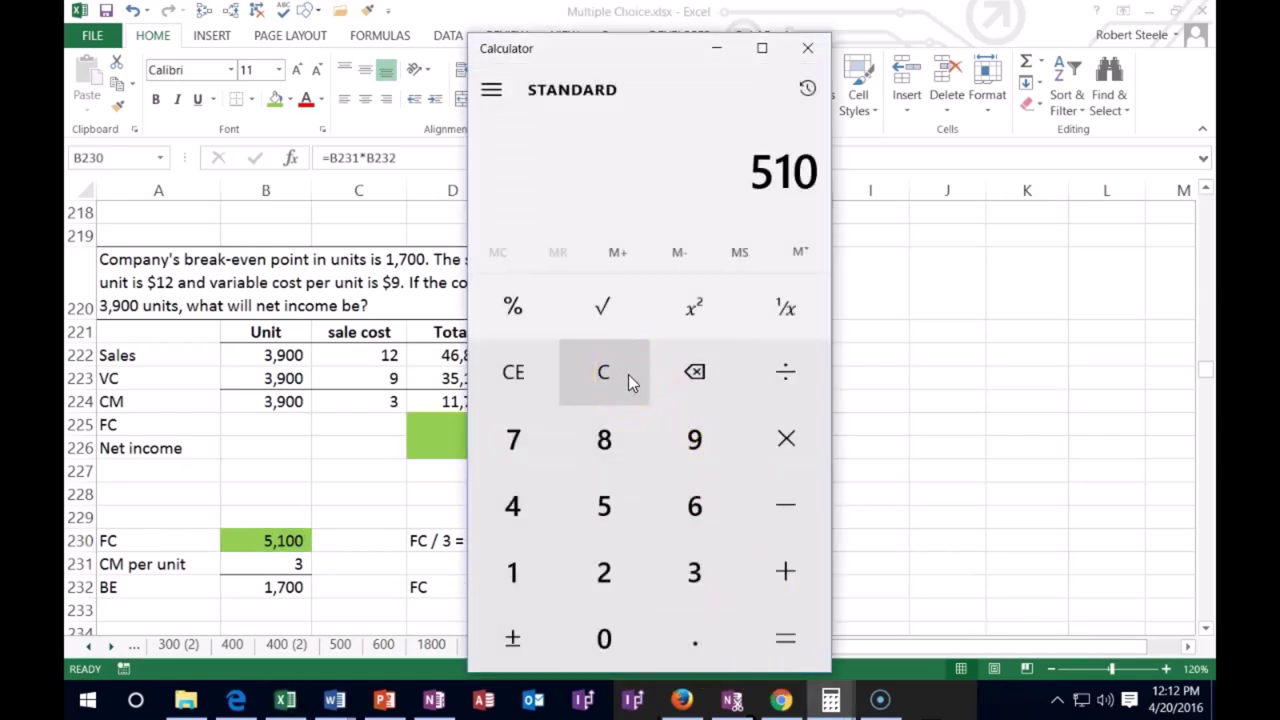
text(3)
key(Return)
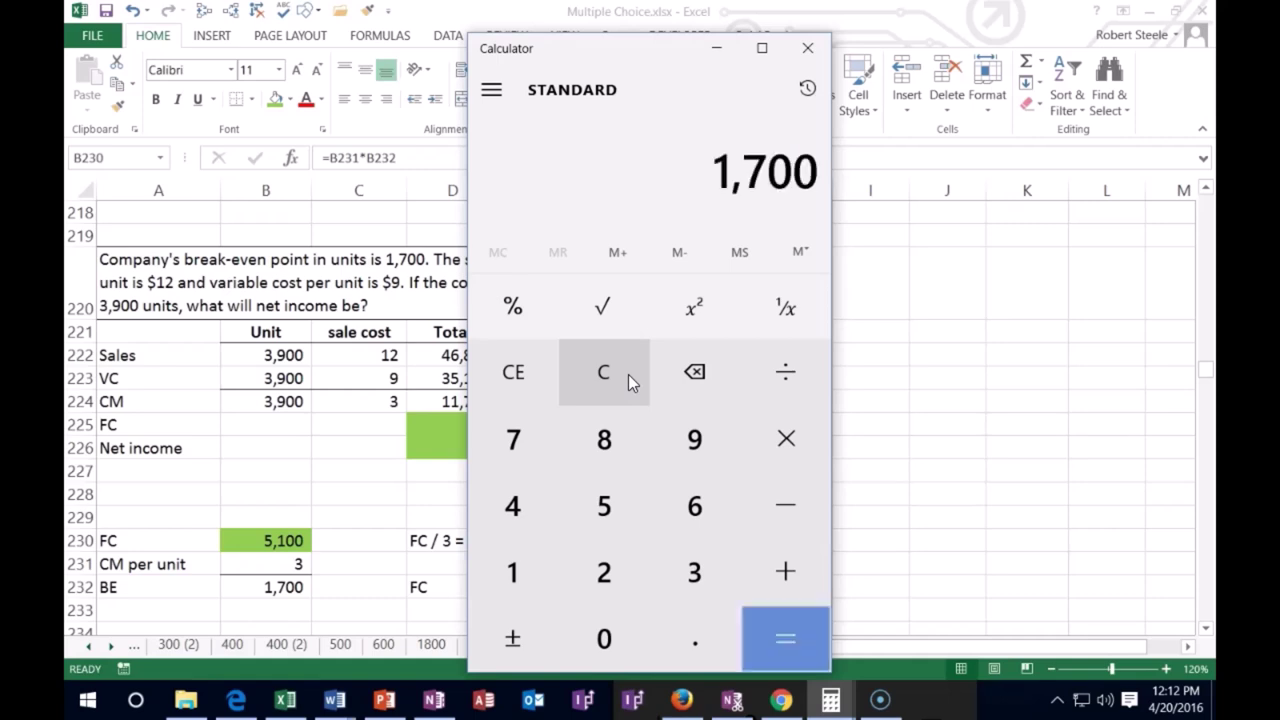
click(287, 595)
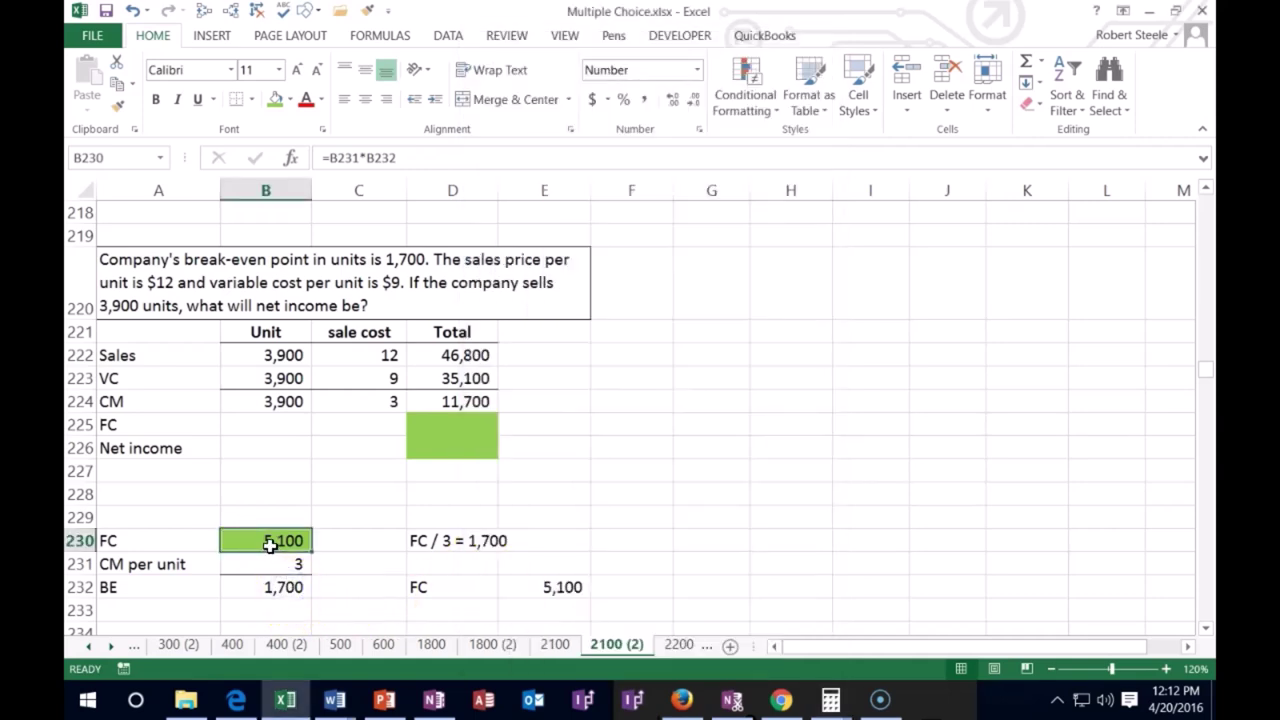
Step: Link the total fixed cost cell D225 to the derived fixed cost with =B230
click(449, 424)
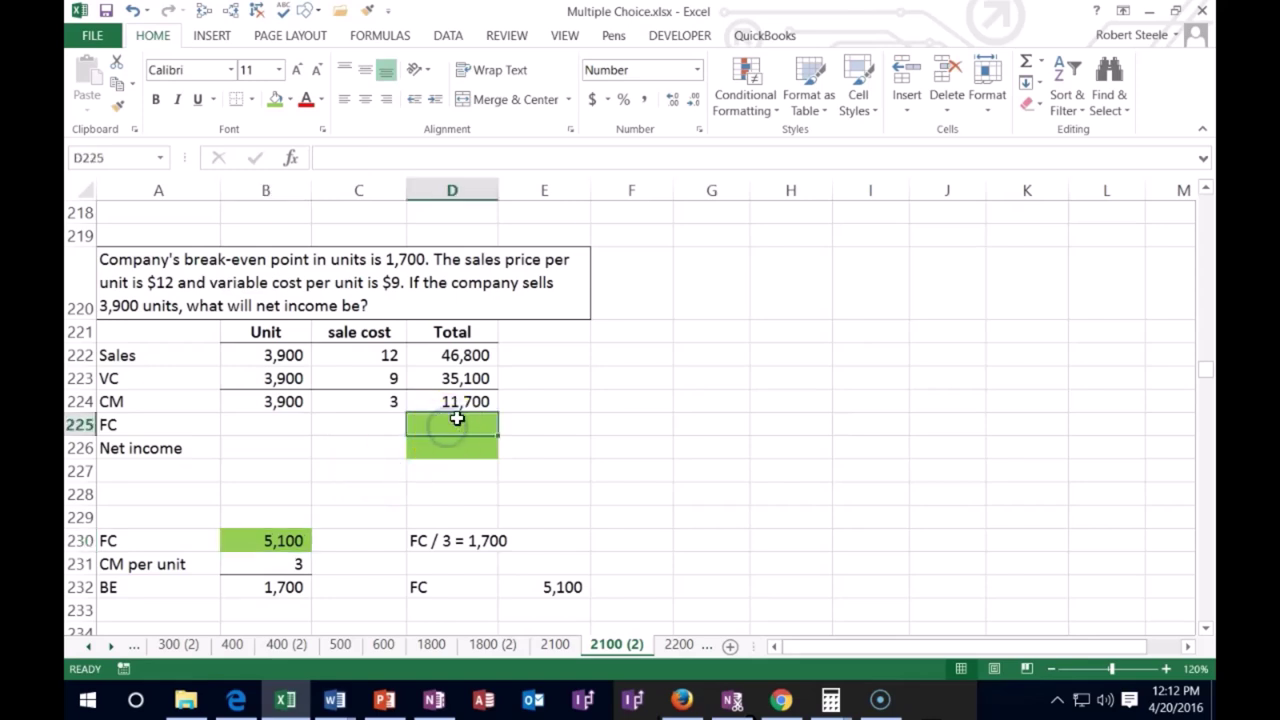
text(=)
click(270, 537)
key(Return)
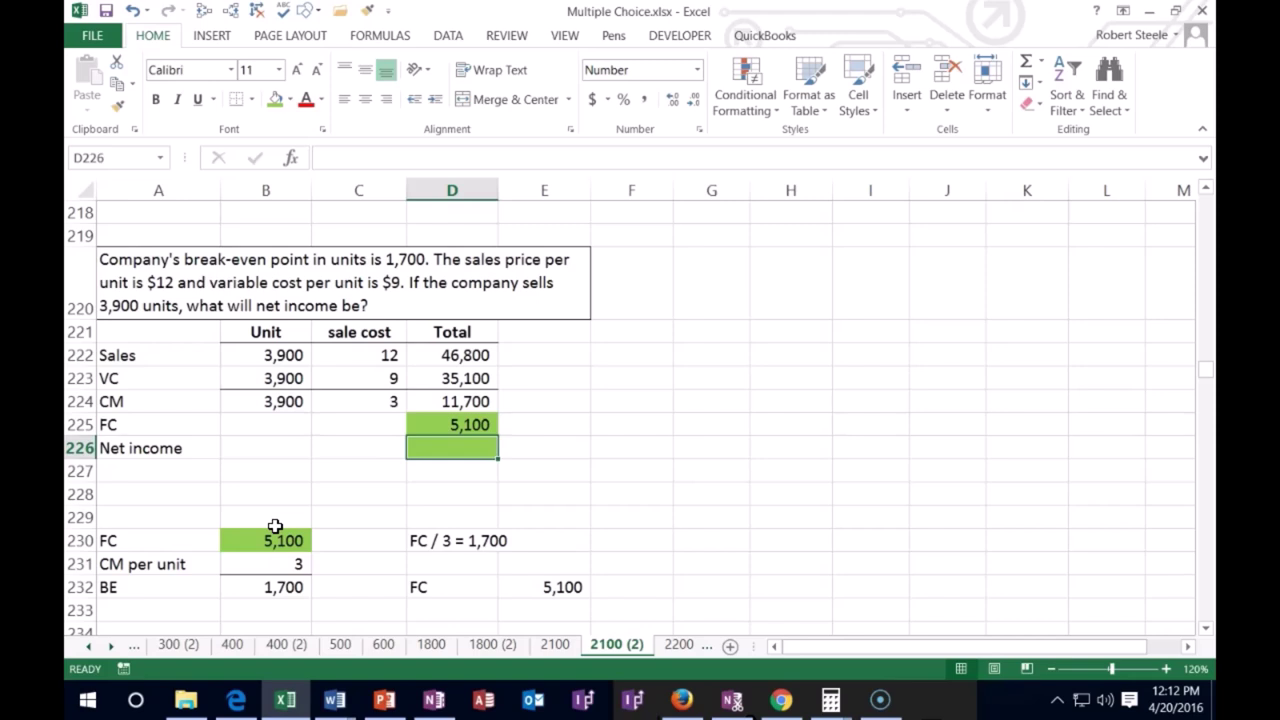
Step: Calculate net income in D226 by subtracting fixed cost from the total contribution margin with =D224-D225
text(=)
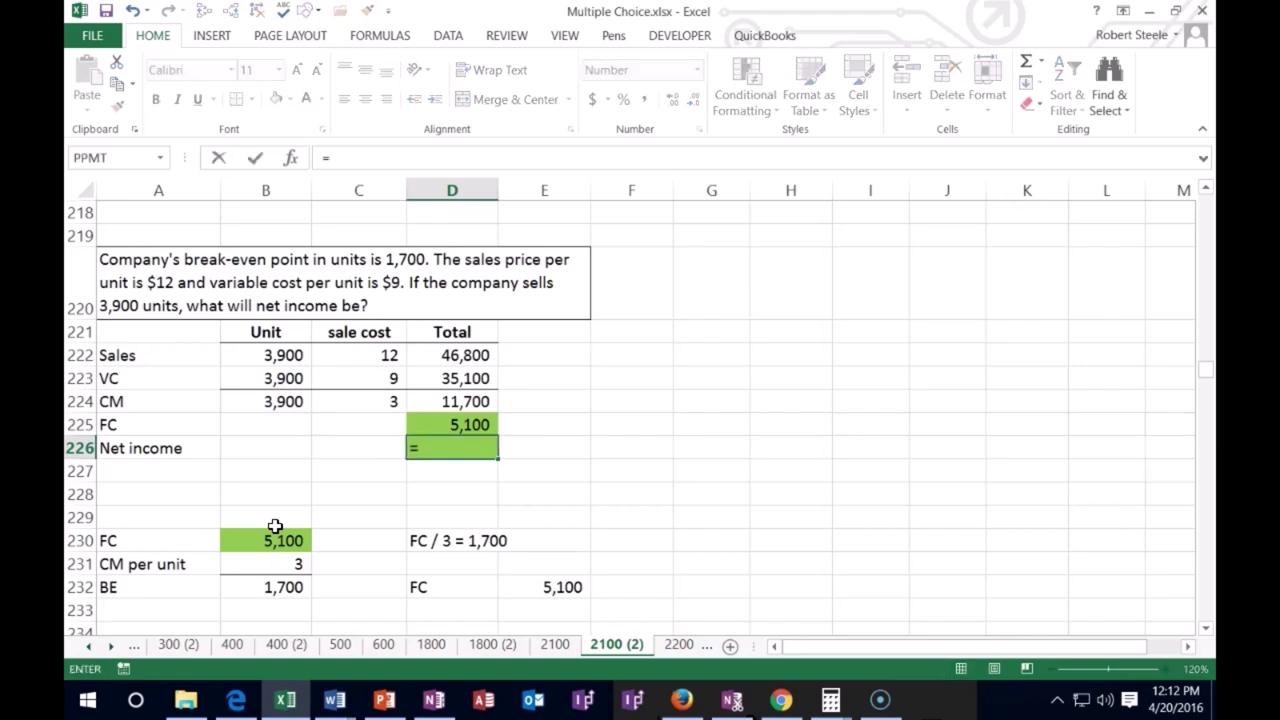
click(436, 401)
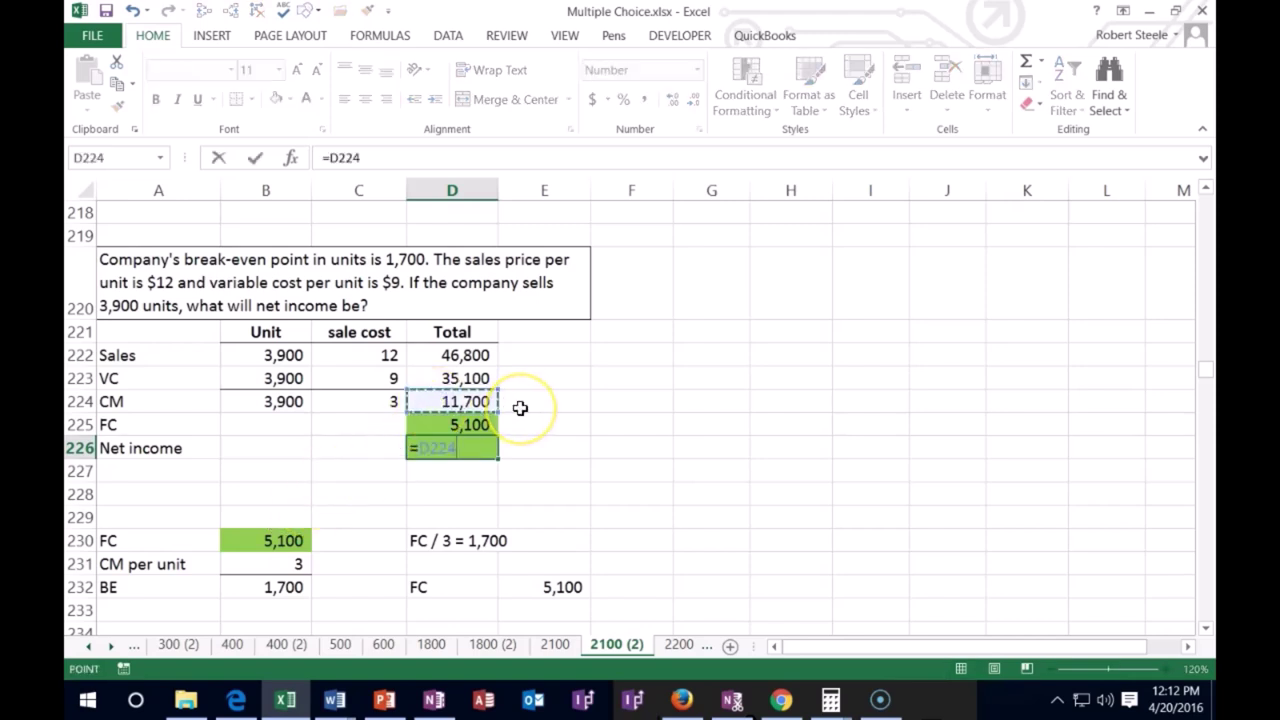
text(-)
click(478, 423)
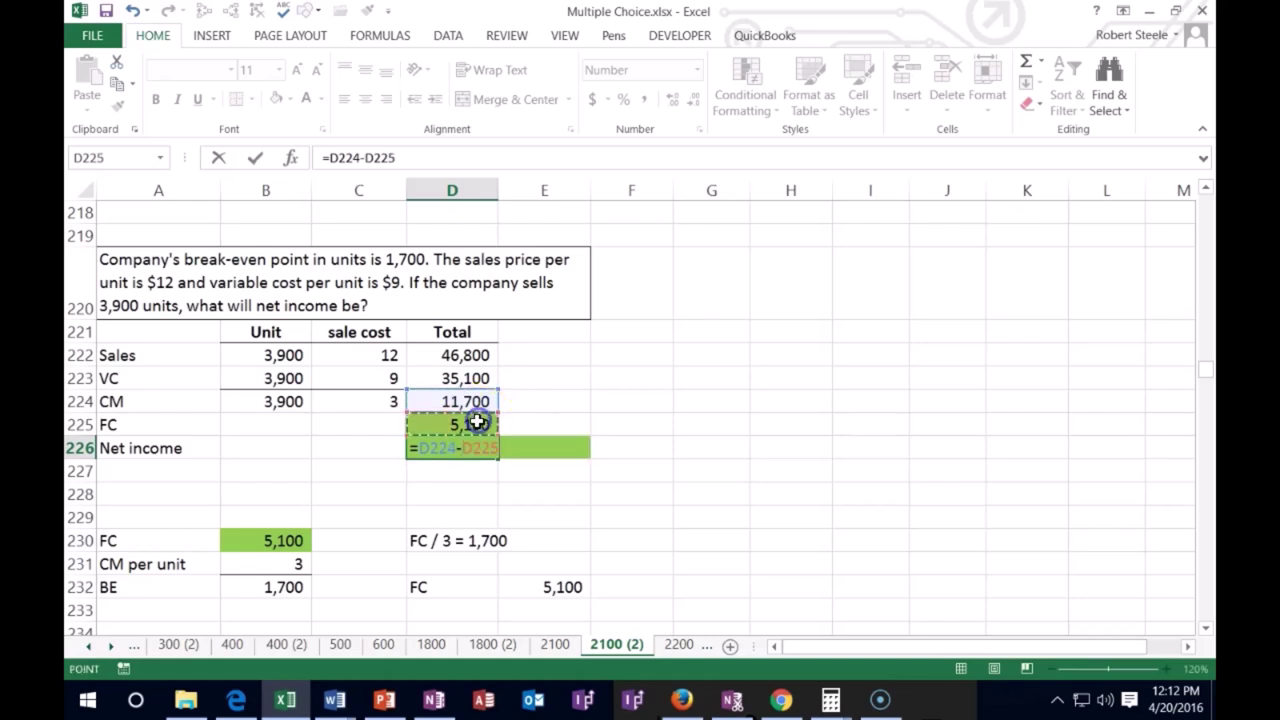
key(Return)
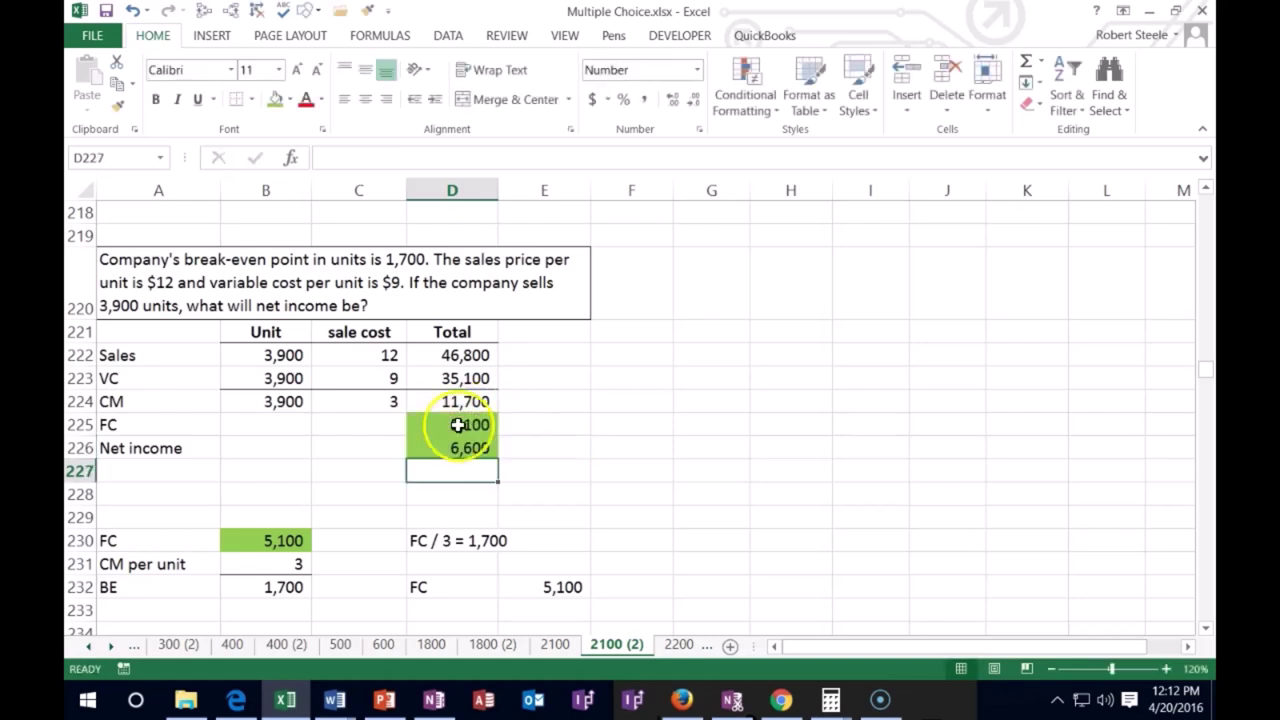